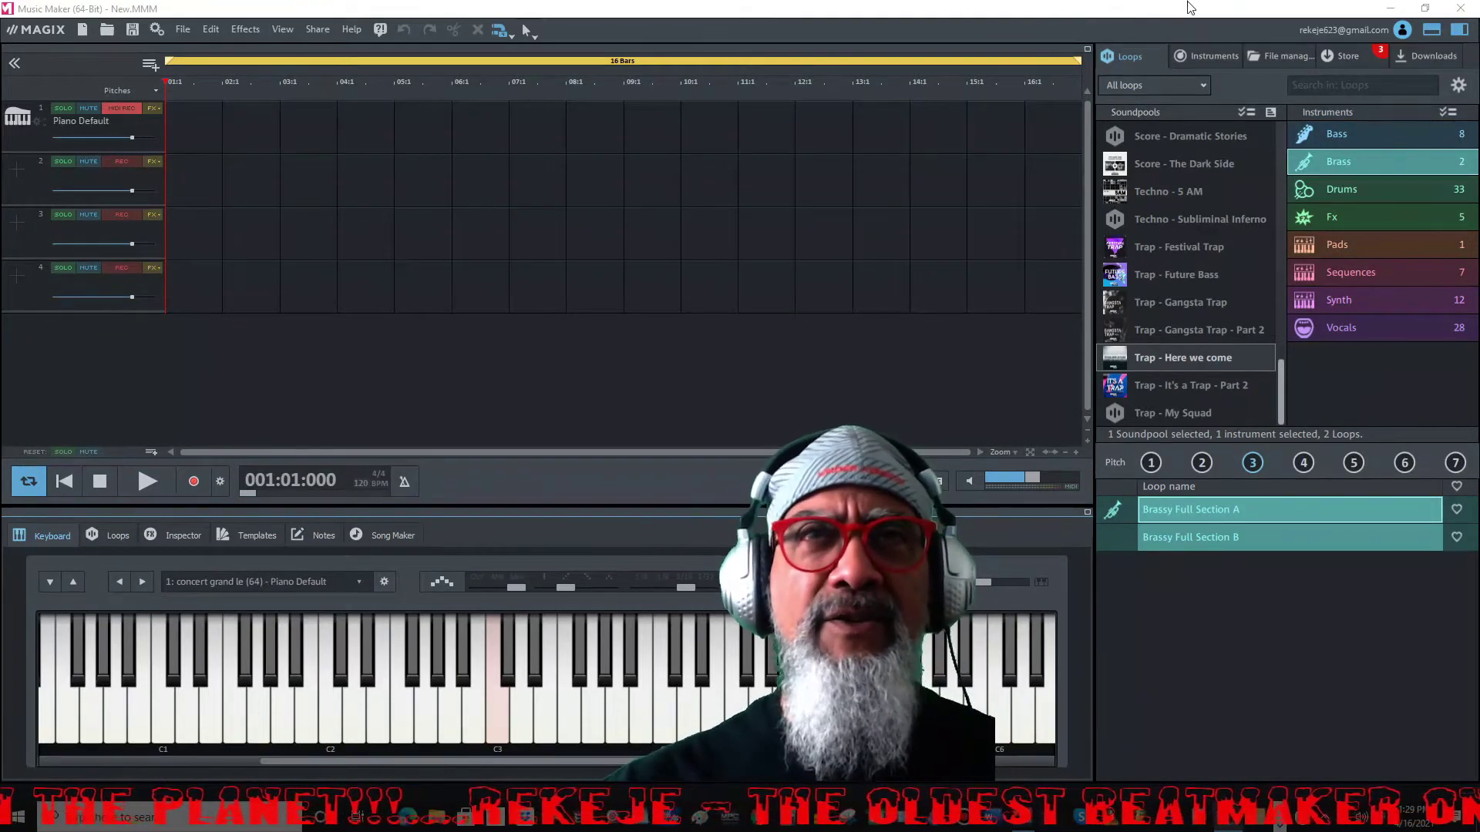
Hide and restore the keyboard area, and look over its Loops, Inspector and Templates views.
left_click(1430, 34)
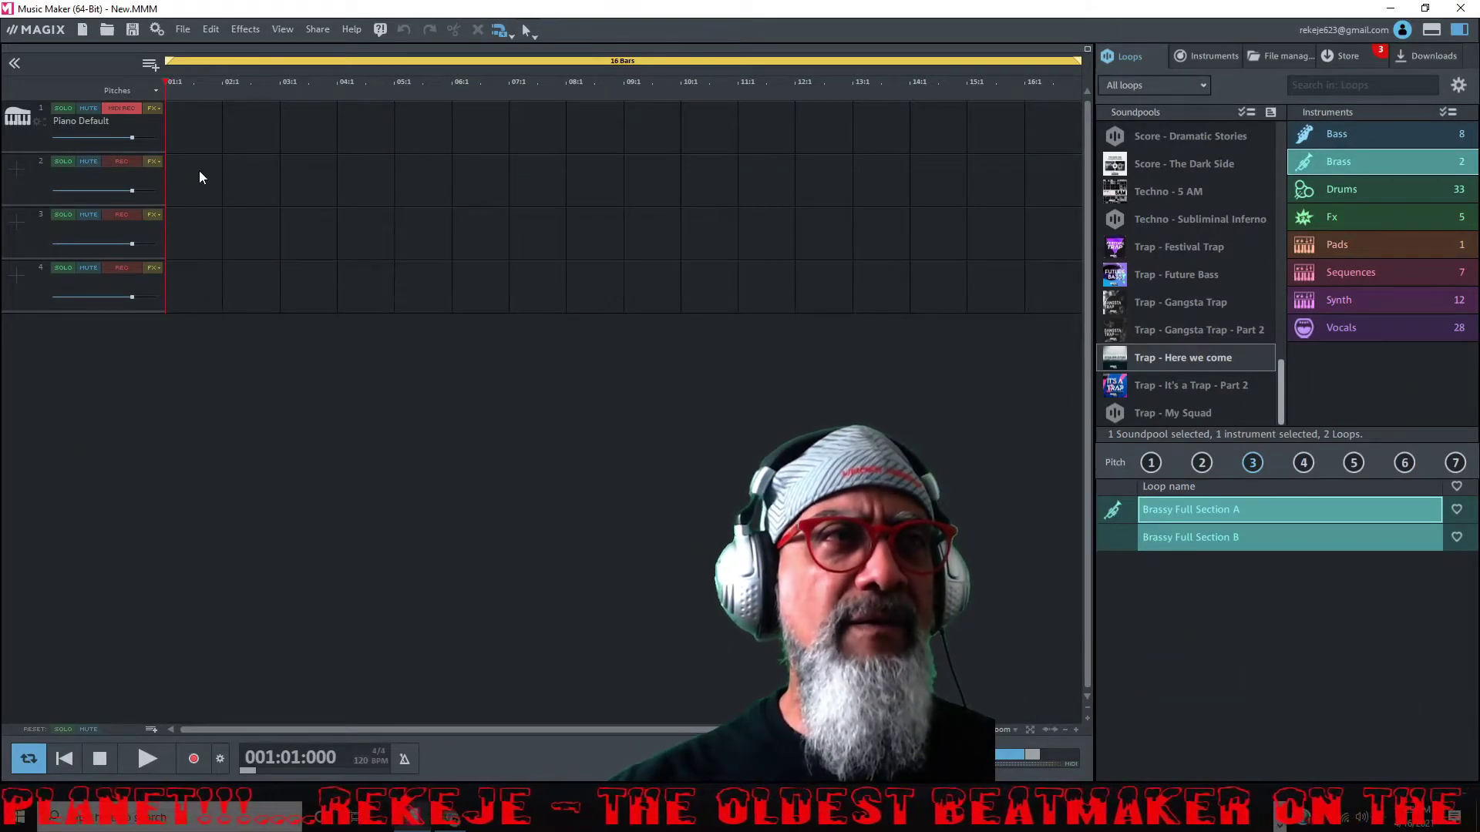
left_click(1459, 31)
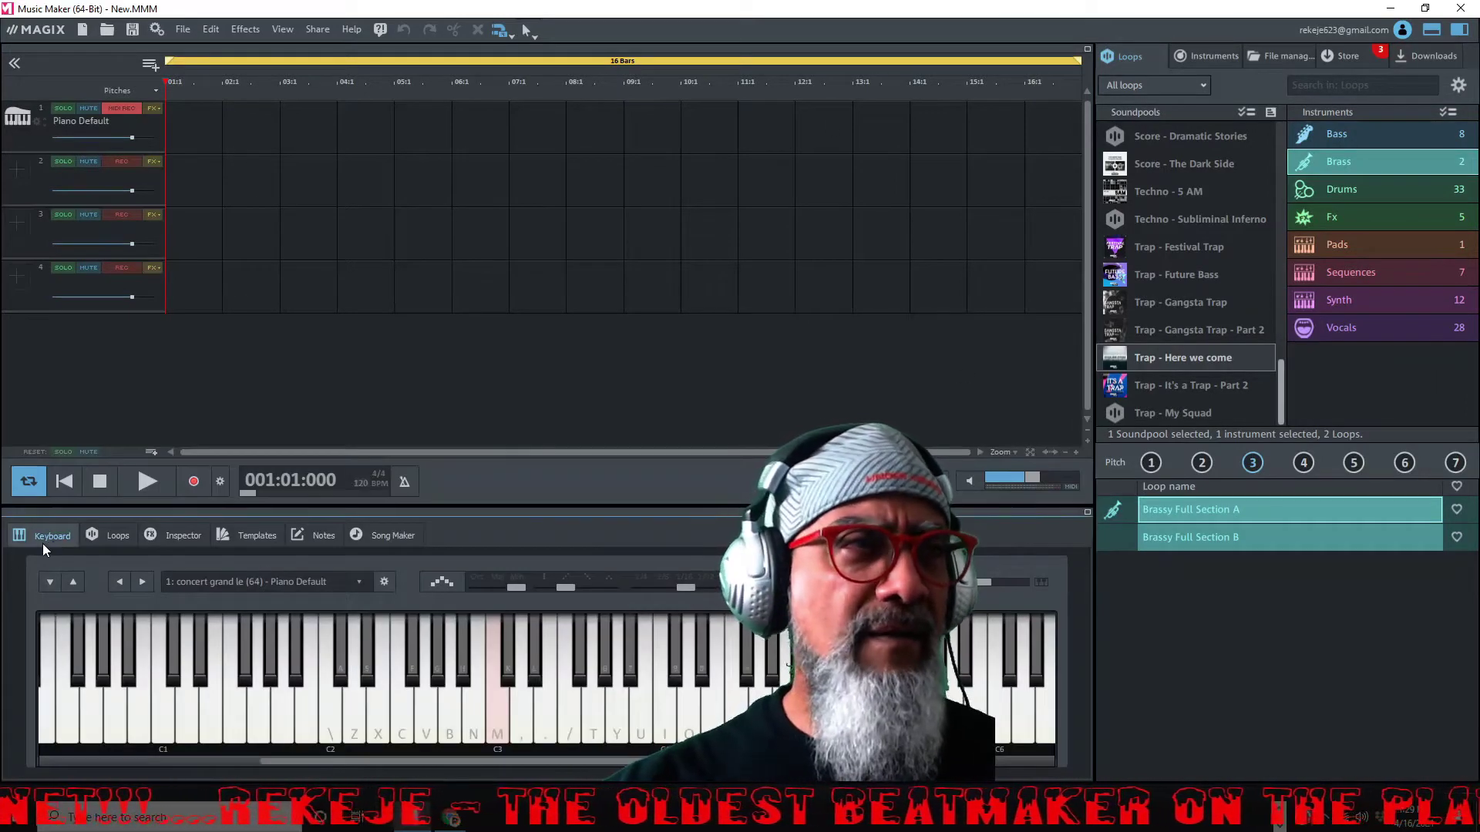
left_click(106, 534)
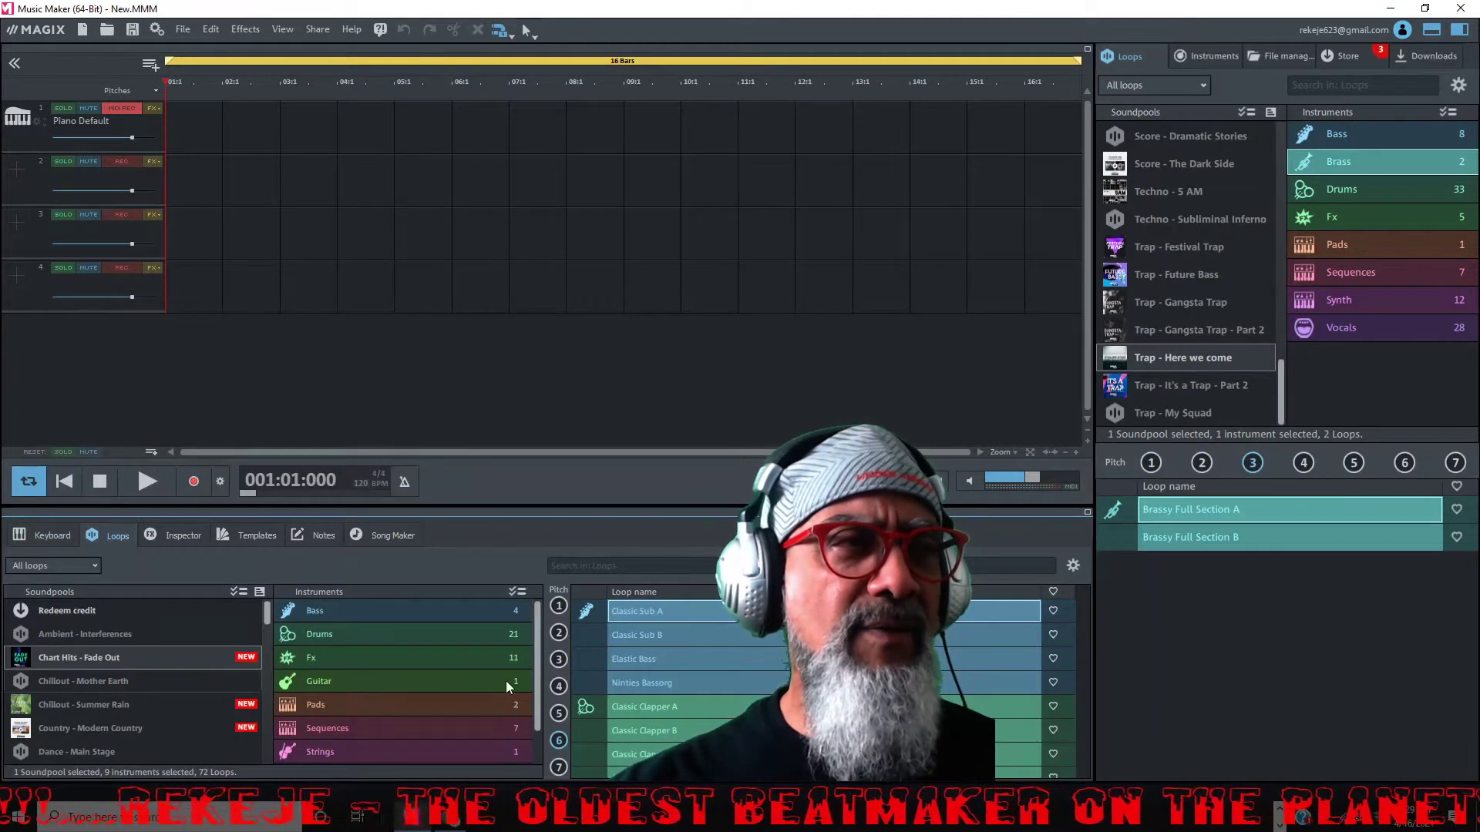
left_click(179, 534)
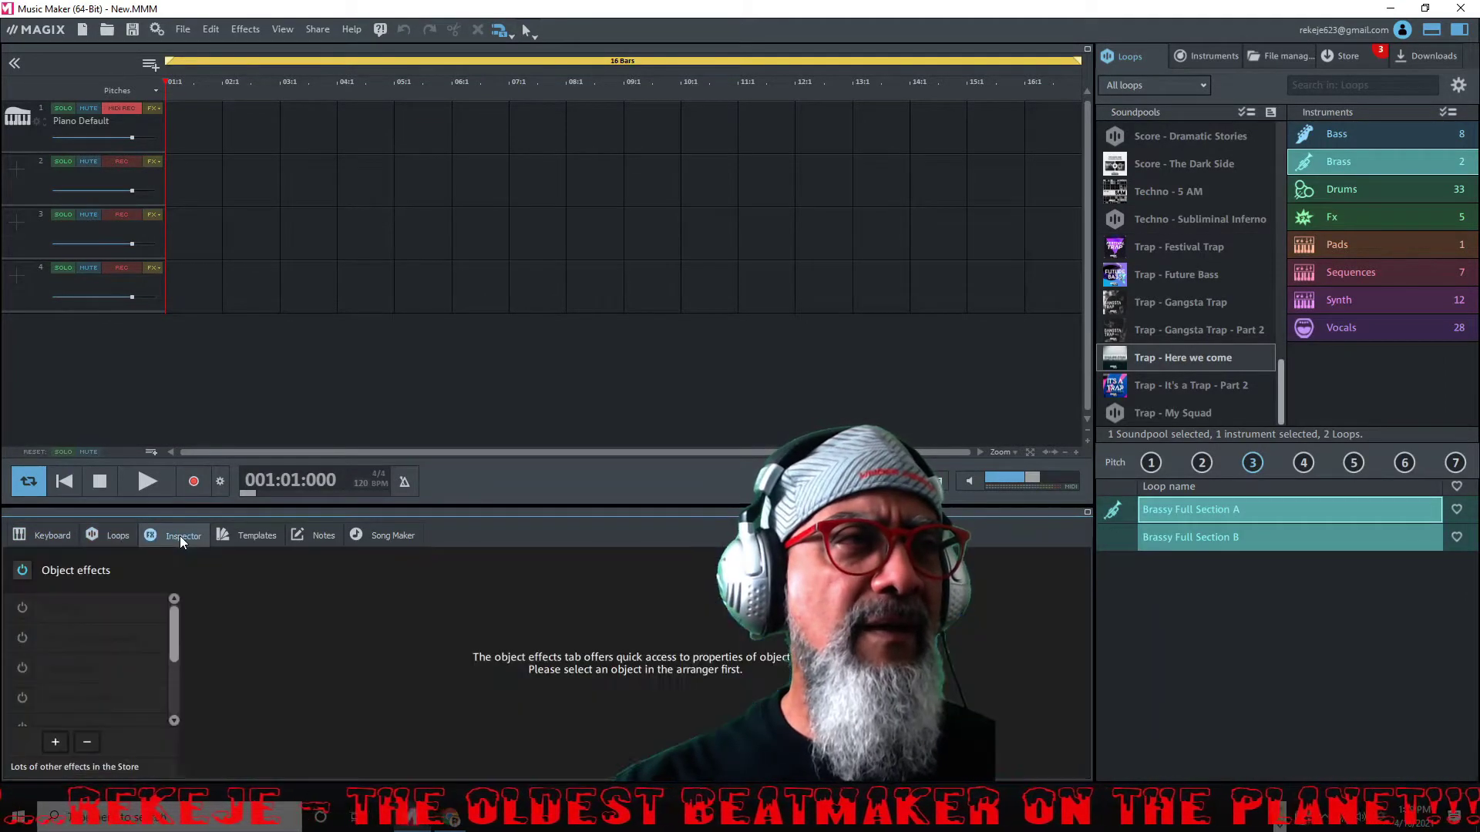
left_click(259, 539)
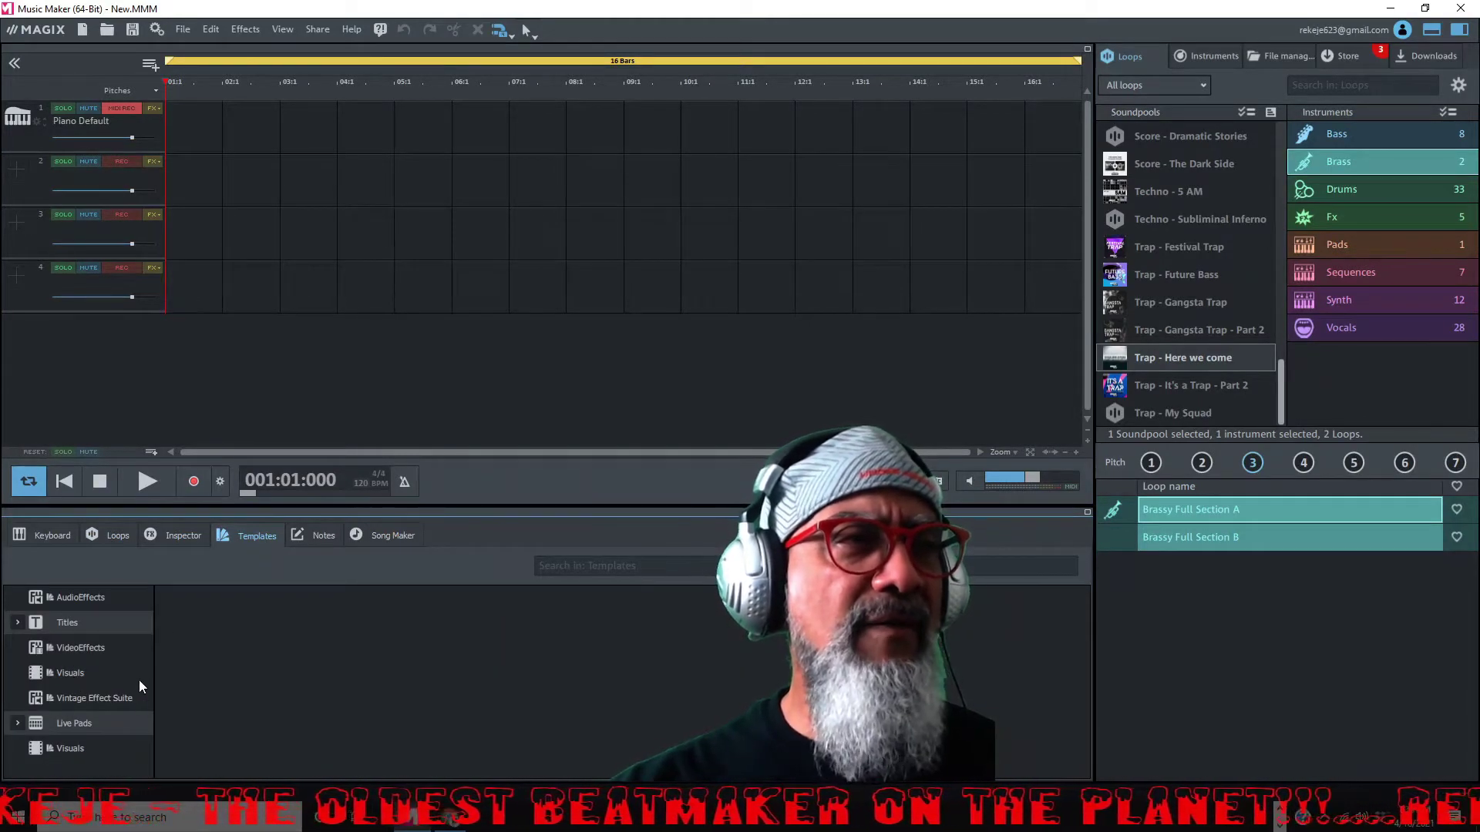
Replace the title text in the project notes with "I am doing".
left_click(328, 536)
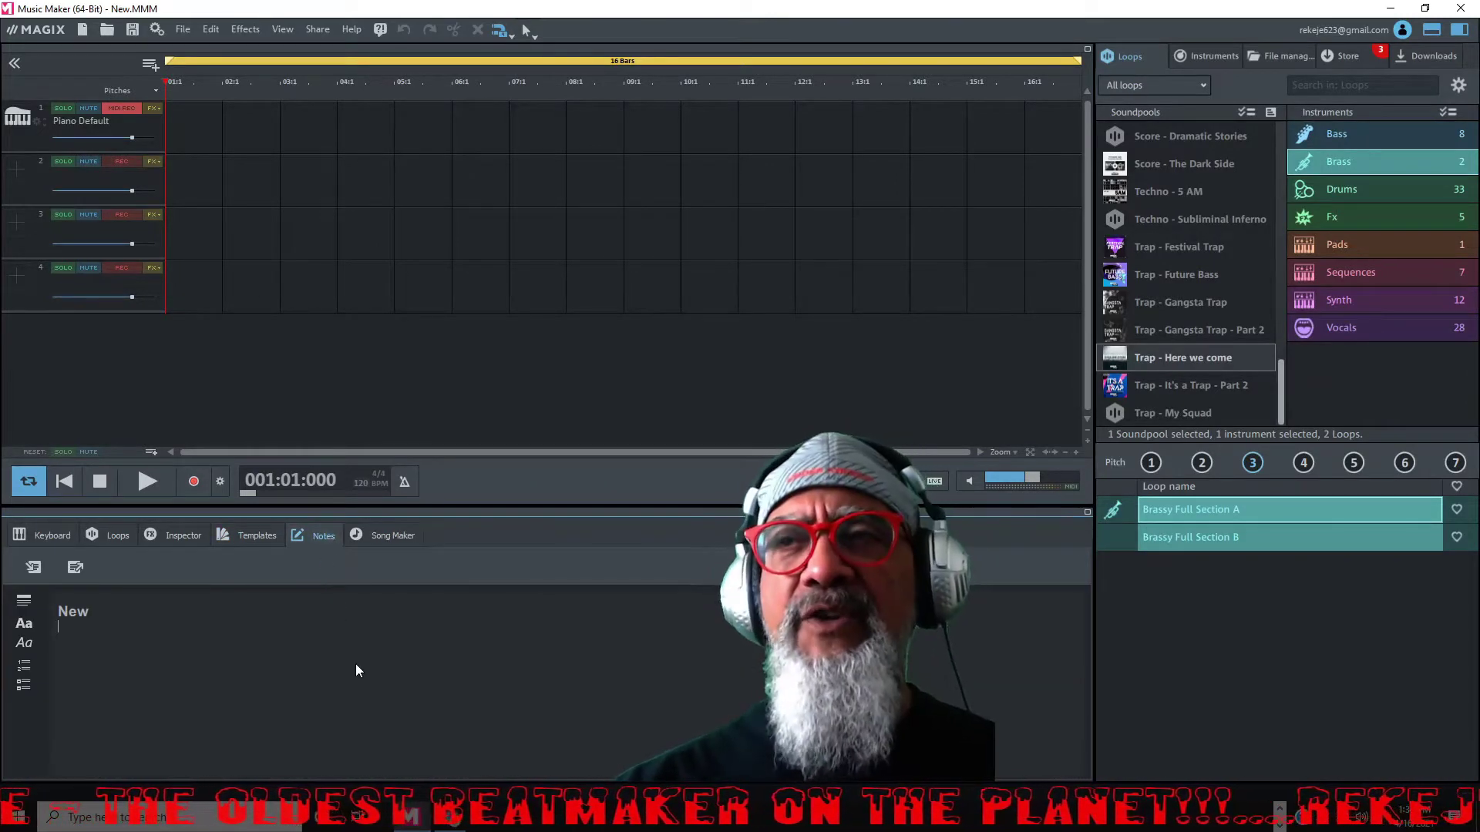
left_click(84, 610)
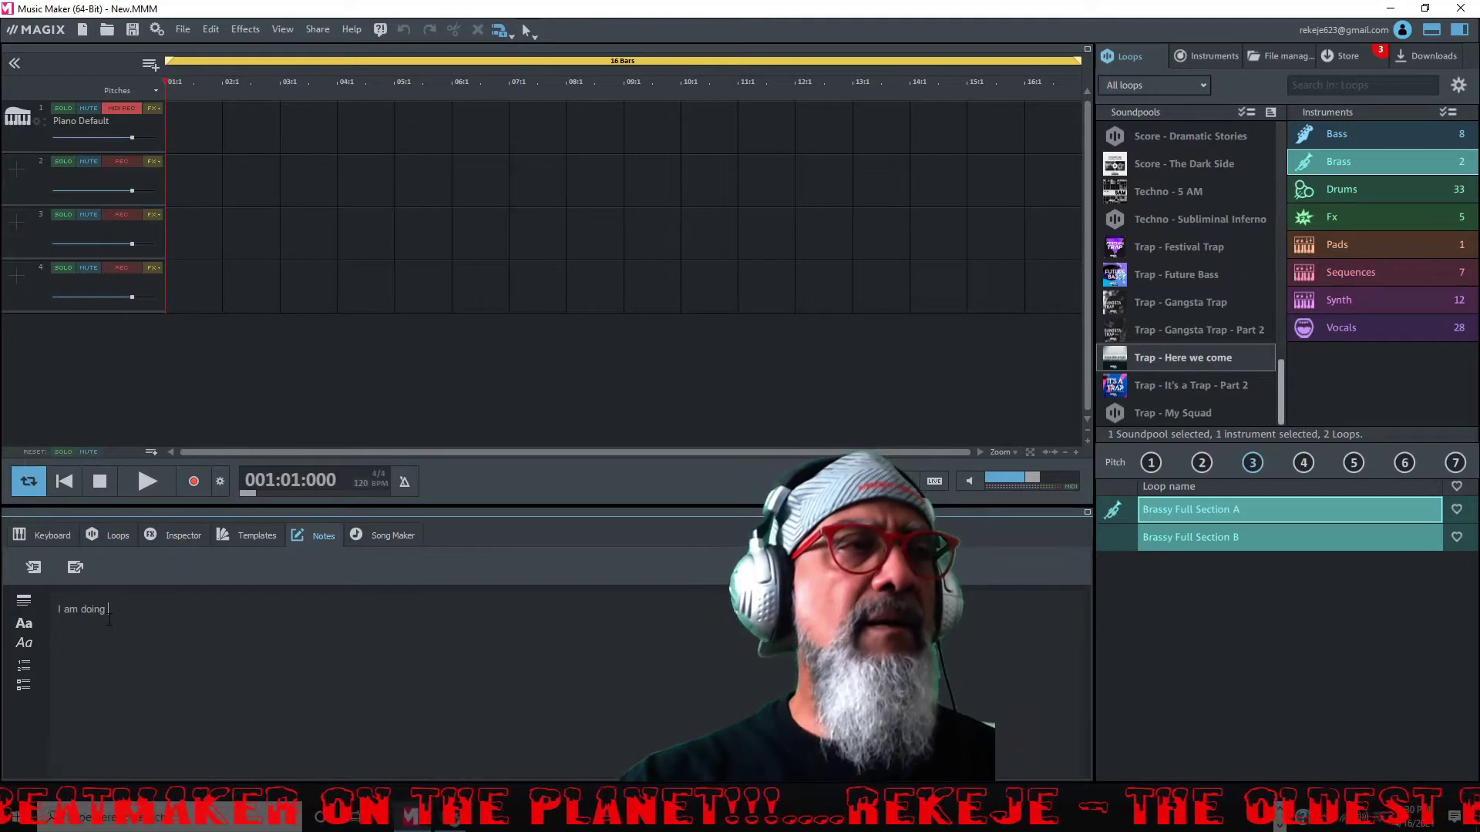
type("atut")
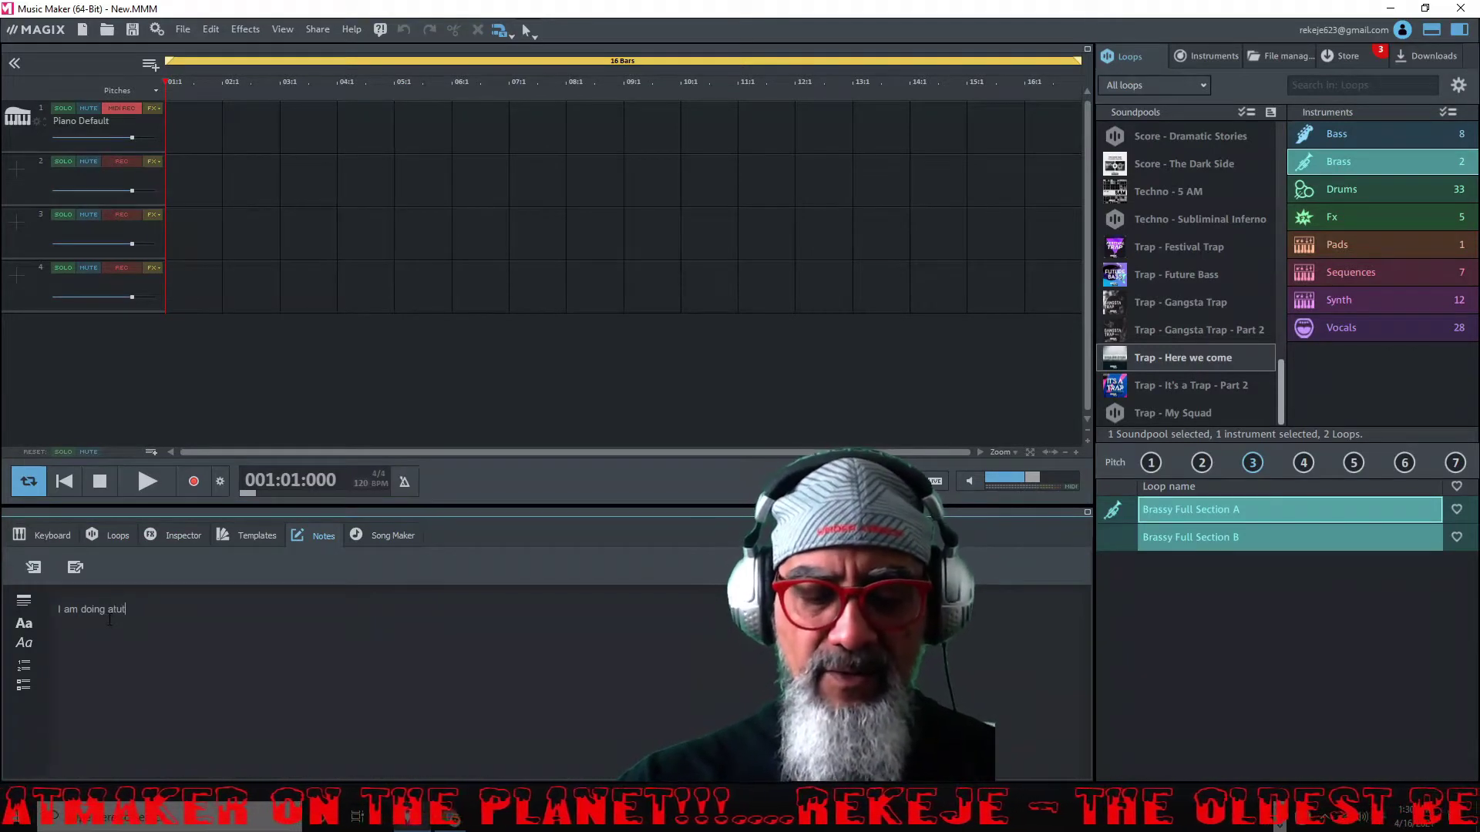
type("oria;l")
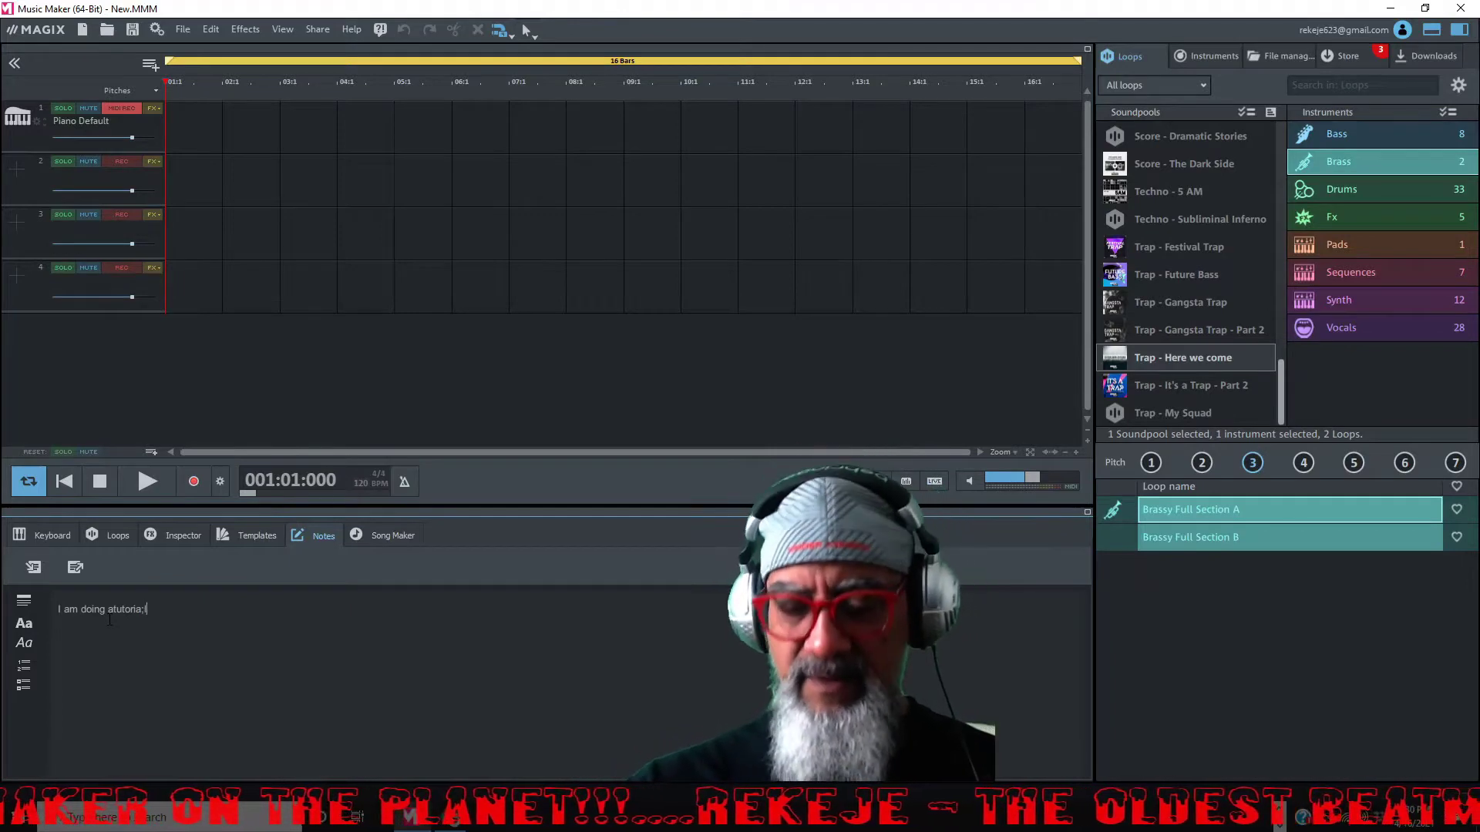
key("BackSpace")
key("BackSpace")
key("BackSpace")
key("BackSpace")
key("BackSpace")
key("BackSpace")
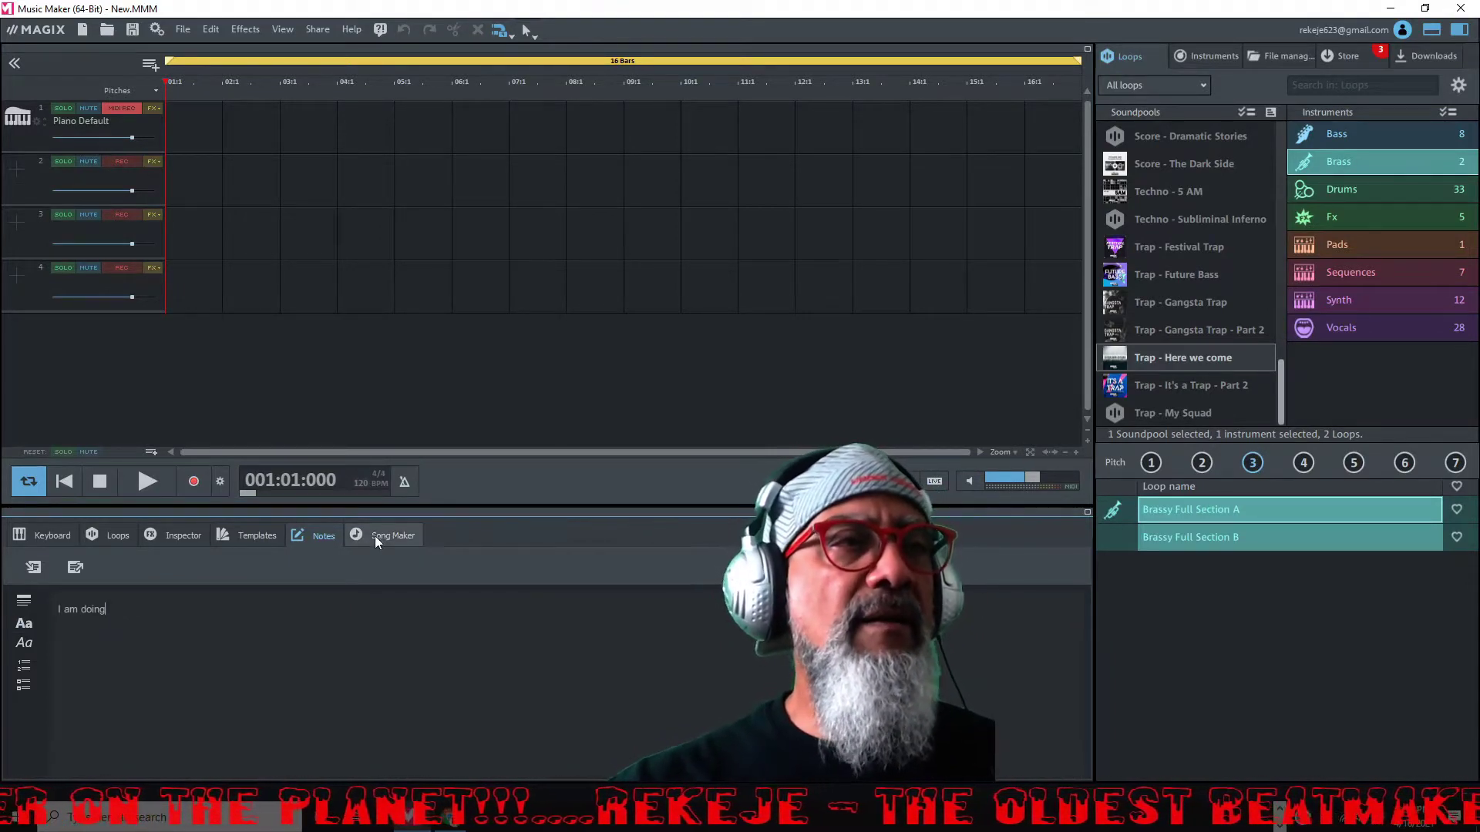
Open Song Maker and browse the Pop genre templates.
left_click(398, 542)
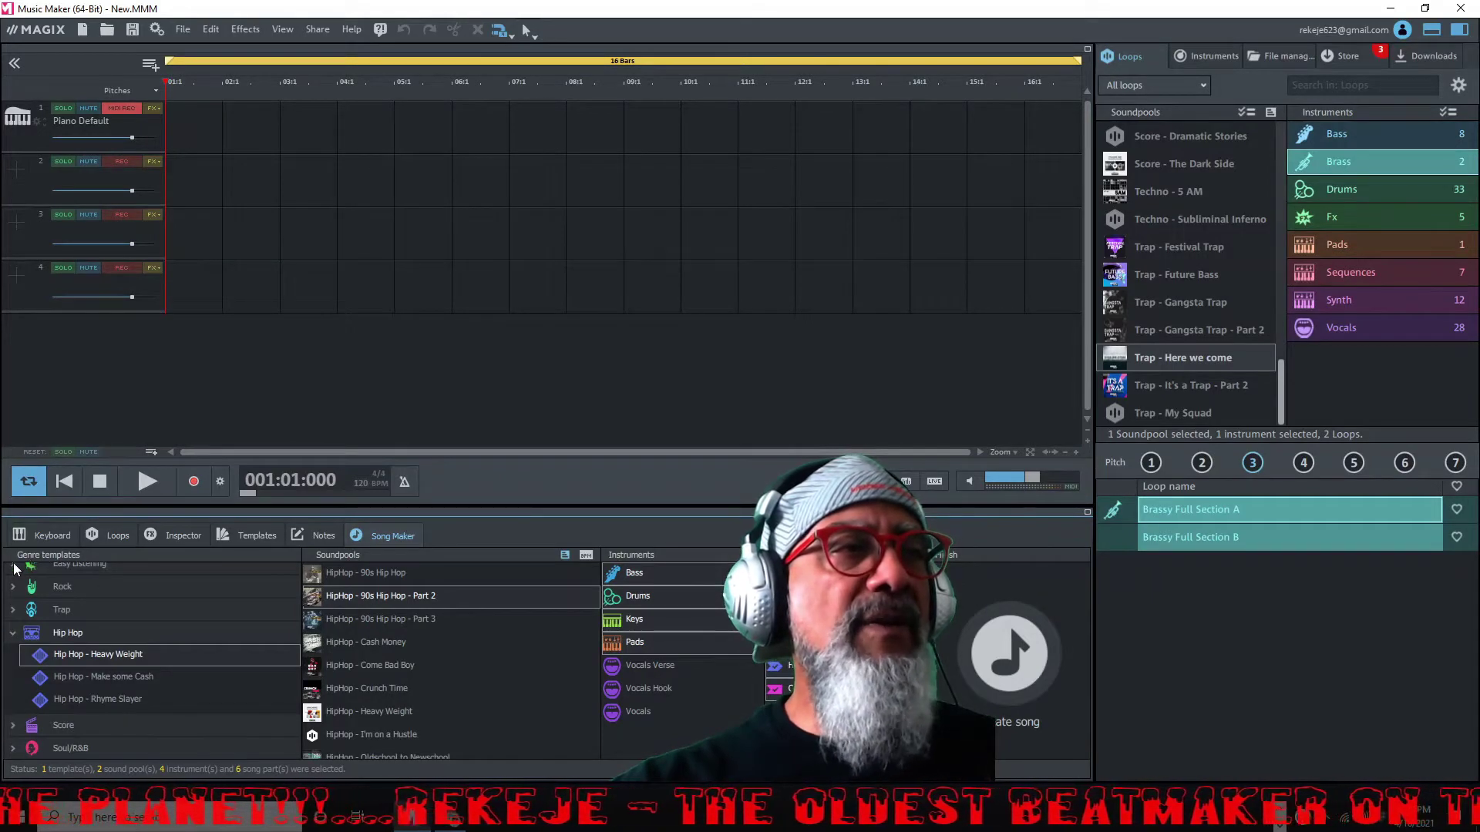
scroll(154, 617, "up", 2)
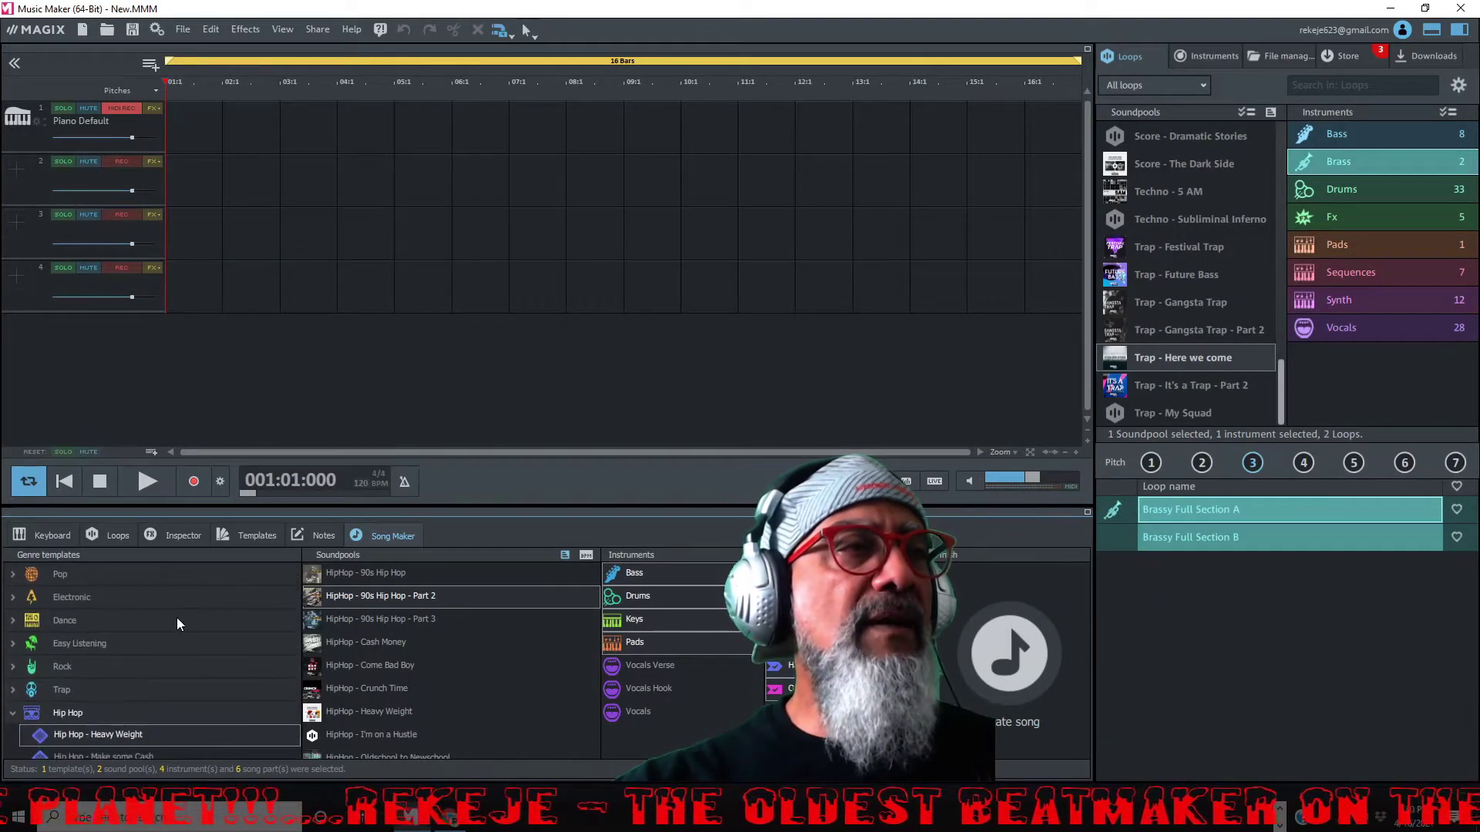
left_click(12, 575)
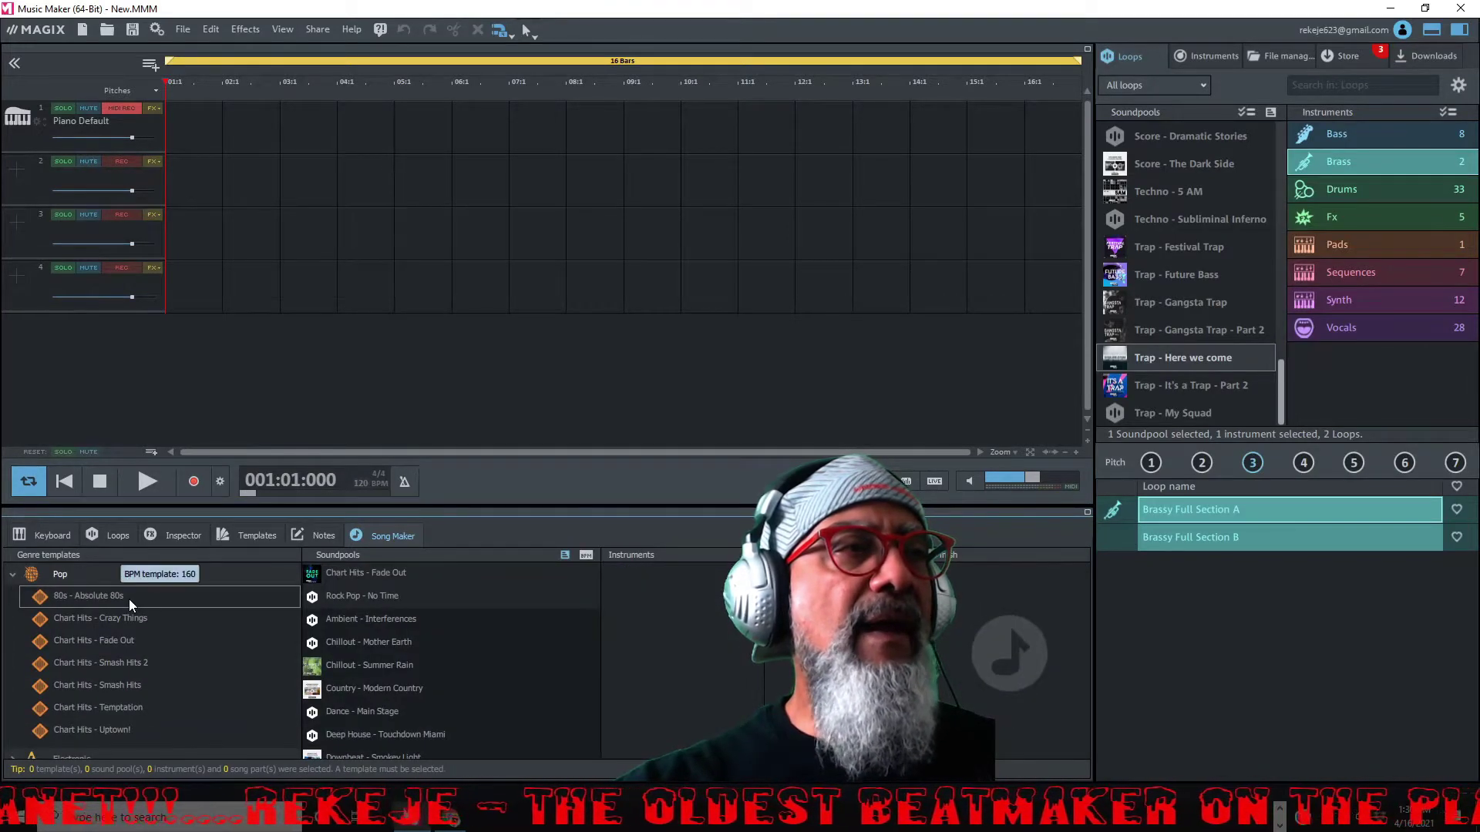
left_click(13, 576)
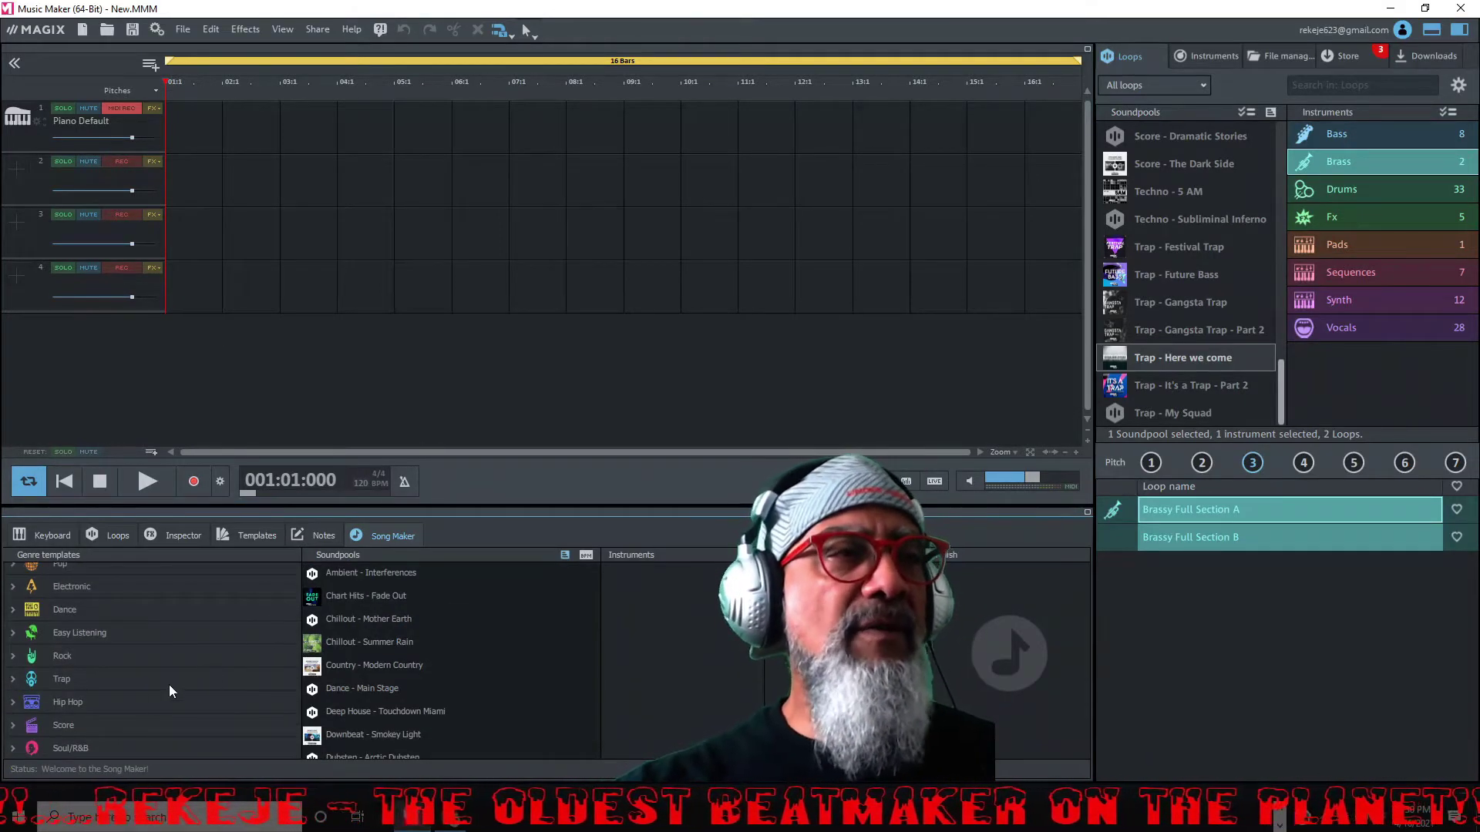
Inspect the Hip Hop genre templates, including Heavy Weight and Make some Cash.
left_click(13, 703)
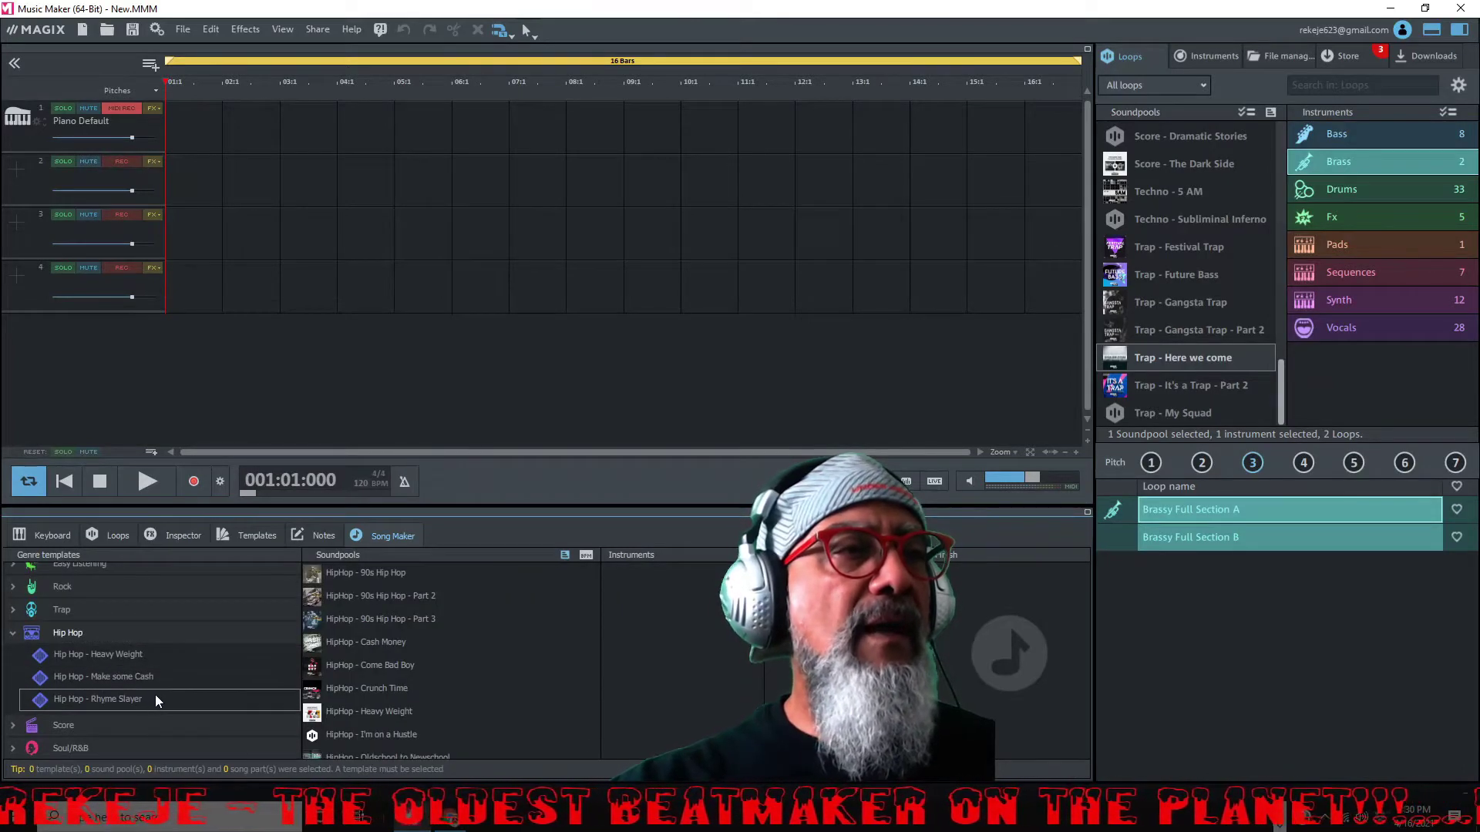
scroll(155, 695, "up", 2)
scroll(155, 695, "down", 2)
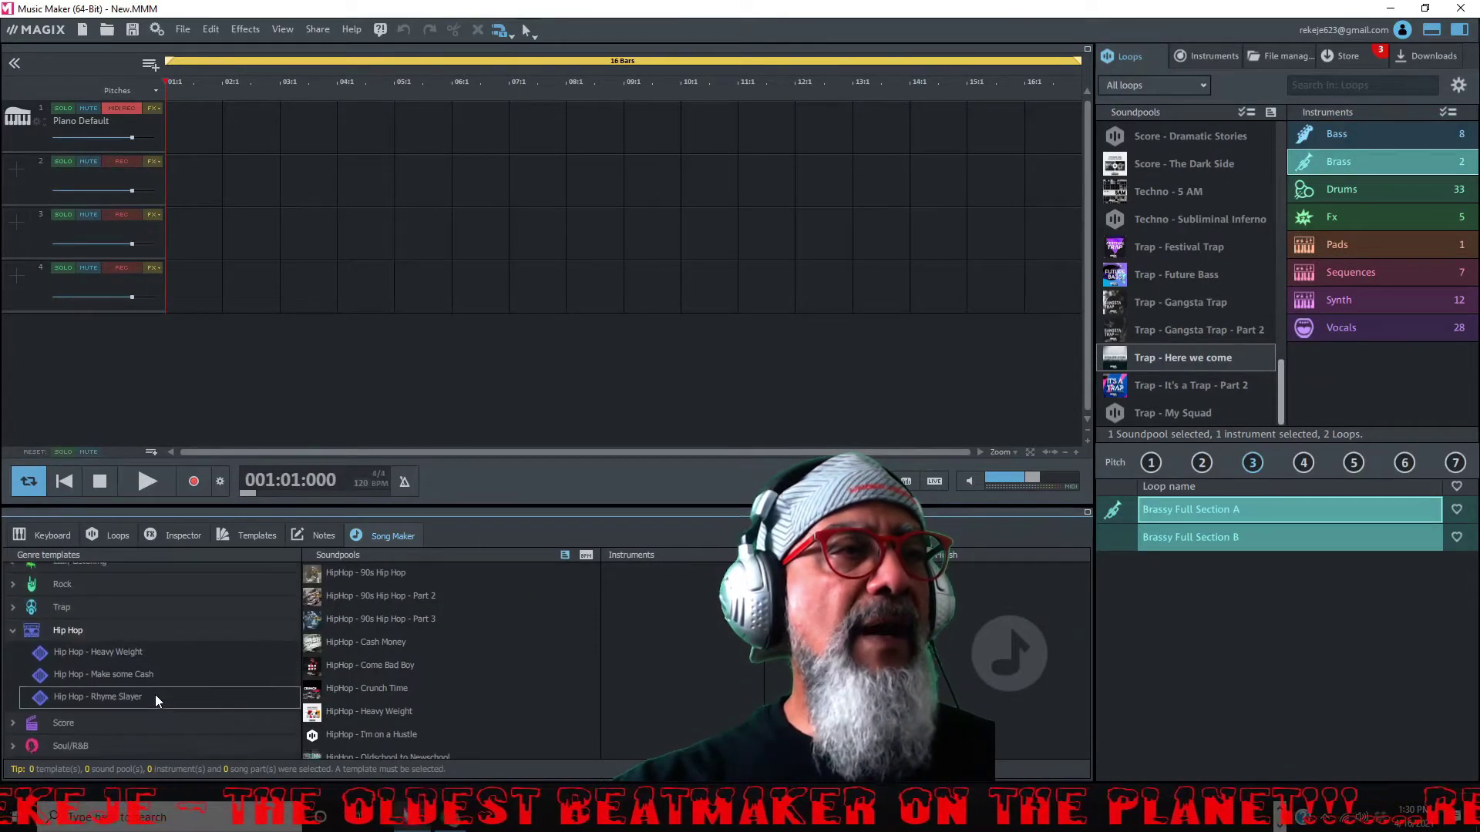
left_click(115, 653)
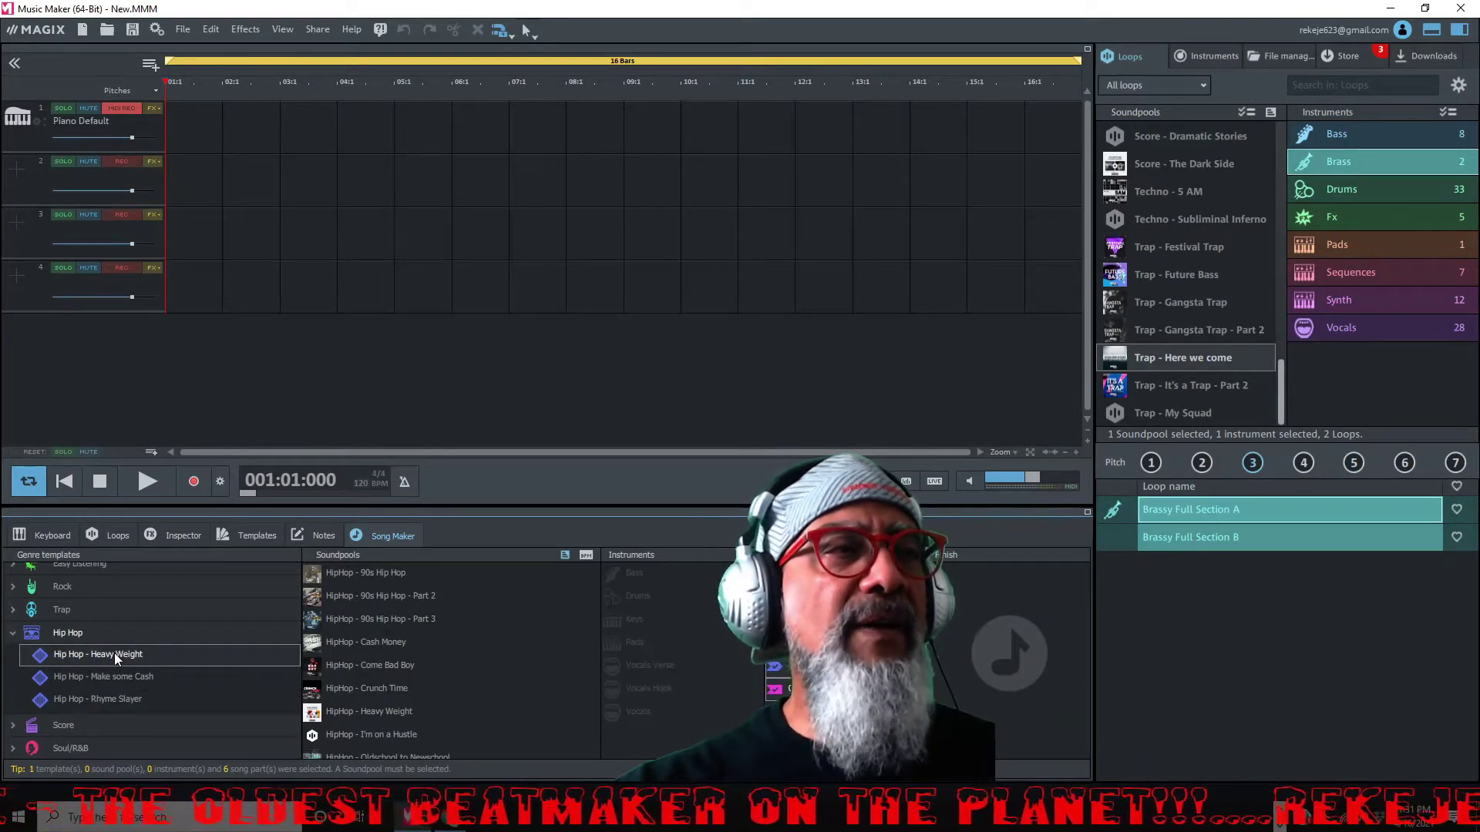
left_click(86, 677)
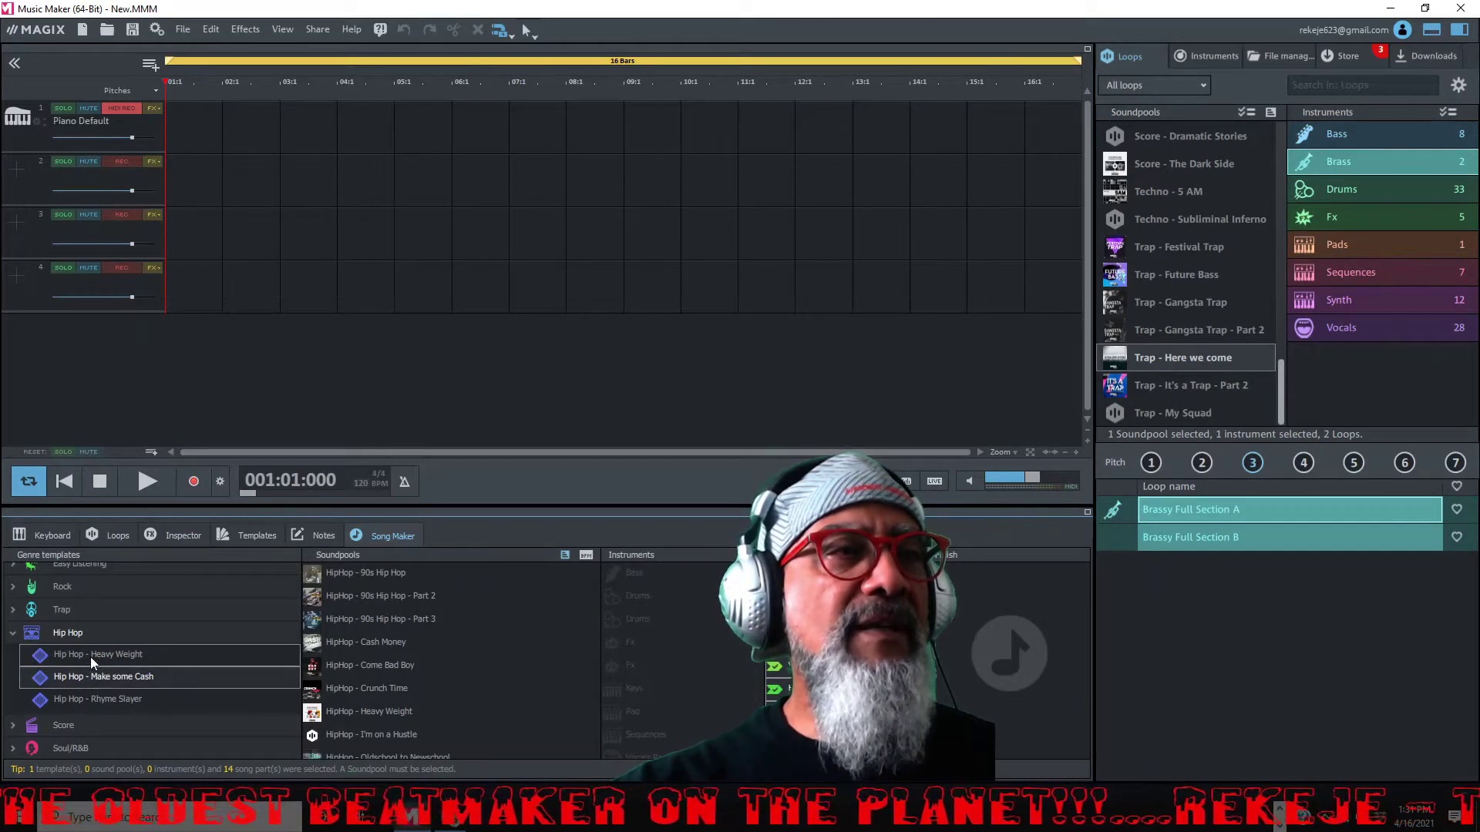
left_click(90, 656)
left_click(17, 637)
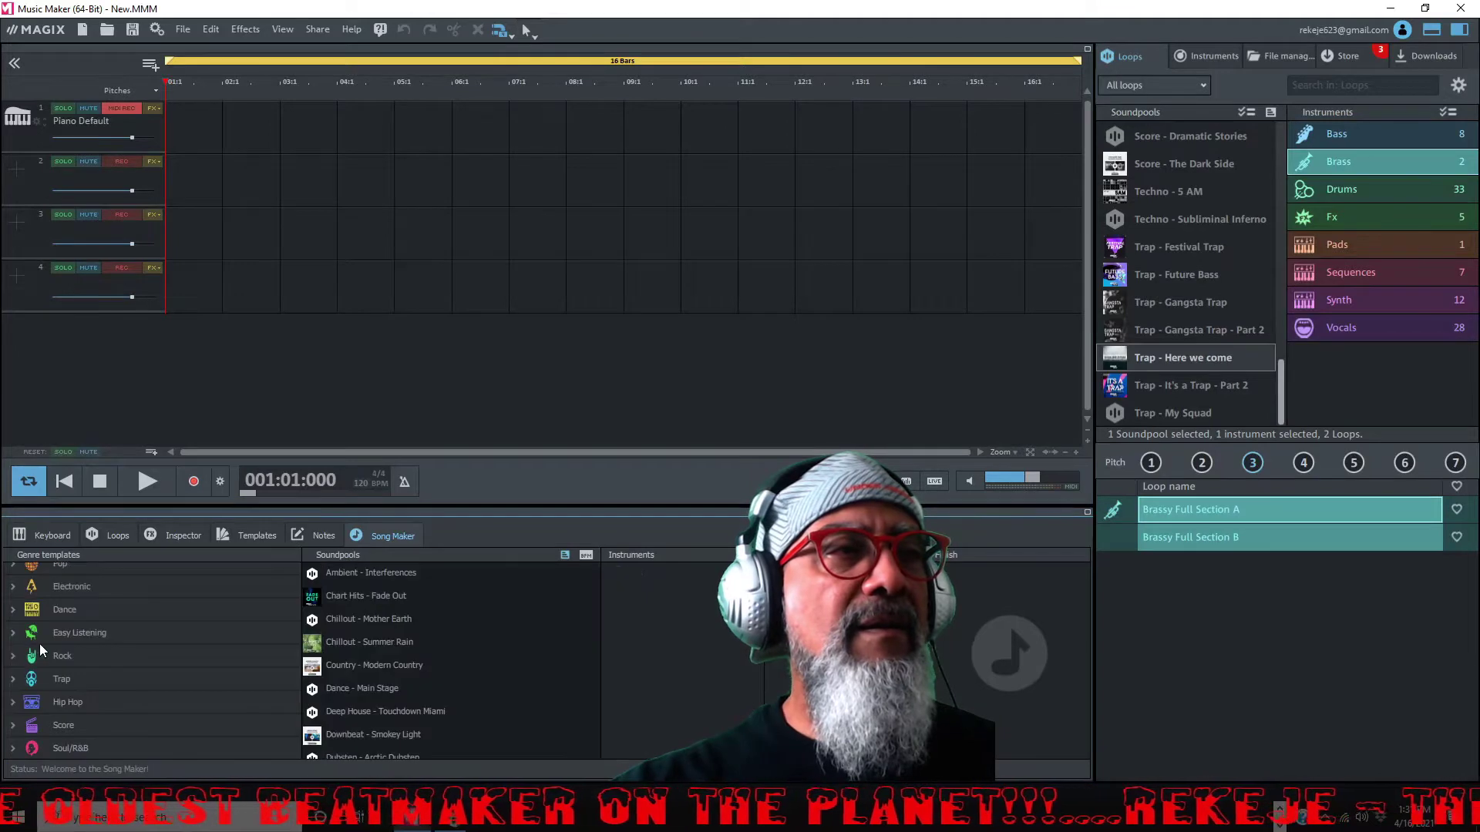
Browse the Rock genre templates in Song Maker.
left_click(73, 652)
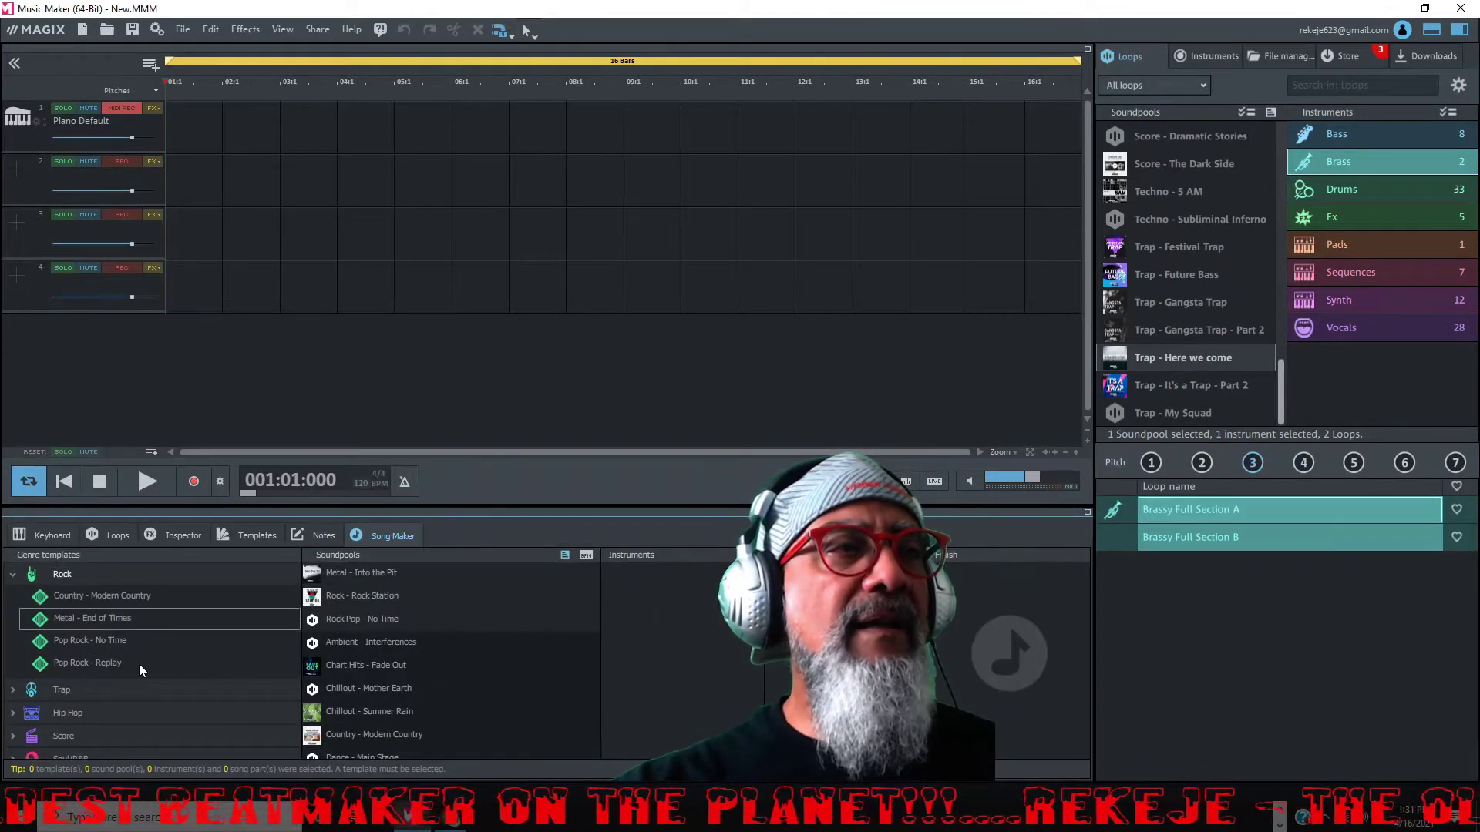
left_click(71, 664)
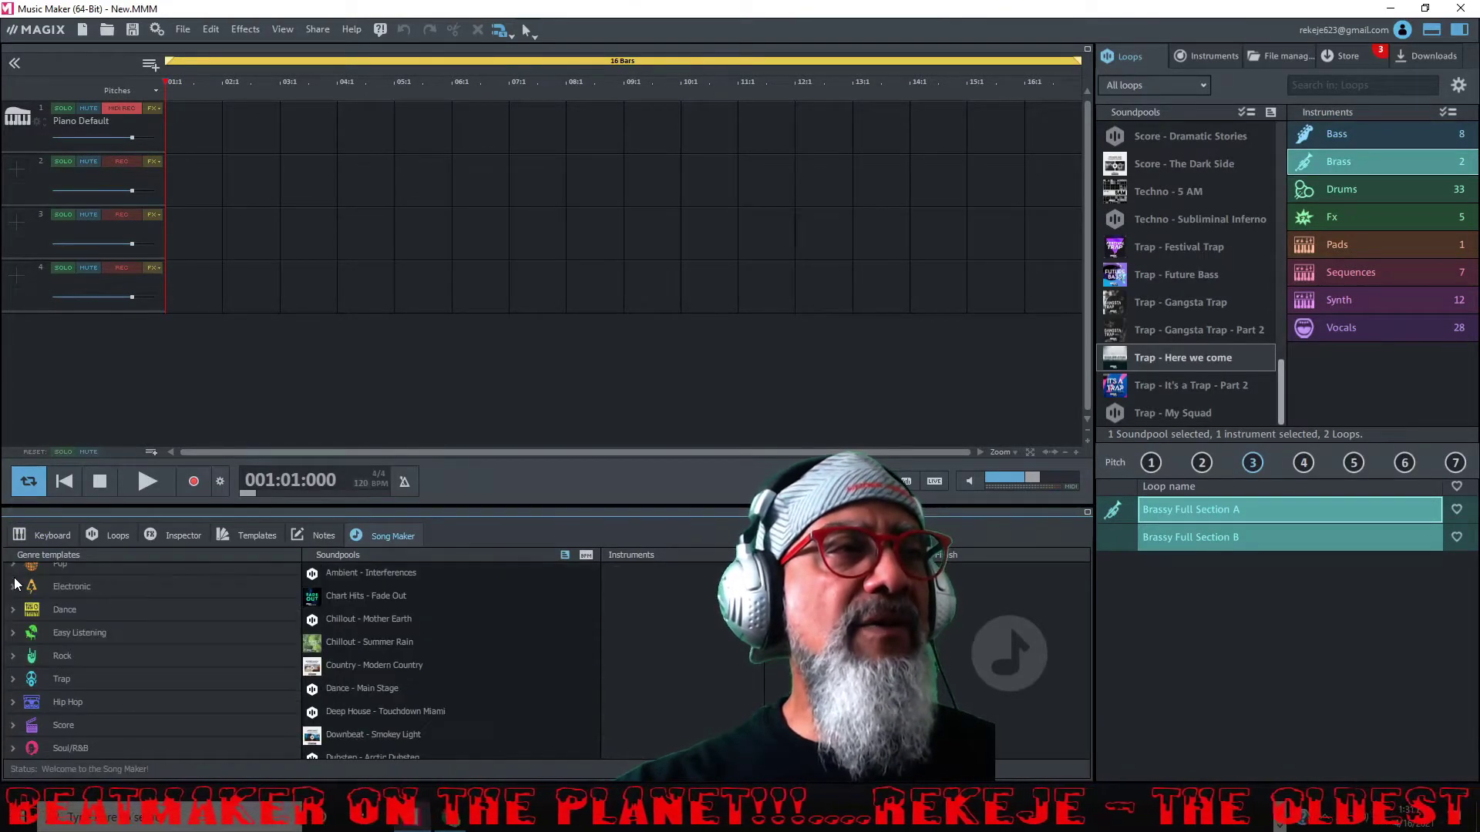
left_click(45, 686)
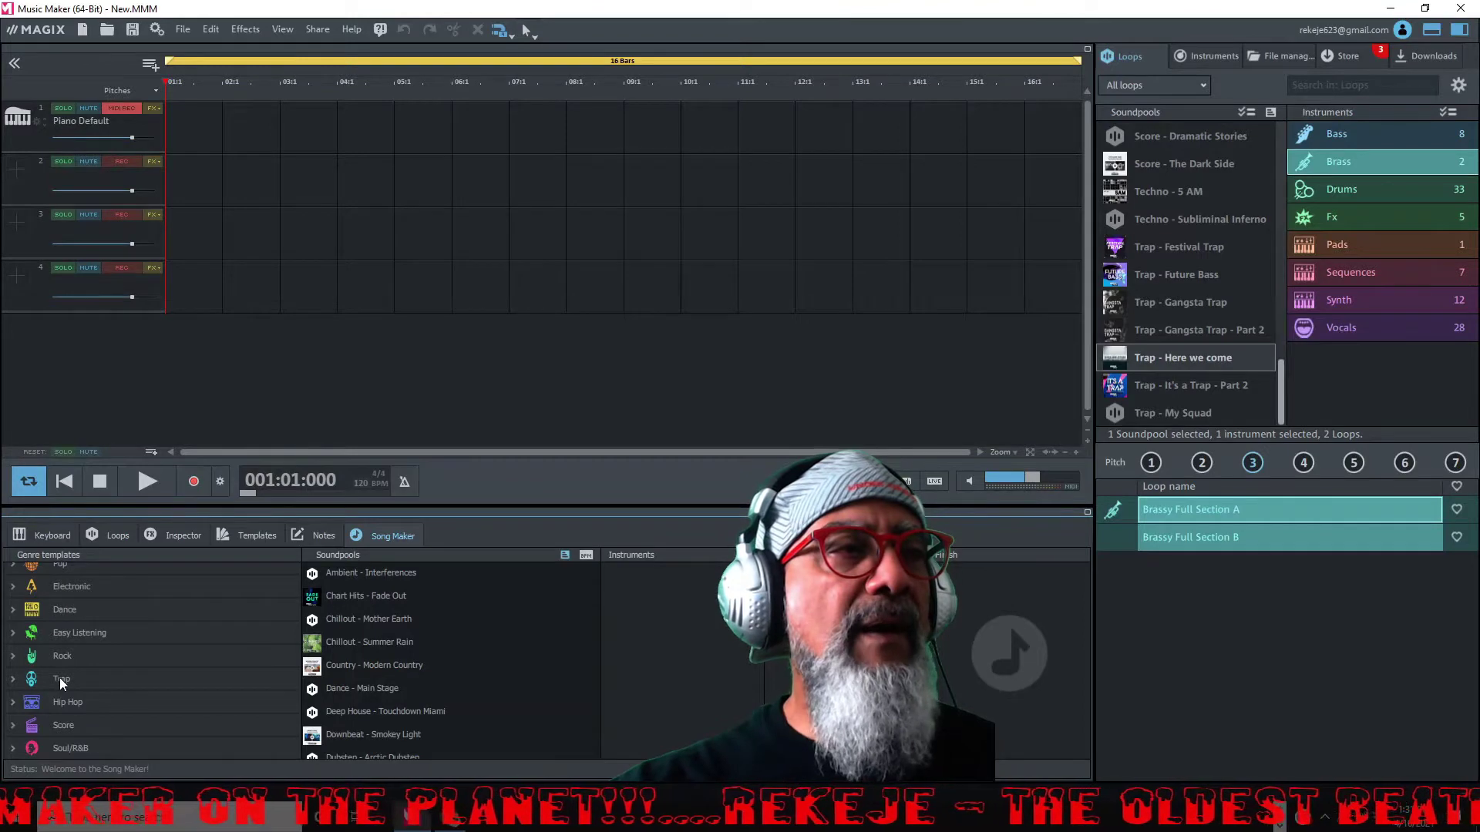
Set up Song Maker with the Trap genre template Grime - Grimey and only the Trap - Festival Trap soundpool.
left_click(60, 677)
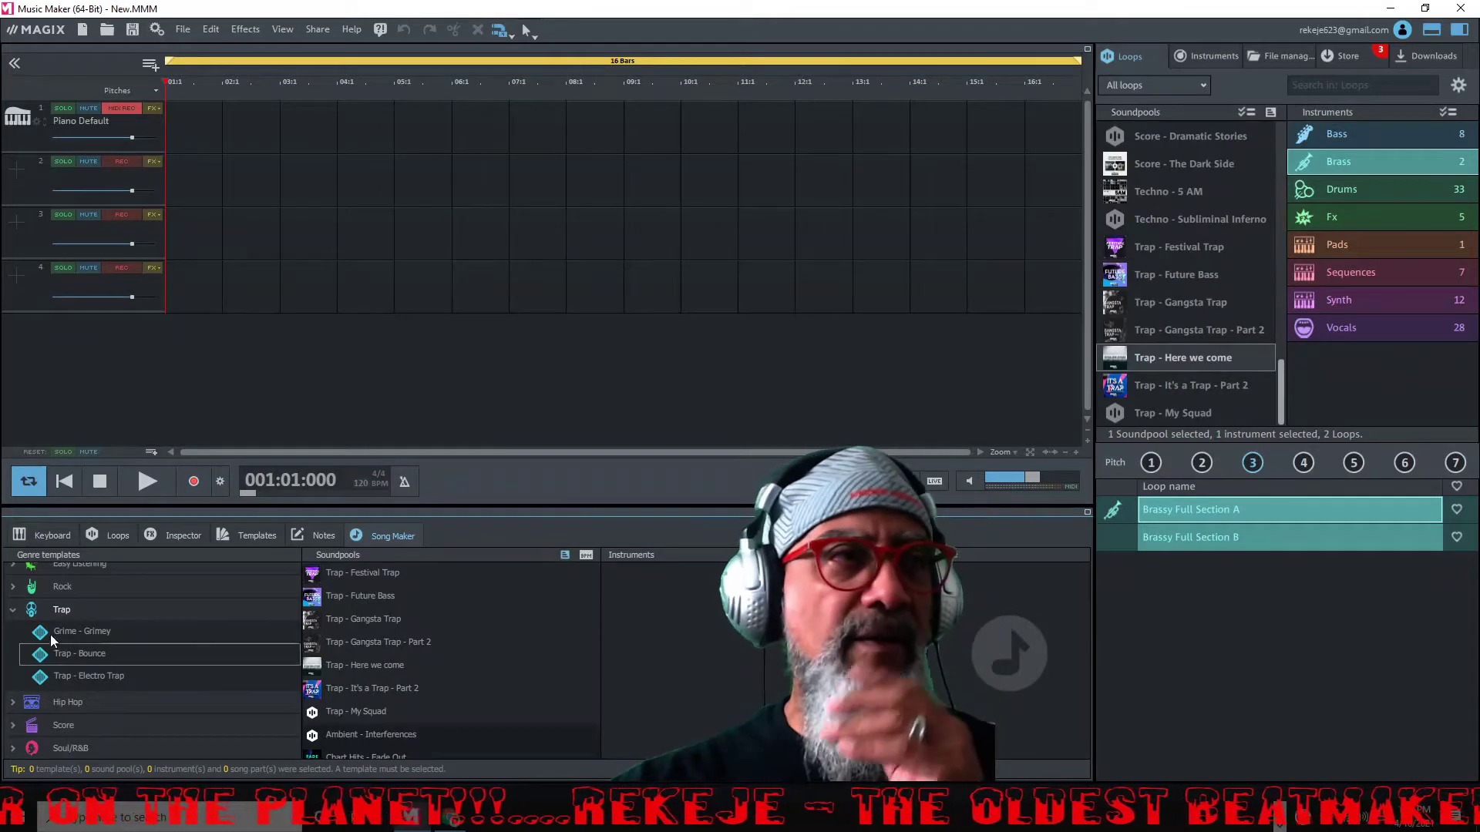
left_click(121, 534)
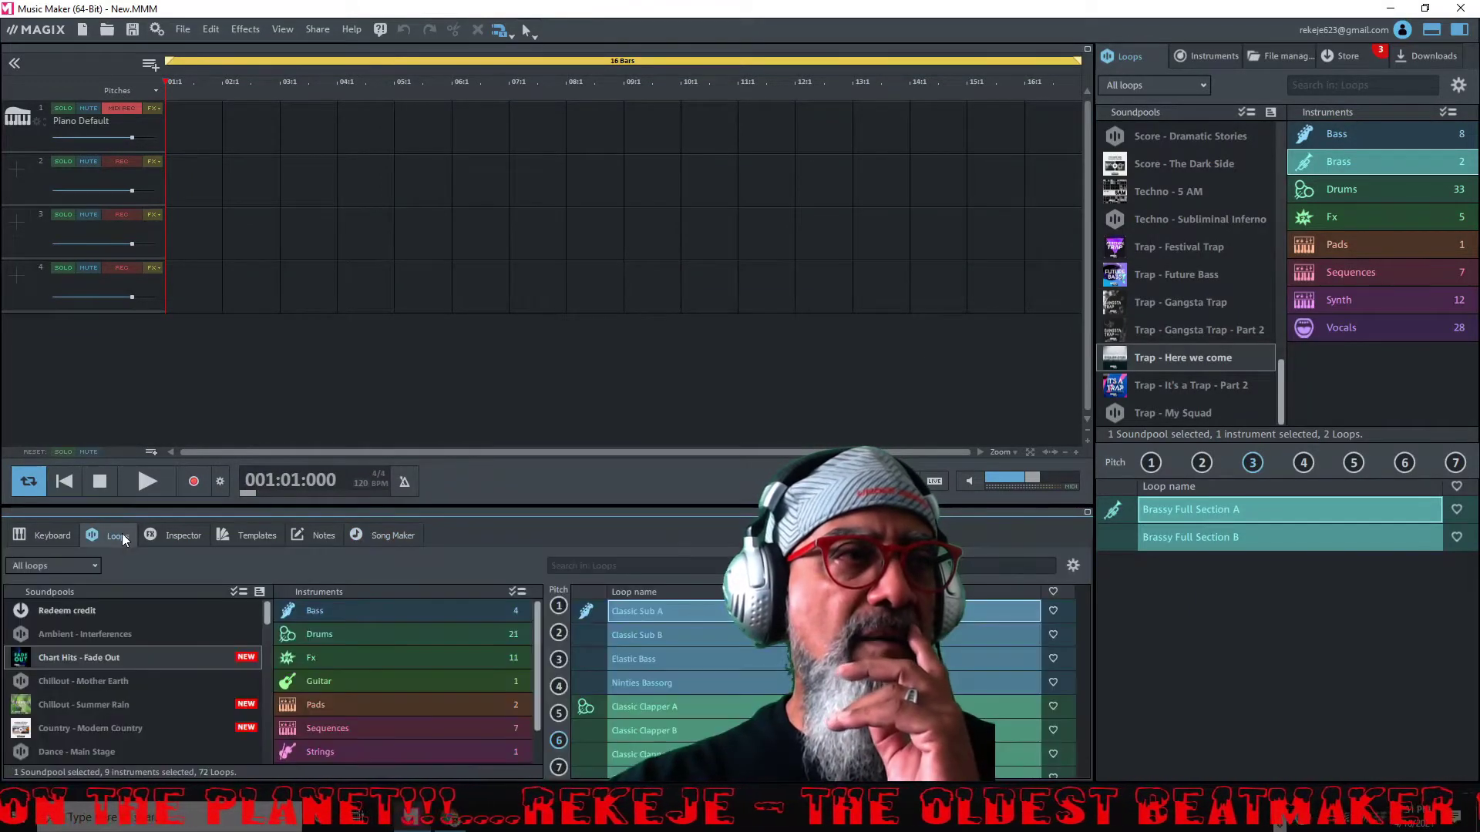
left_click(397, 535)
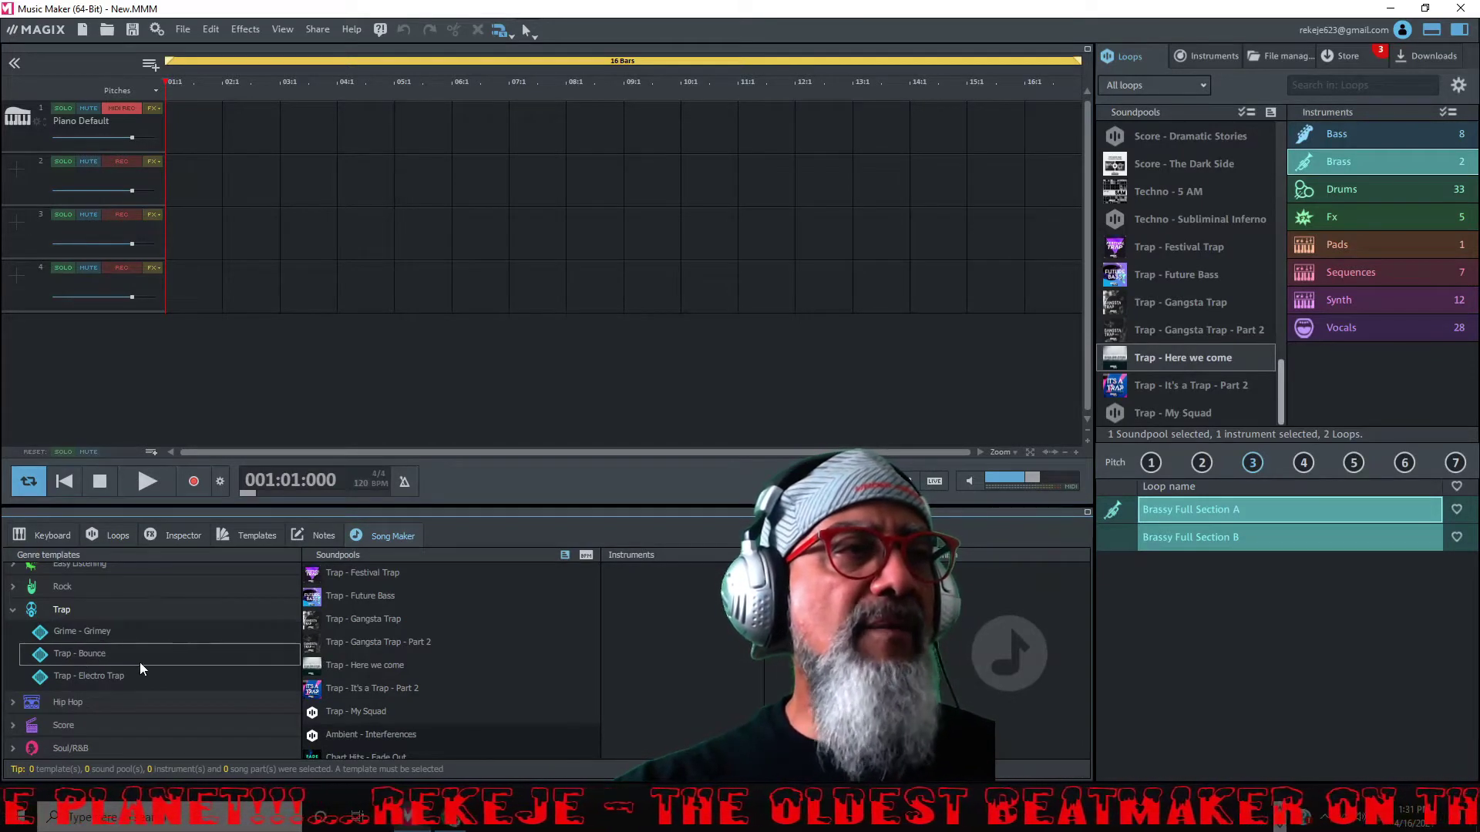
left_click(364, 574)
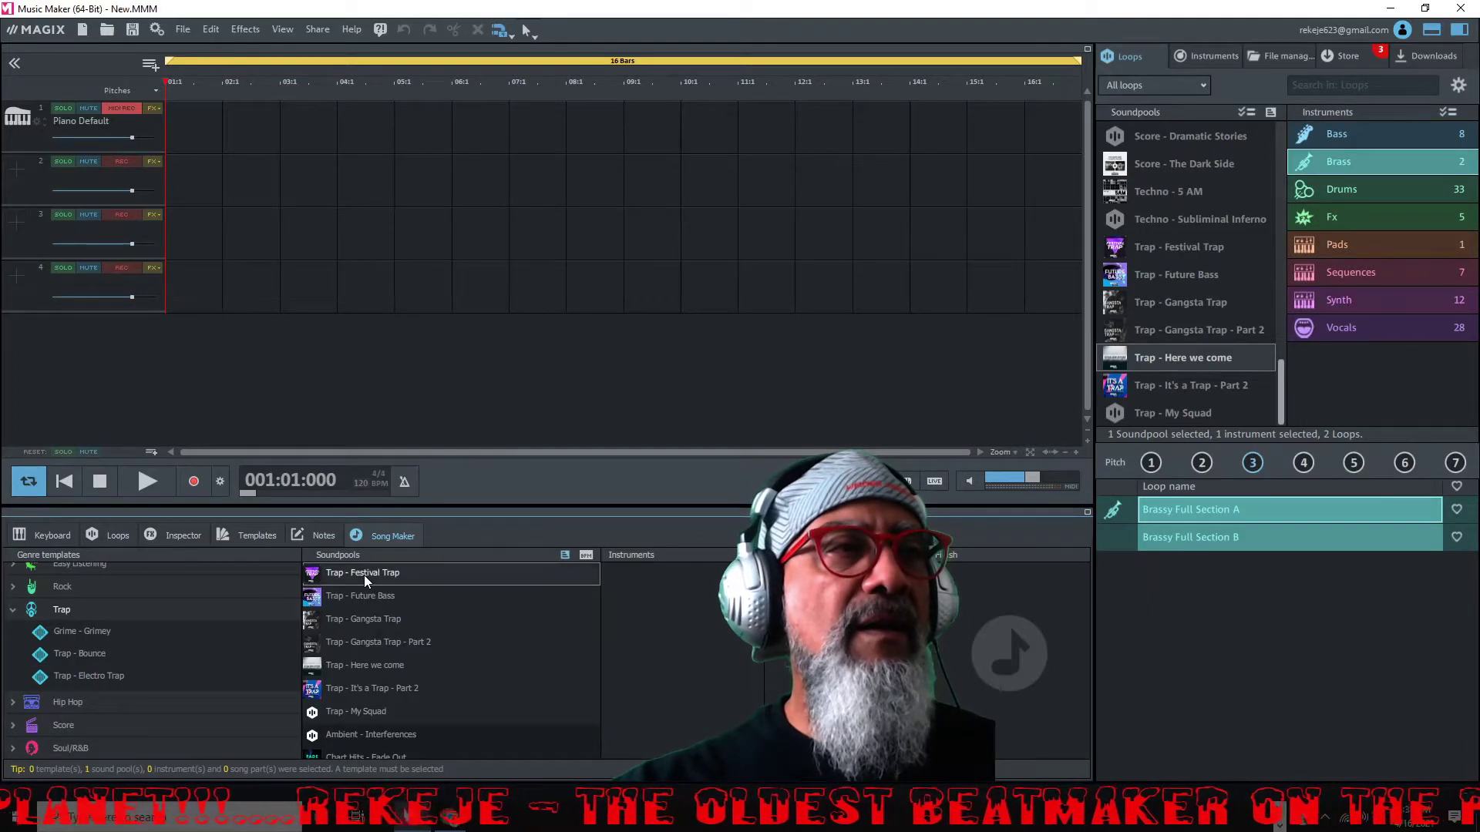
left_click(104, 631)
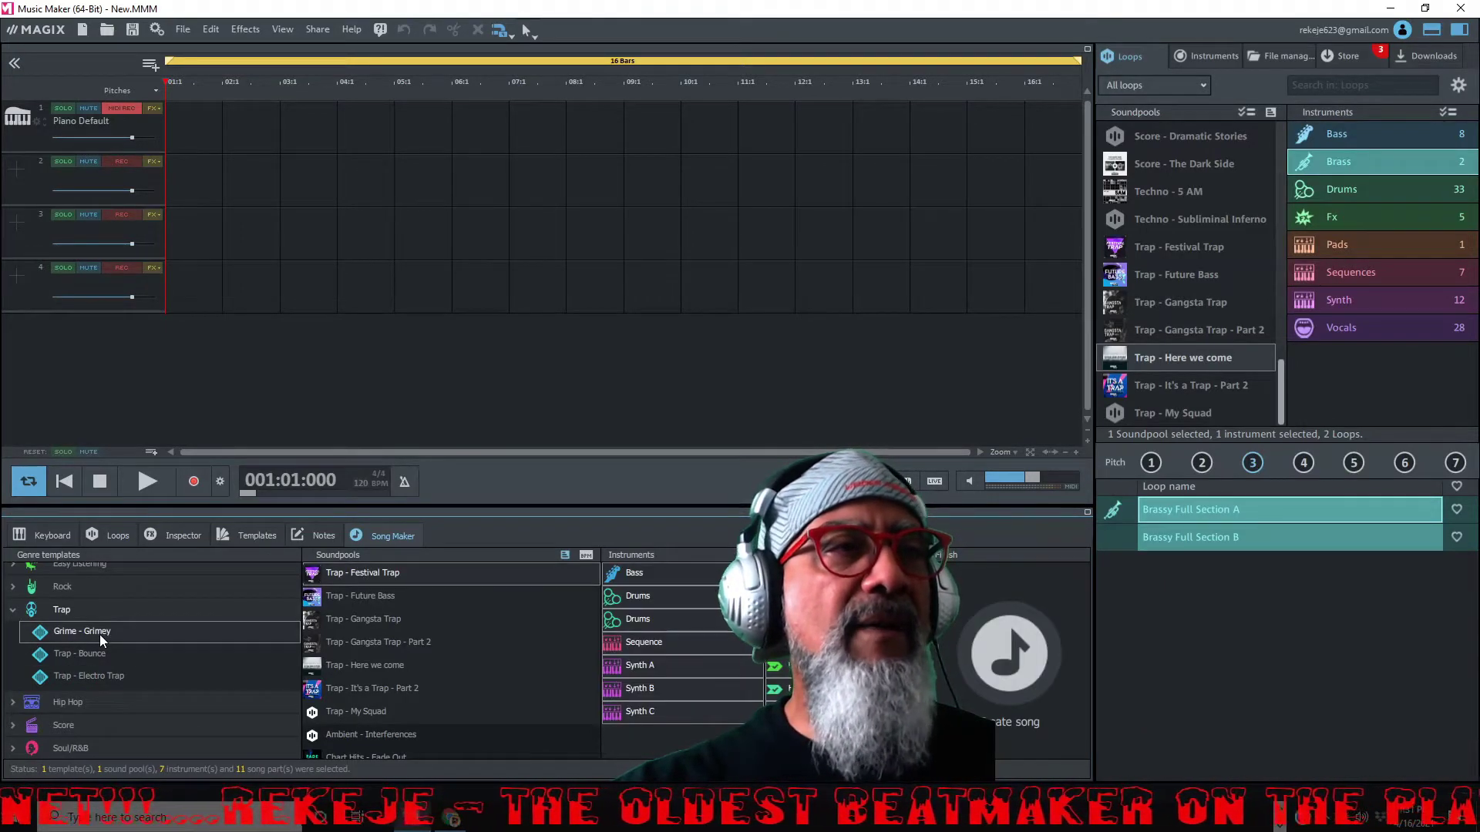
left_click(386, 594)
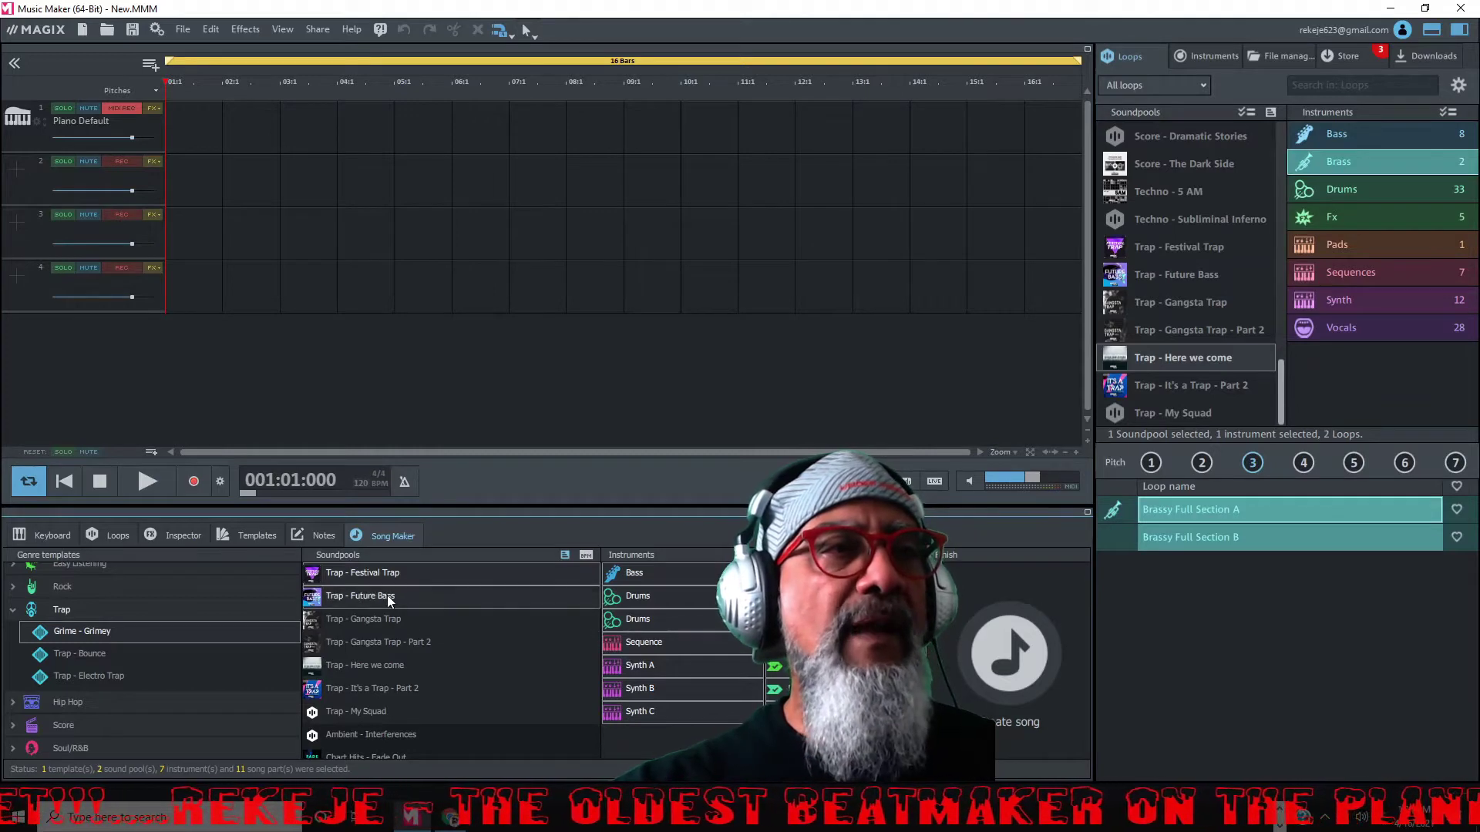
left_click(387, 594)
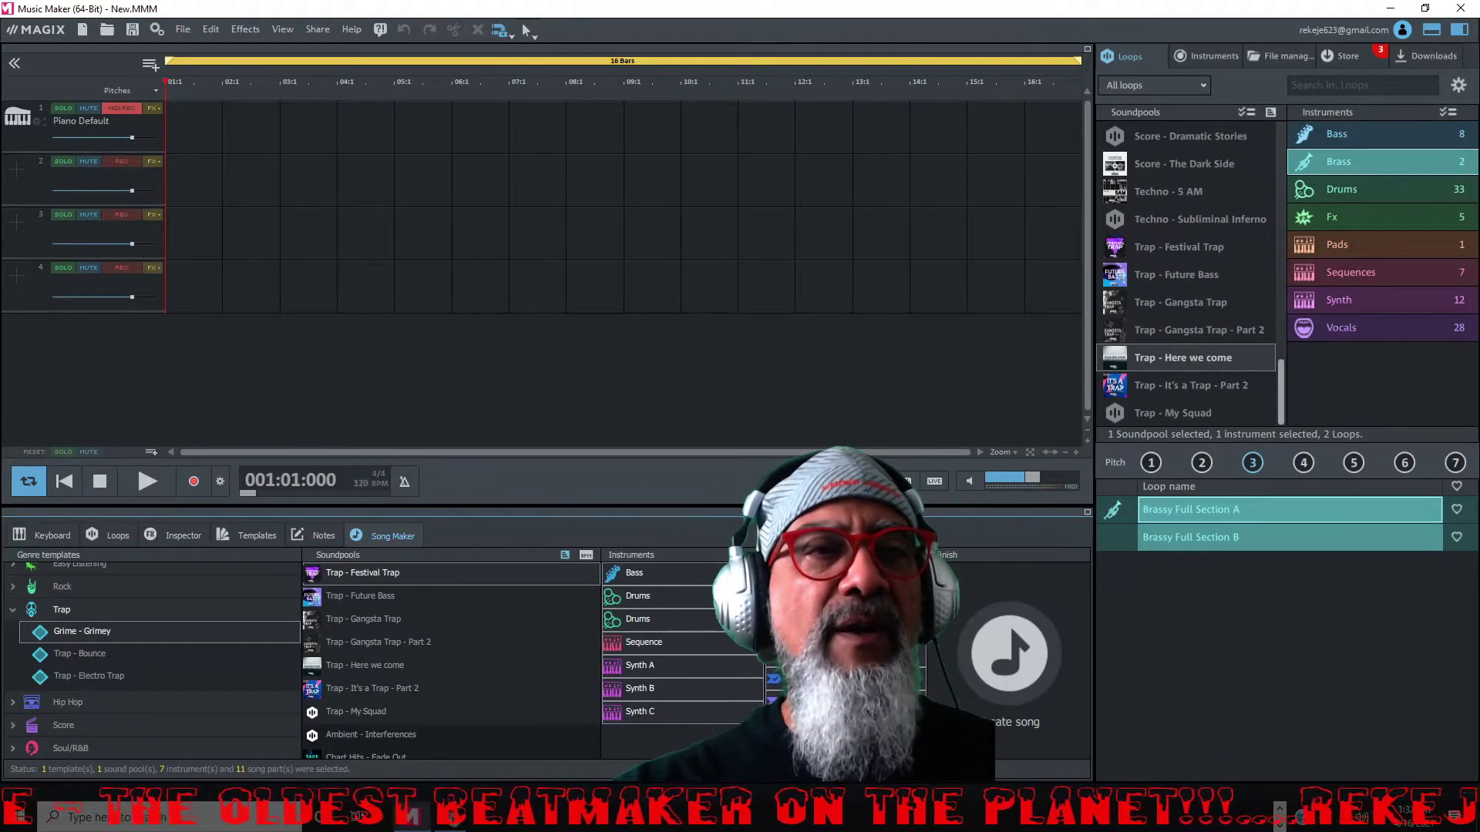
Generate the song without saving the current project, and listen to its opening bars.
left_click(1014, 655)
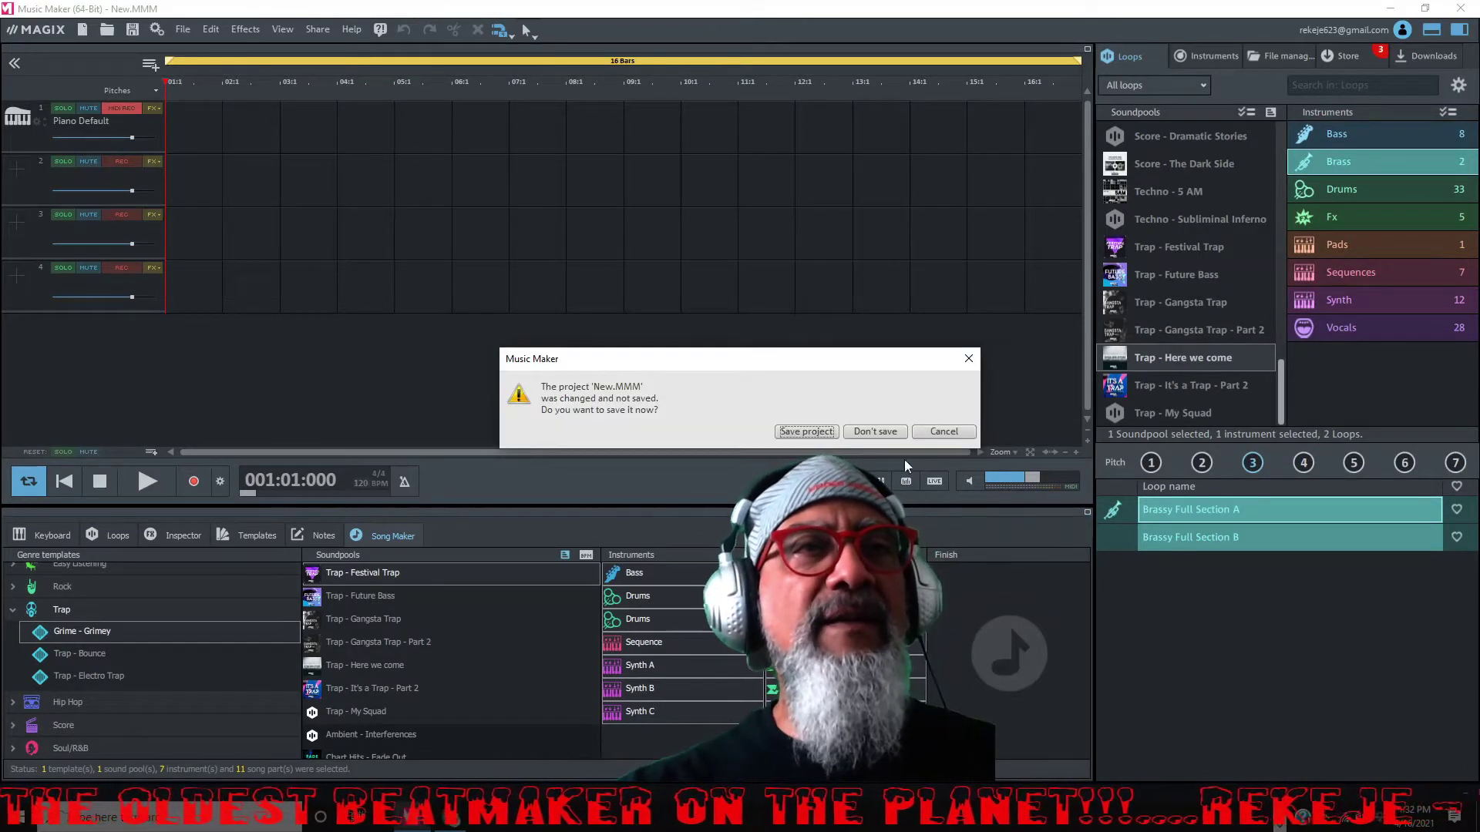
left_click(876, 431)
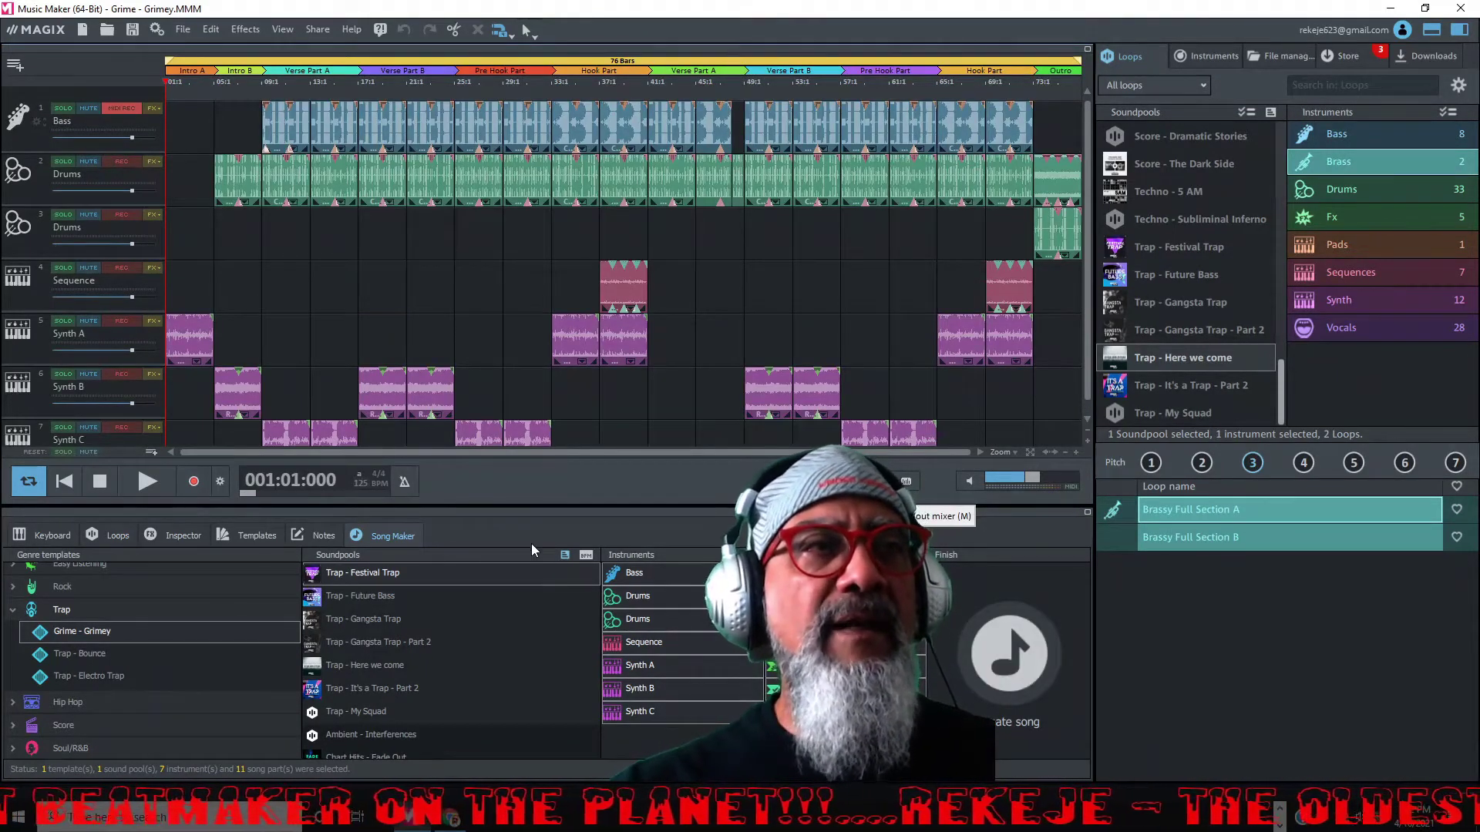
left_click(146, 481)
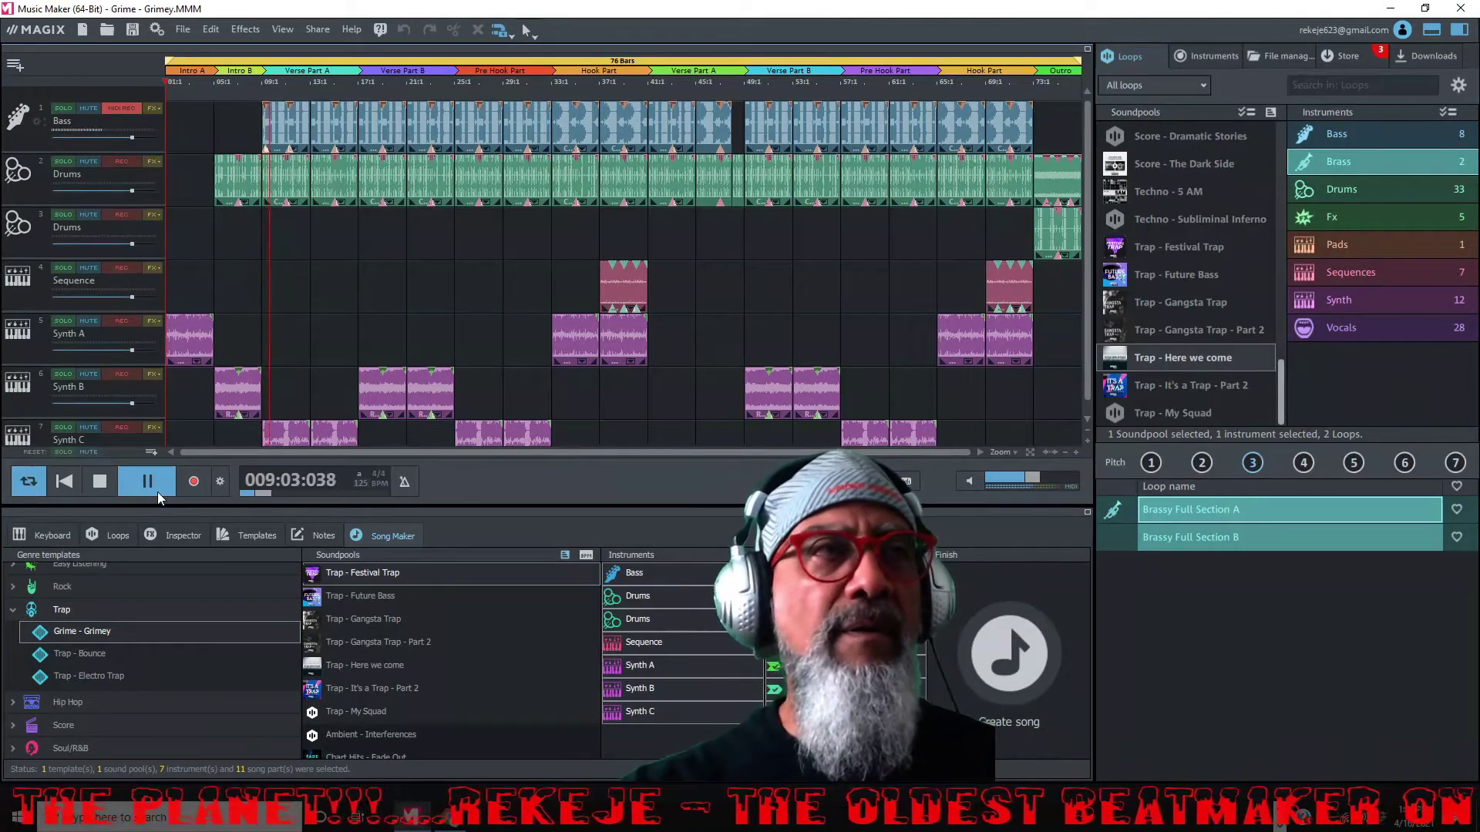
left_click(99, 480)
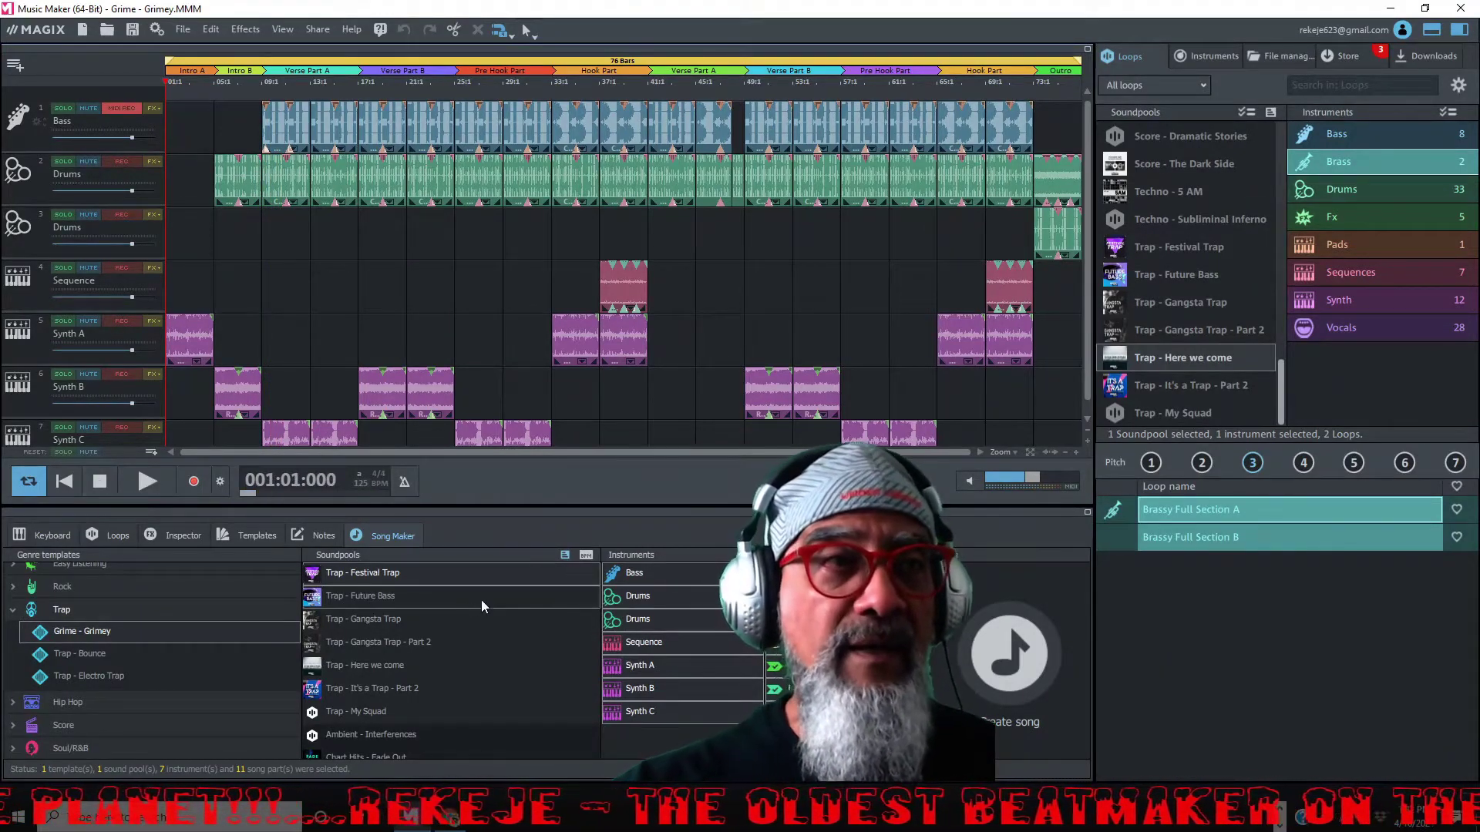
Generate a song from the Trap - Bounce genre template using the Trap - Gangsta Trap soundpool.
left_click(100, 654)
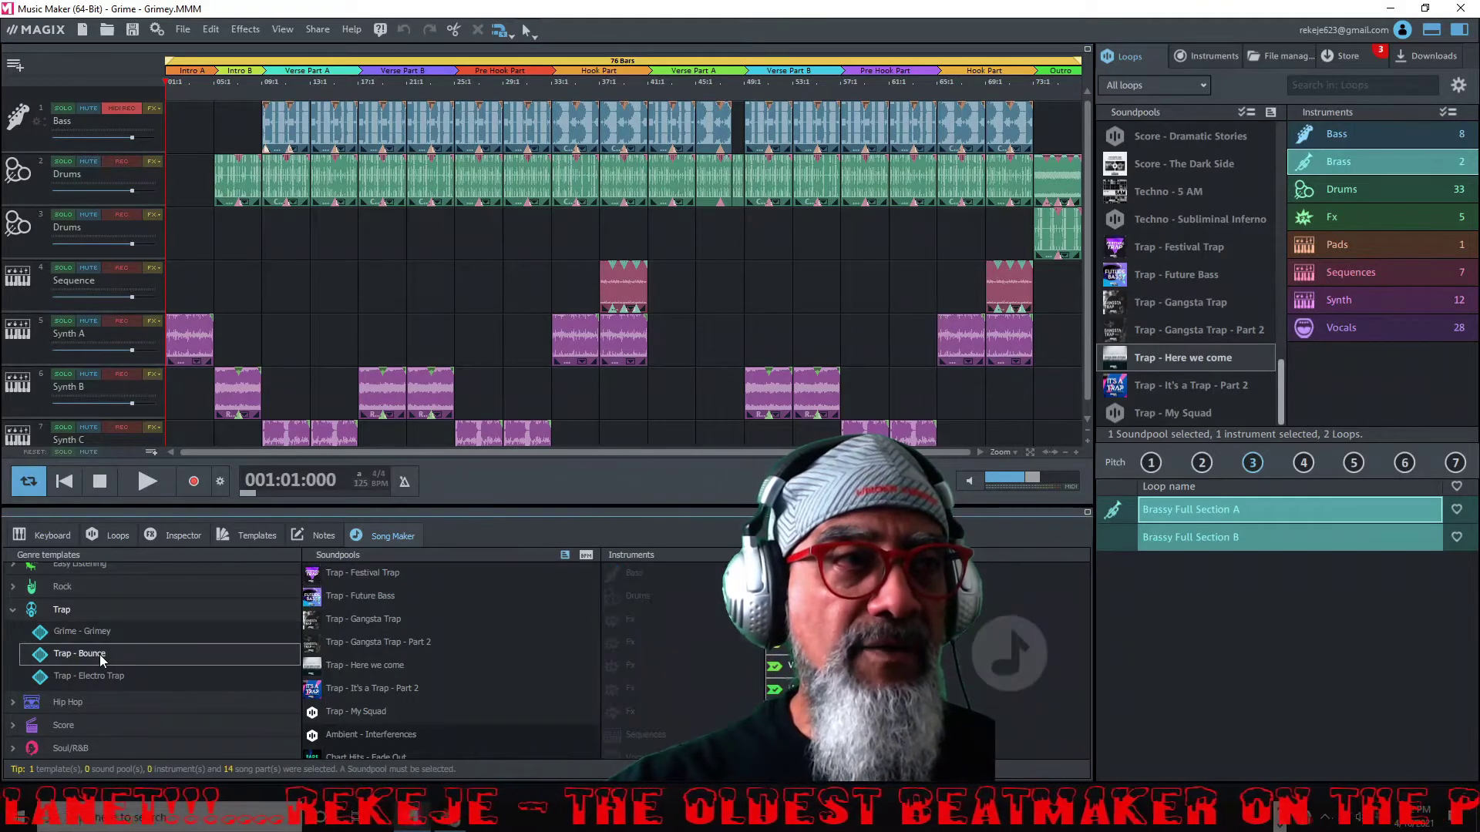
left_click(386, 620)
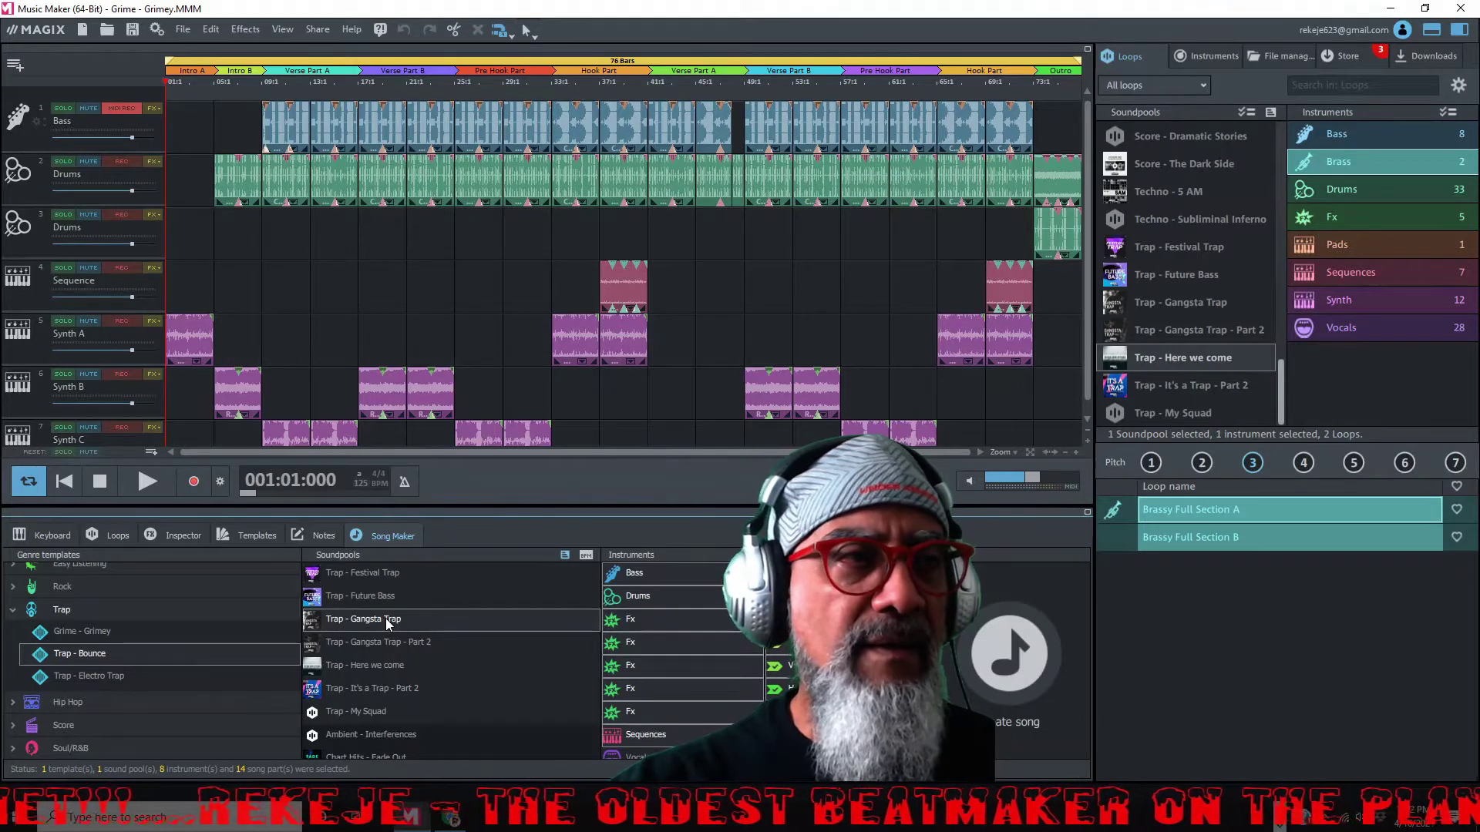
left_click(1018, 658)
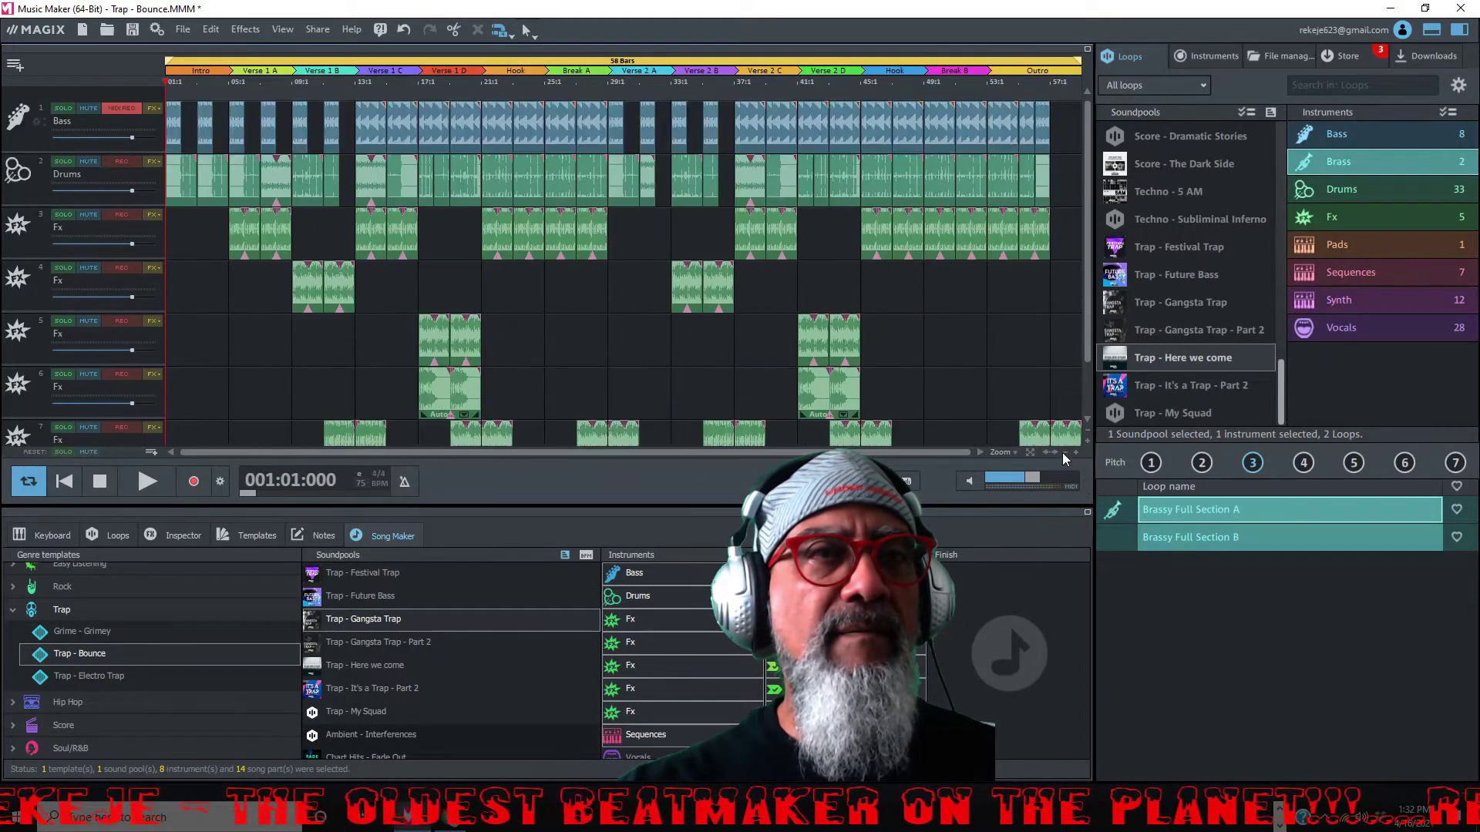
Listen to the opening bars of the generated Trap - Bounce song with the whole arrangement in view.
left_click(1062, 451)
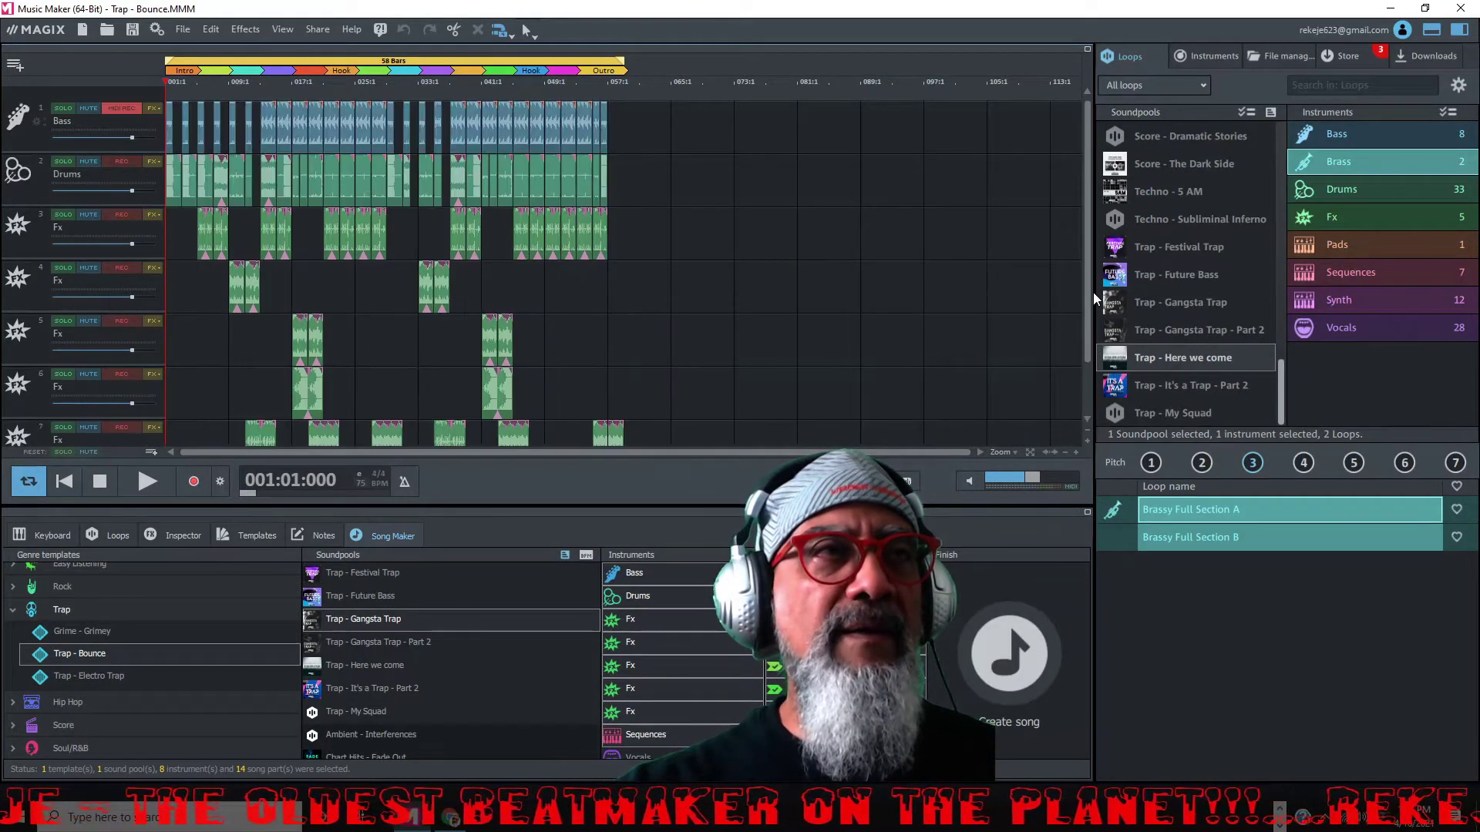
key("space")
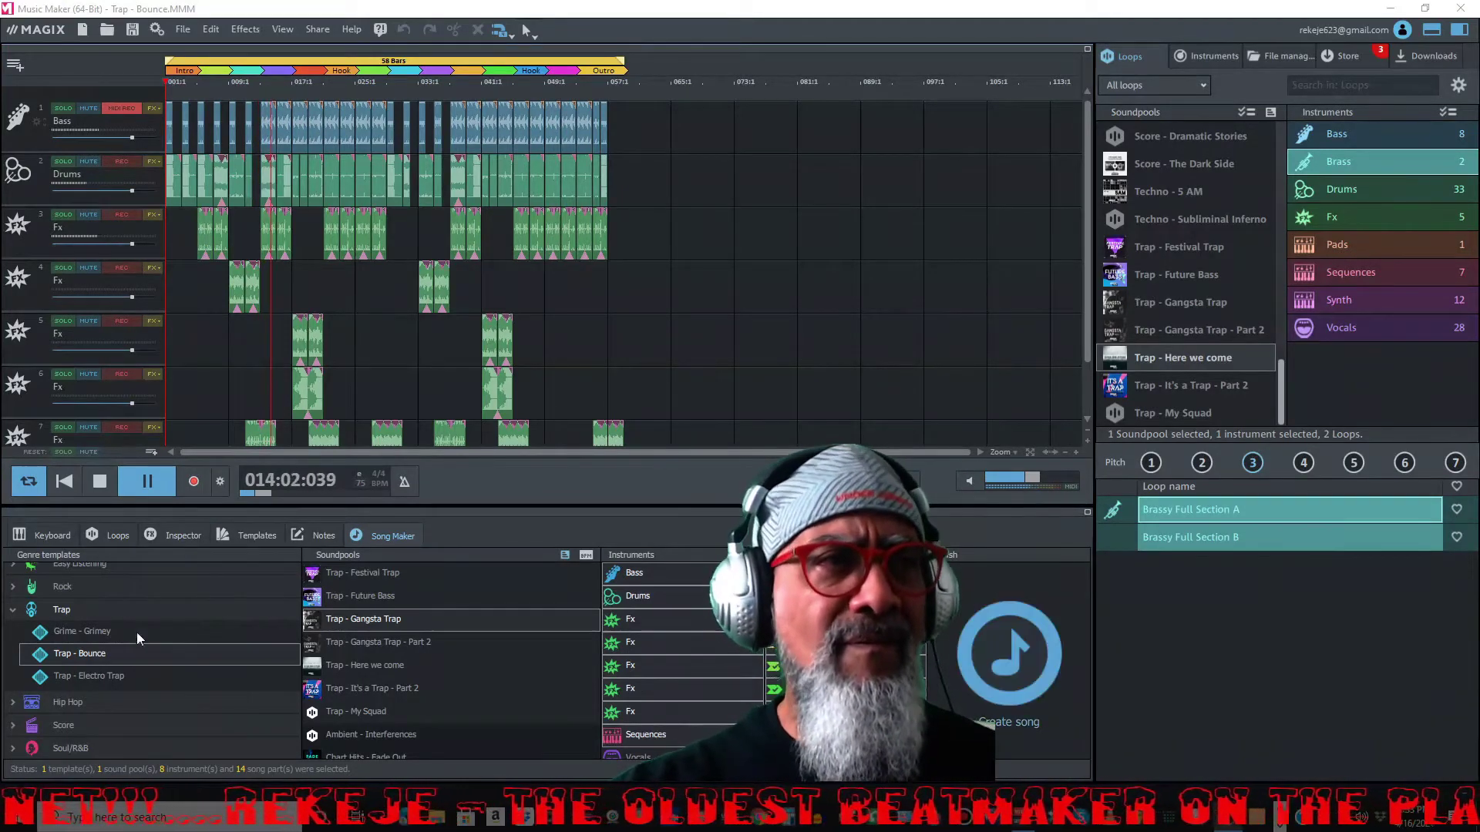
left_click(91, 480)
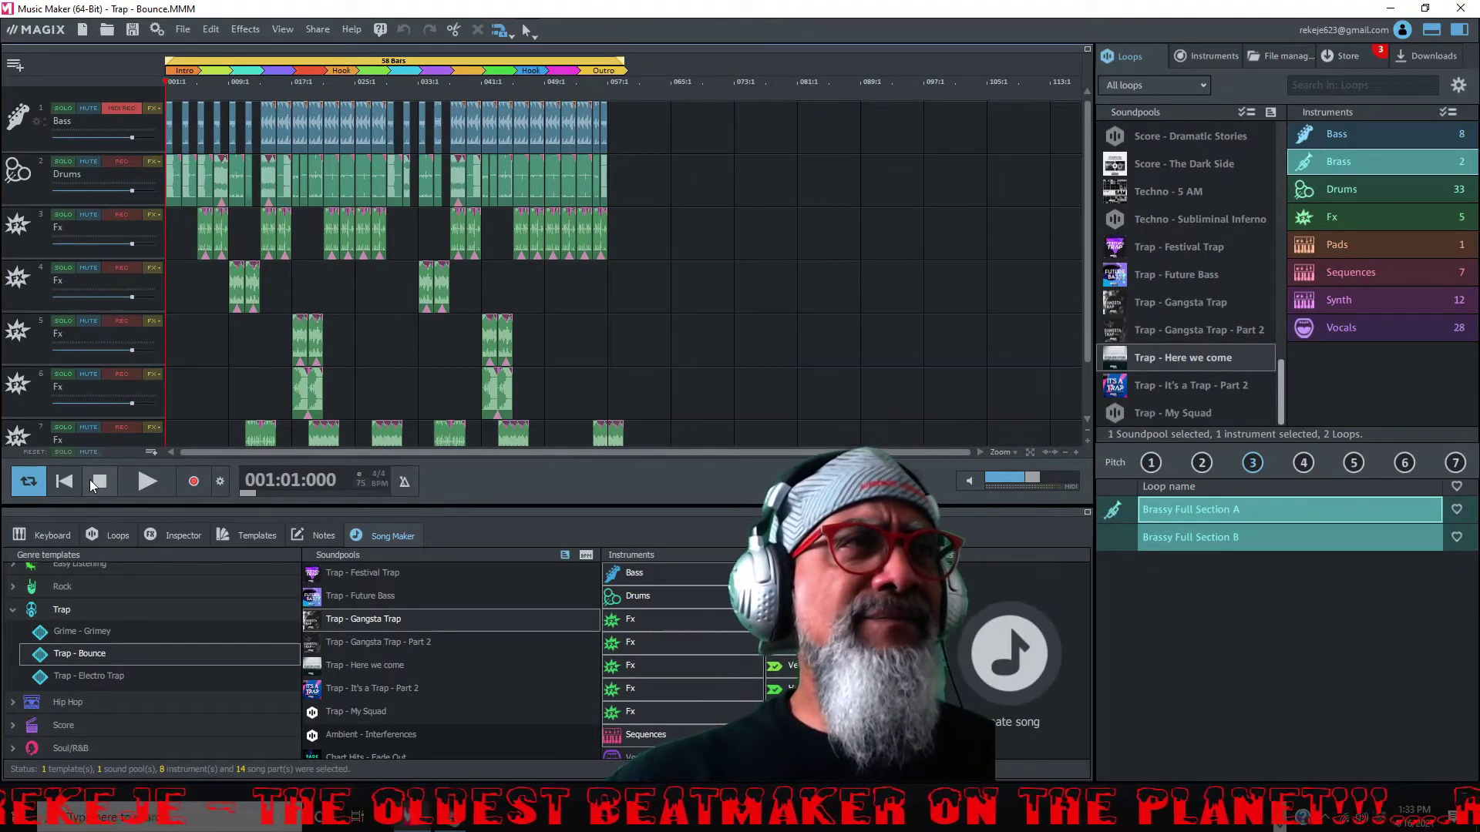
Look through the virtual instruments available for the Bass track without changing its instrument.
left_click(15, 123)
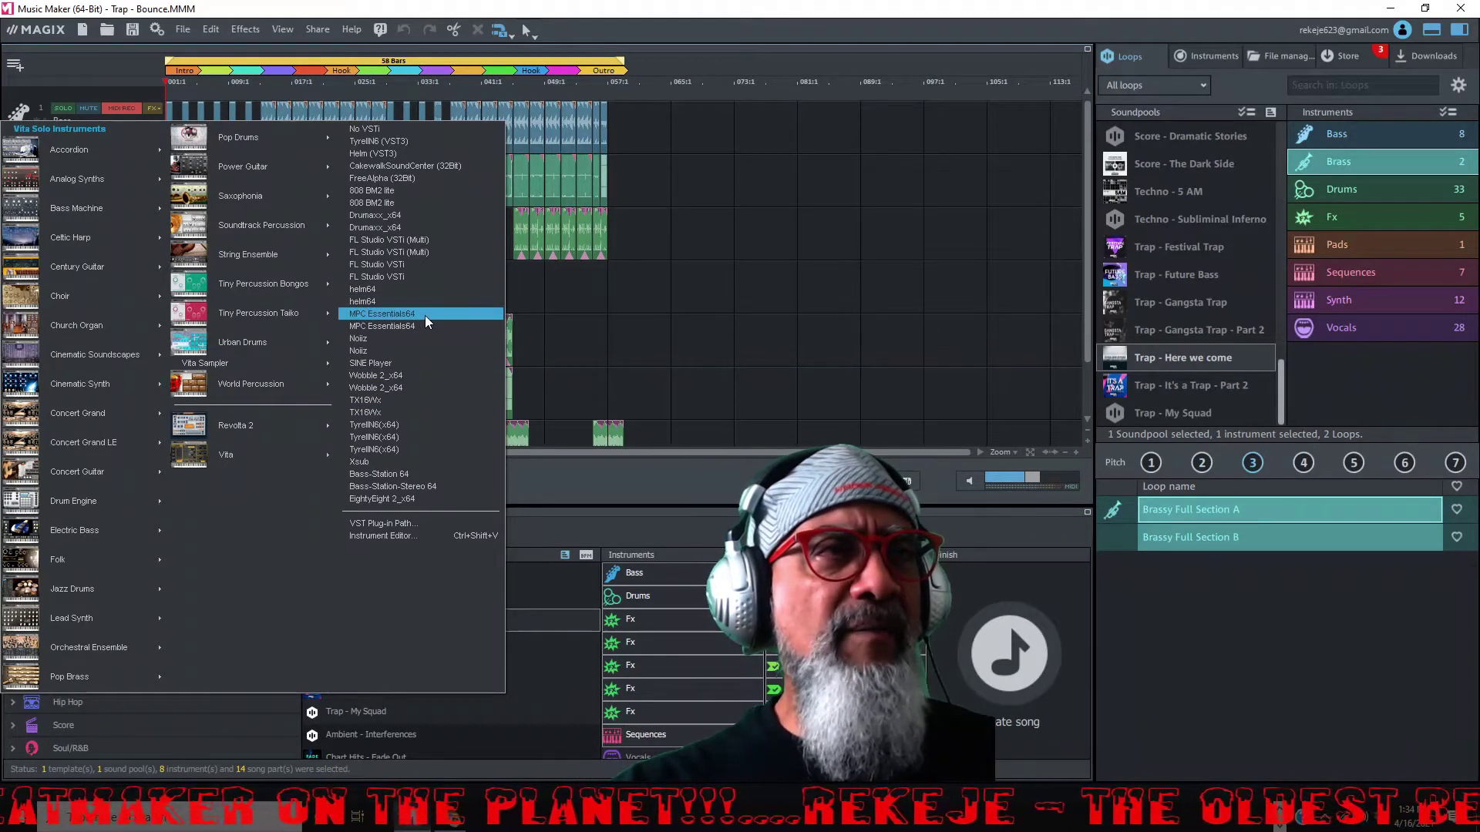
left_click(609, 320)
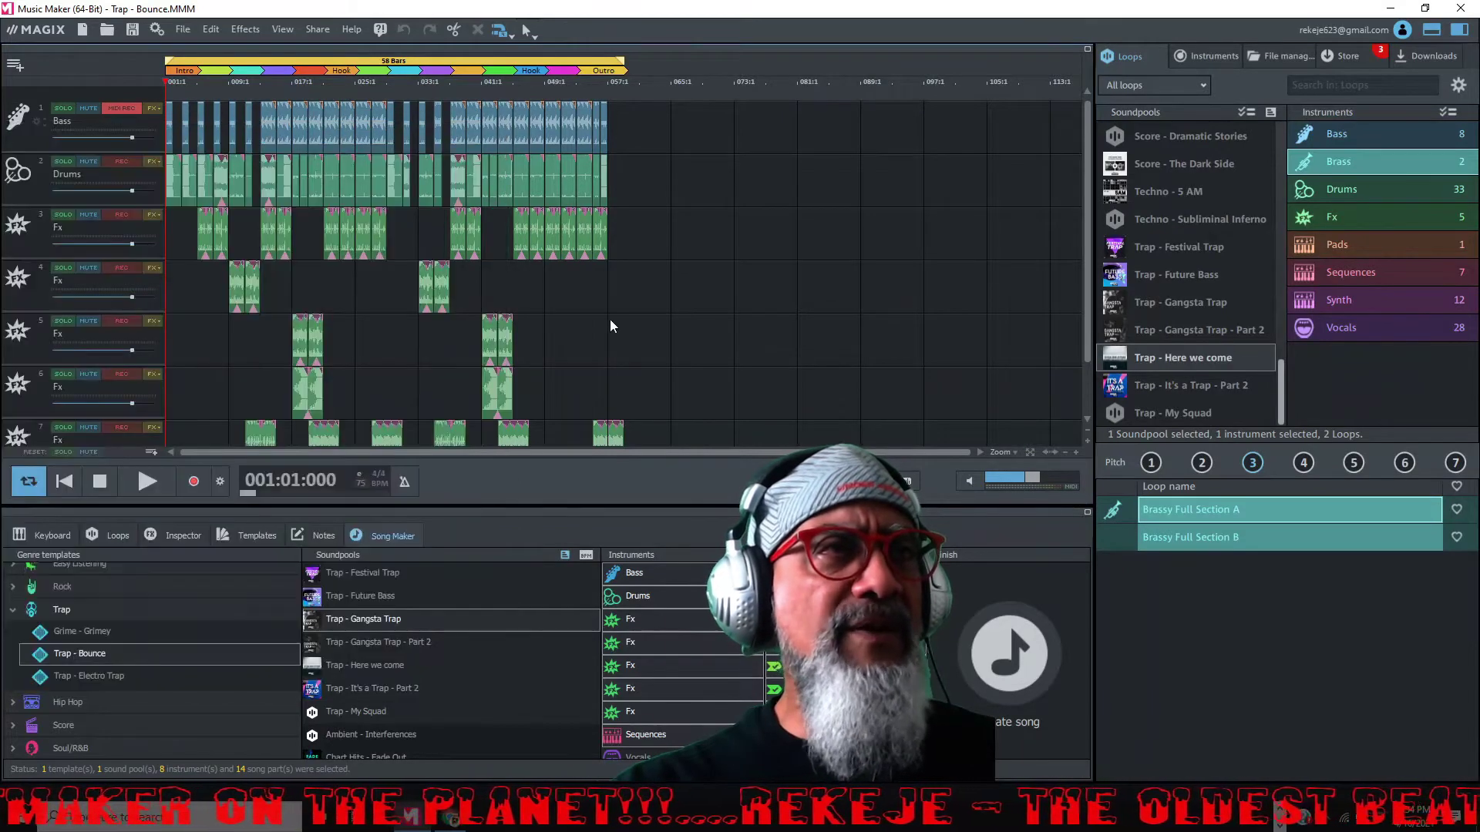
Create a new empty project and hide the lower Song Maker area to enlarge the arrangement.
left_click(183, 29)
mouse_move(210, 29)
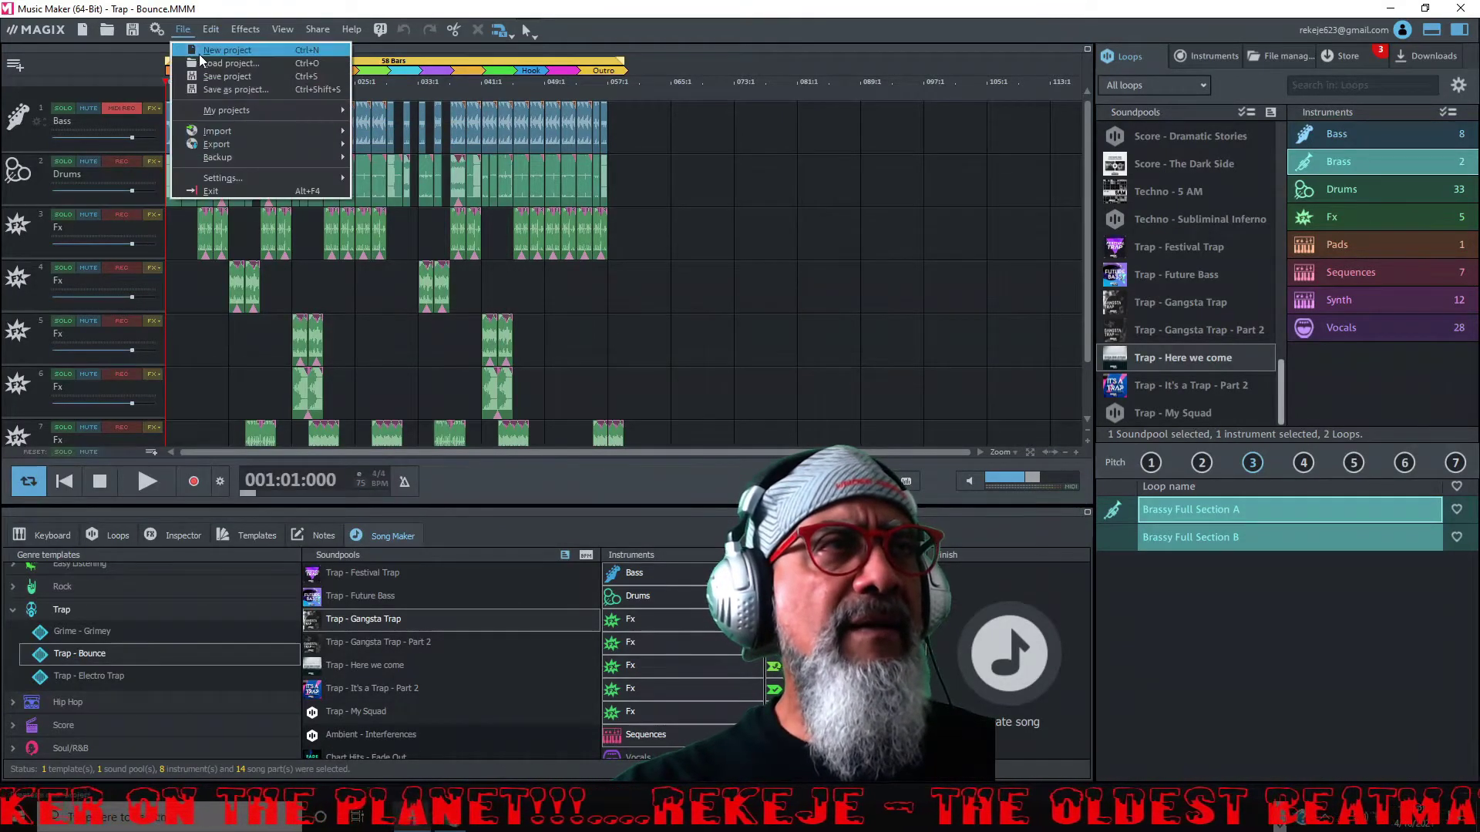
left_click(209, 53)
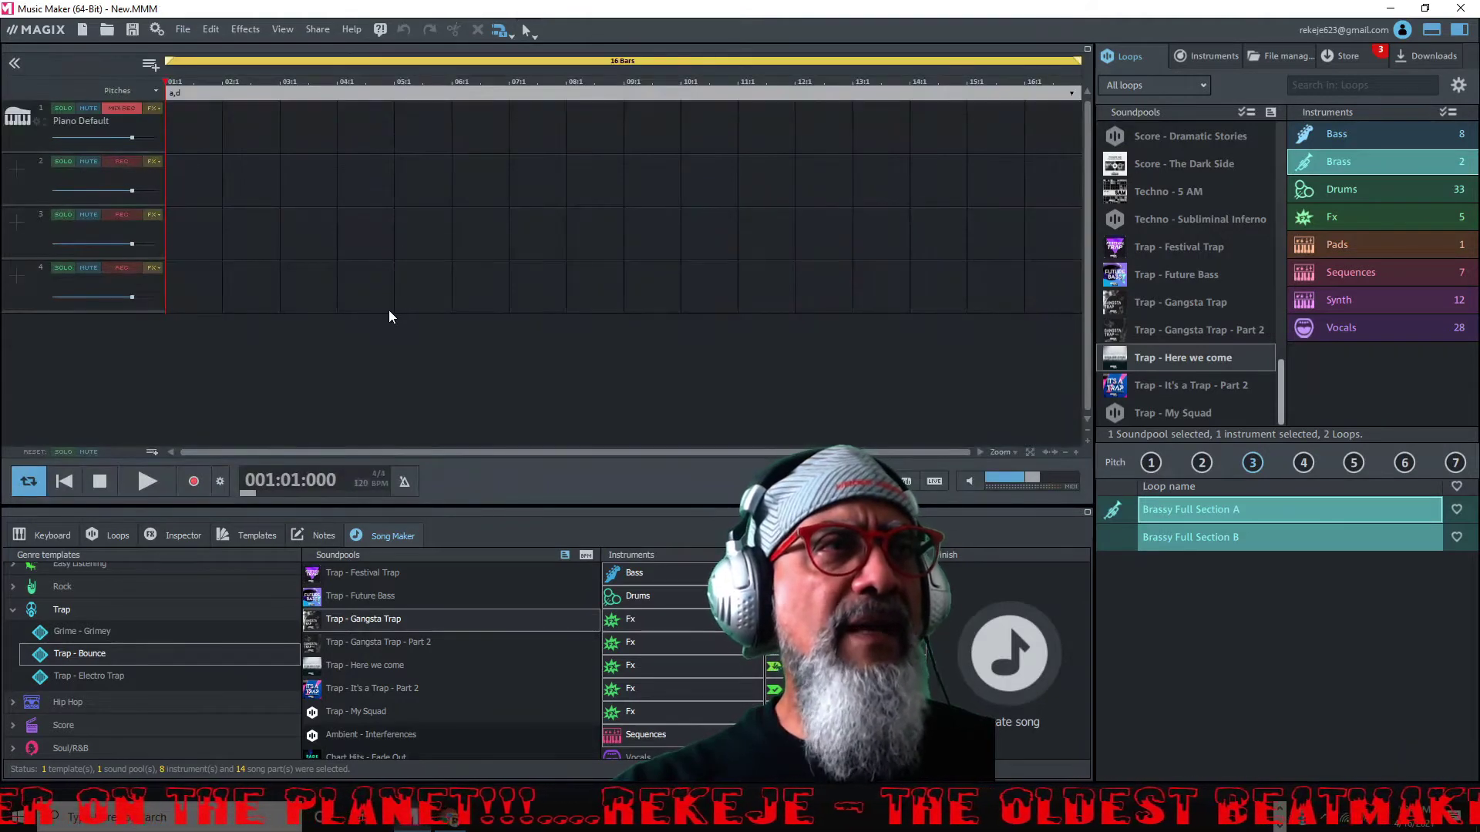
left_click(1425, 32)
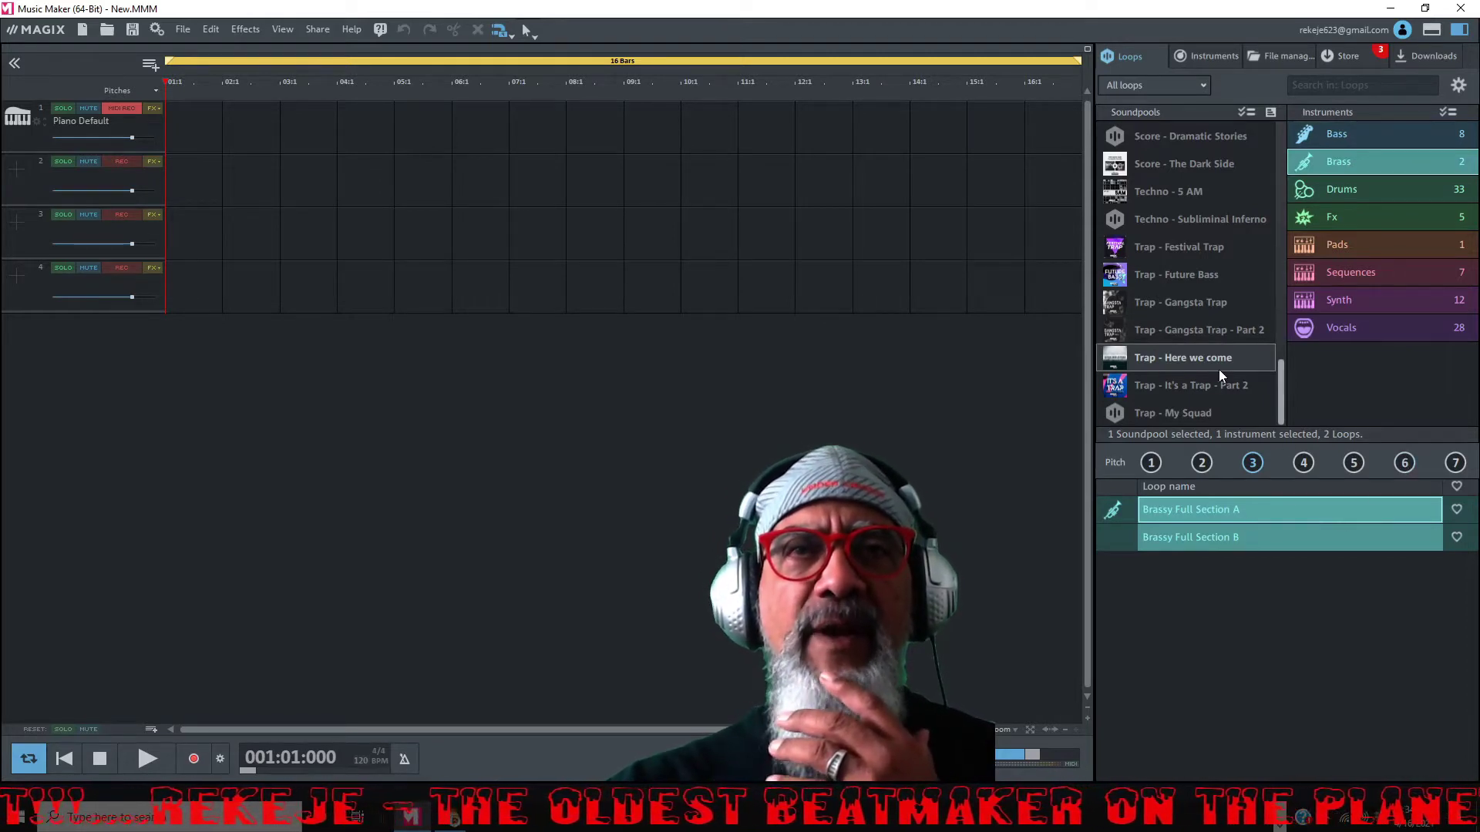
Place the Brassy Full Section A loop in pitch 6 at the start of track 2 and listen to it.
left_click(1404, 462)
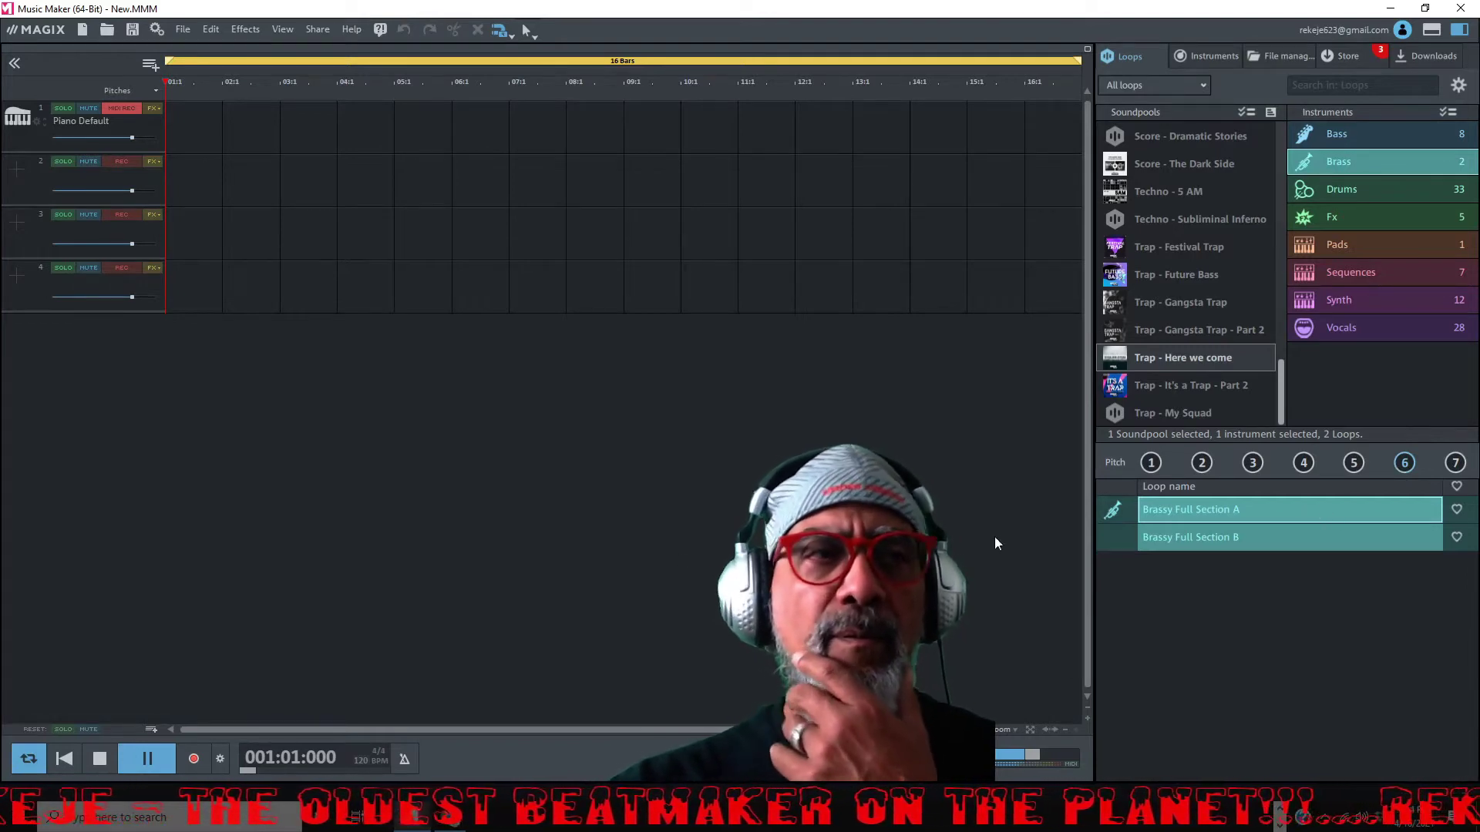
left_click(98, 759)
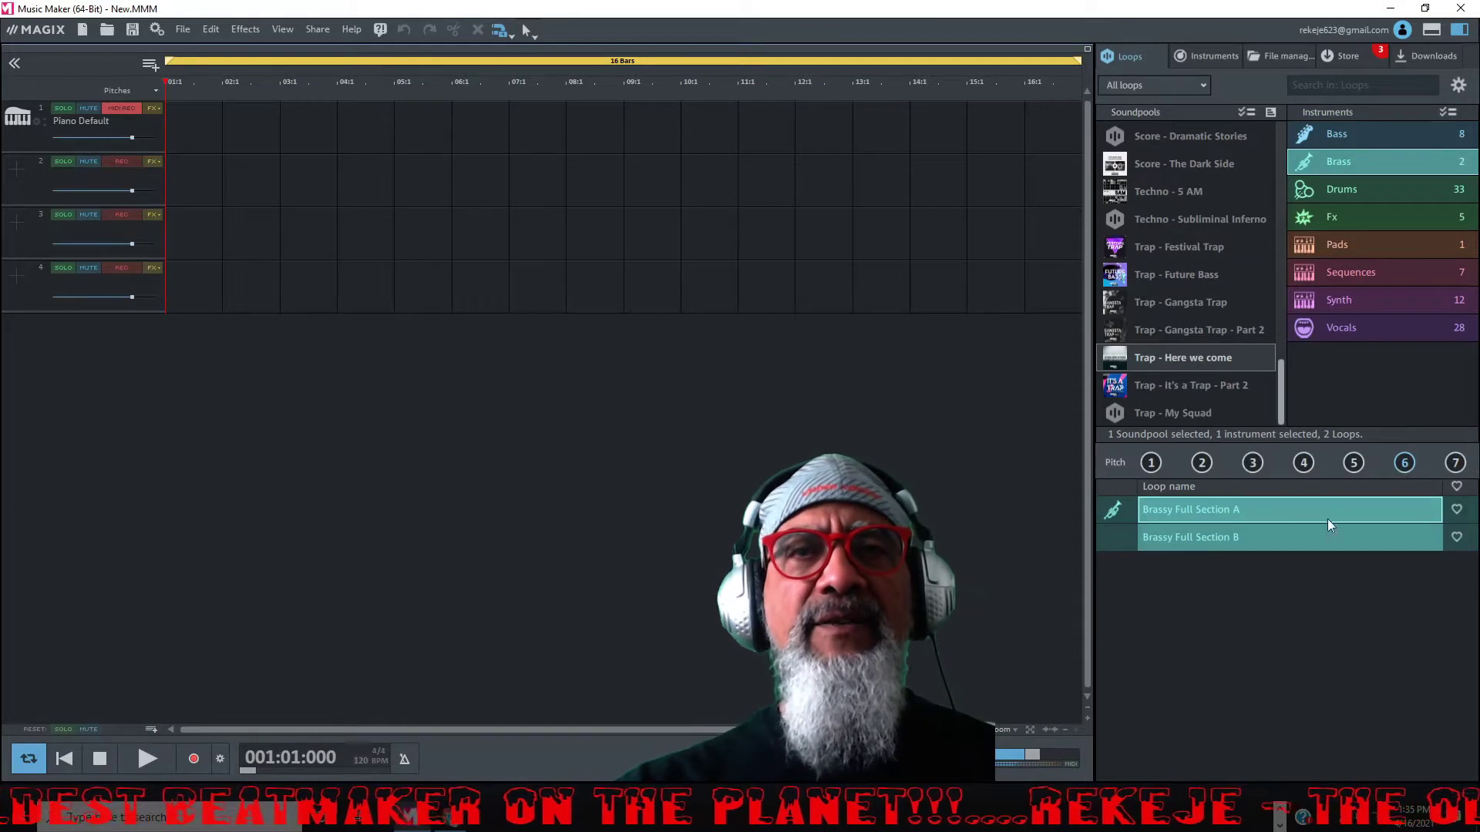
left_click_drag(1287, 510, 268, 160)
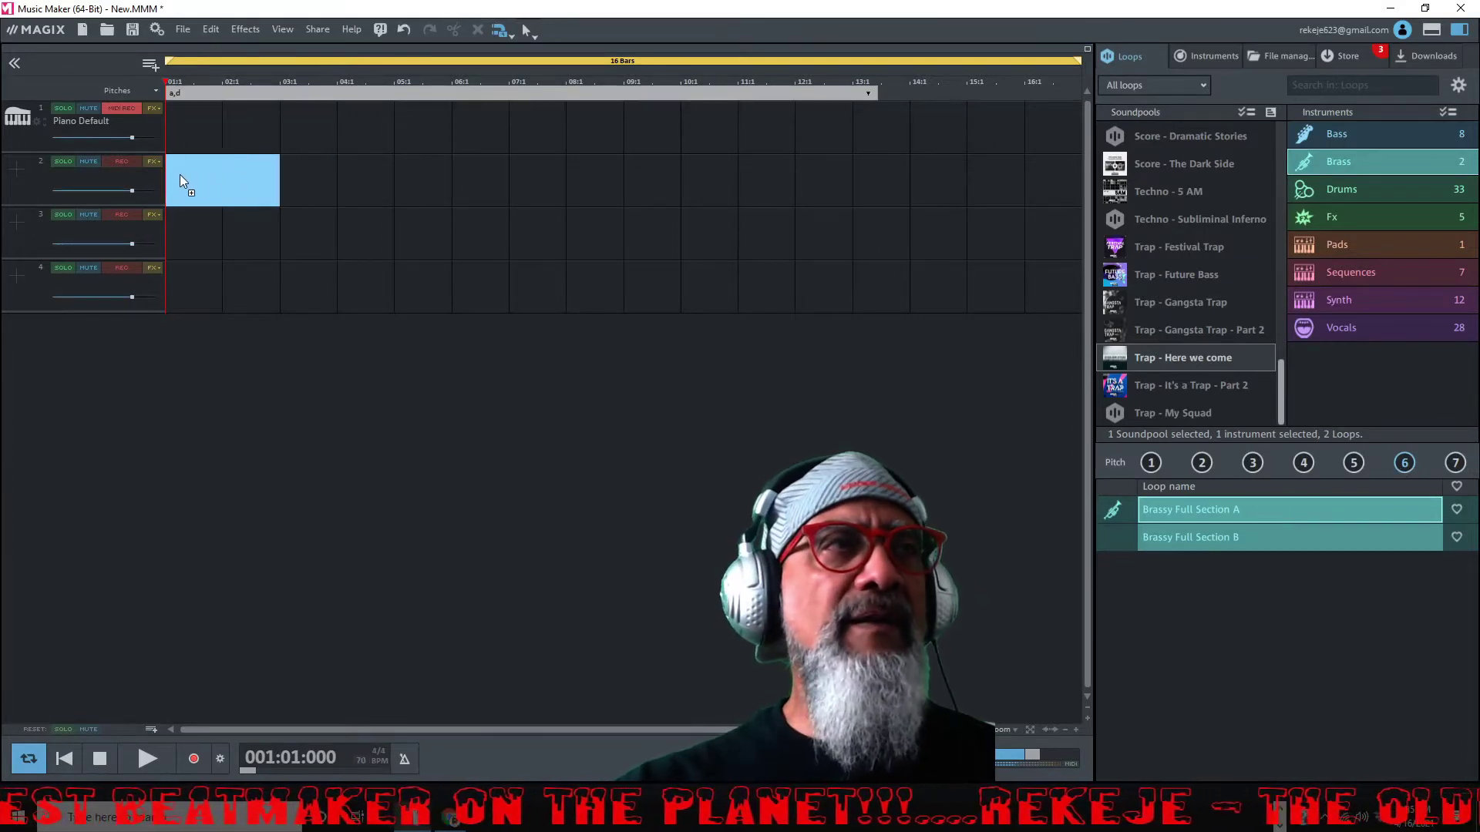
left_click_drag(178, 174, 179, 174)
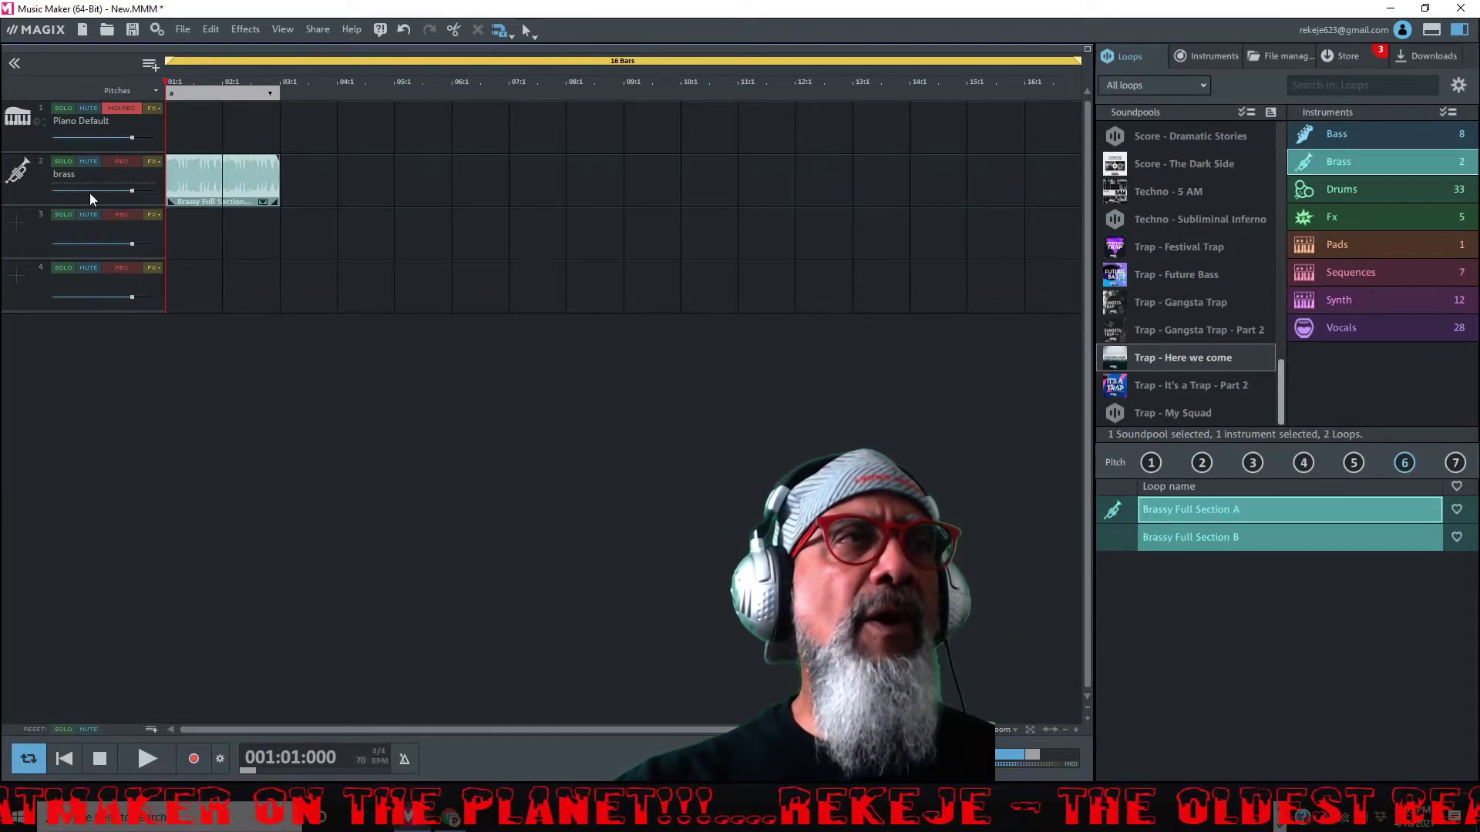
key("space")
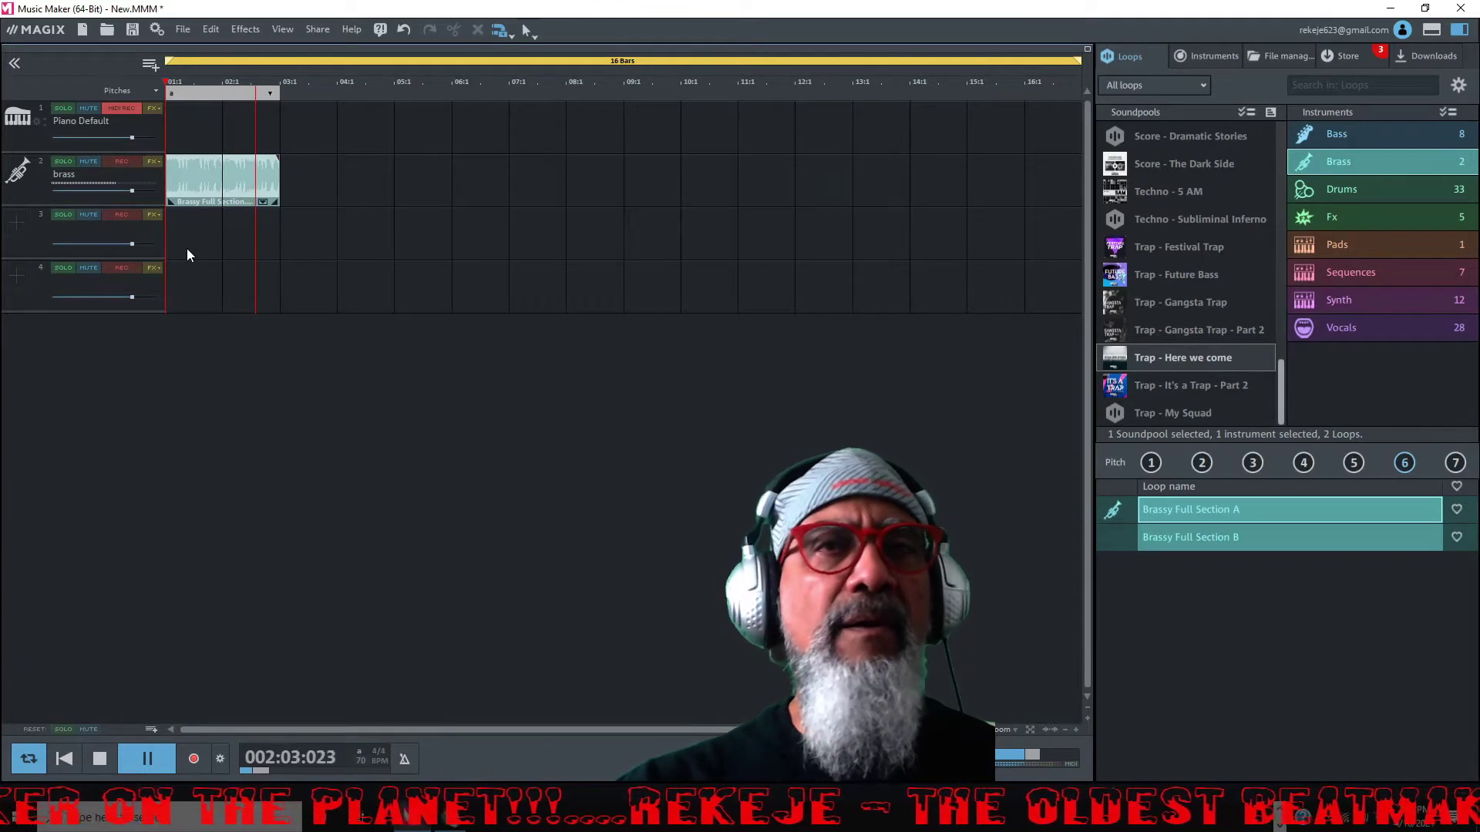
key("space")
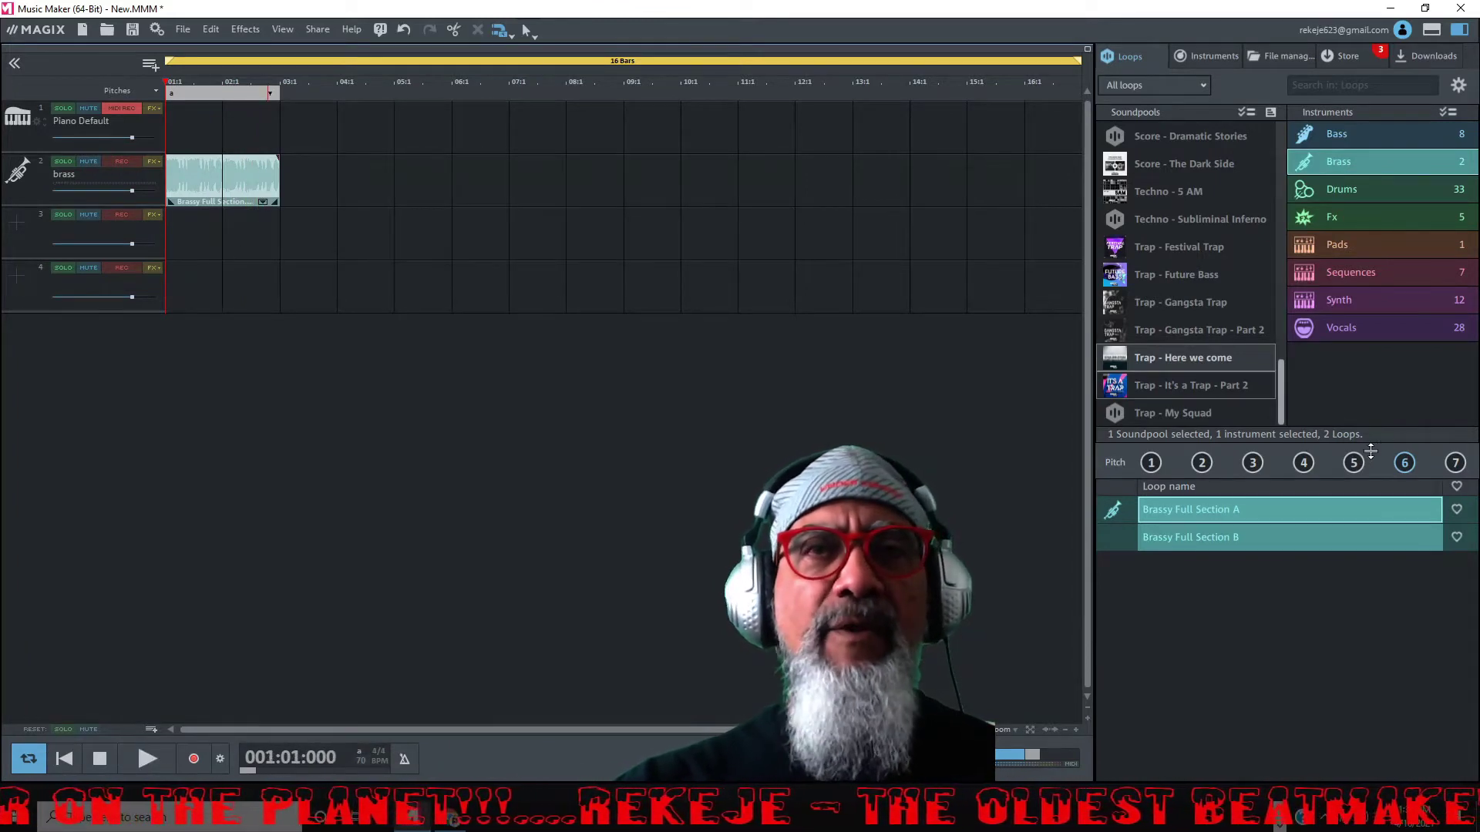
Choose pitch 3 for the brass loops and shorten the existing clip on track 2 to one bar.
left_click(1254, 465)
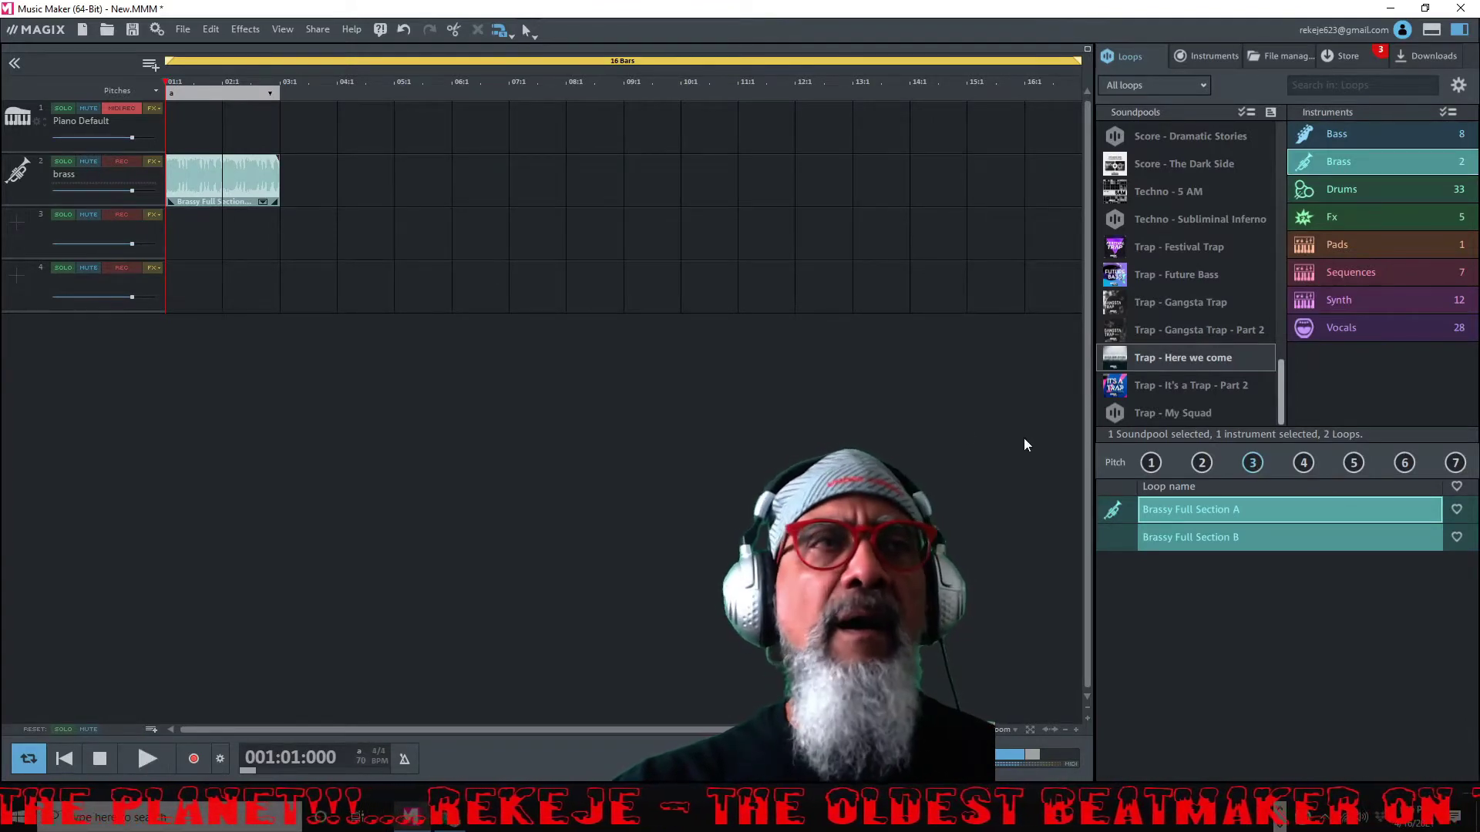
left_click(247, 175)
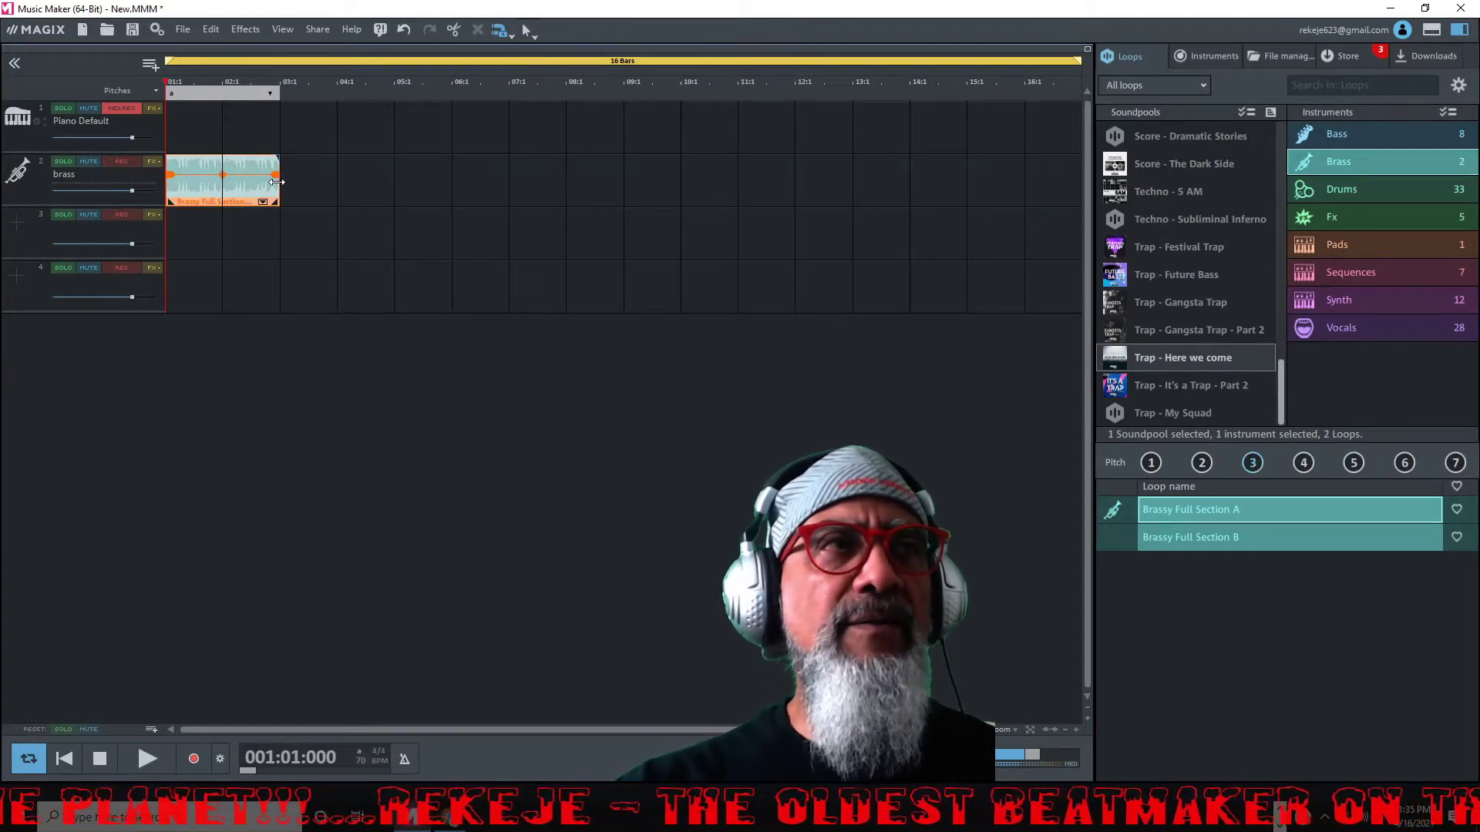
left_click_drag(276, 182, 220, 194)
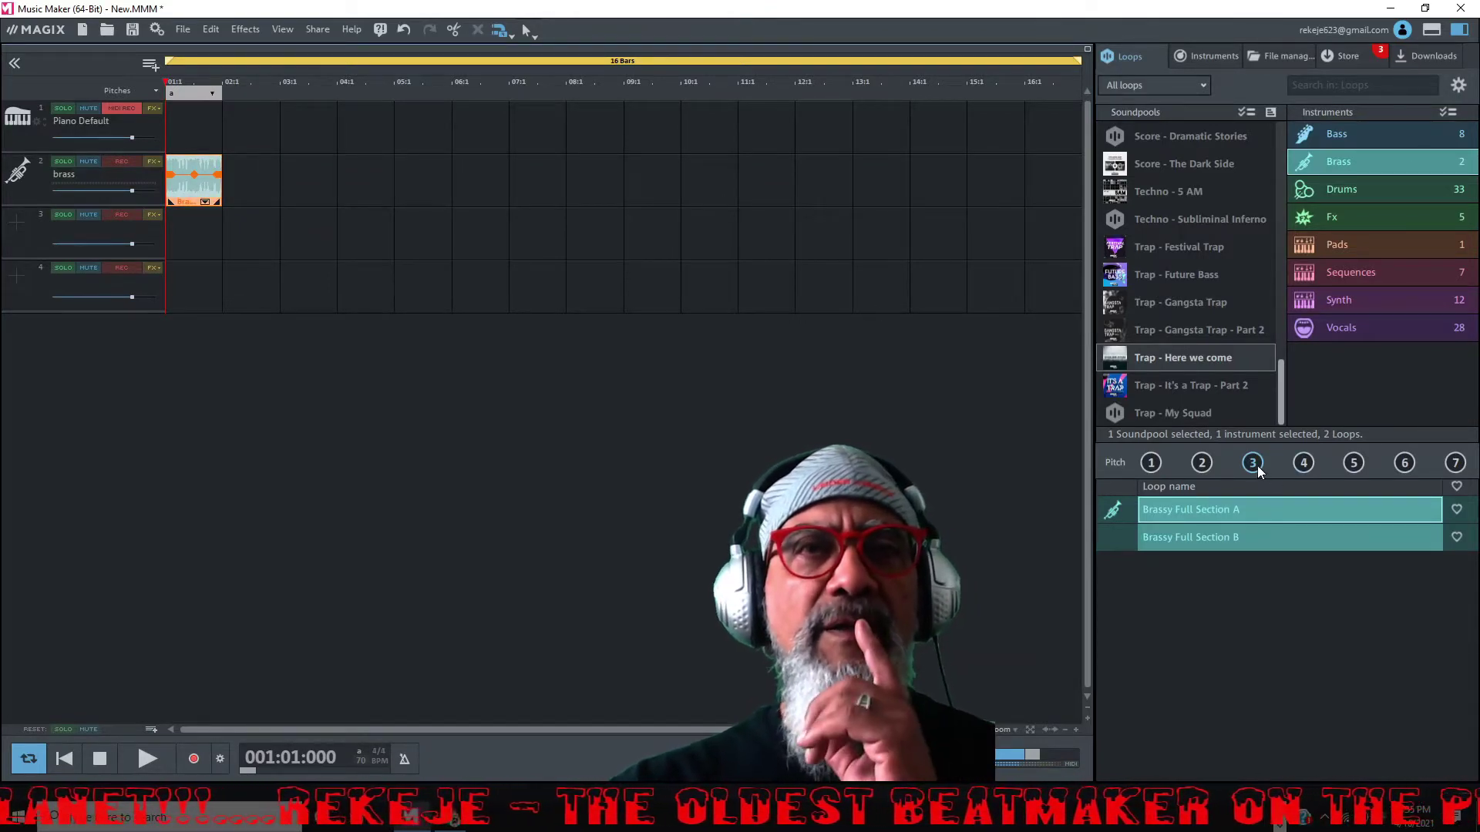
Add Brassy Full Section A in pitch 3 at bar 2 of track 2 and trim it to one bar.
left_click_drag(1271, 507, 262, 181)
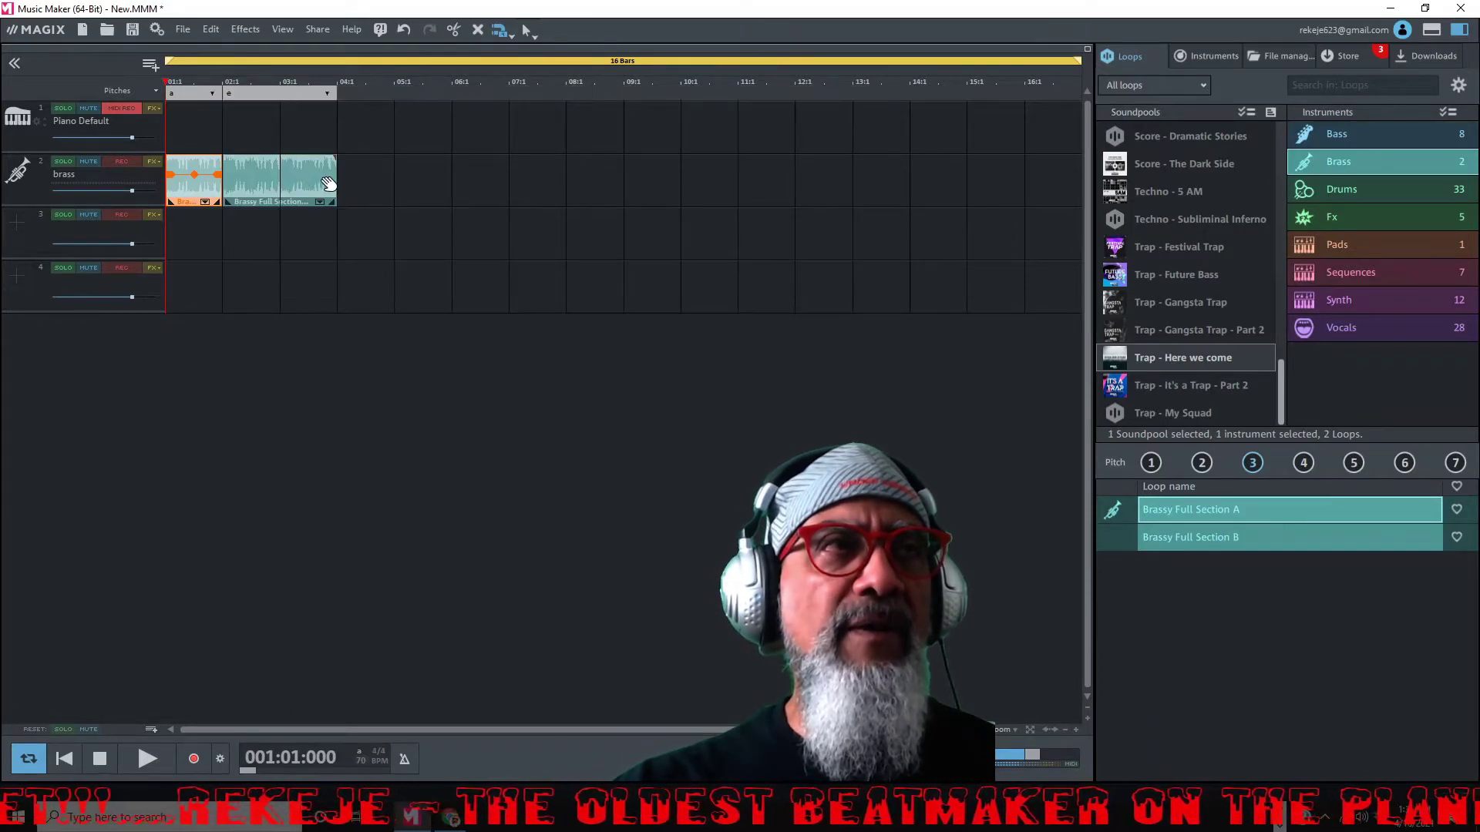
left_click(328, 183)
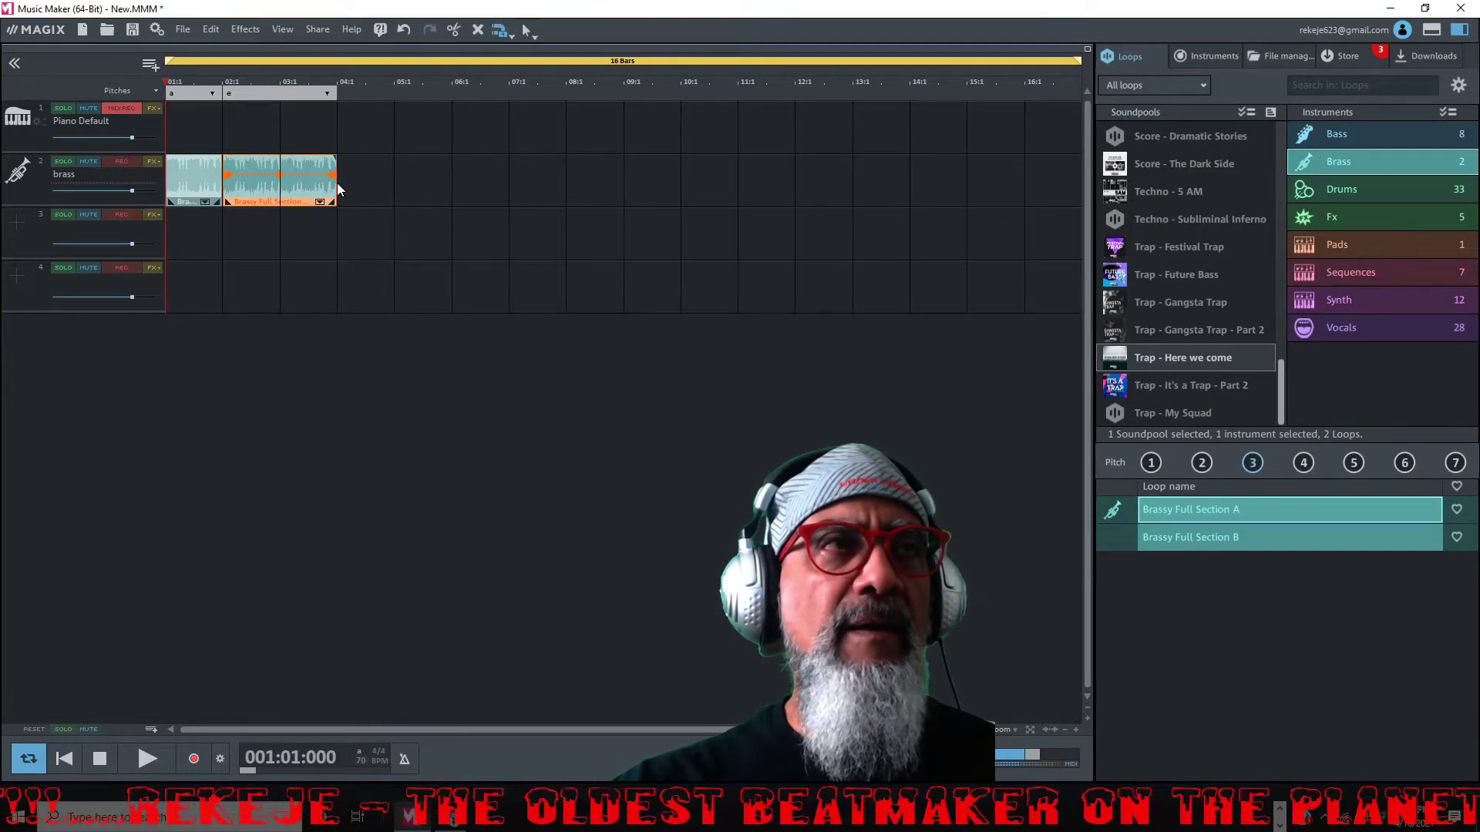
left_click_drag(336, 182, 278, 190)
left_click(314, 202)
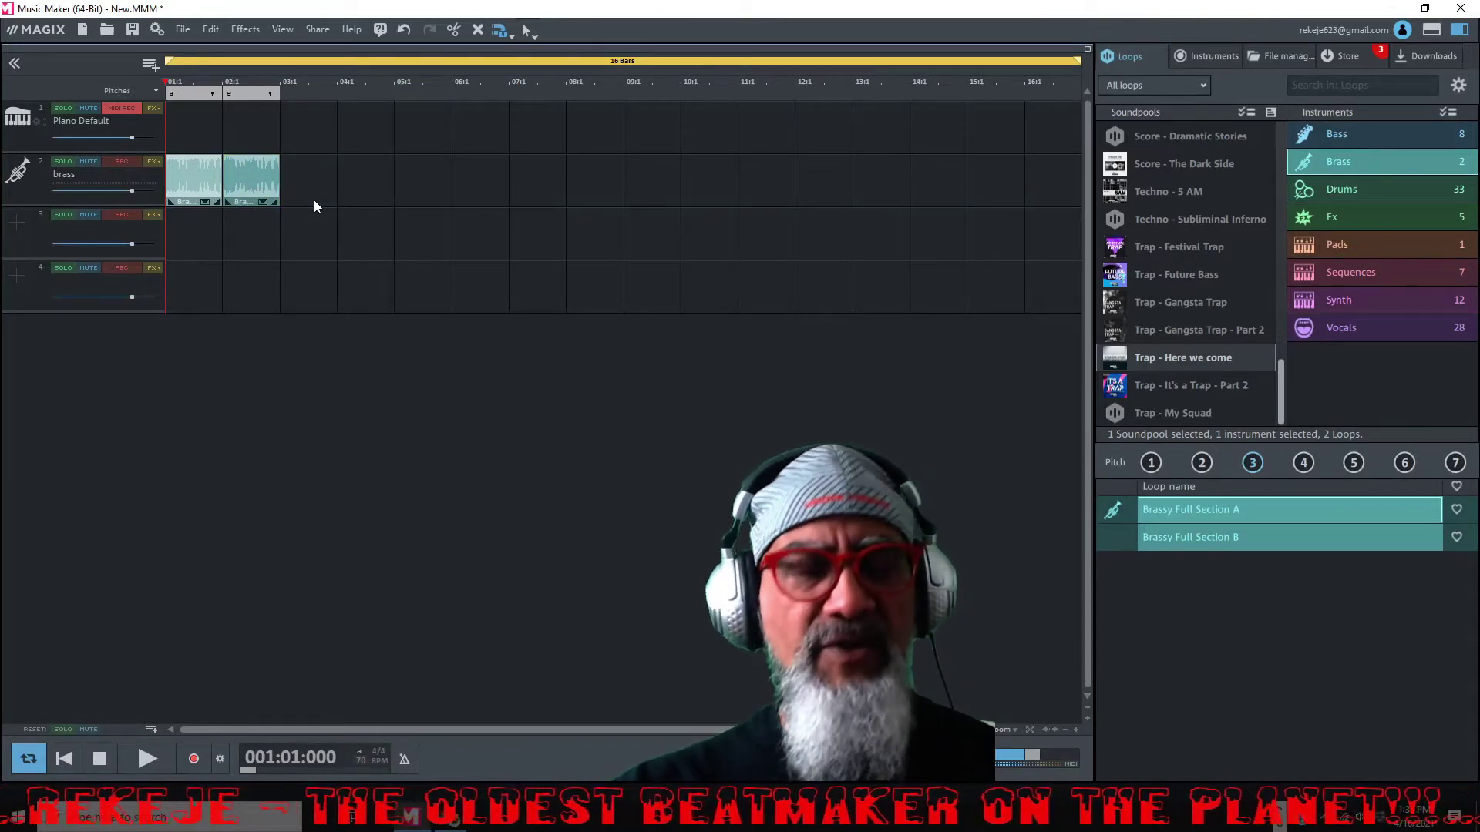
Play the two brass clips to compare pitch 6 with pitch 3.
left_click(234, 177)
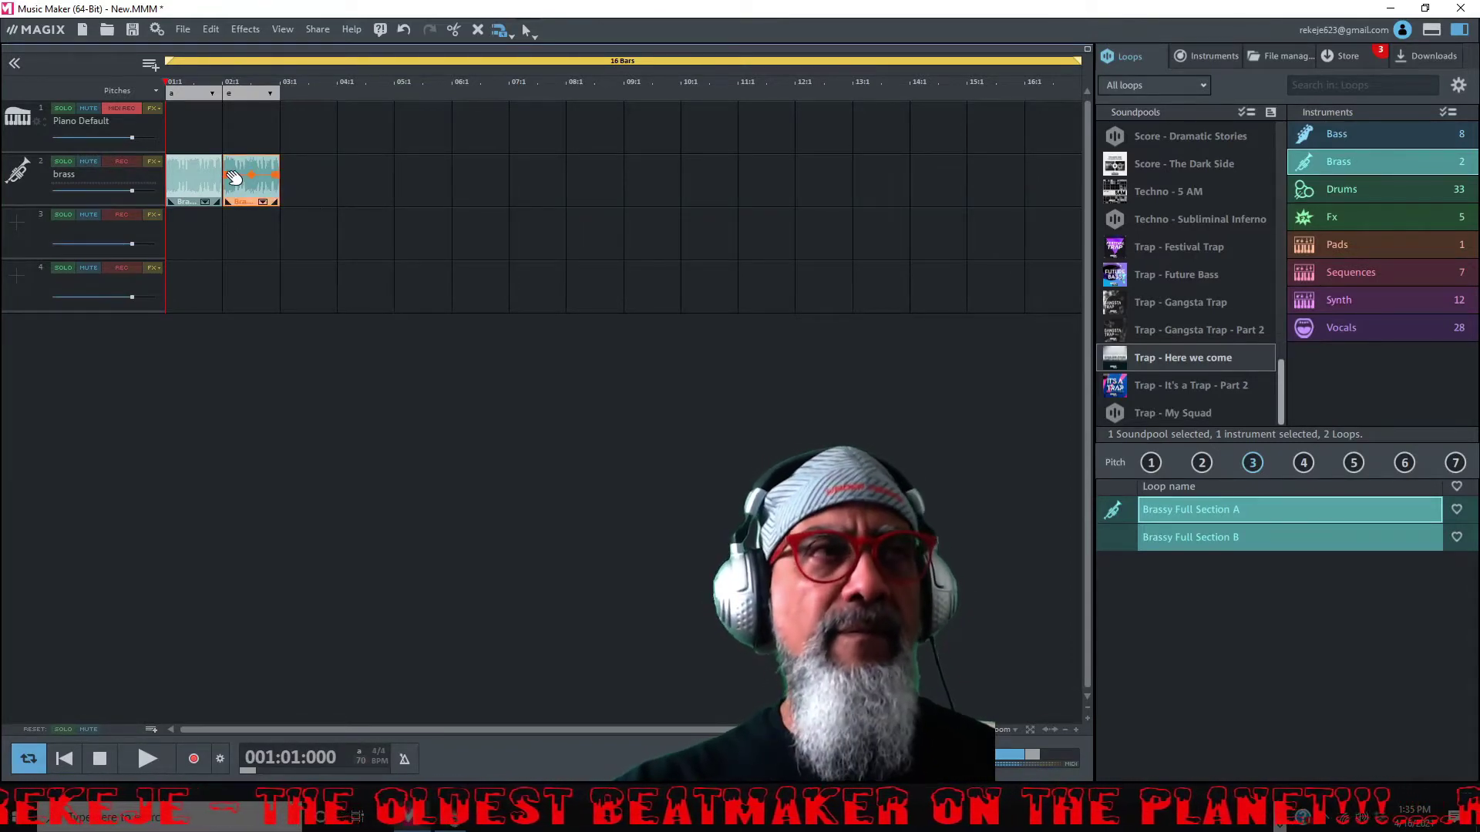
left_click(146, 755)
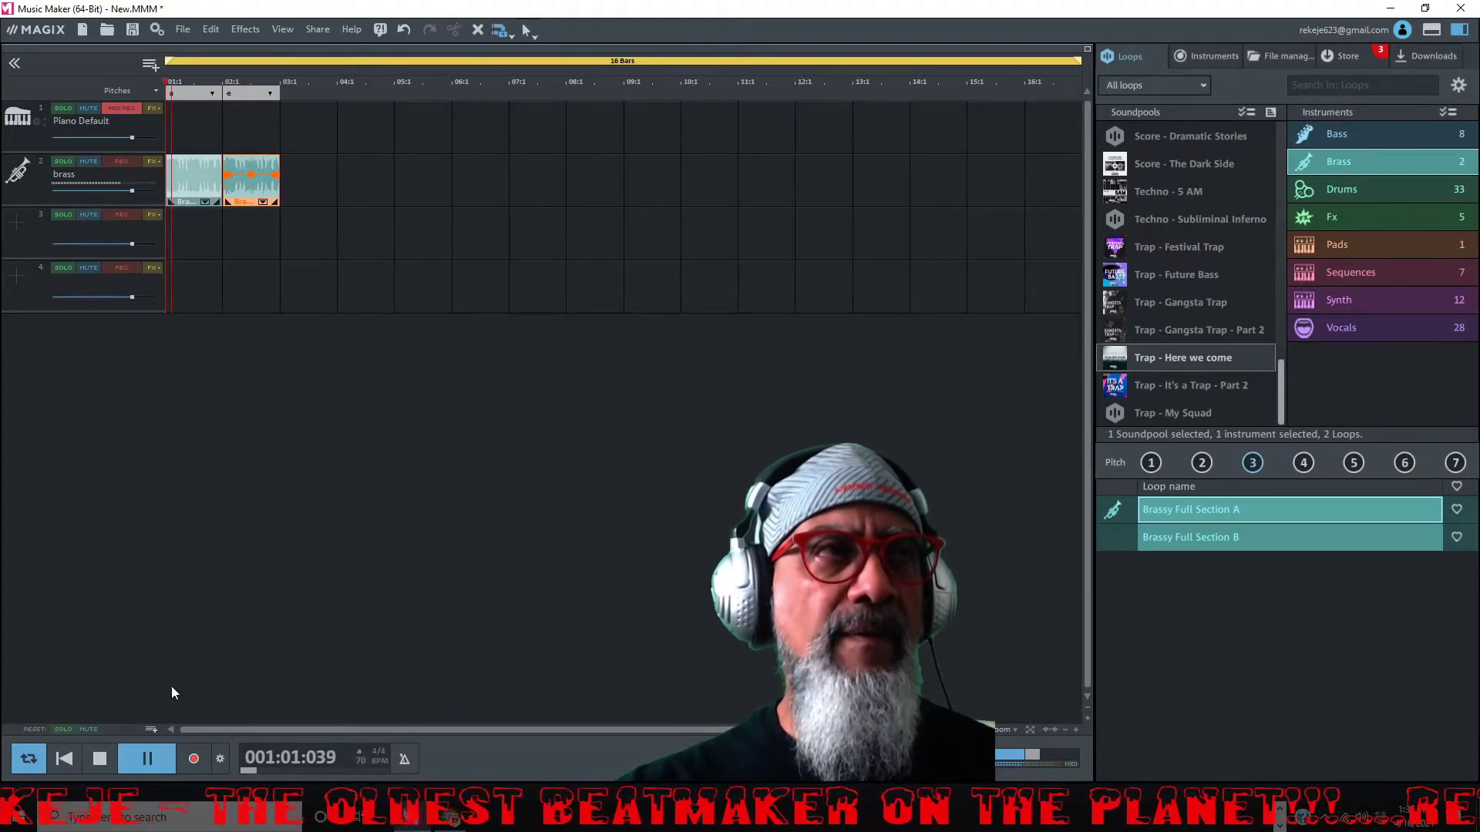
left_click(300, 504)
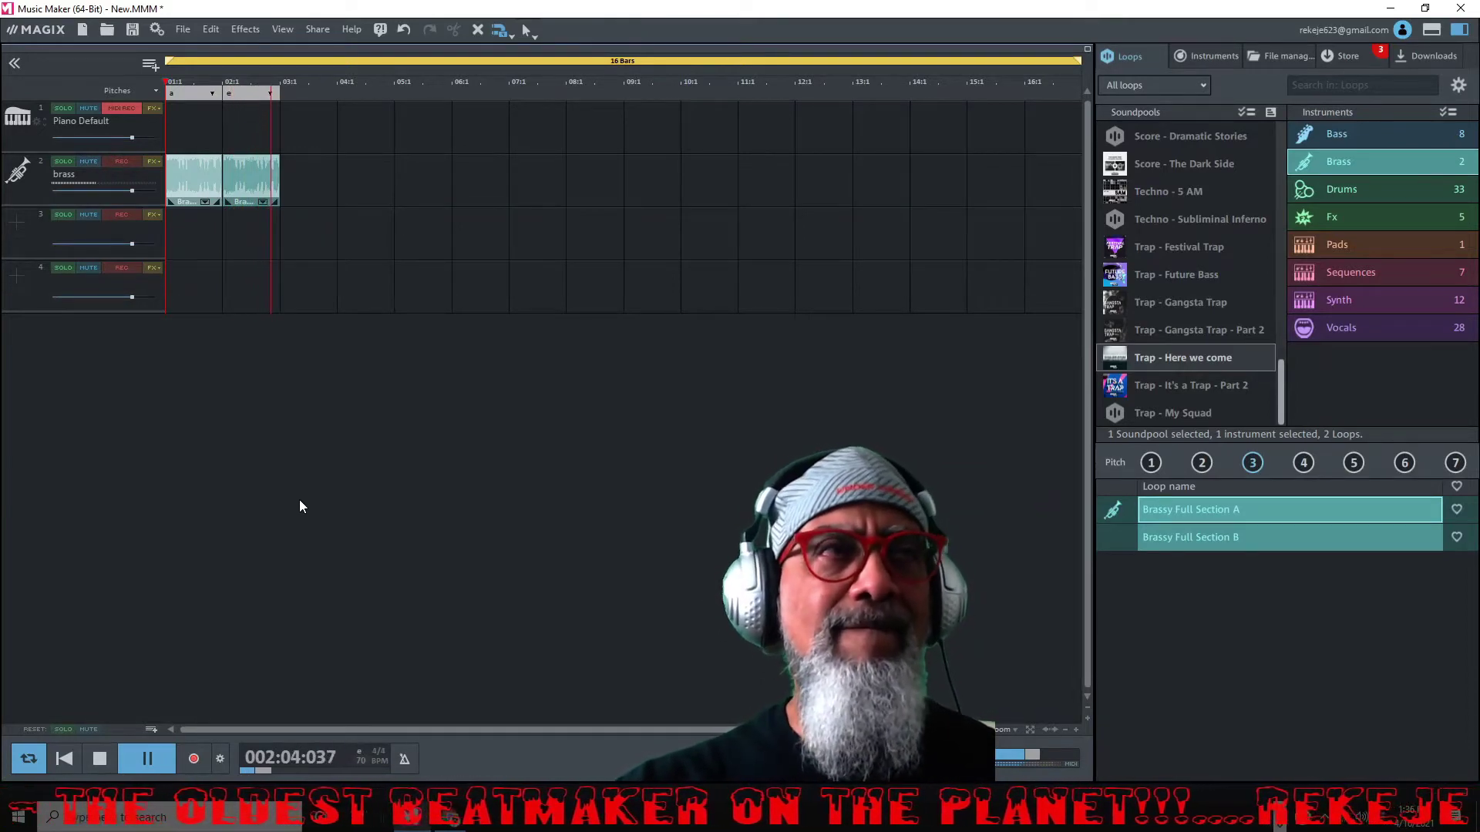
key("space")
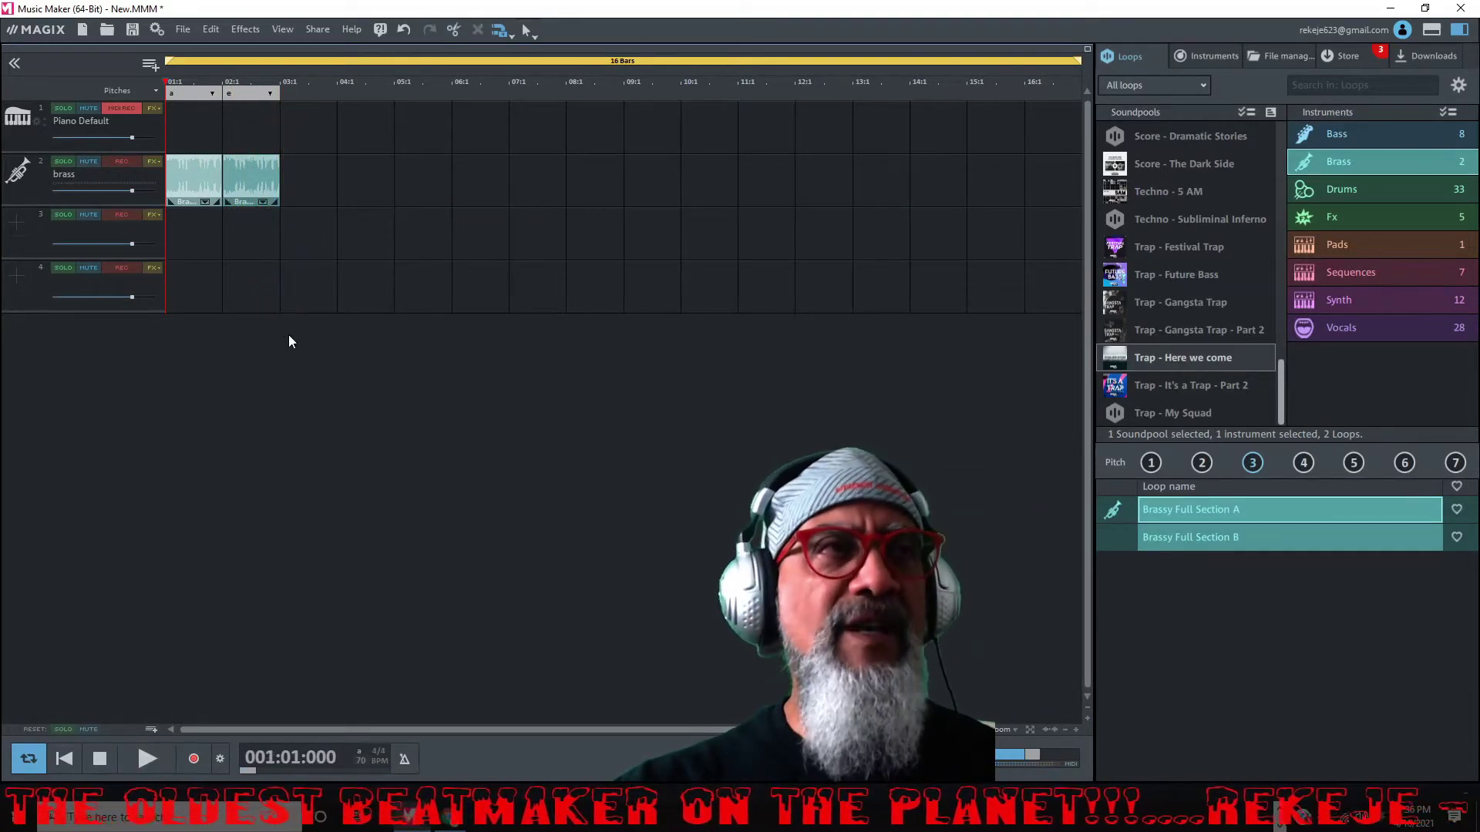
Delete the pitch 3 brass clip at bar 2 and duplicate the first brass clip in its place.
left_click(256, 183)
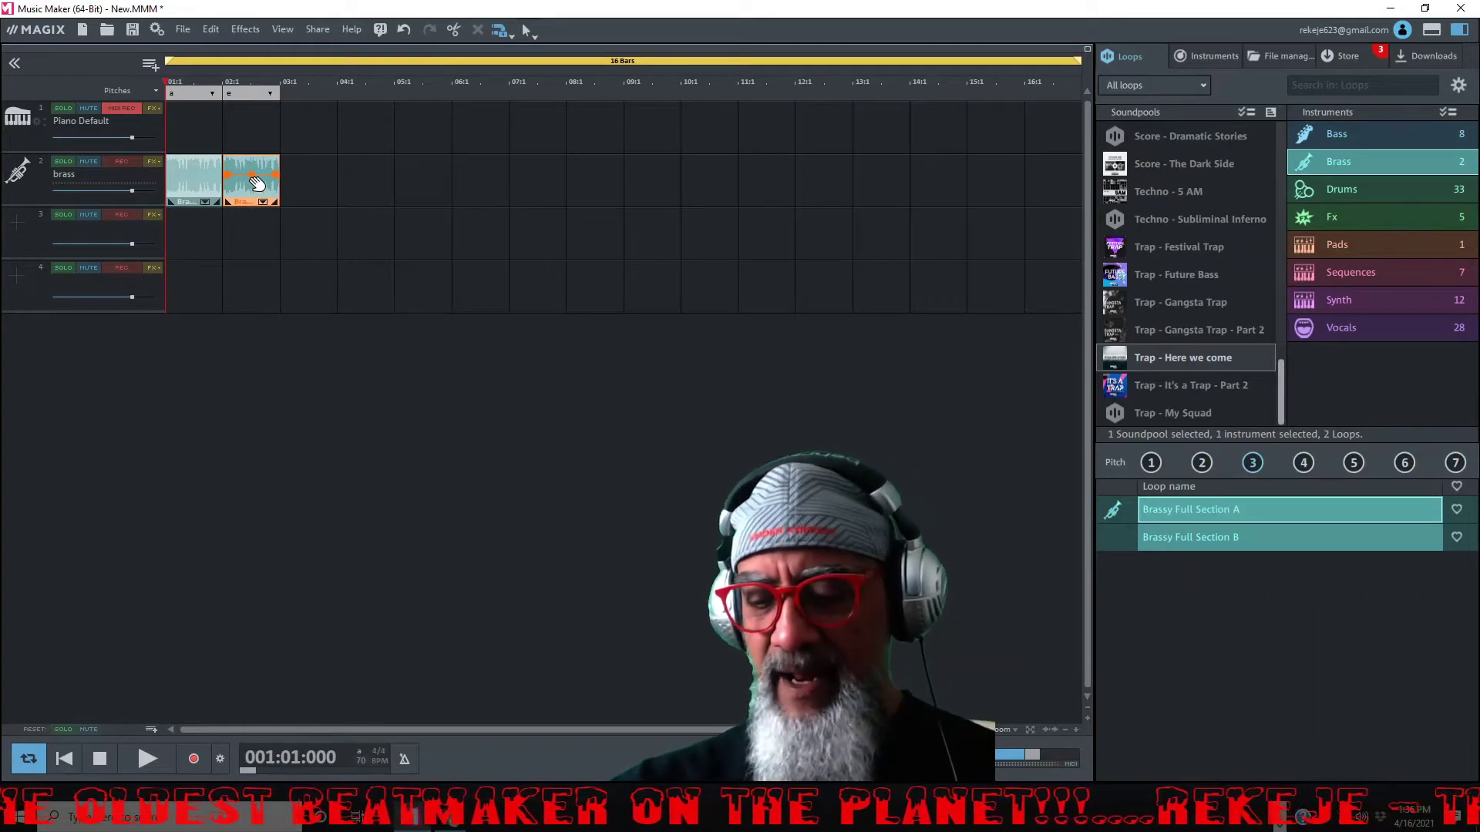
key("Delete")
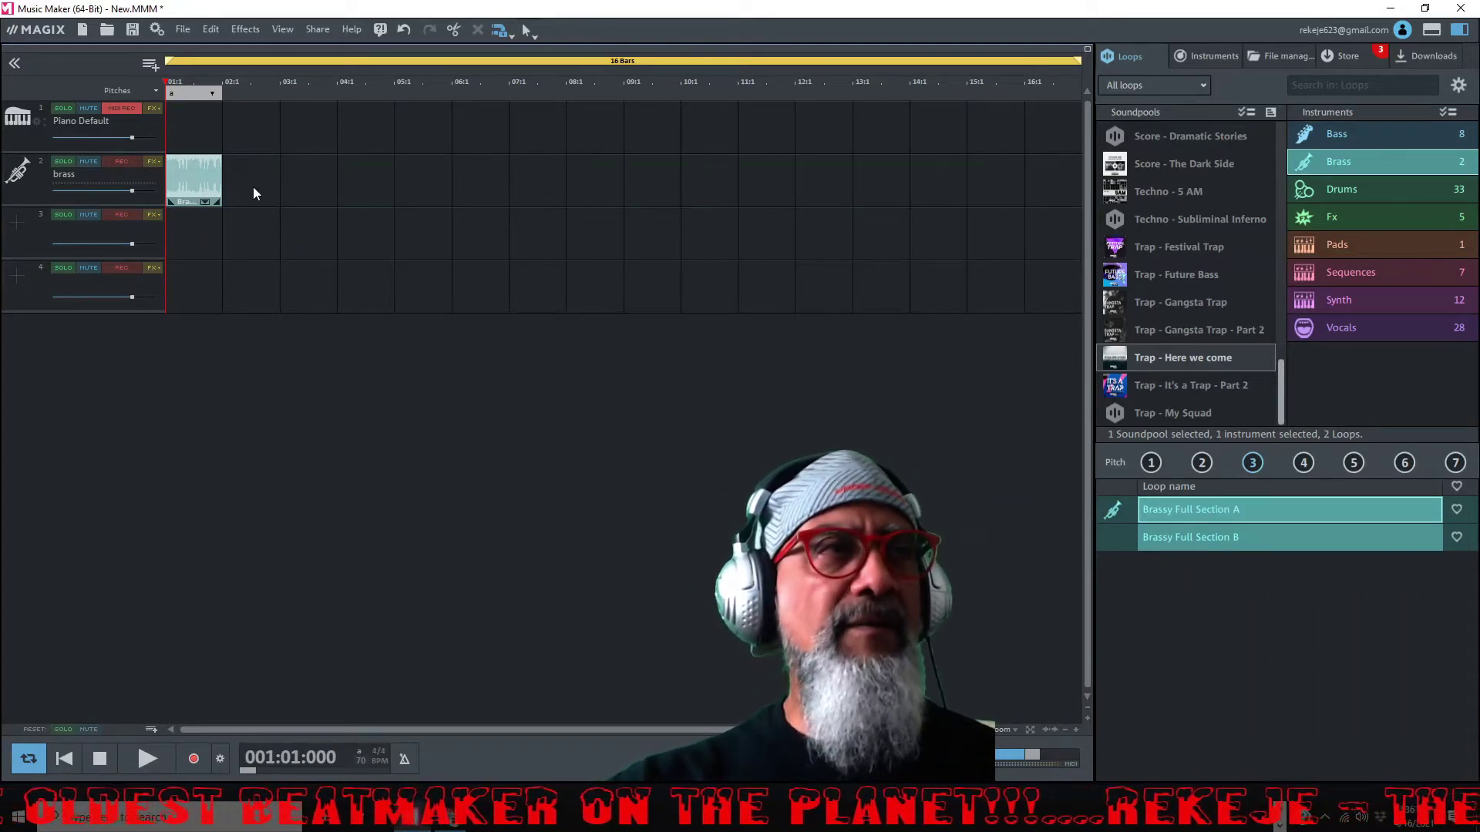
left_click(212, 186)
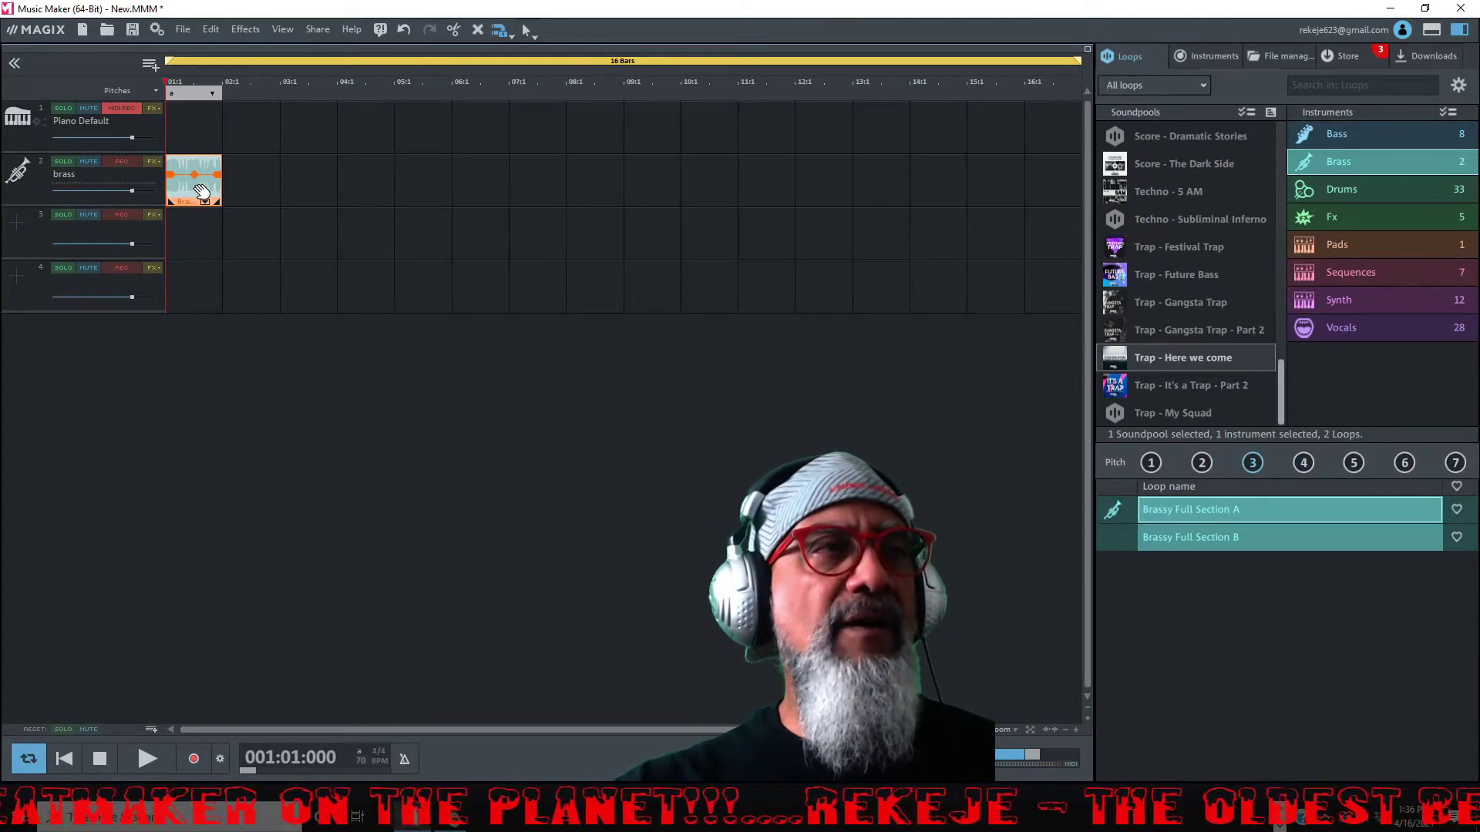
key("ctrl+d")
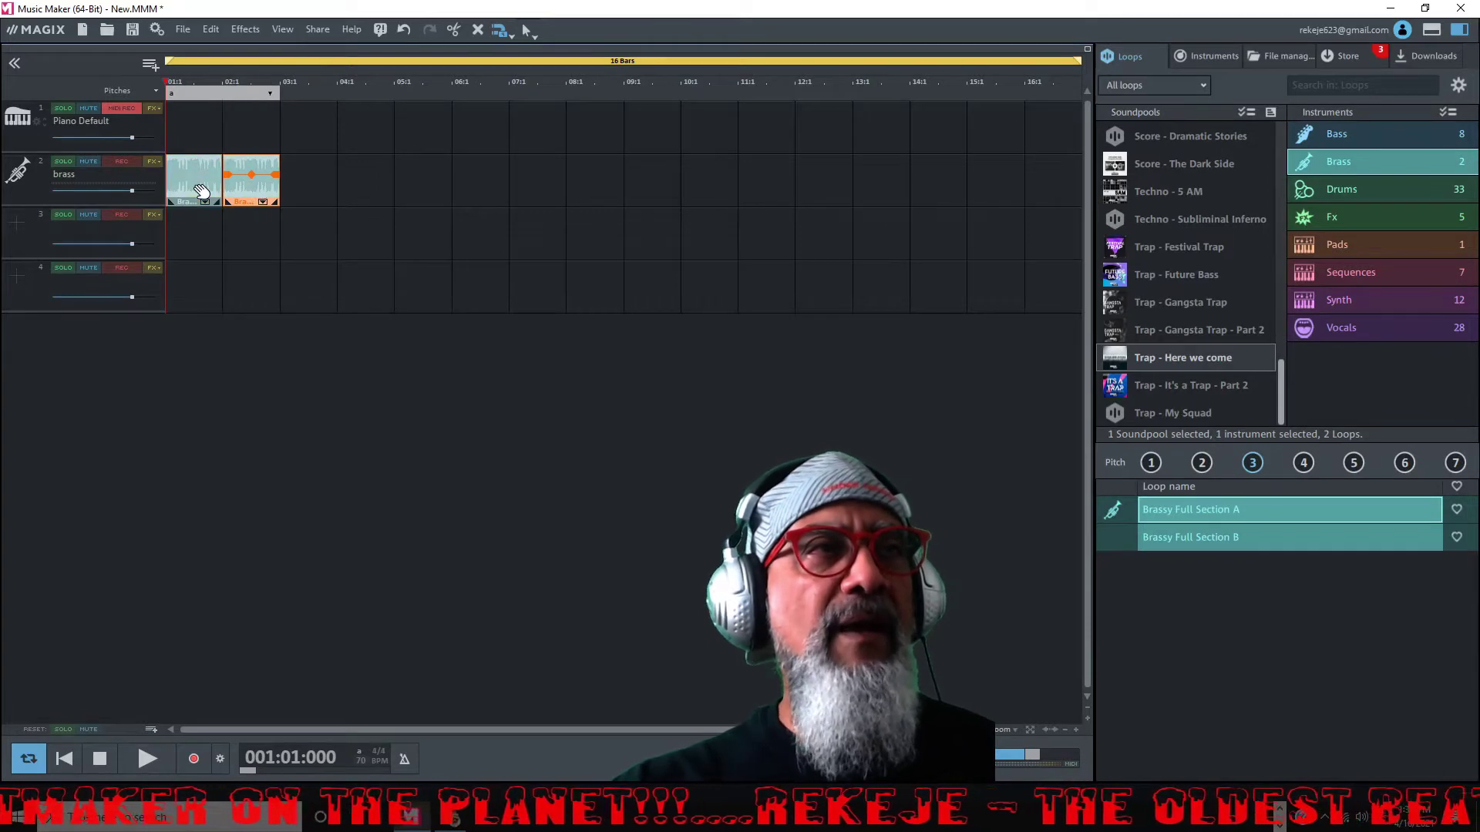
Listen to the first brass clip followed by its duplicate.
key("space")
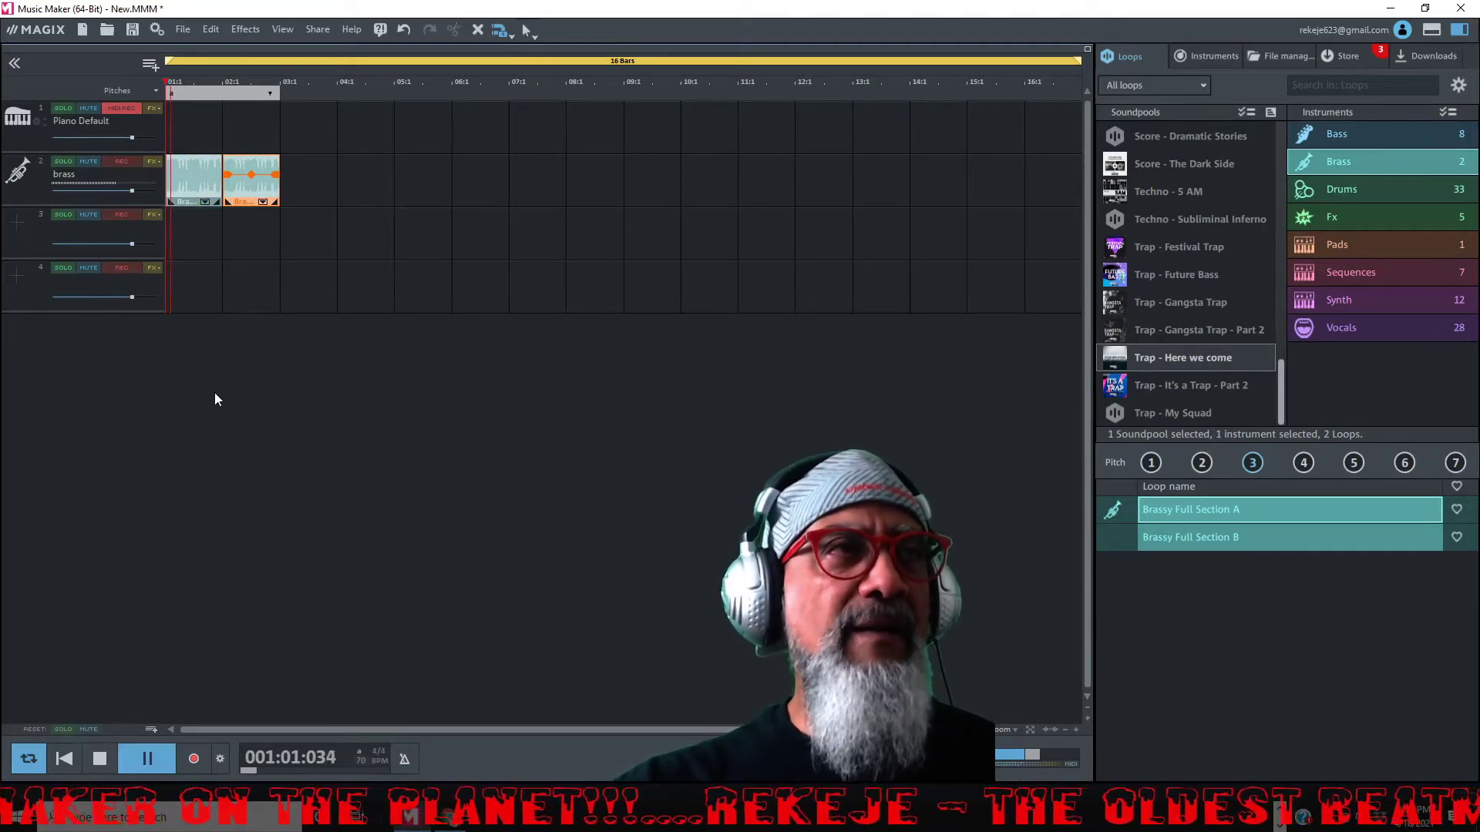
left_click(323, 307)
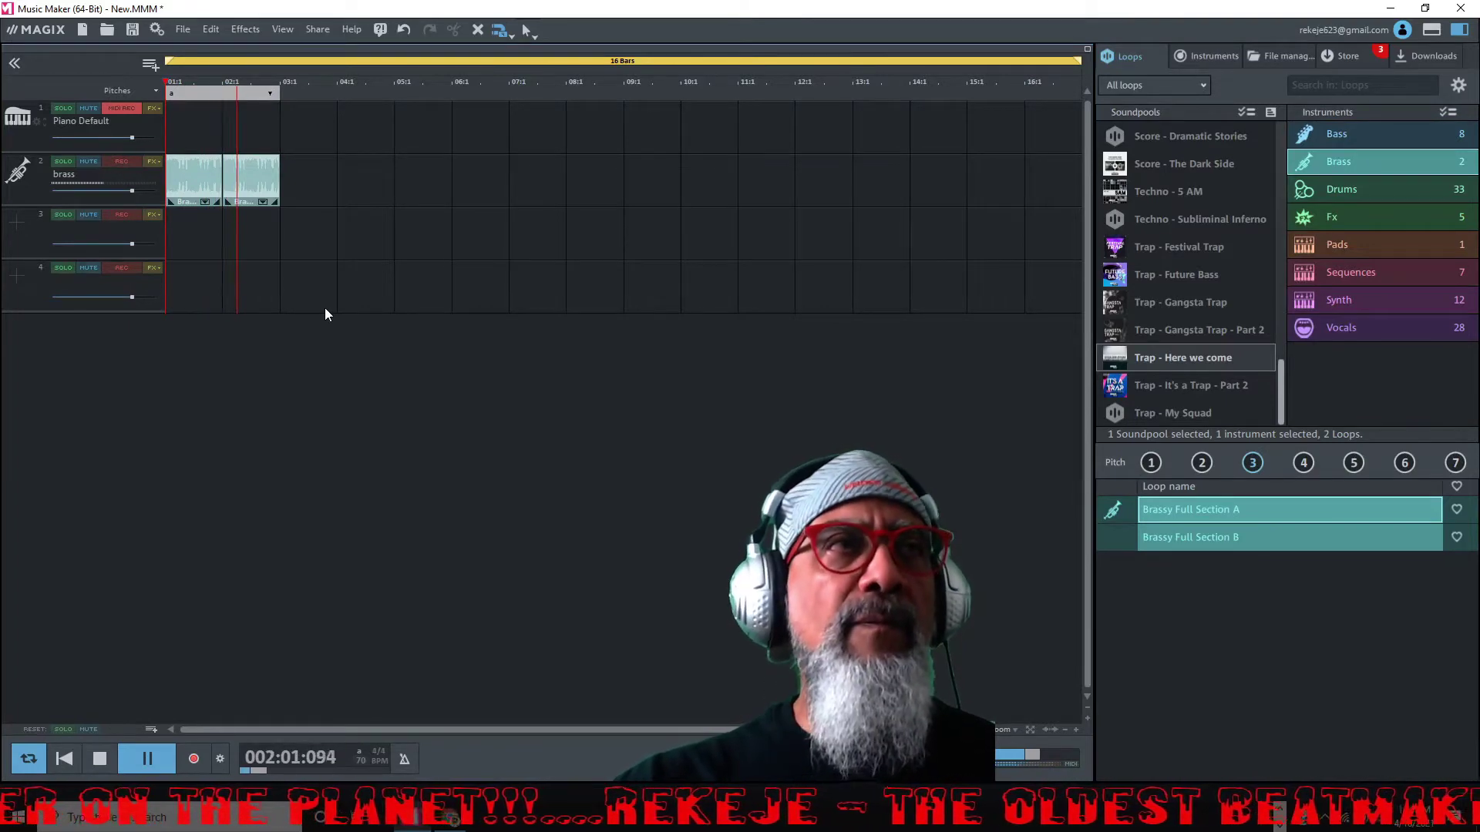
key("space")
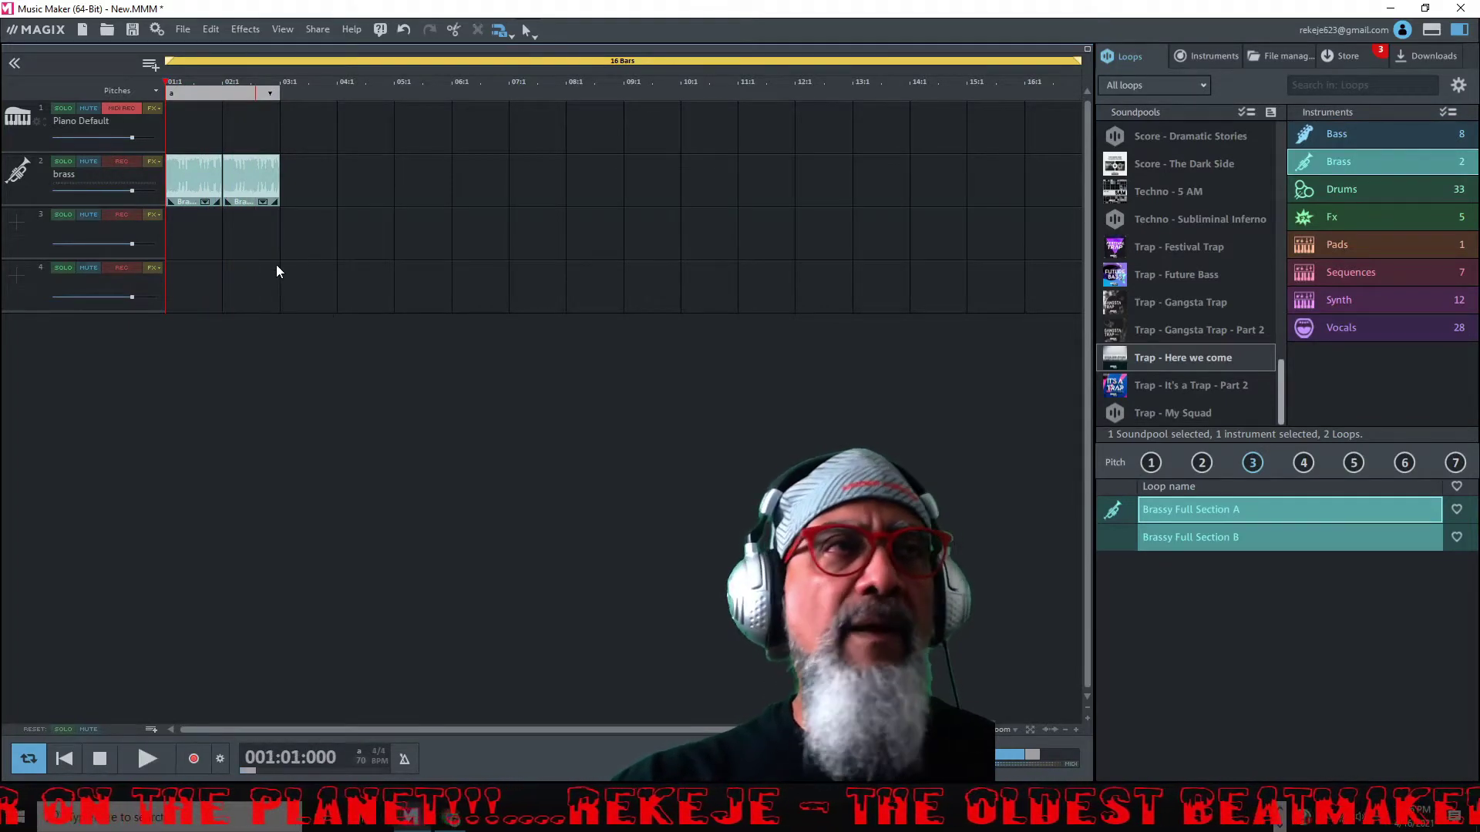
Set the second brass clip at bar 2 to pitch 2 and listen to the two clips.
right_click(267, 182)
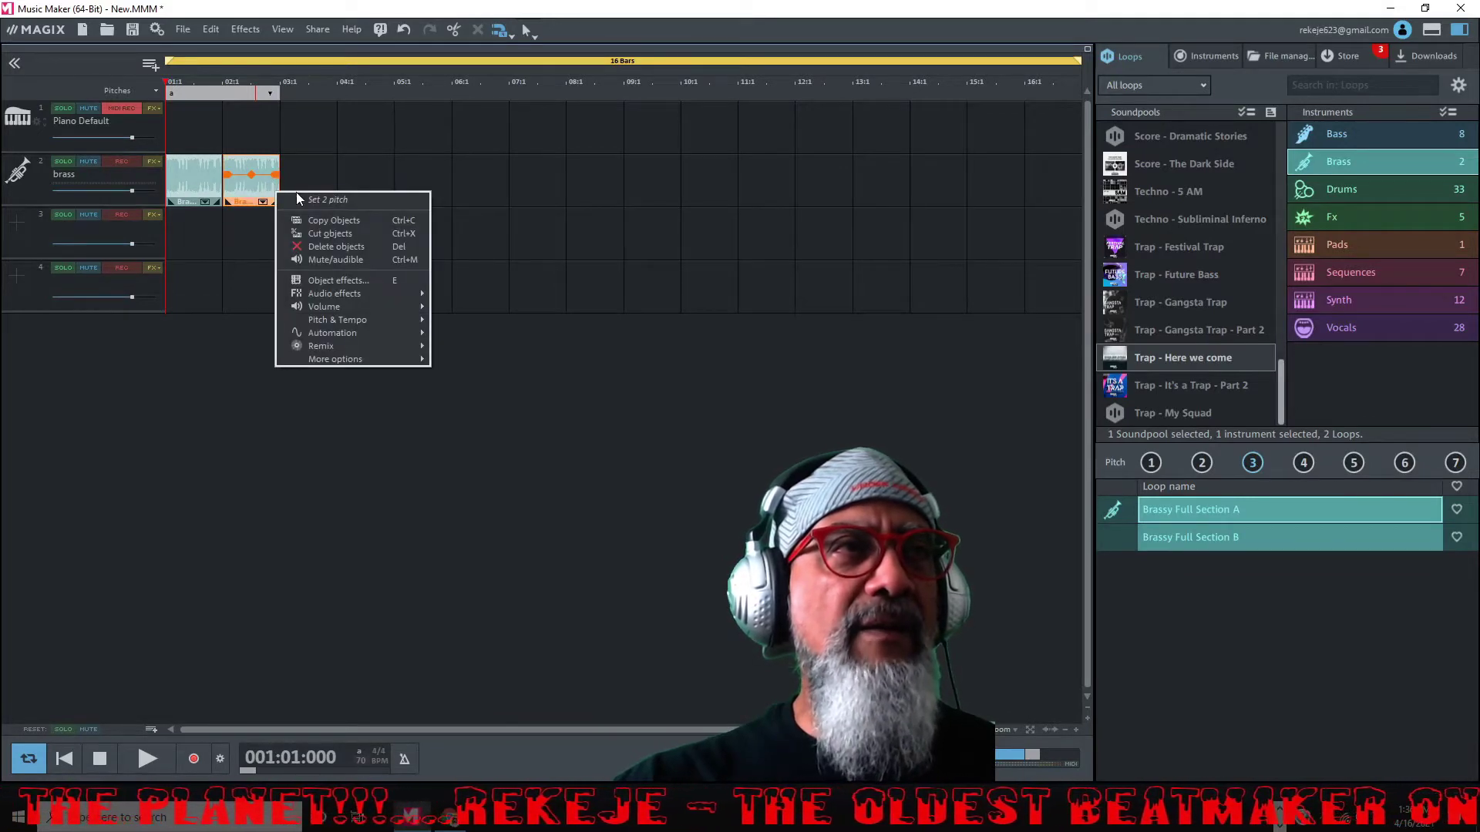
mouse_move(350, 321)
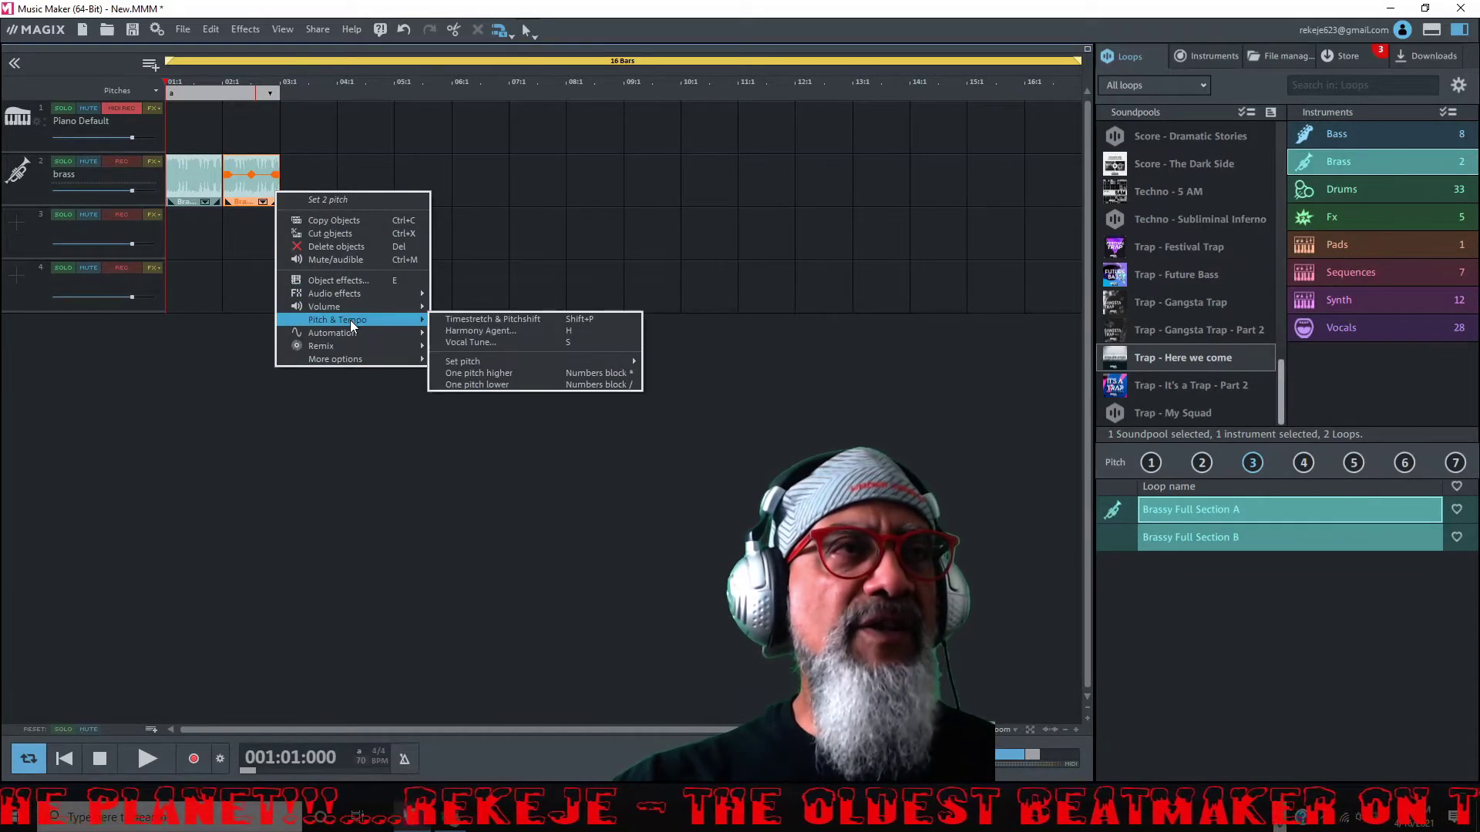
mouse_move(447, 366)
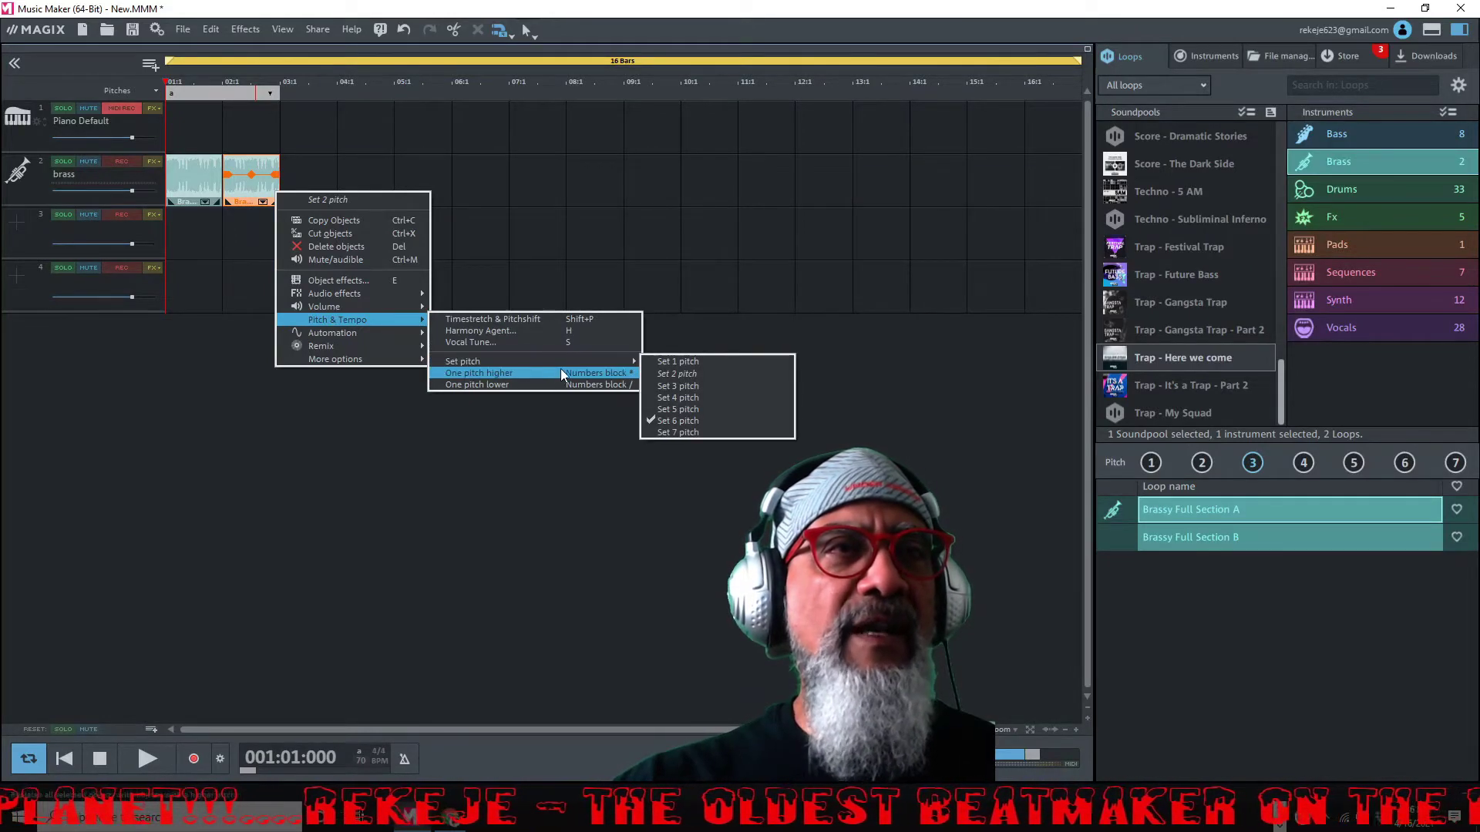
mouse_move(538, 364)
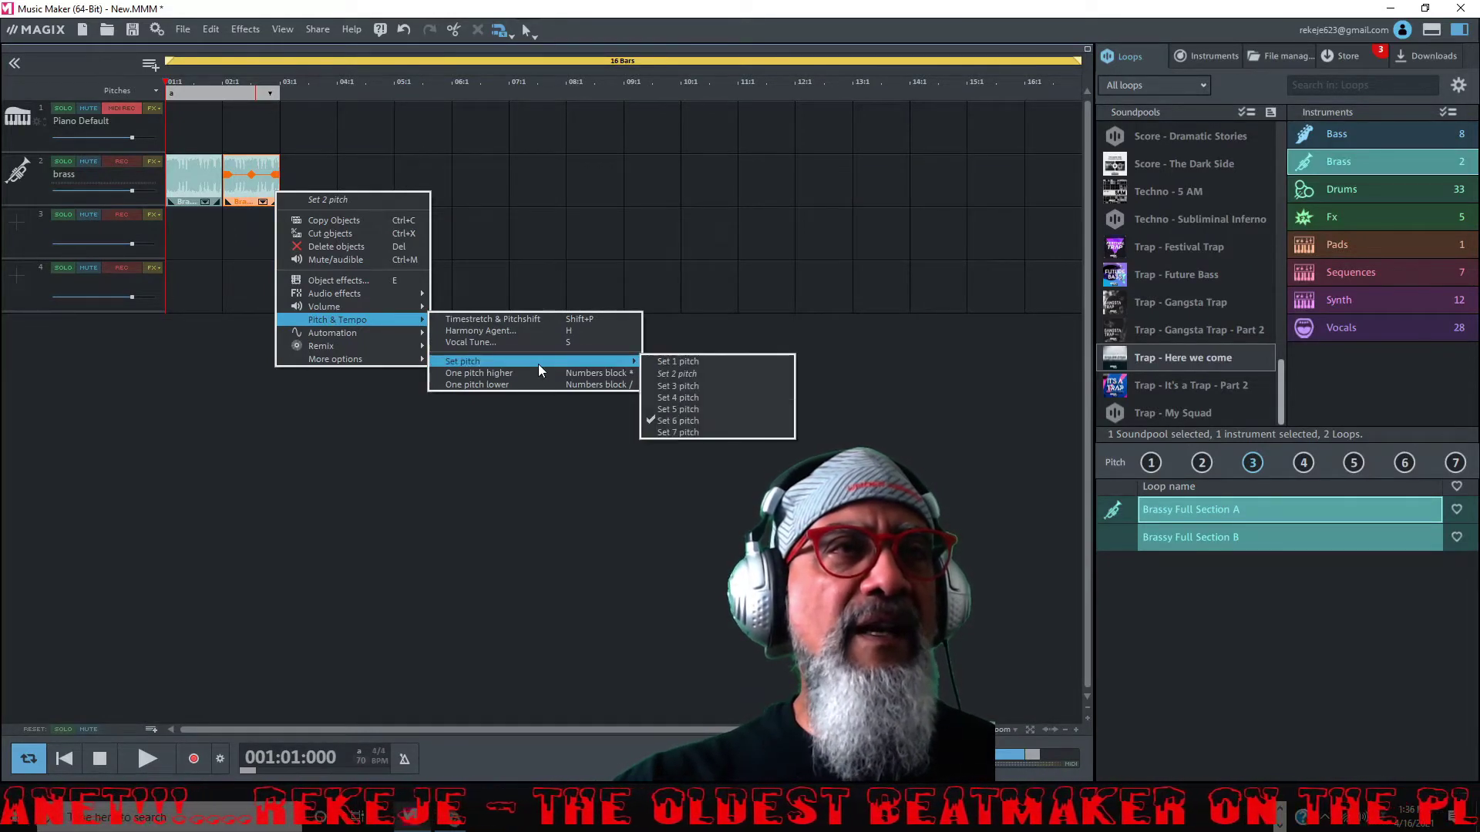
left_click(674, 376)
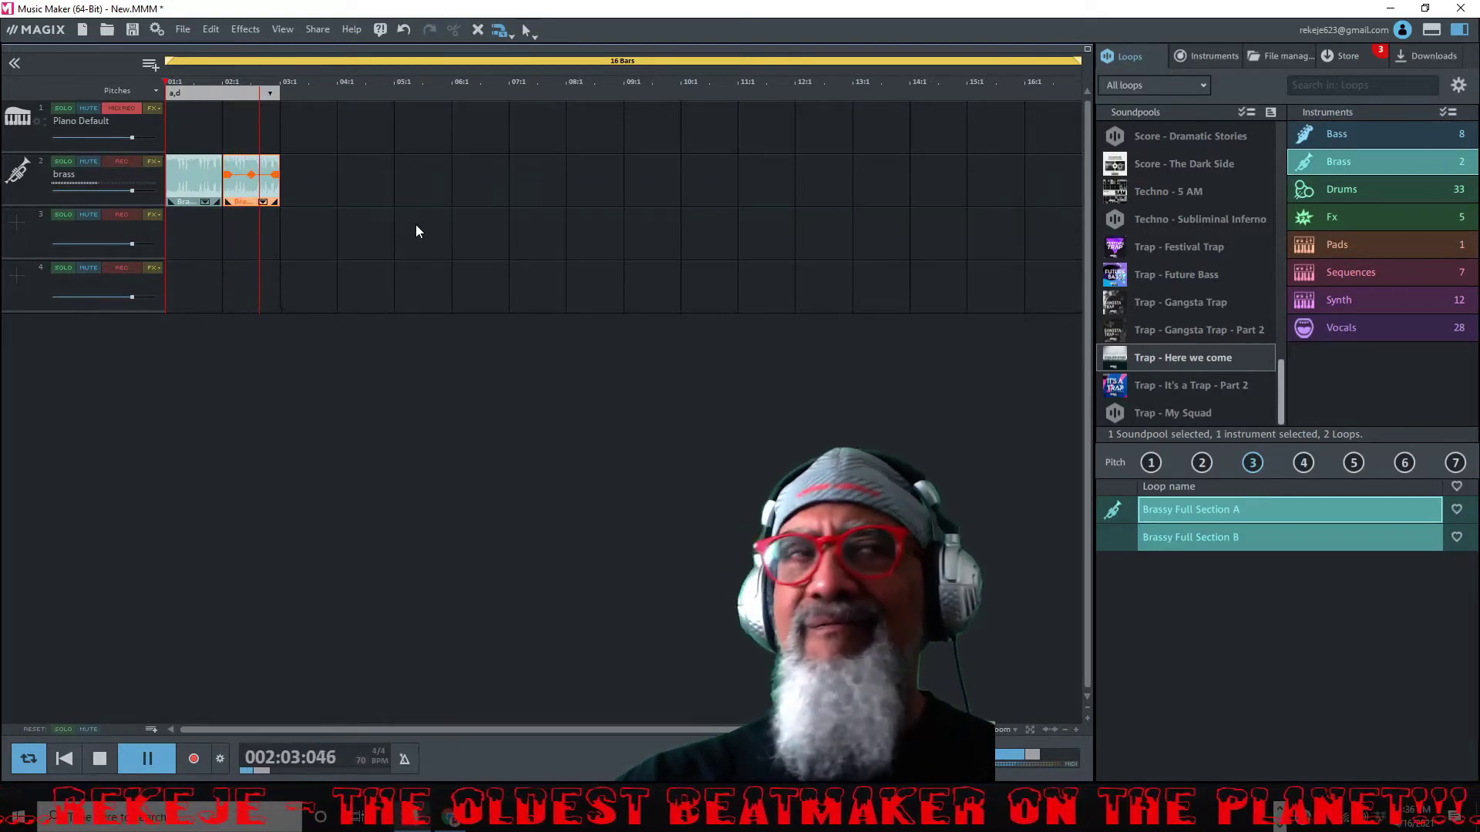
key("space")
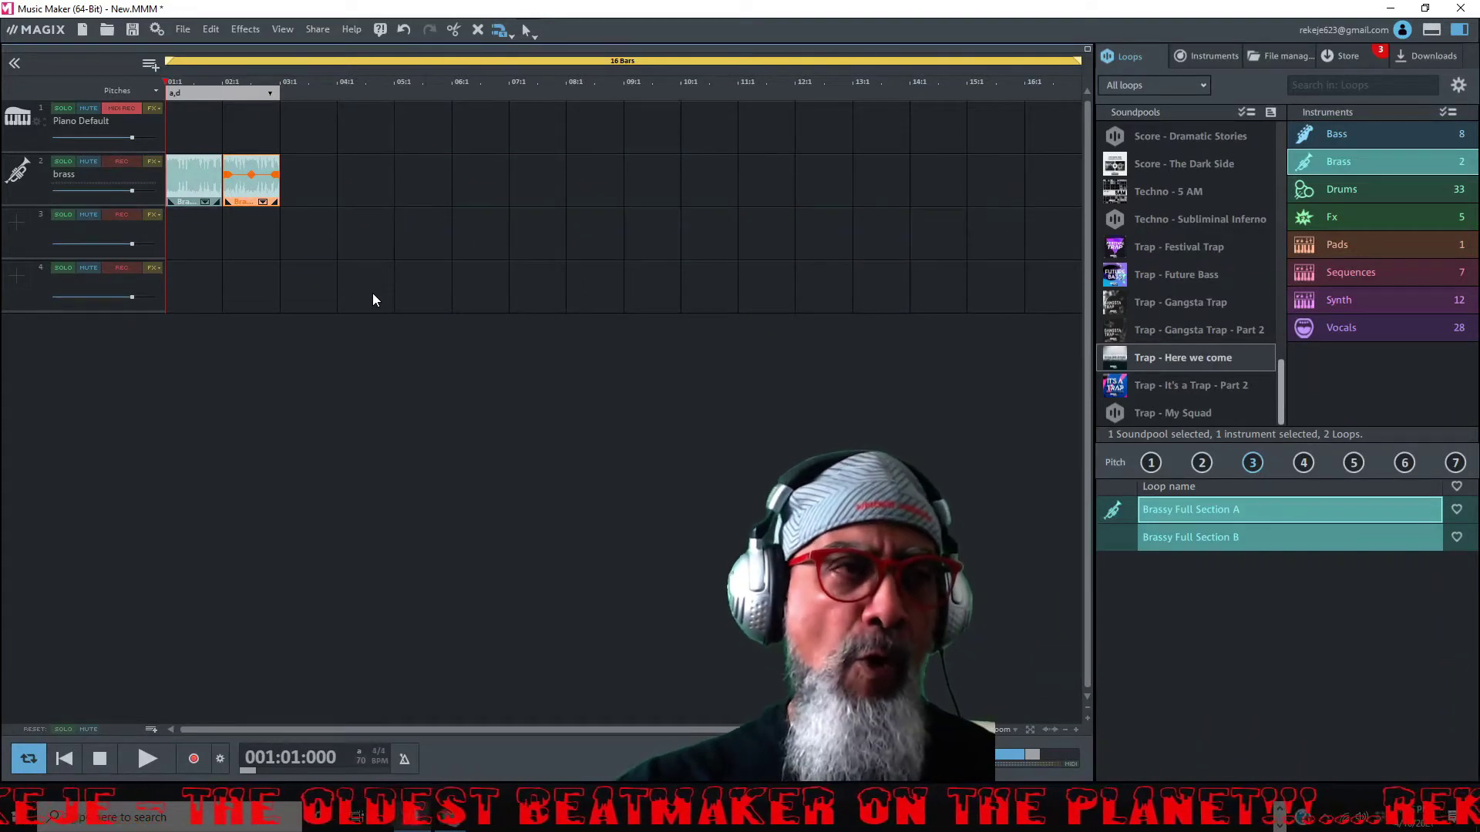
Select both brass clips and duplicate the pair seven times to fill all 16 bars of track 2.
left_click(295, 541)
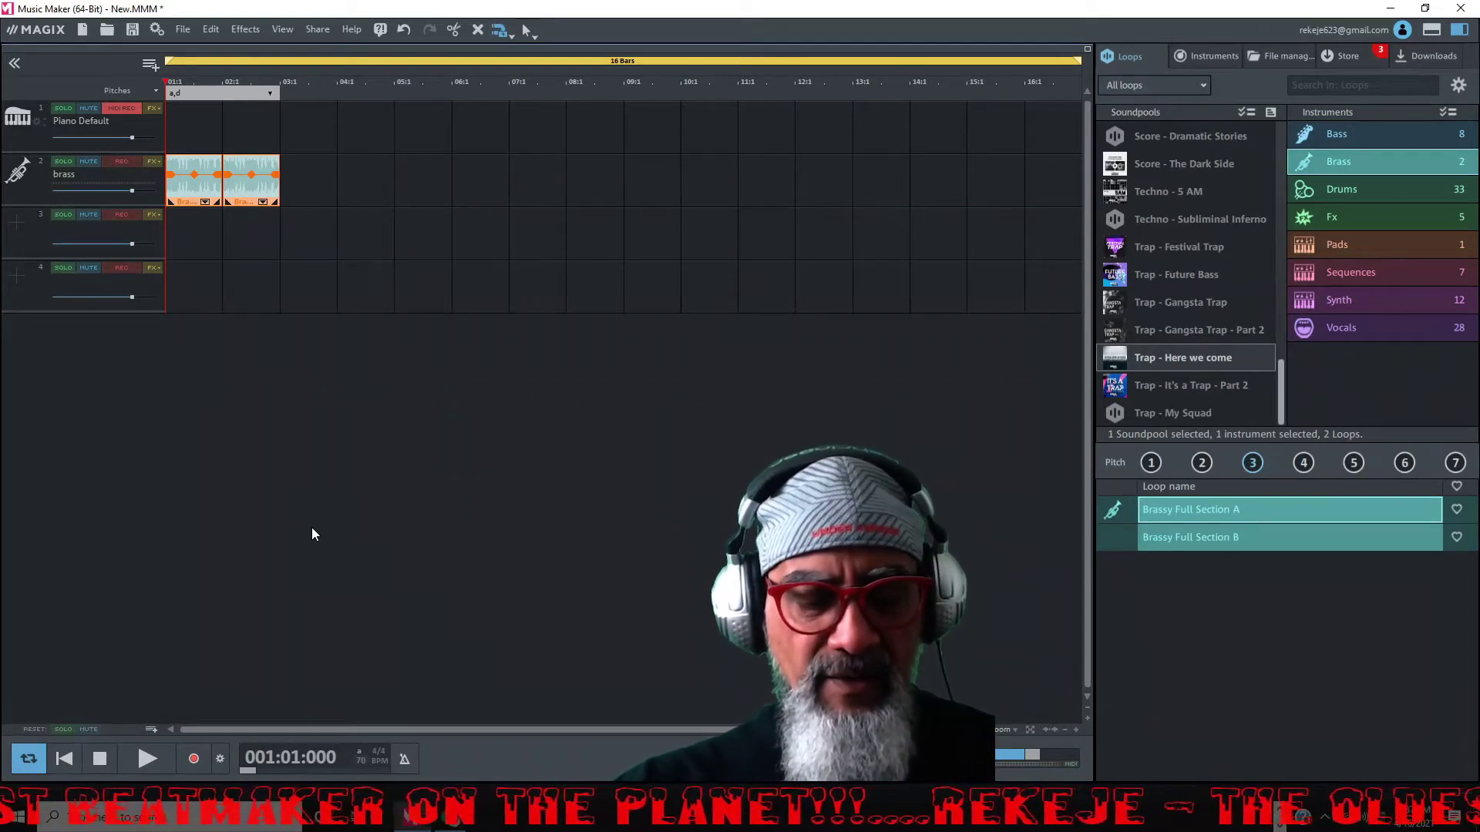
key("ctrl+d")
key("ctrl+d")
key("ctrl+d")
key("ctrl+d")
key("ctrl+d")
key("ctrl+d")
key("ctrl+d")
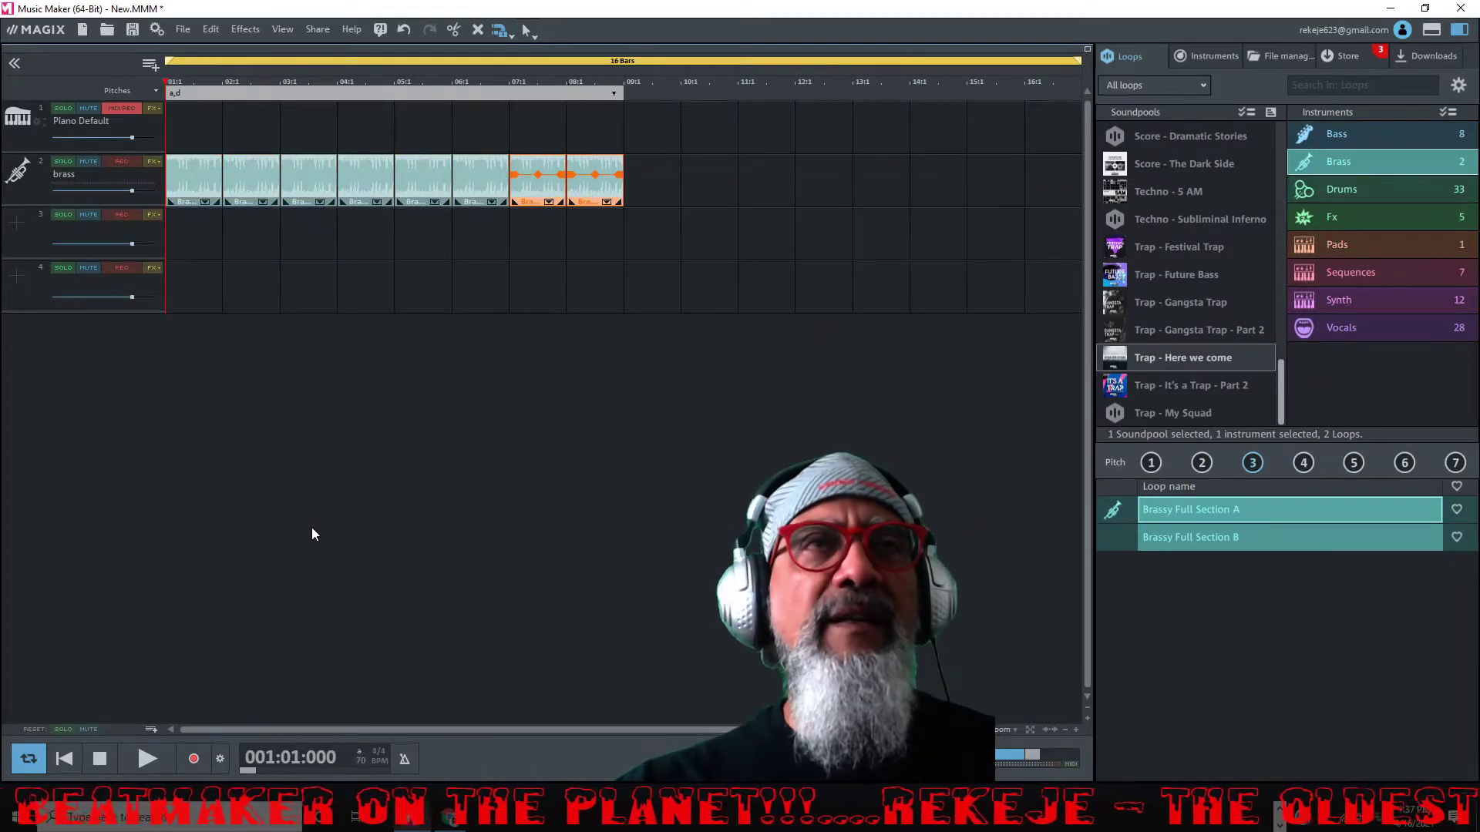
Deselect the clips and listen to the opening bars of the repeated brass pattern.
left_click(426, 265)
key("space")
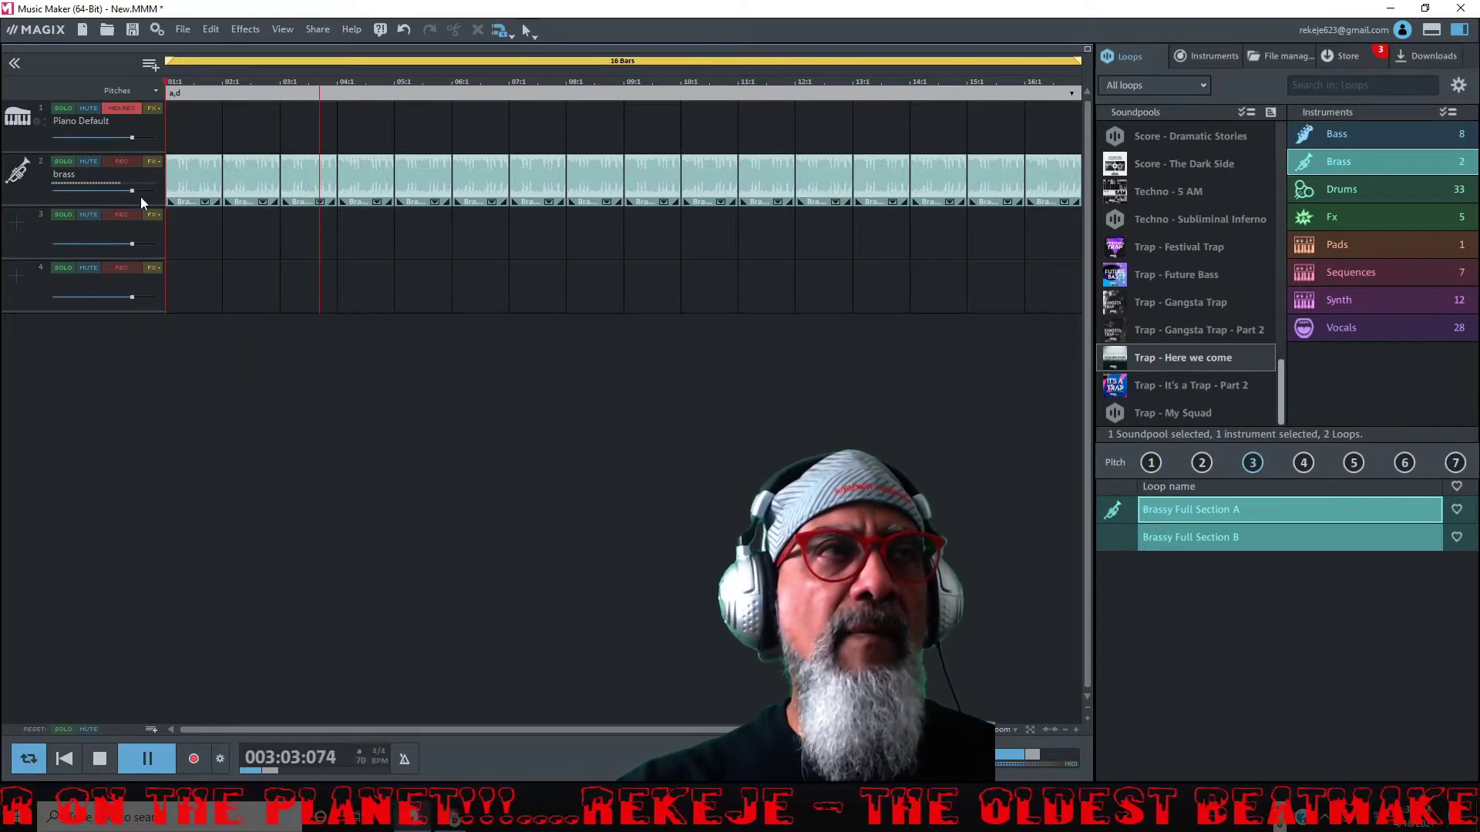
key("space")
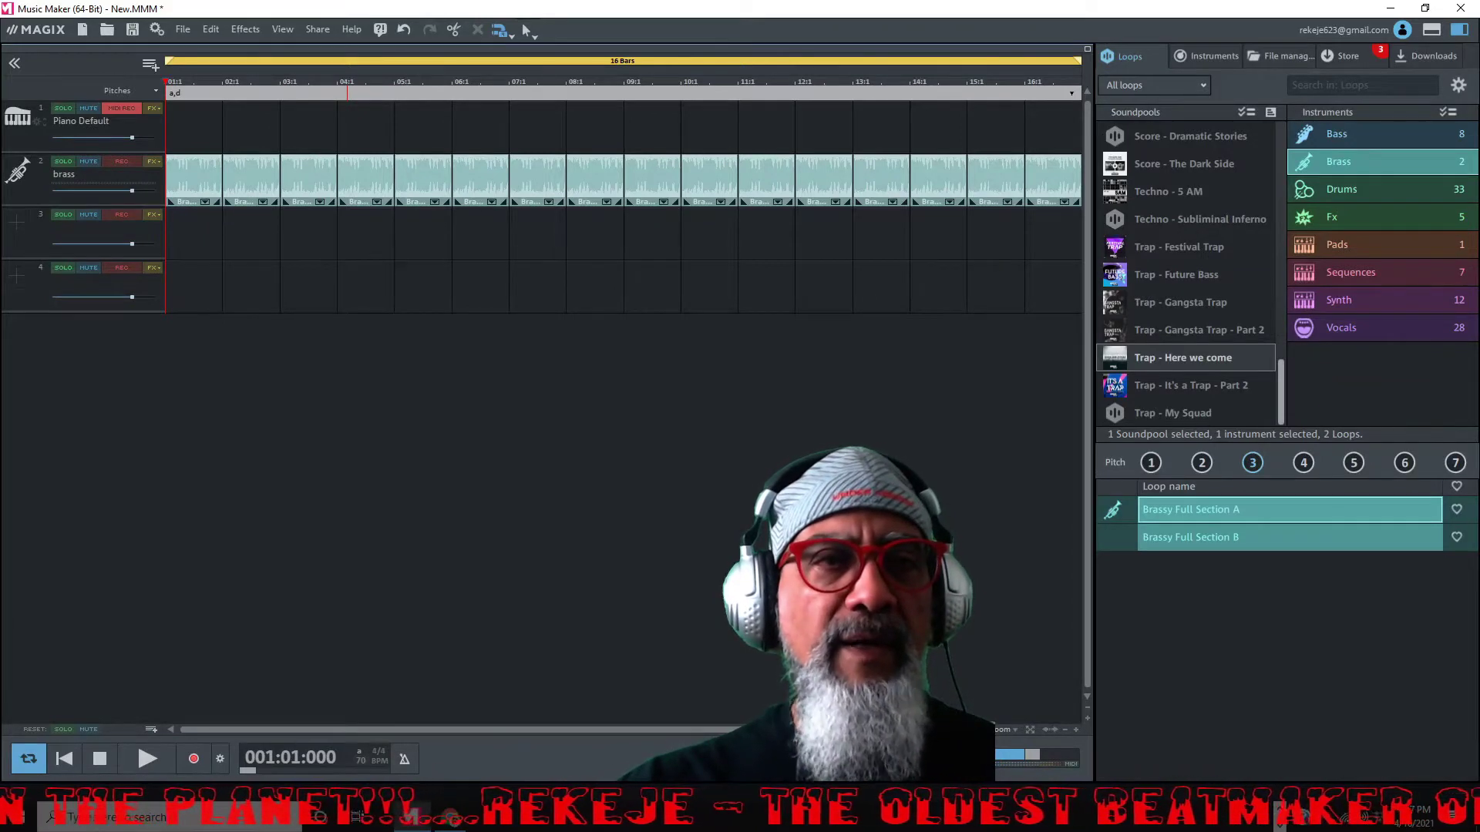
In the mixer, lower the brass channel to about -10.6 and raise the master to about -3.6 during playback, then close the mixer.
key("m")
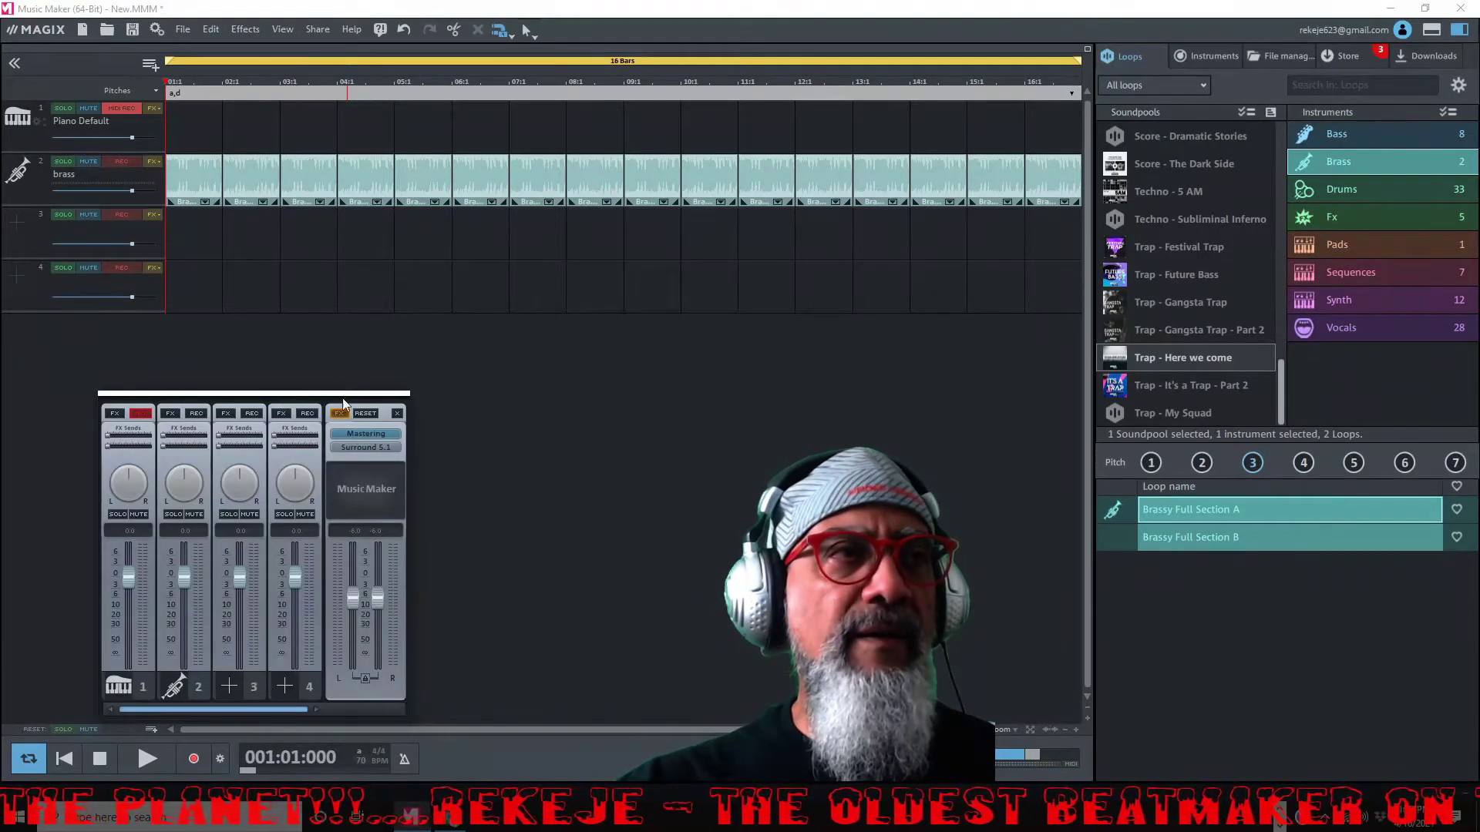
left_click(397, 414)
key("m")
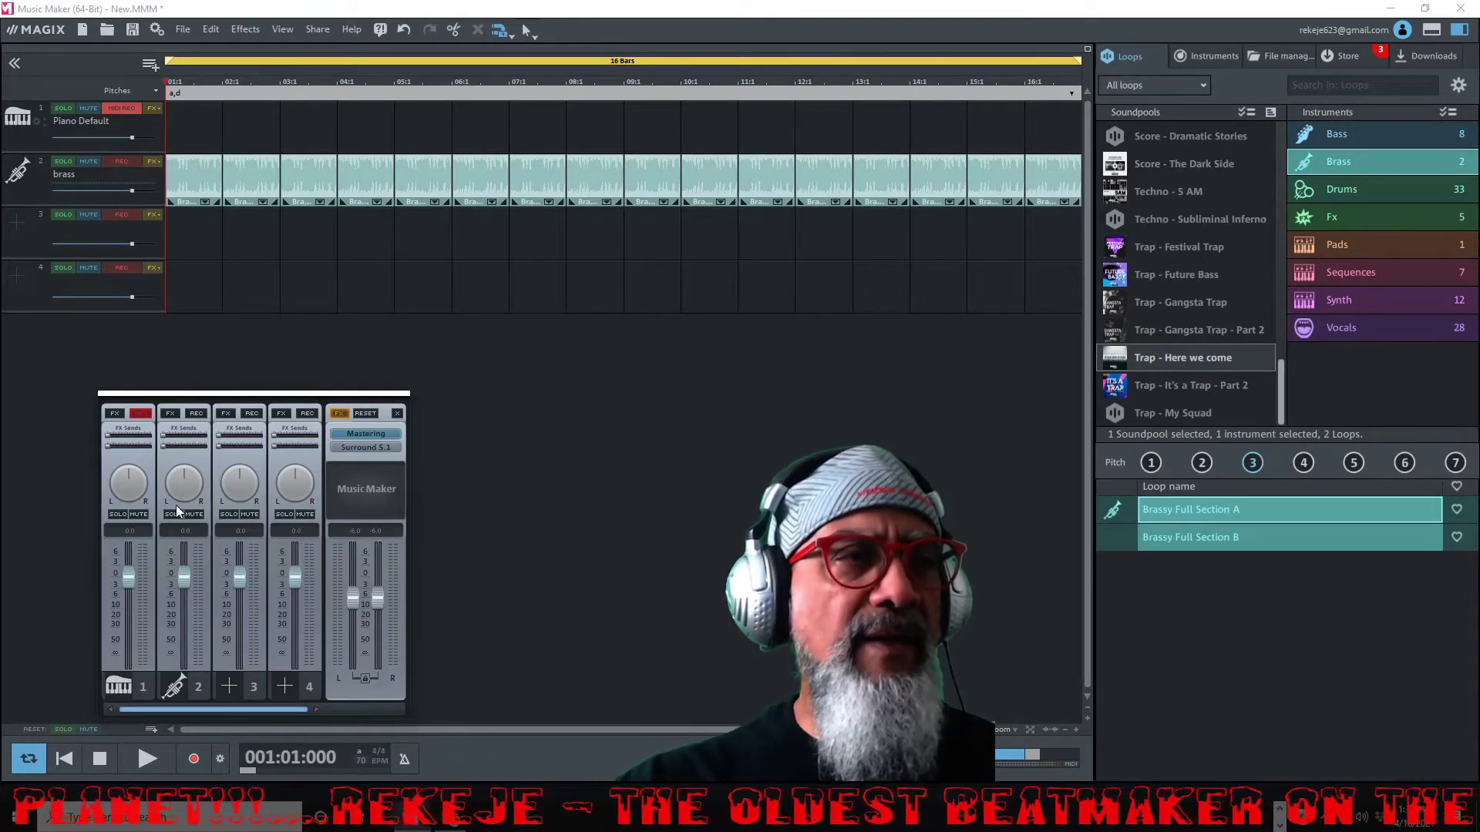
key("space")
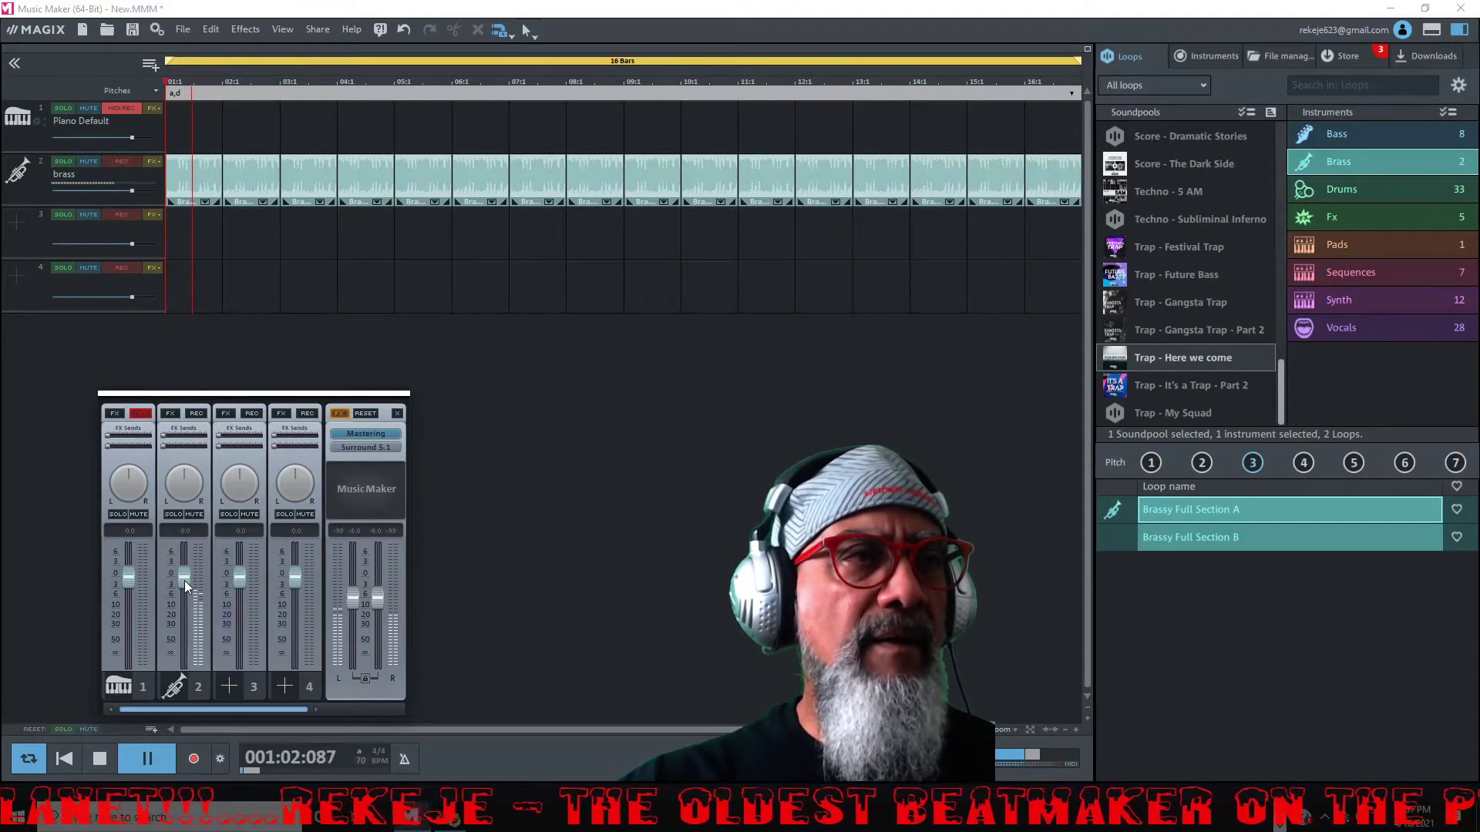
left_click_drag(183, 580, 184, 606)
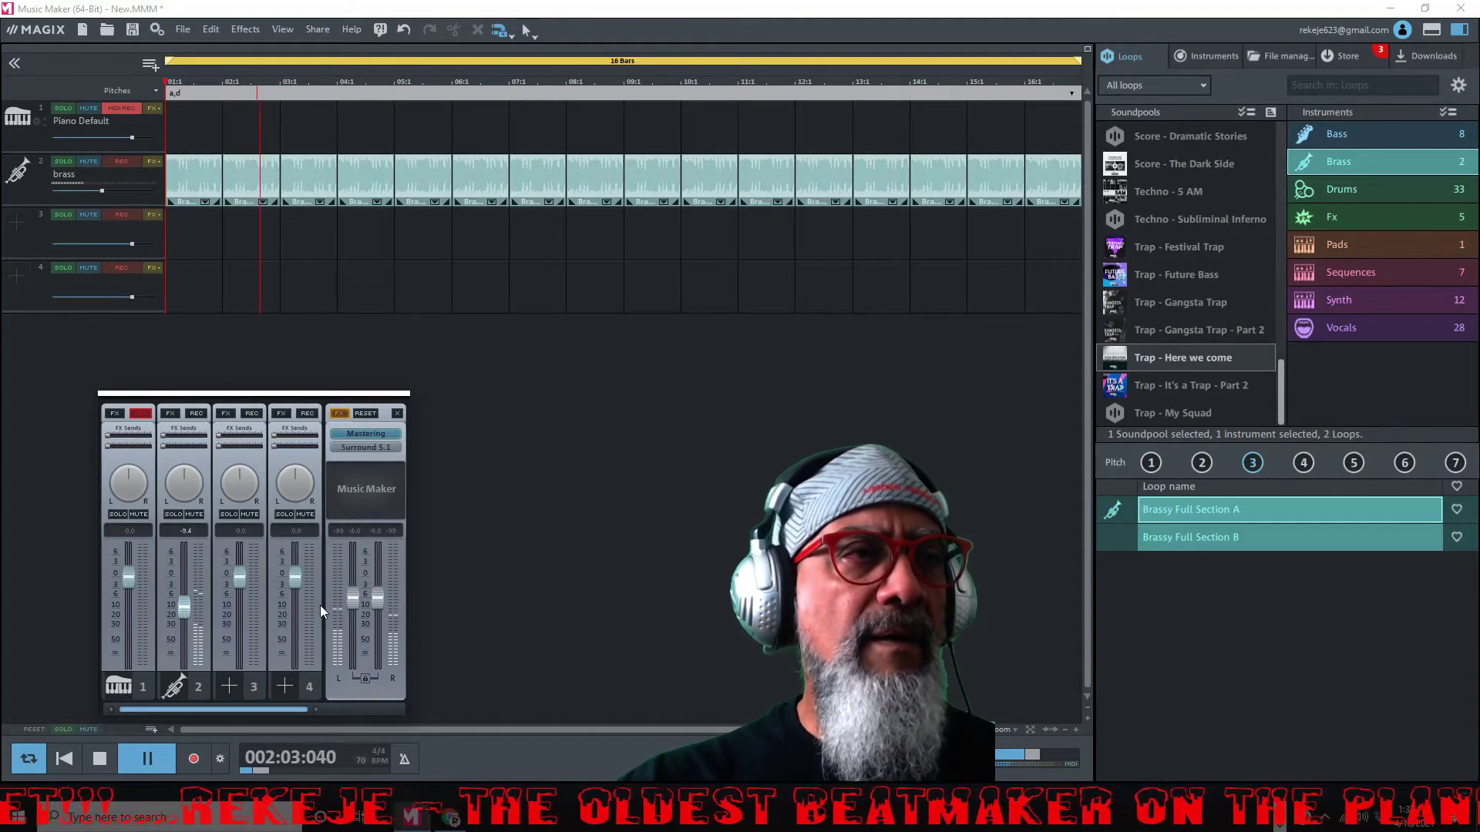
left_click_drag(350, 598, 350, 589)
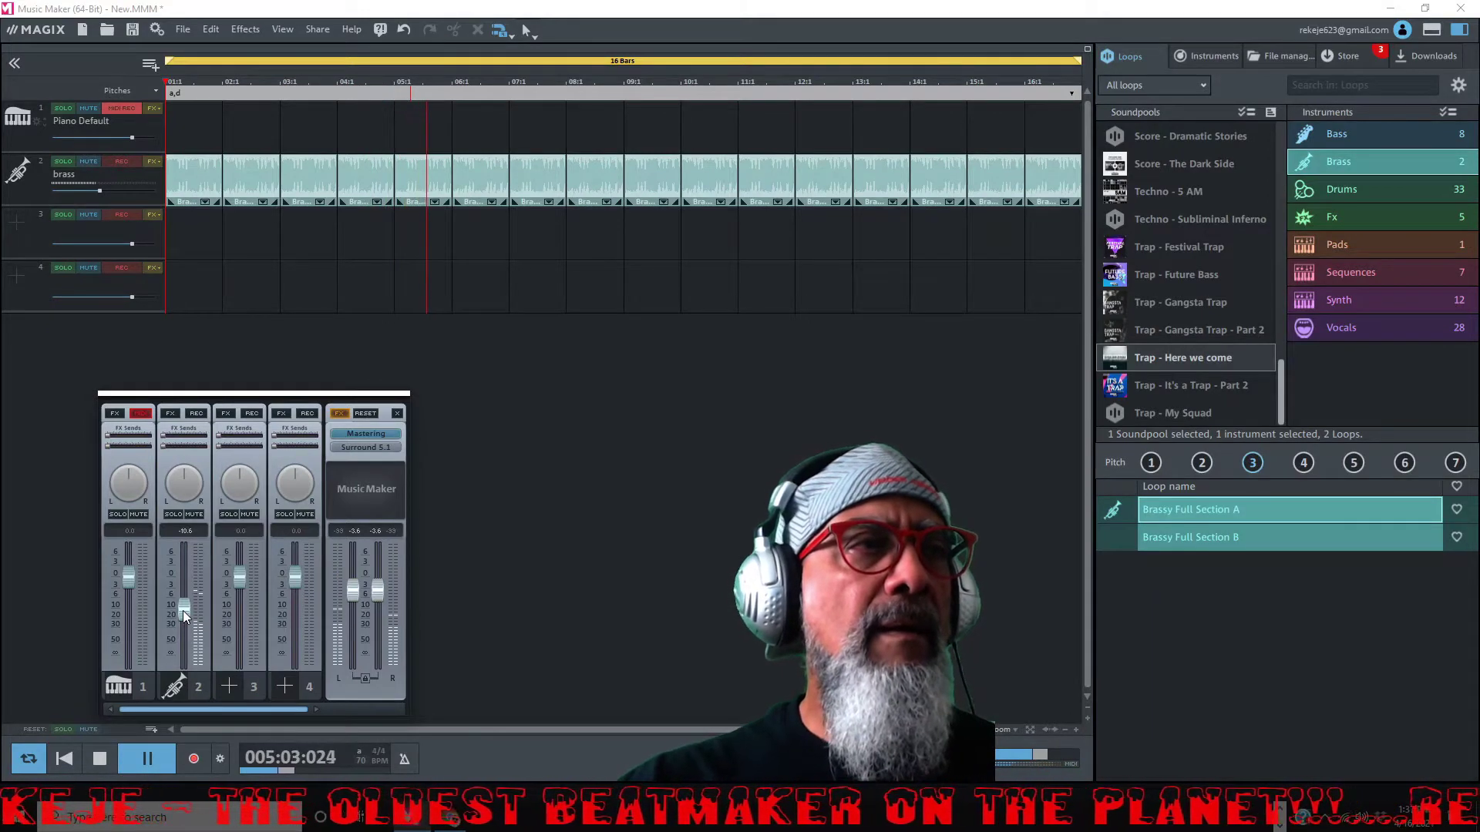
key("space")
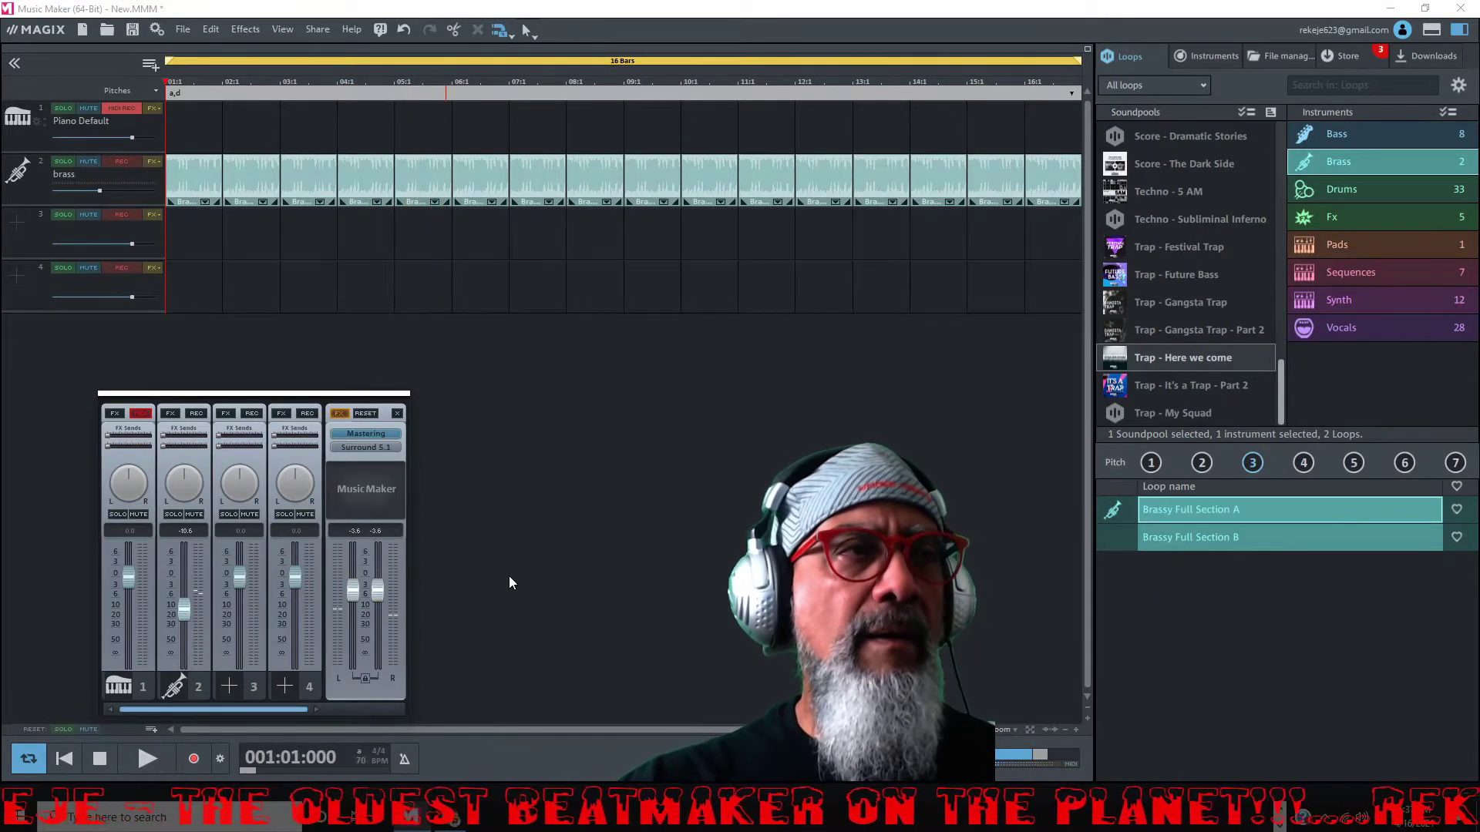
left_click(397, 414)
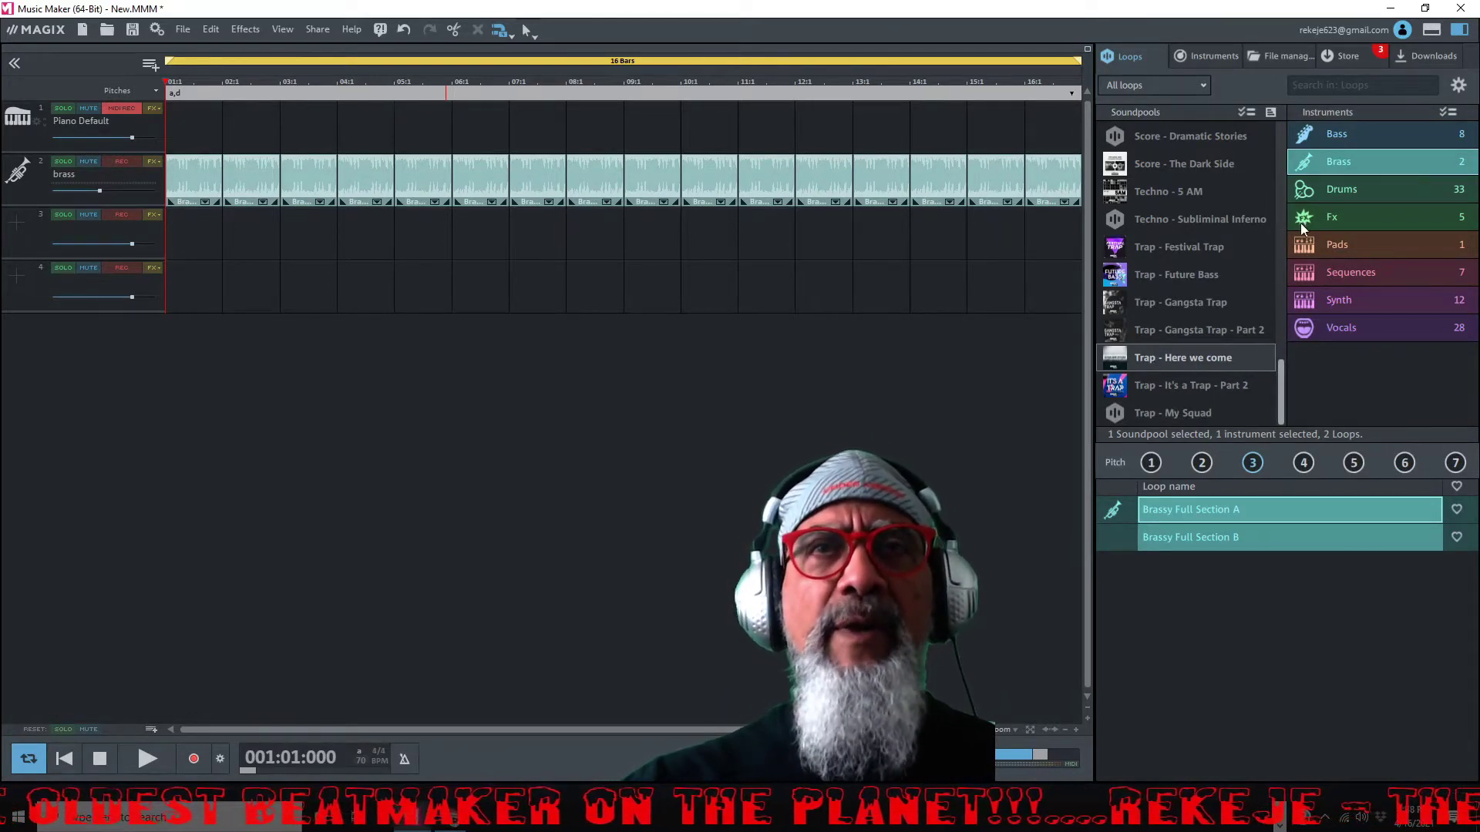
Preview the drum loops Better Vice A, Better Vice B and Brassy Rider A from the Trap - Here we come soundpool.
left_click(1347, 184)
left_click(1199, 515)
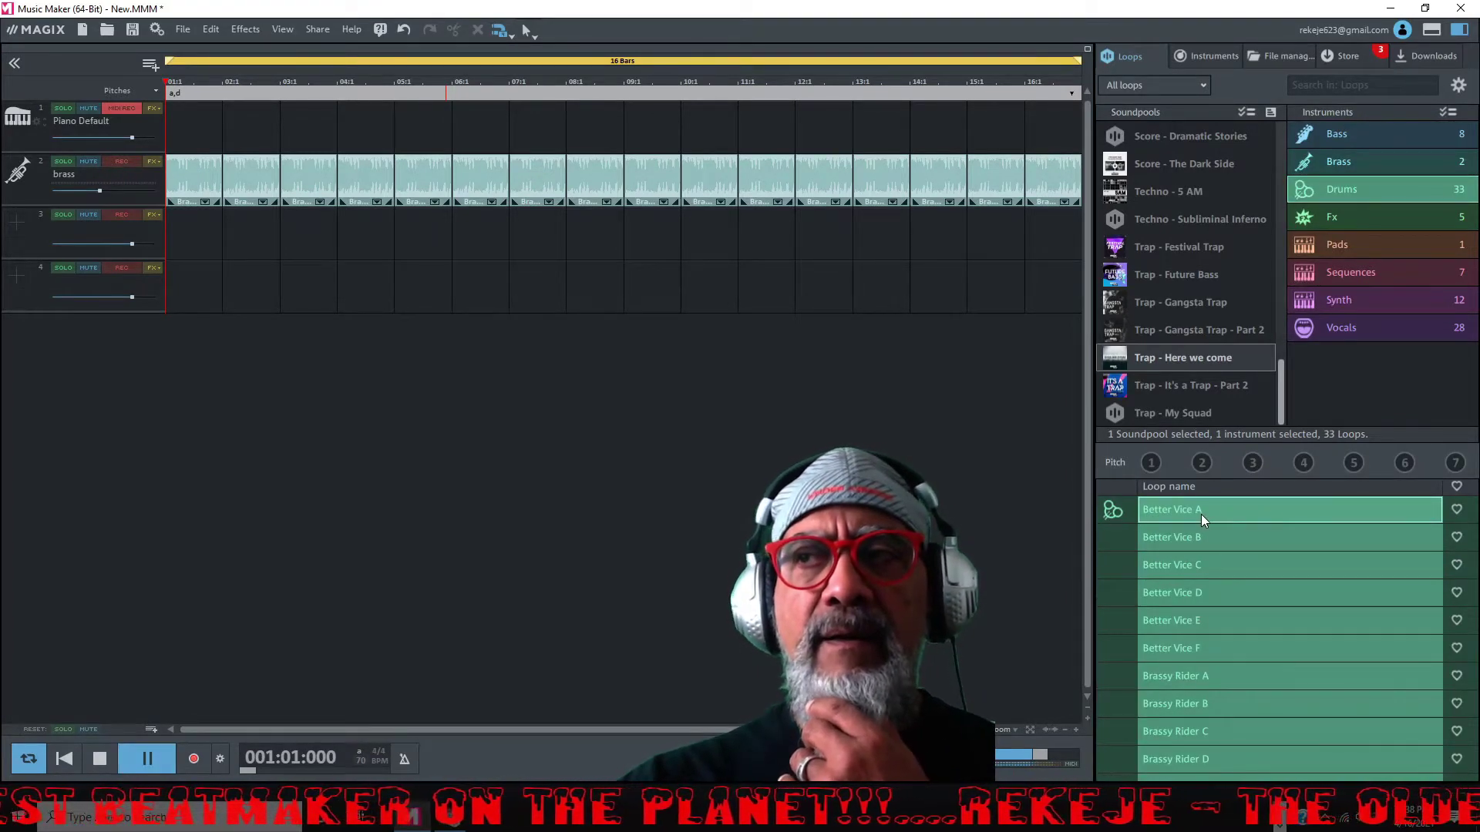
left_click(1204, 538)
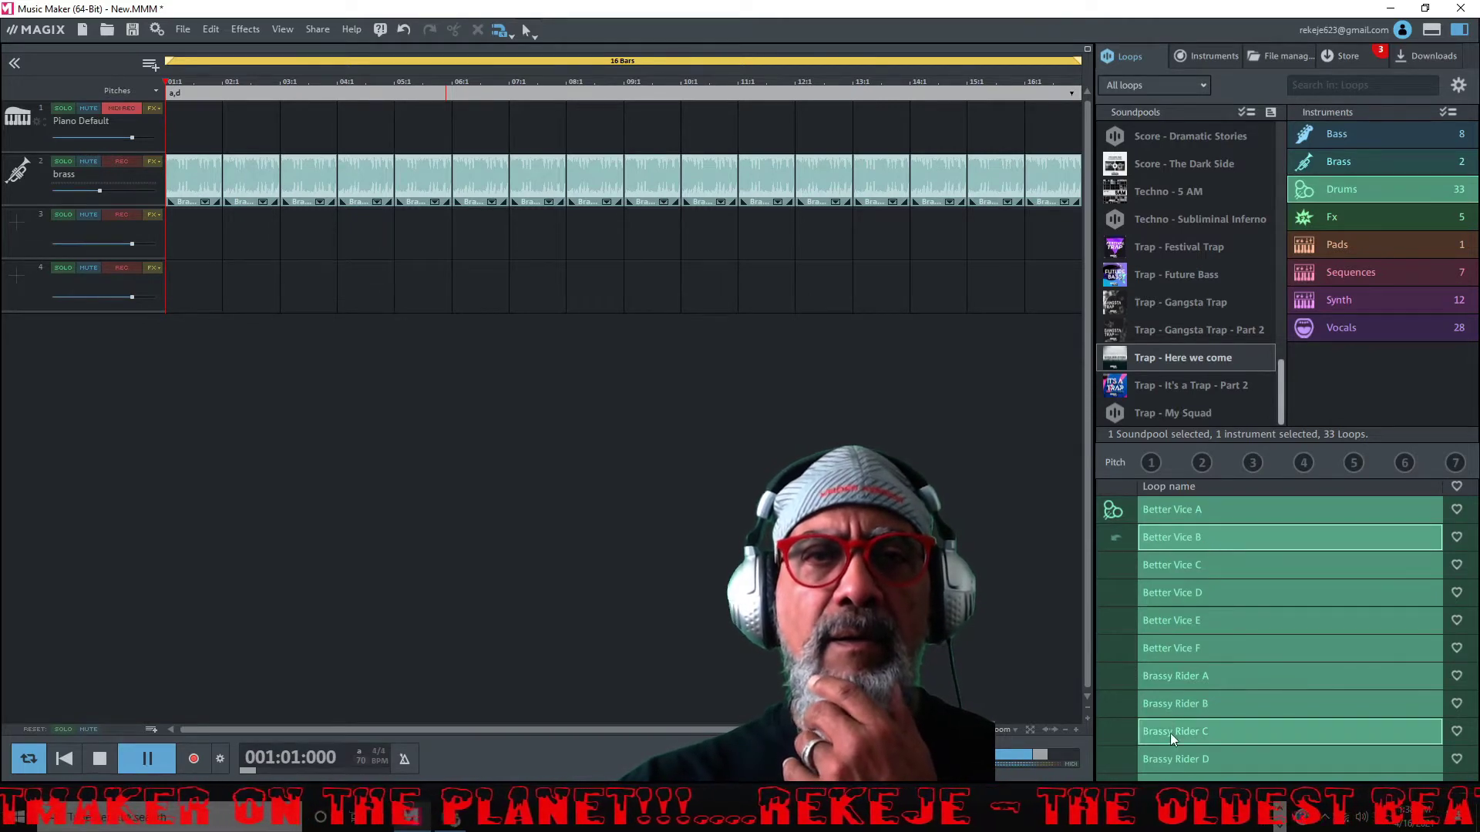
left_click(1186, 675)
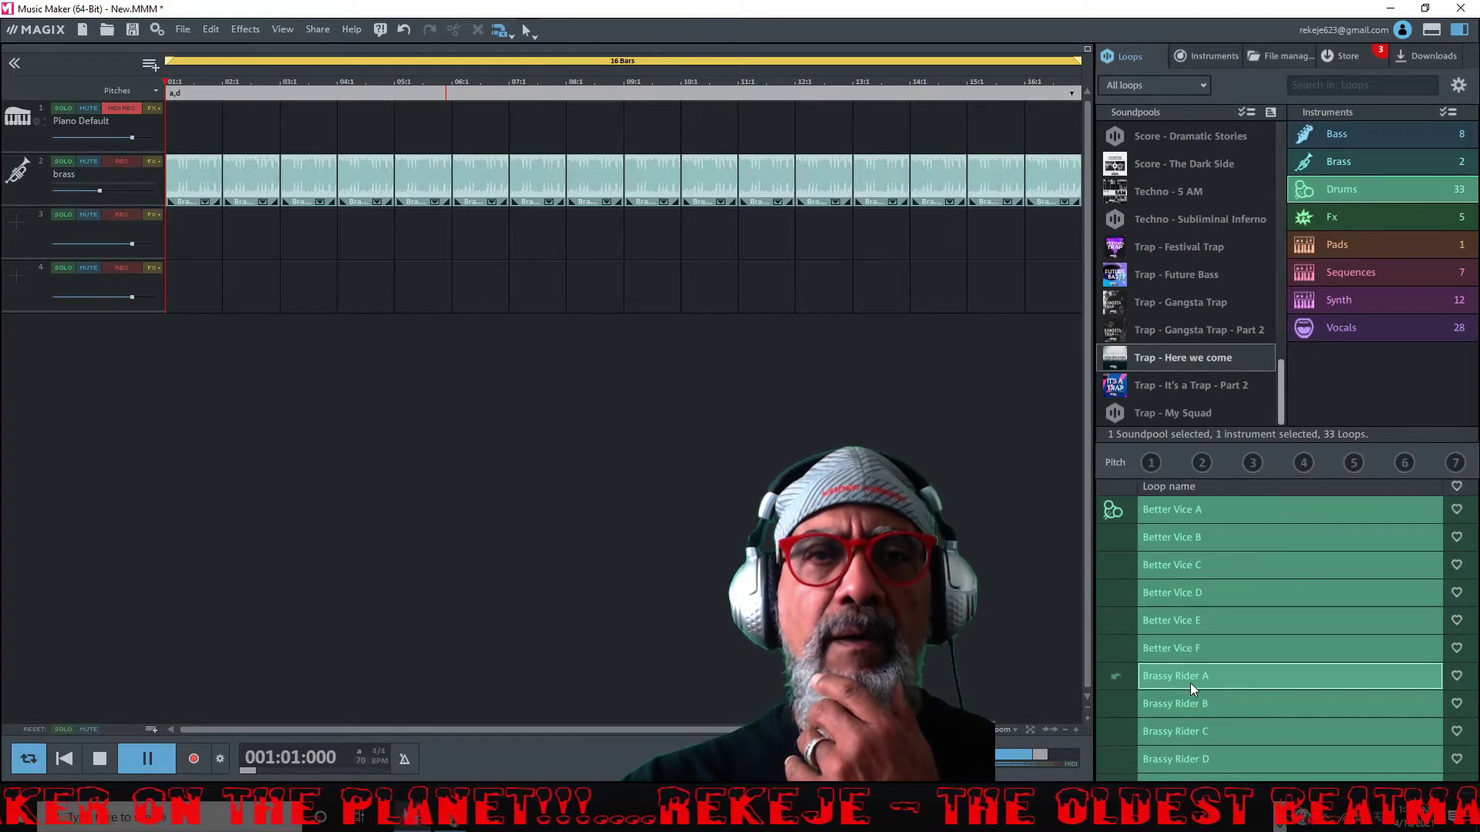
left_click(1213, 512)
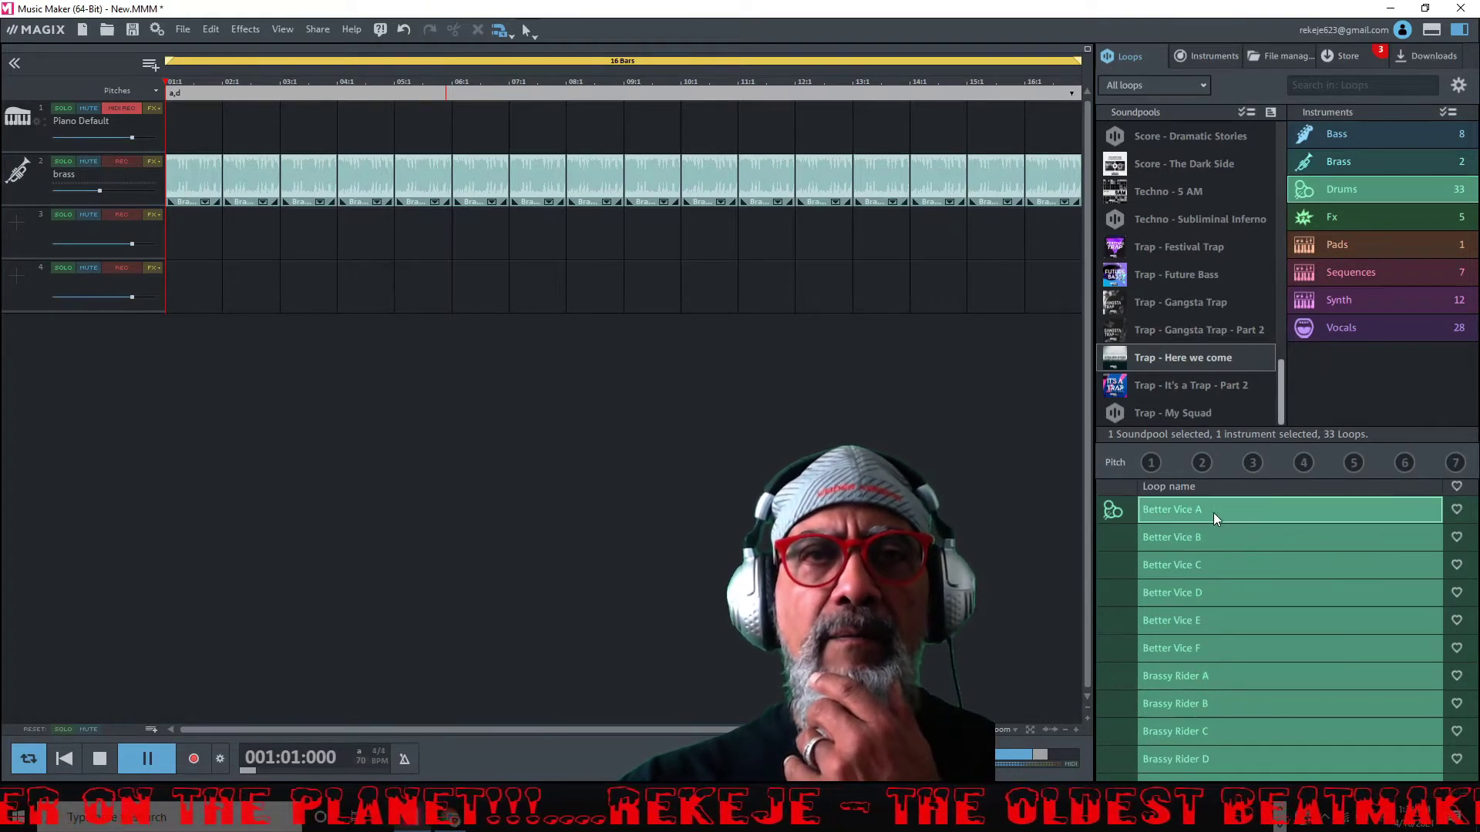
Stop the preview and add the Better Vice A drum loop at the start of track 3.
left_click(99, 757)
left_click_drag(1185, 512, 436, 337)
left_click_drag(308, 261, 198, 225)
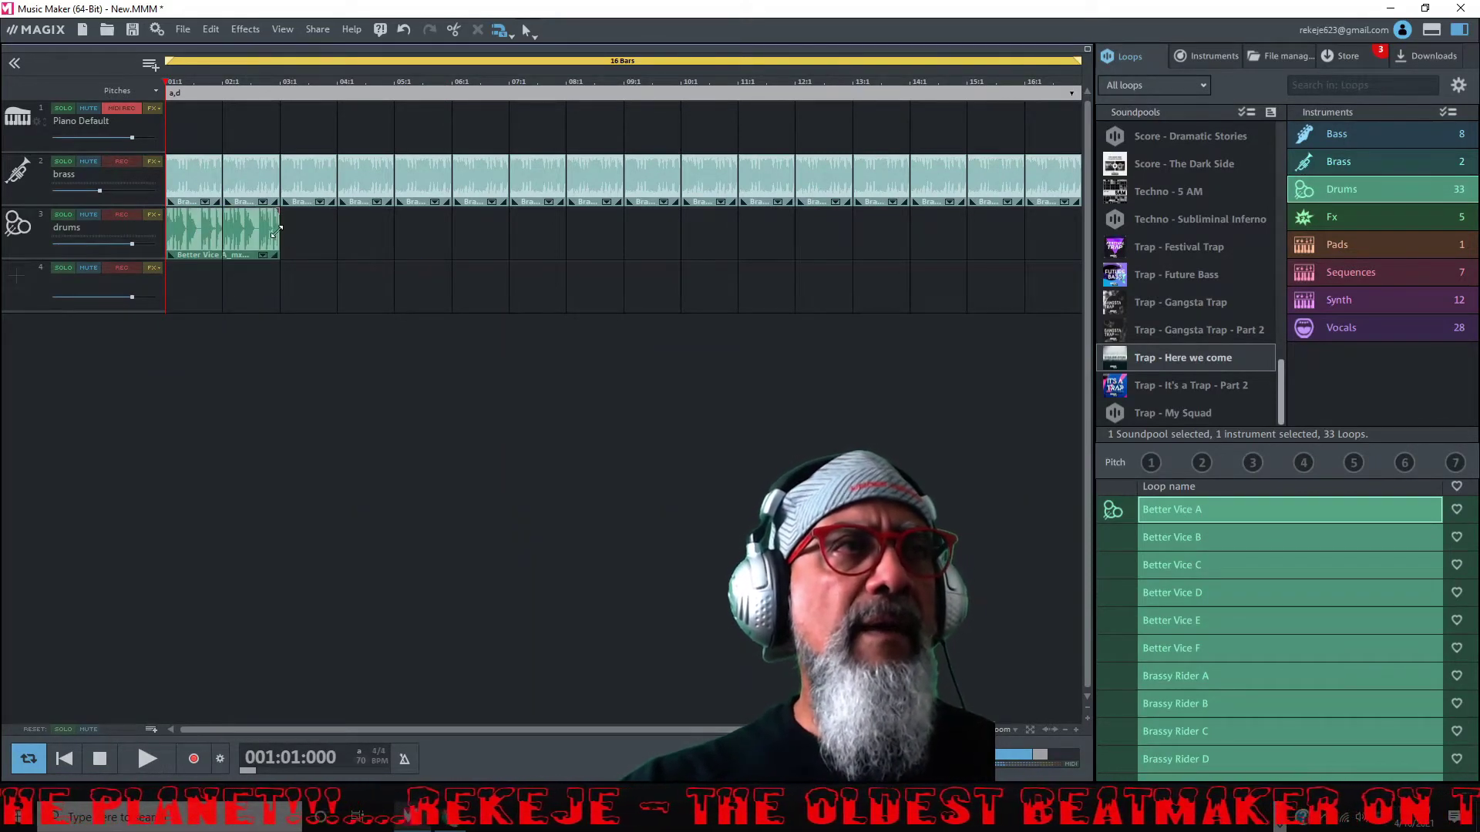
Move the drum clip to bar 5 and extend it to the end of bar 16.
left_click(238, 240)
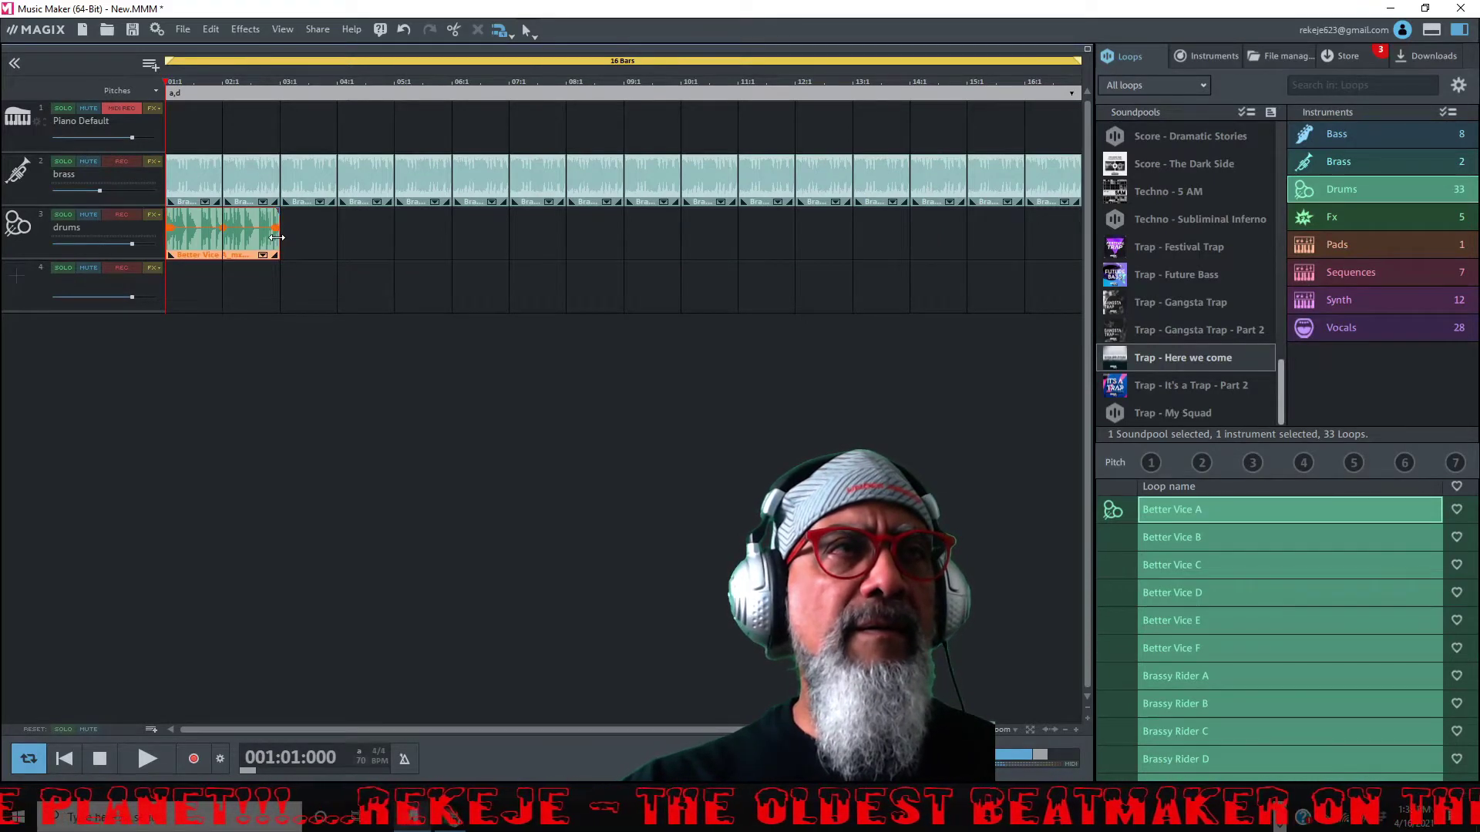
left_click_drag(238, 240, 1080, 278)
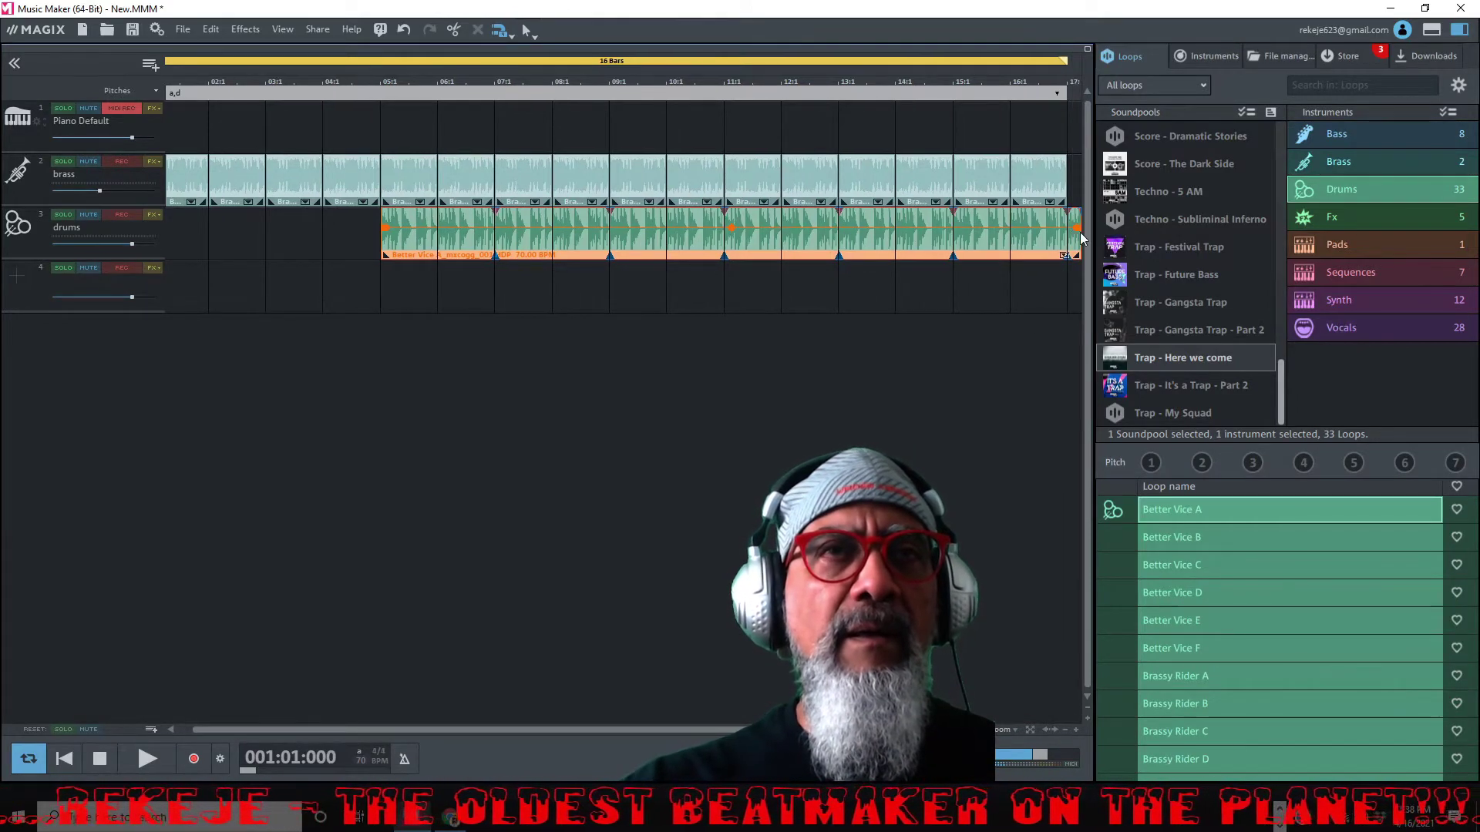
left_click_drag(1078, 231, 1065, 231)
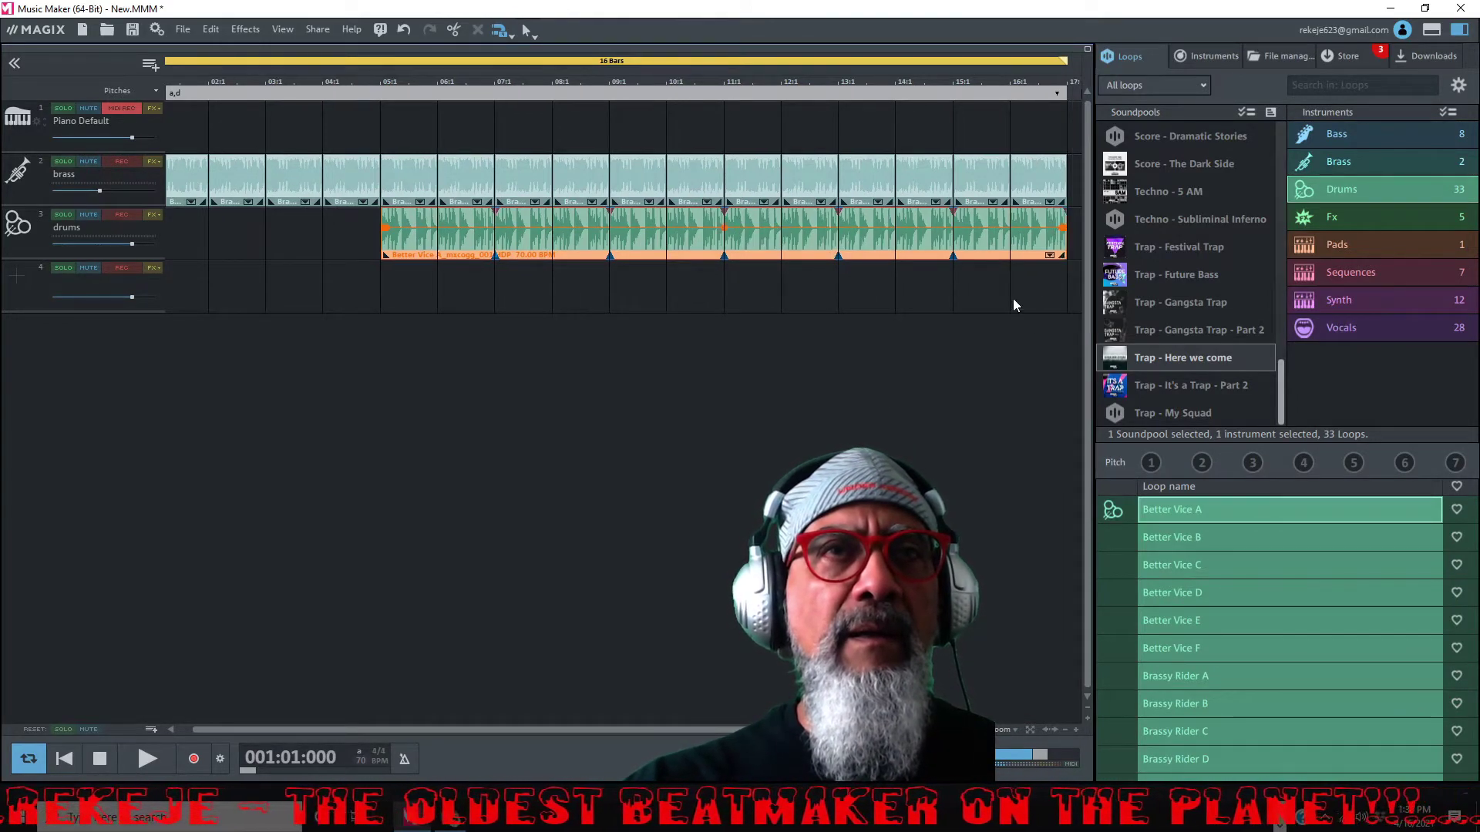
Play the arrangement from the start to hear the drums come in under the brass at bar 5.
left_click_drag(474, 729, 399, 731)
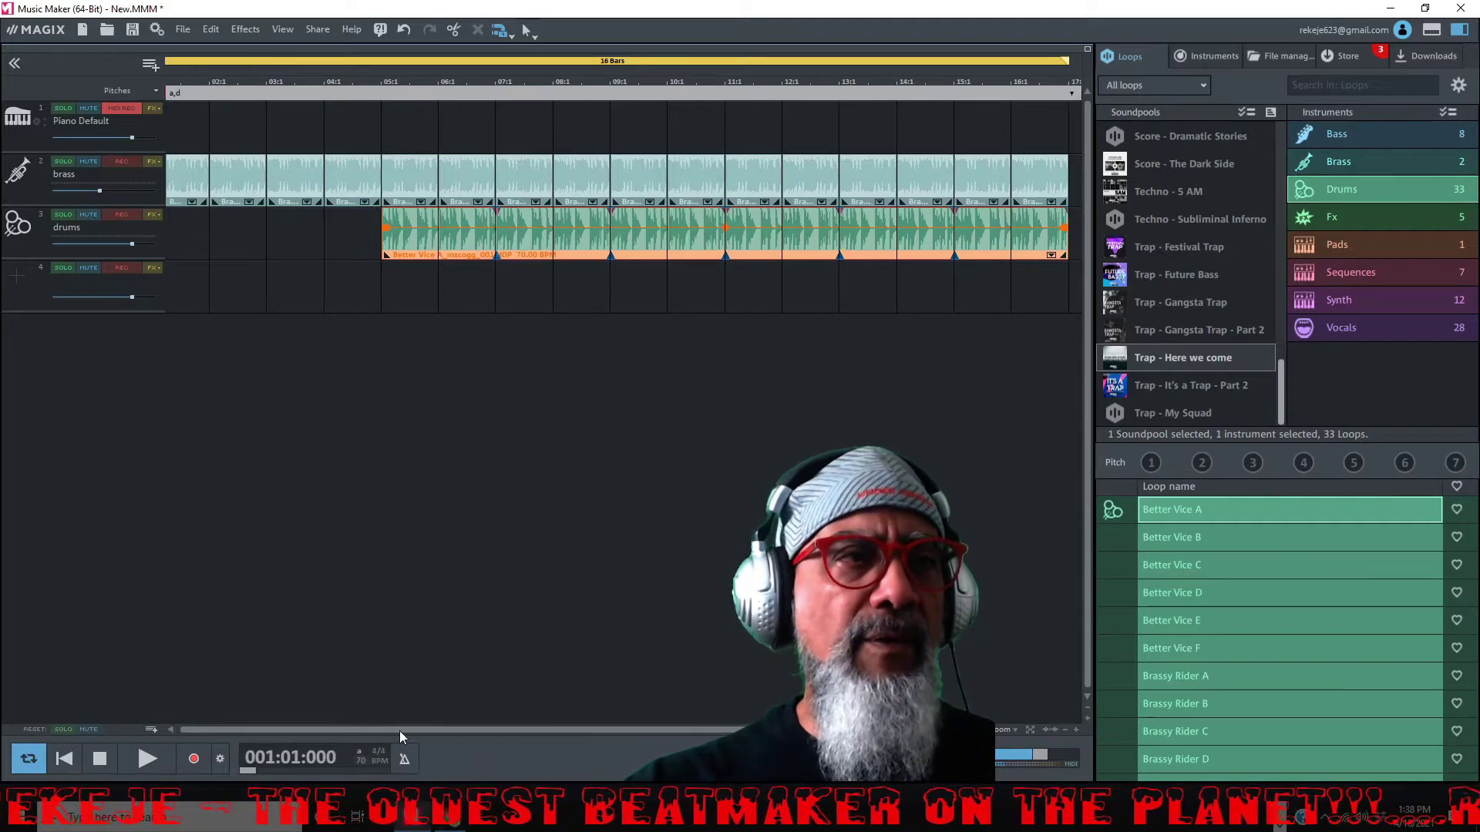
left_click(474, 466)
key("space")
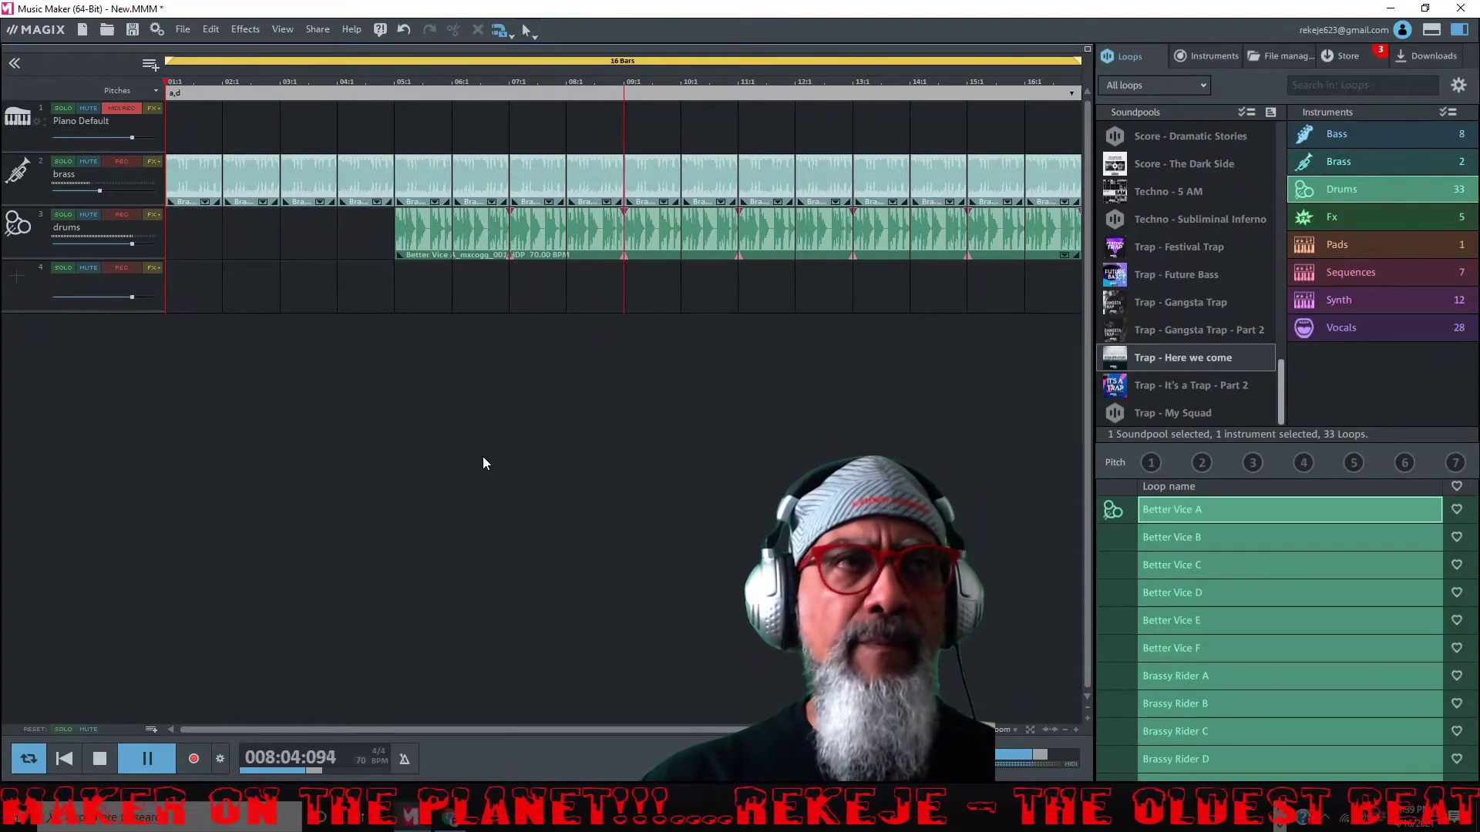
key("space")
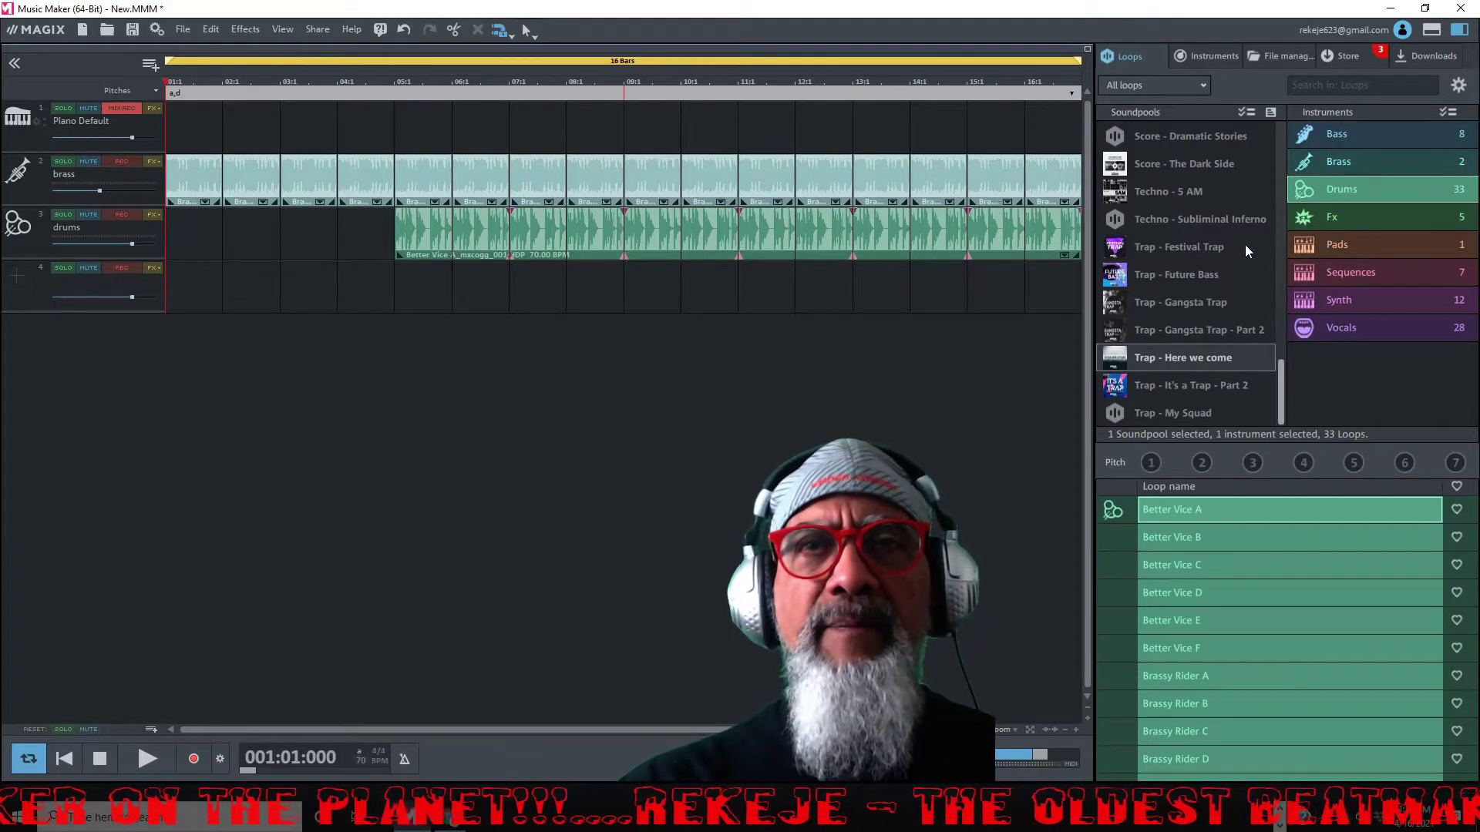
Preview the synth loops Brassy Hit, Brassy Hollow A and Urban Dual in pitch 6.
left_click(1339, 299)
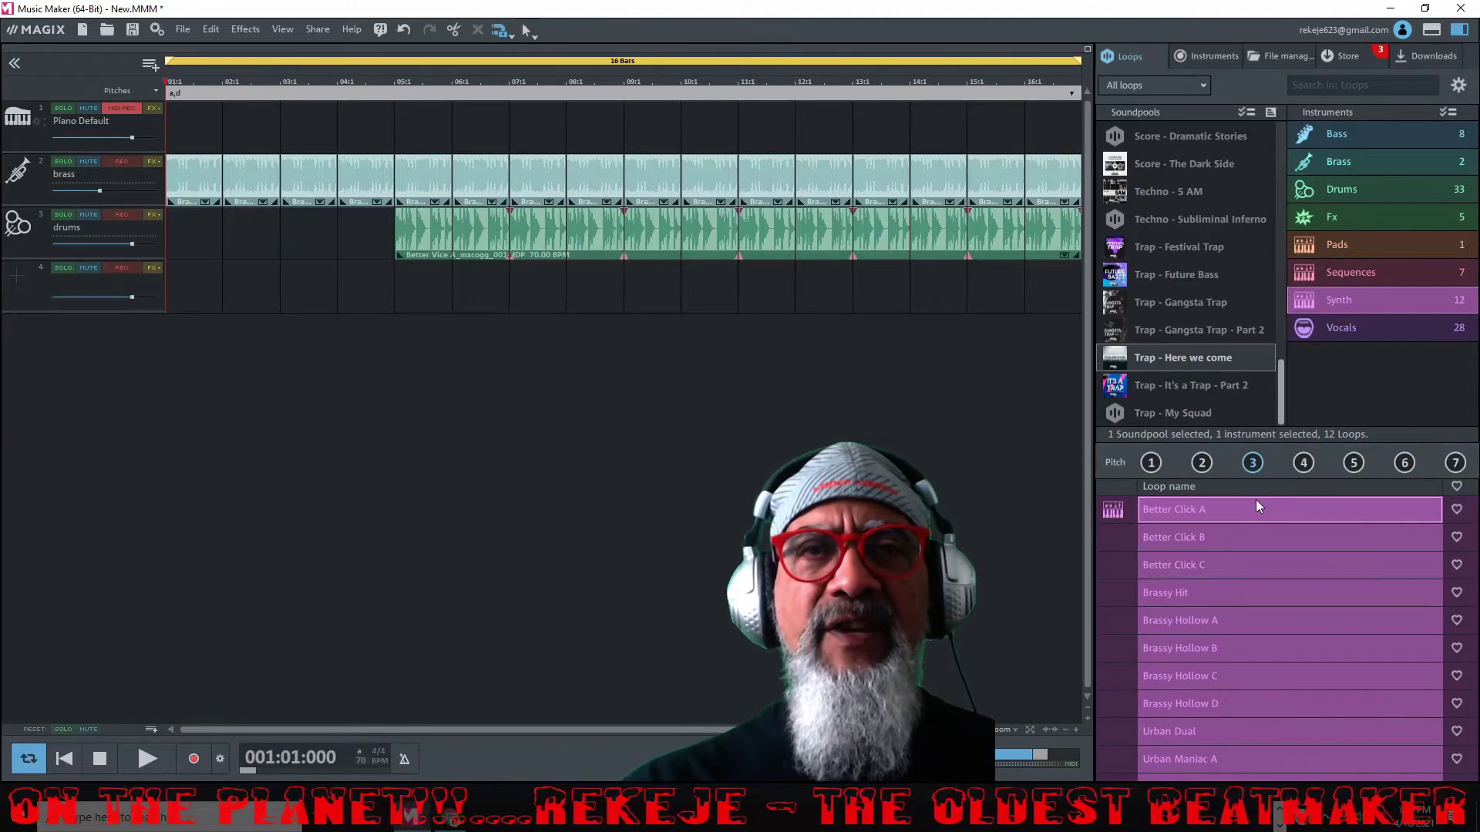
left_click(1411, 468)
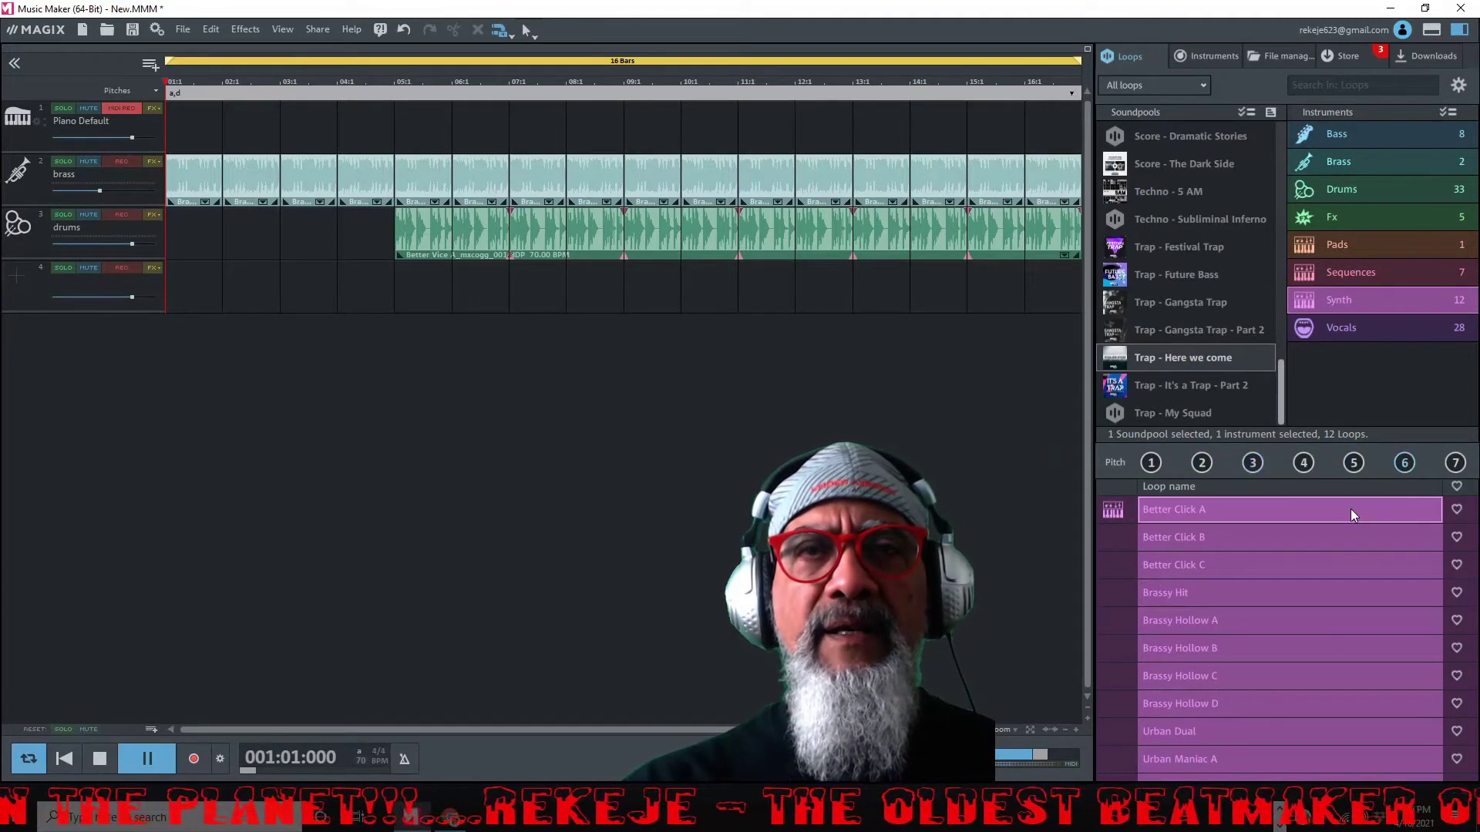
left_click(1194, 594)
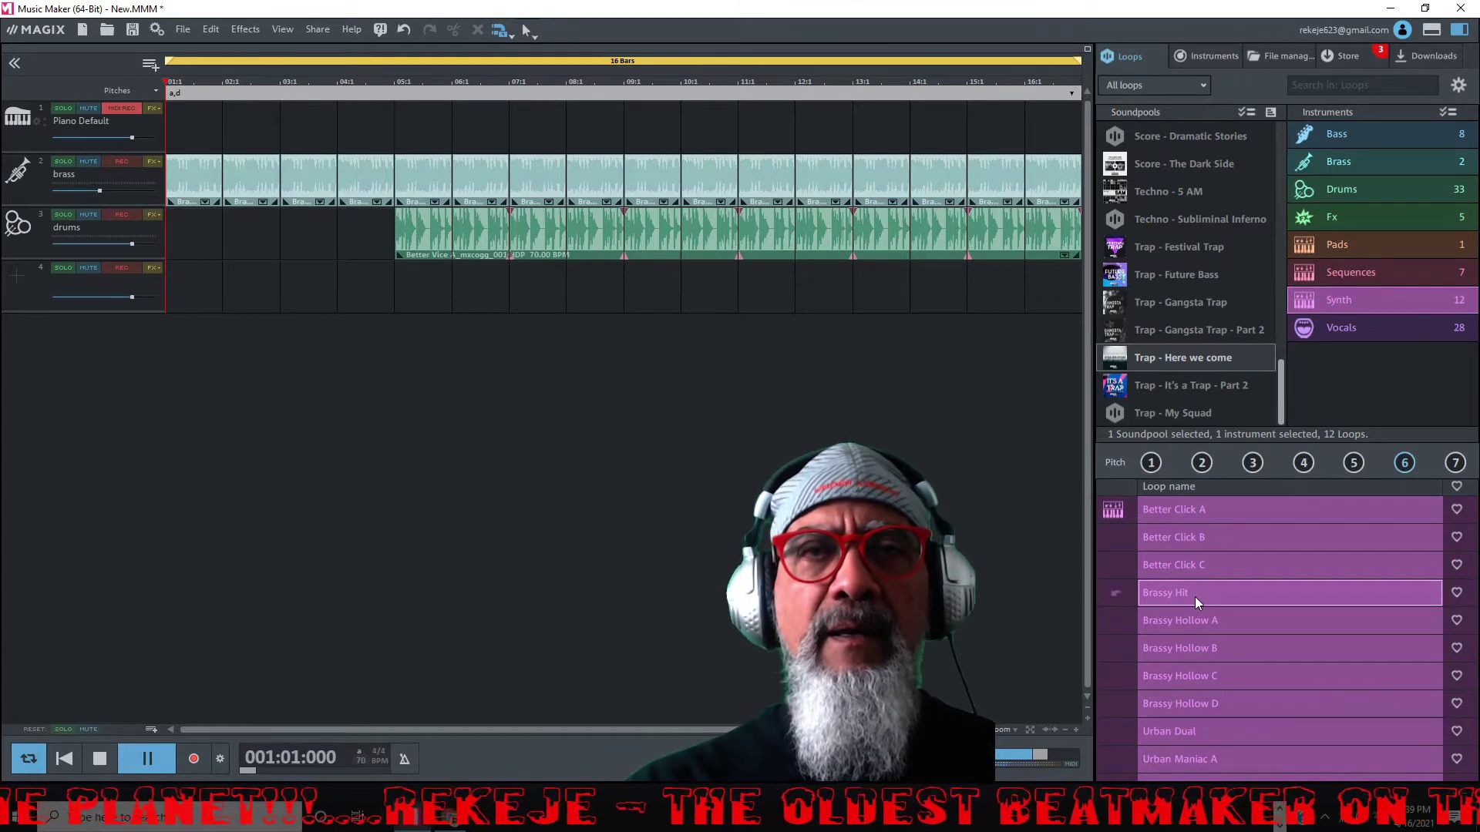
left_click(1191, 622)
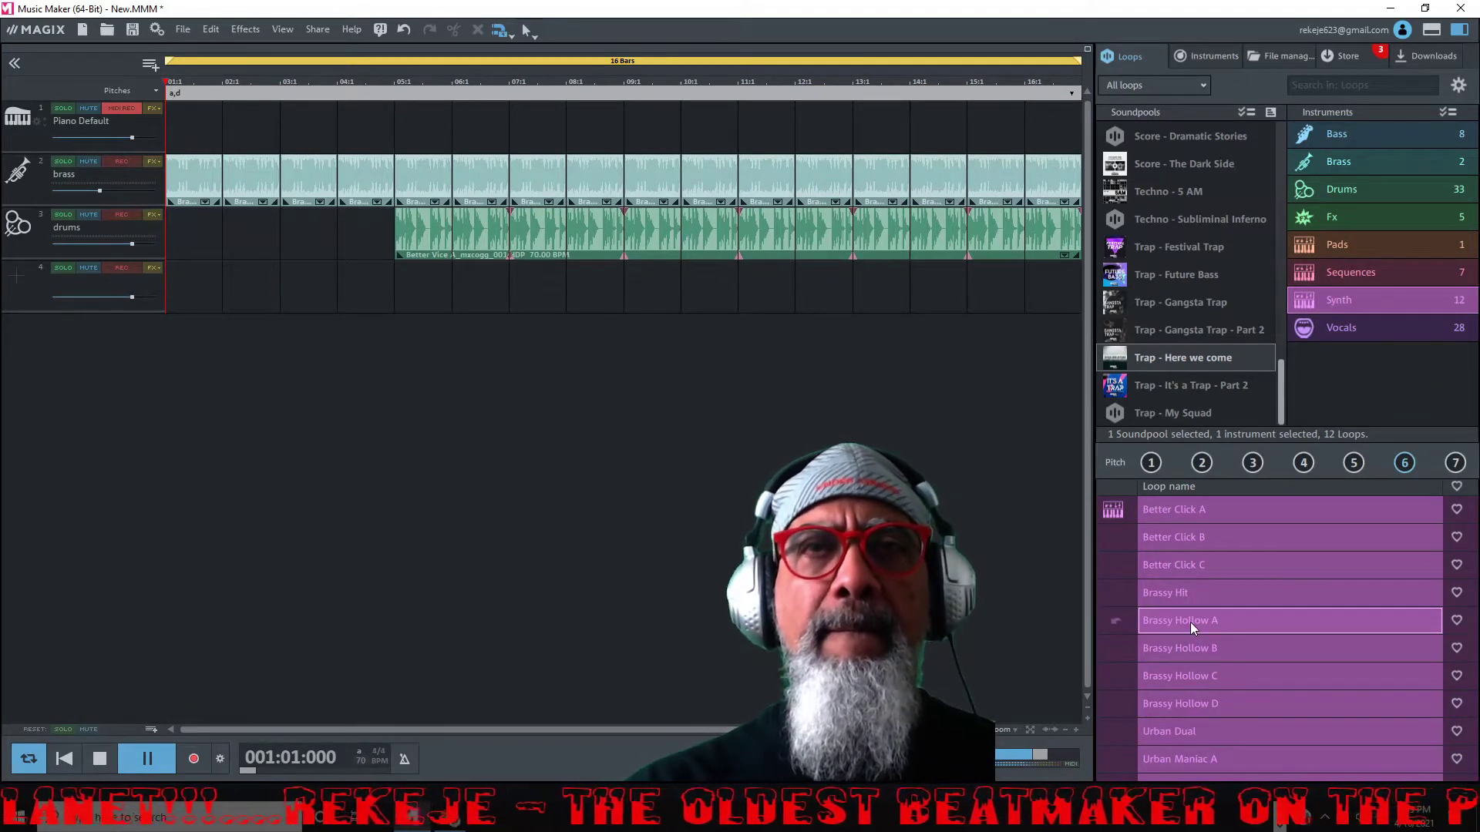
left_click(1163, 731)
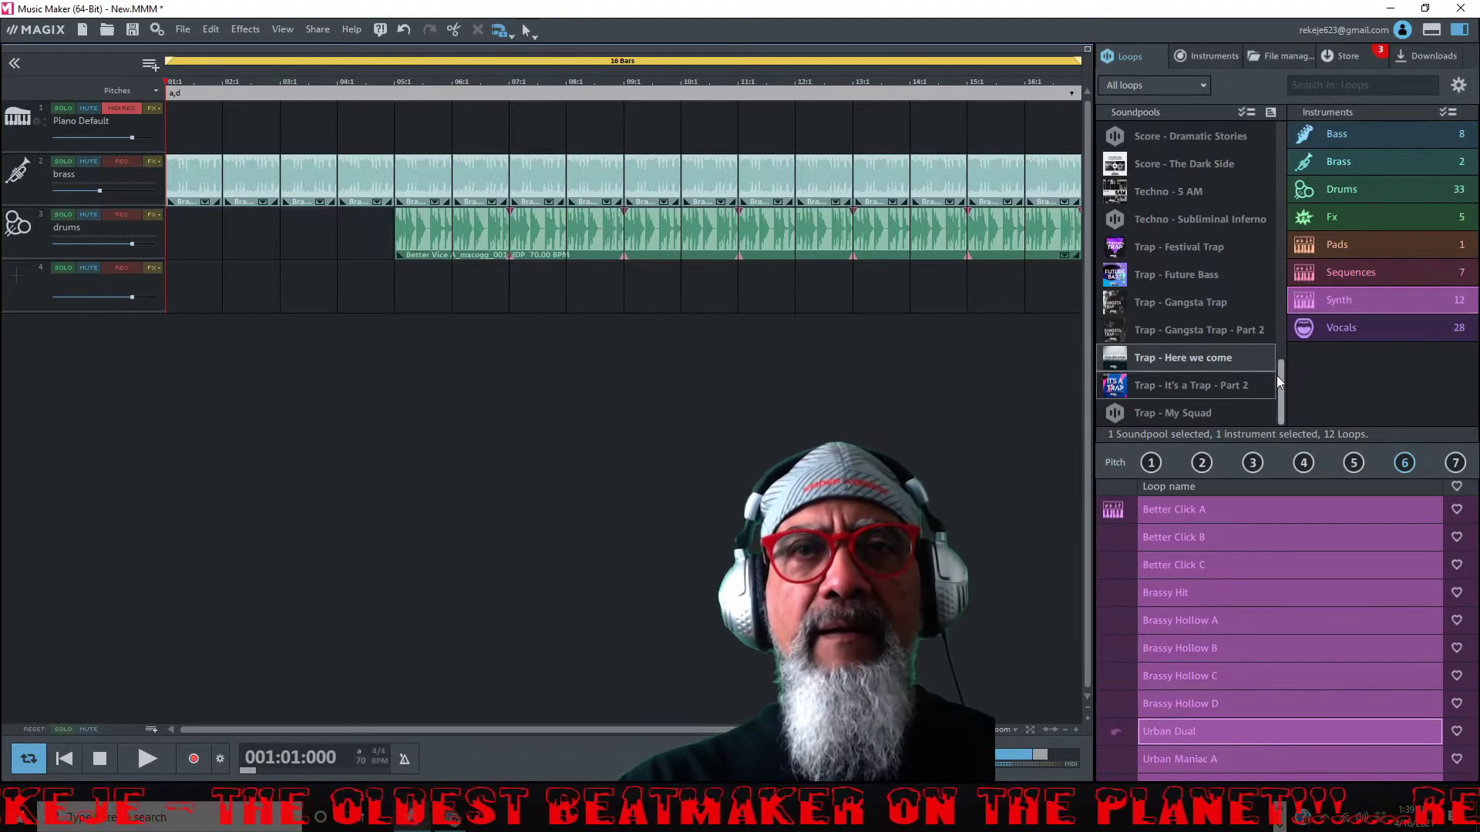
Switch to the RnB - Liquid RnB soundpool and list its Keys loops.
left_click_drag(1281, 376, 1278, 295)
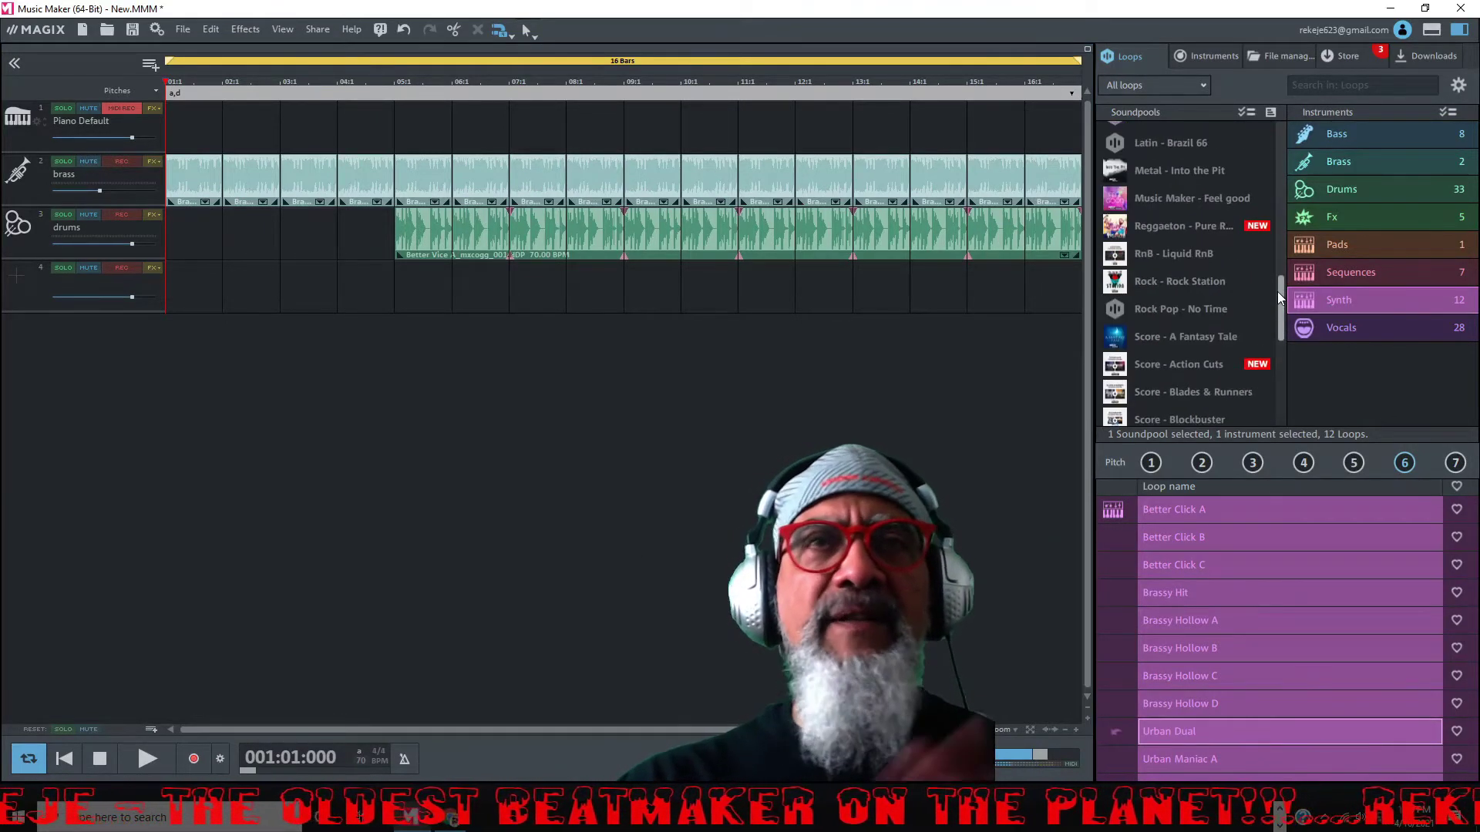
left_click(1170, 252)
left_click(1337, 274)
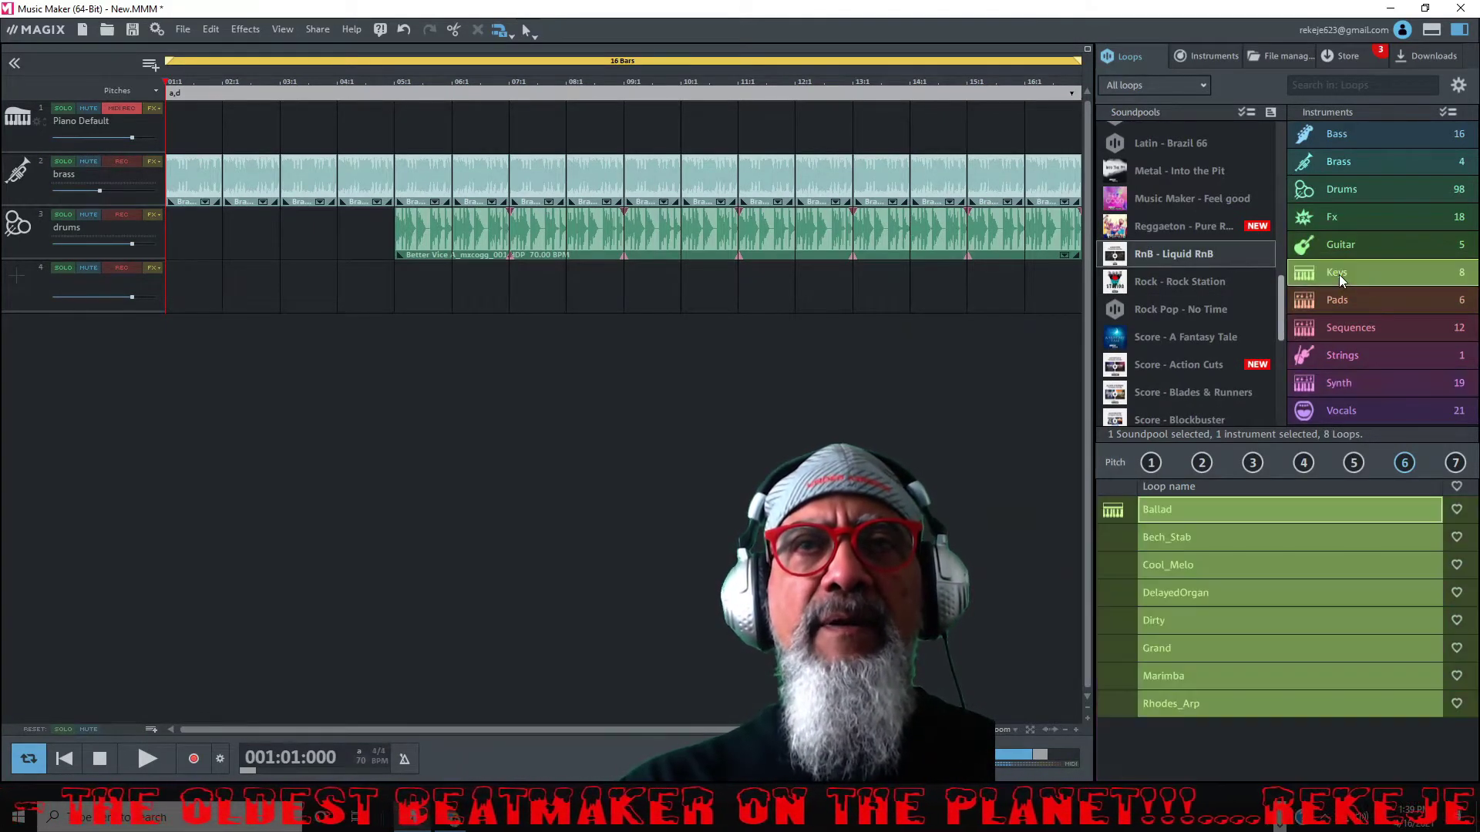
Preview the keys loops Bech_Stab, Cool_Melo and Ballad in pitch 6.
left_click(1209, 539)
left_click(1191, 570)
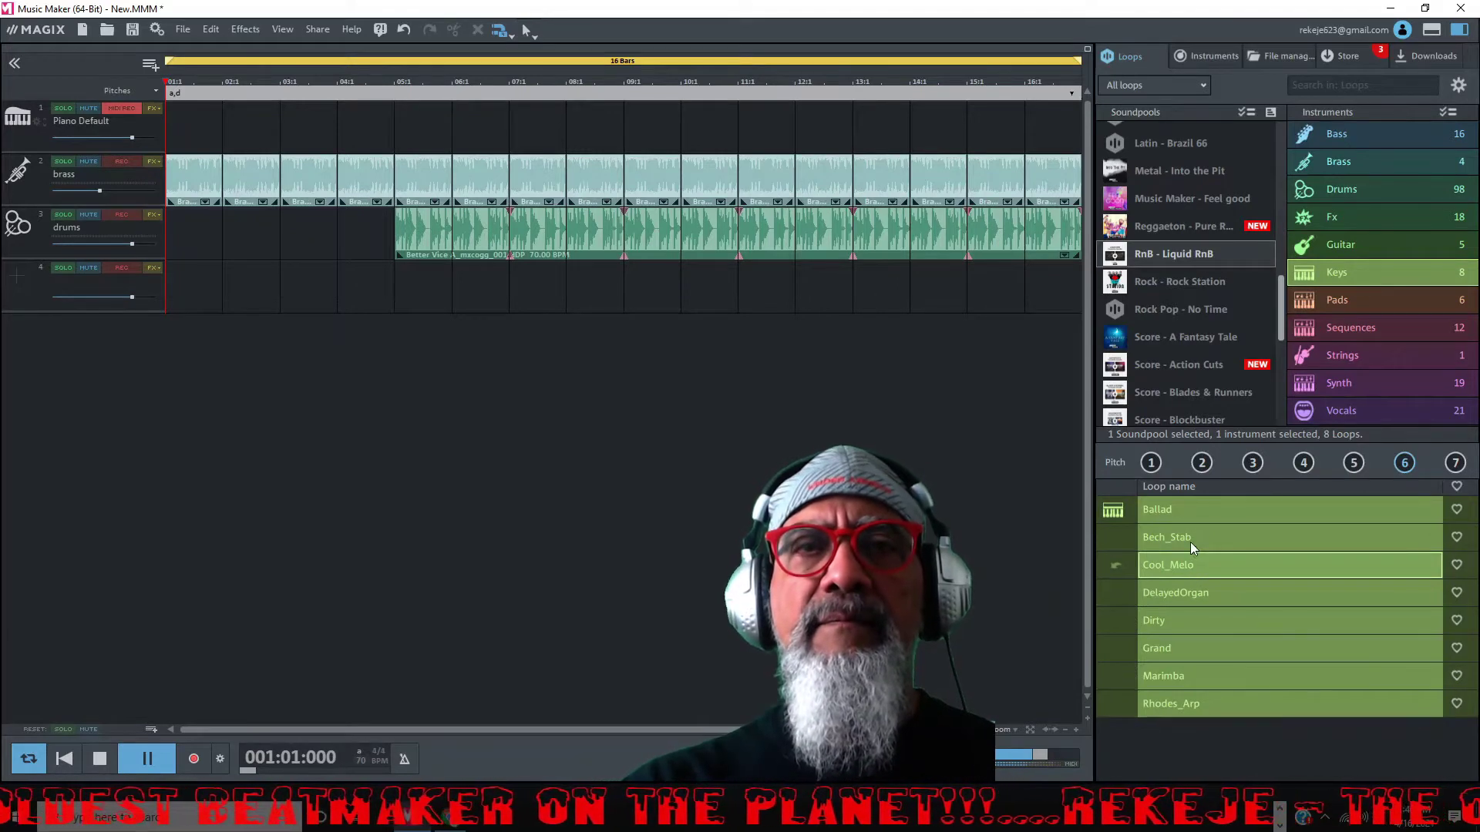
left_click(1196, 507)
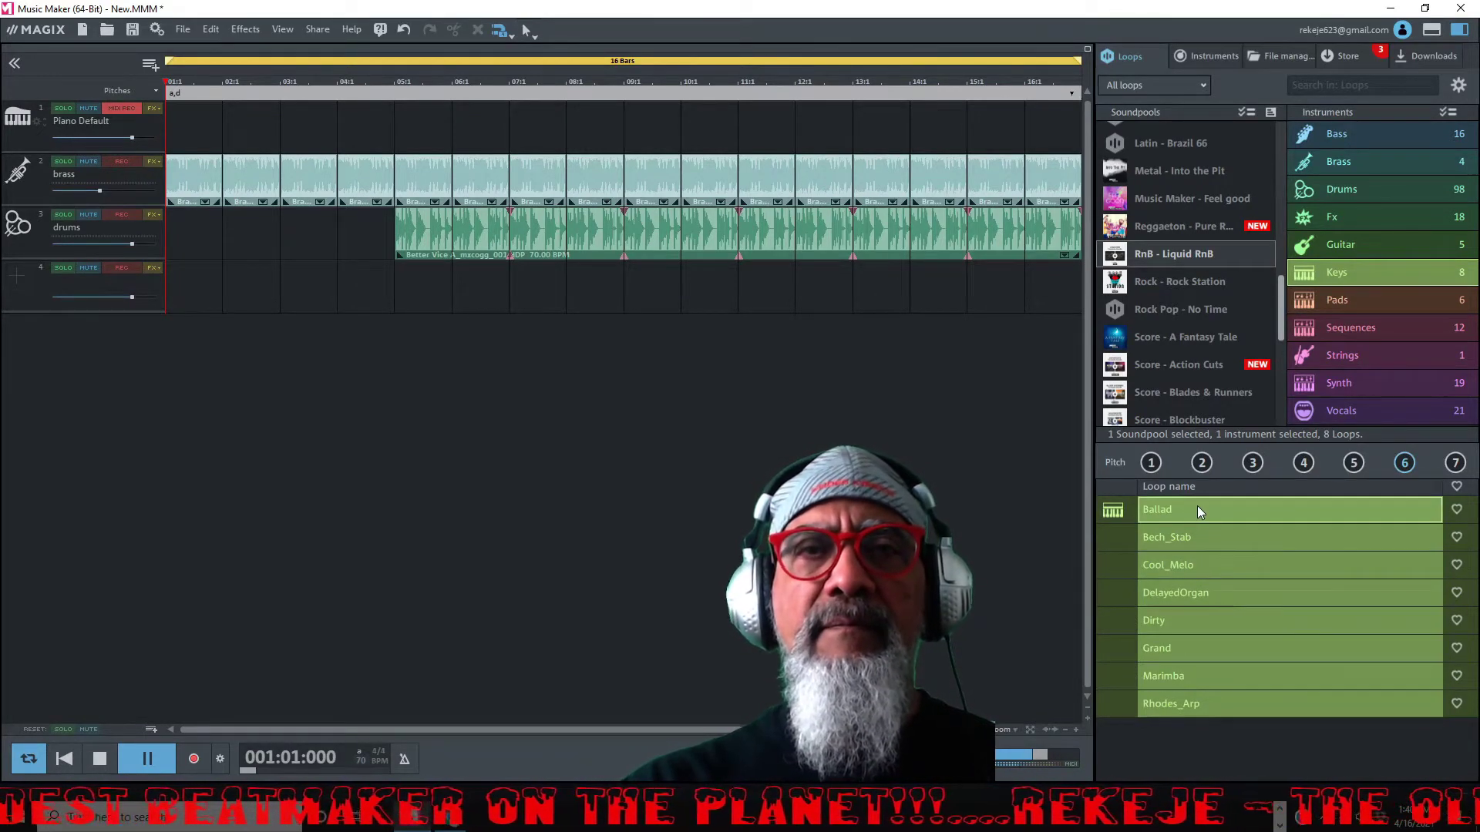
key("space")
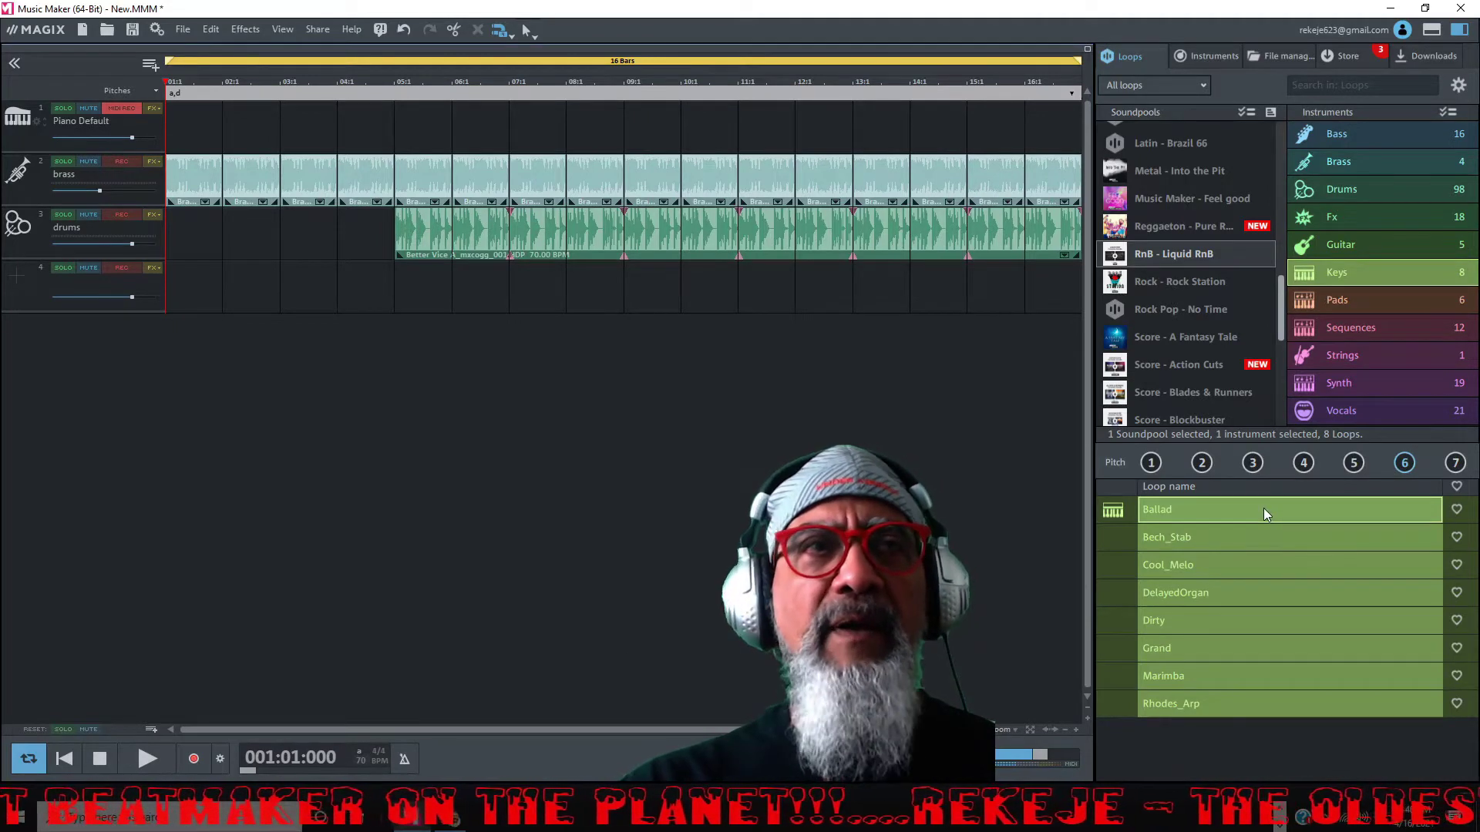
Place the Ballad keys loop on track 4 at bar 3 and lower the track's volume during playback.
left_click_drag(1264, 507, 324, 301)
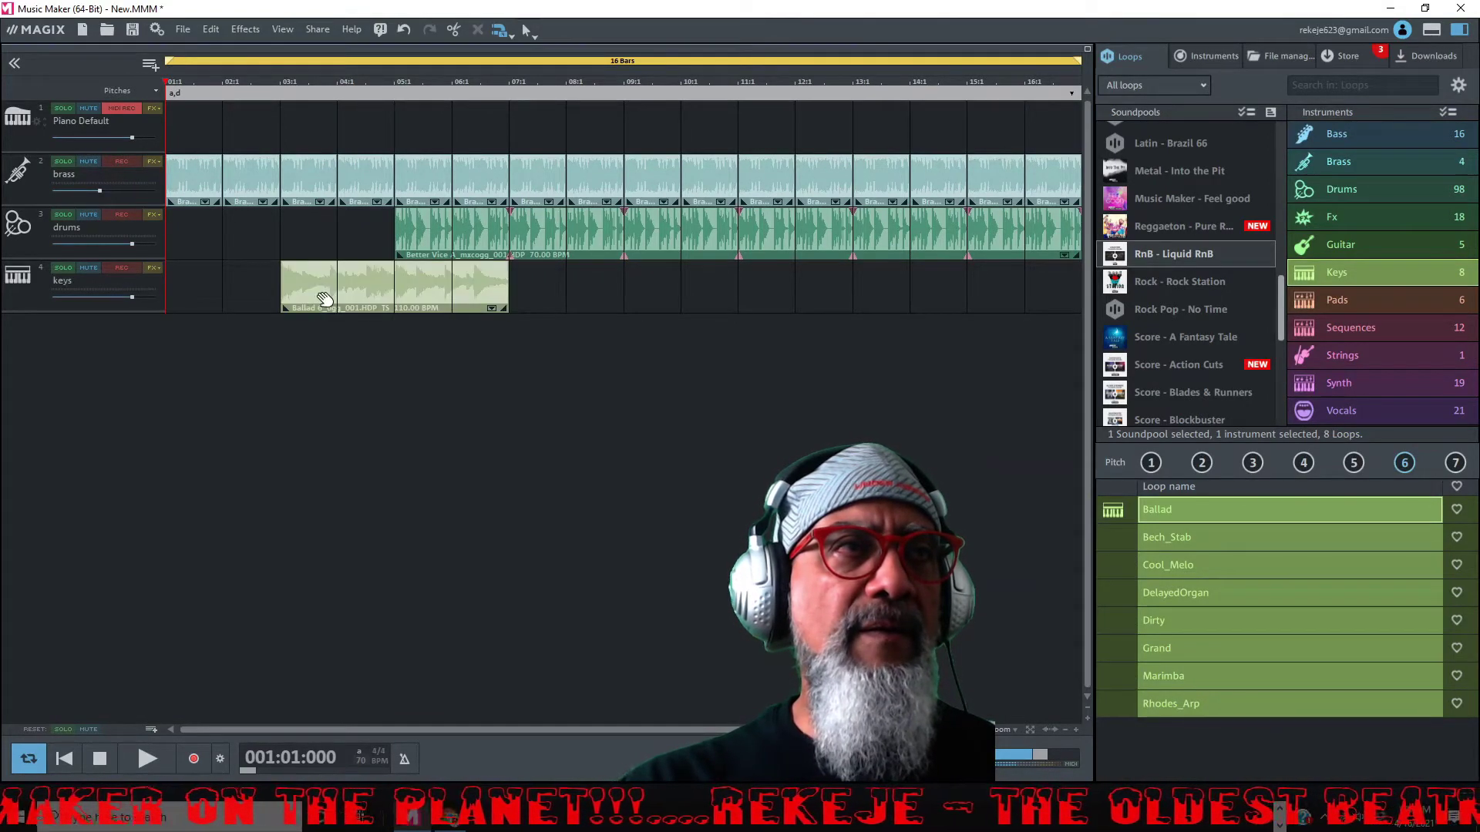
key("space")
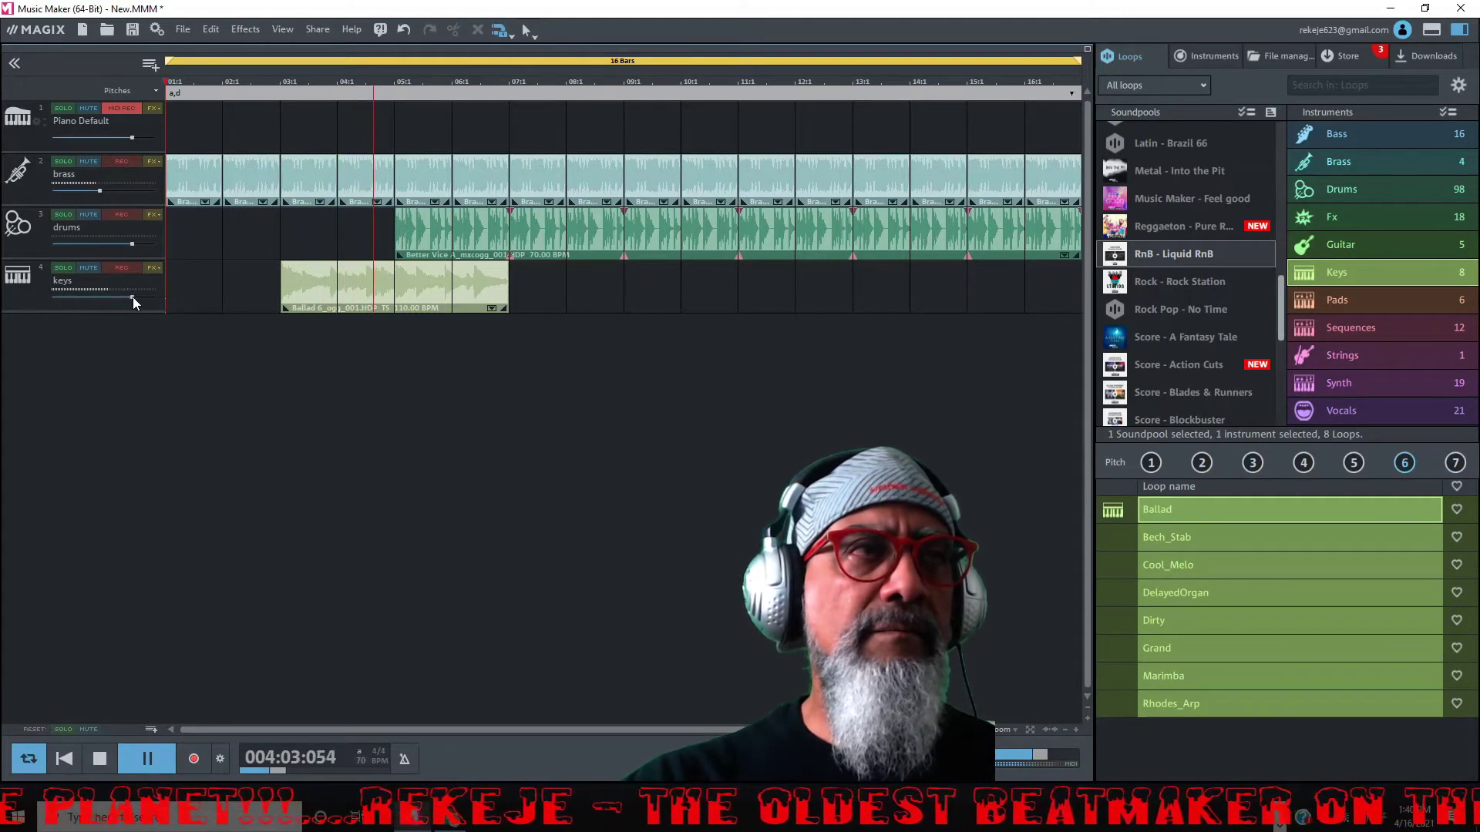
left_click_drag(133, 297, 94, 298)
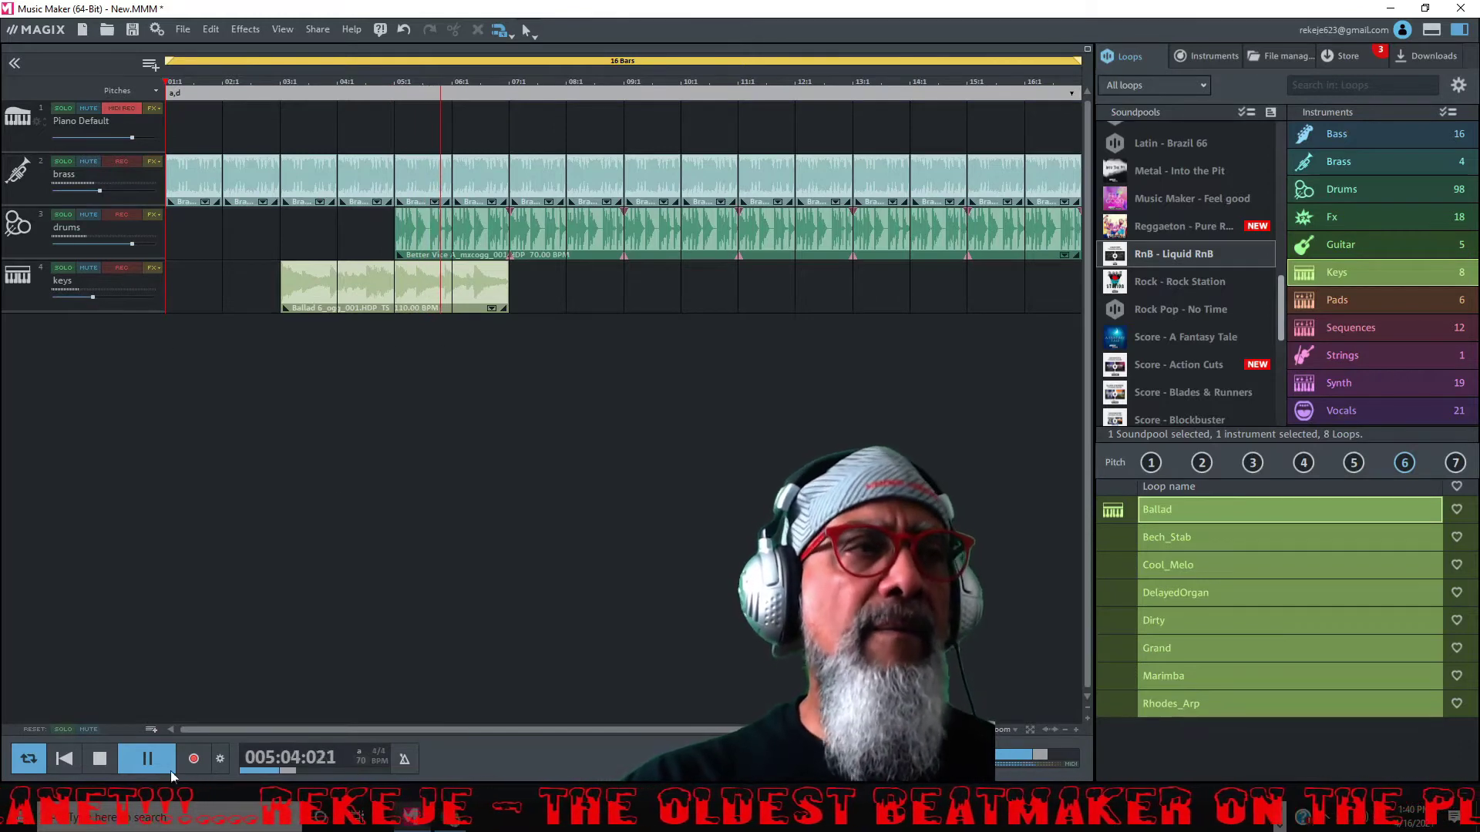
left_click(101, 758)
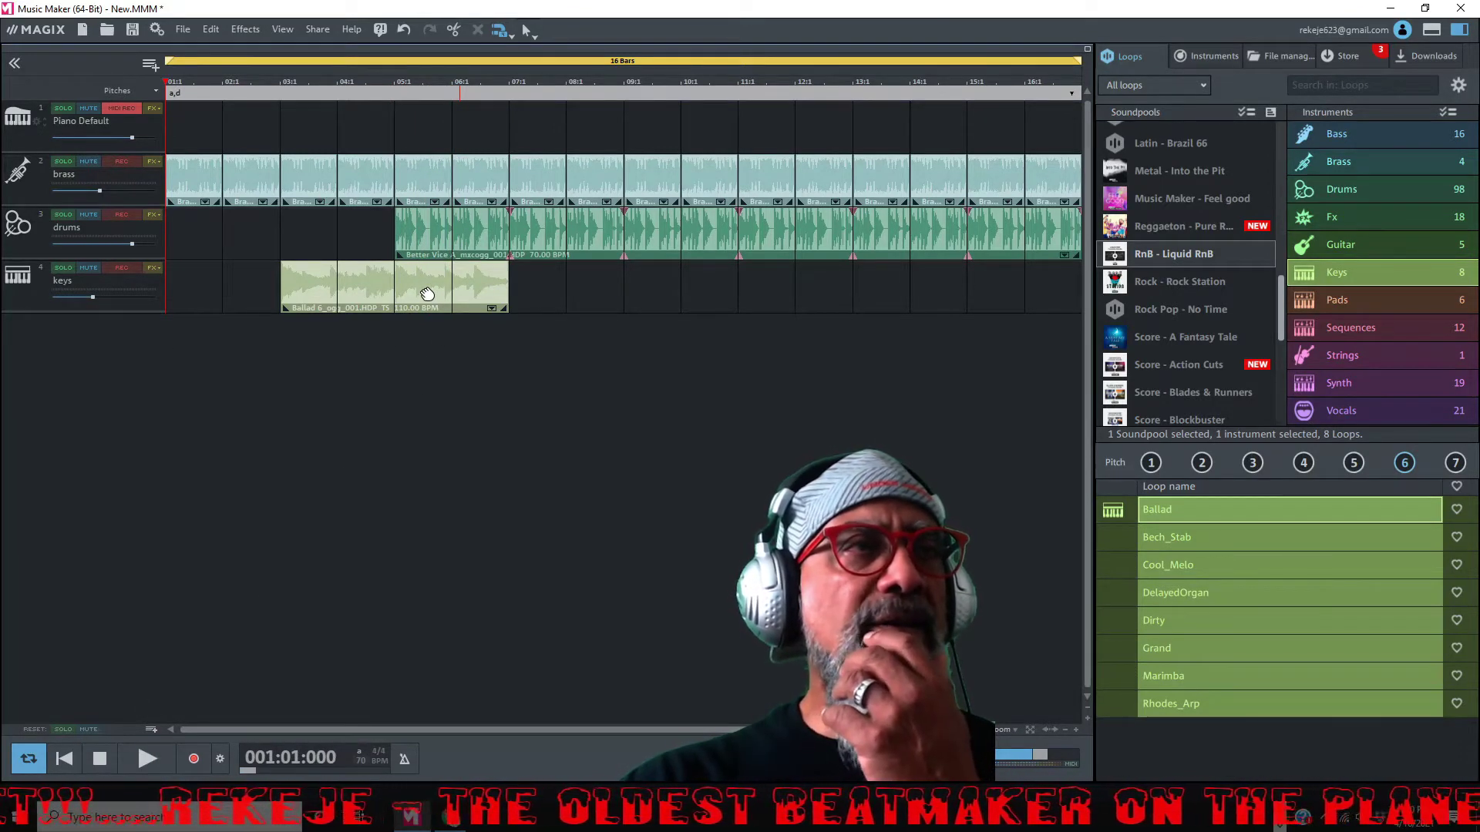
Move the keys clip to bar 1 and audition the keys track soloed, clearing the solo when finished.
left_click_drag(427, 295, 300, 305)
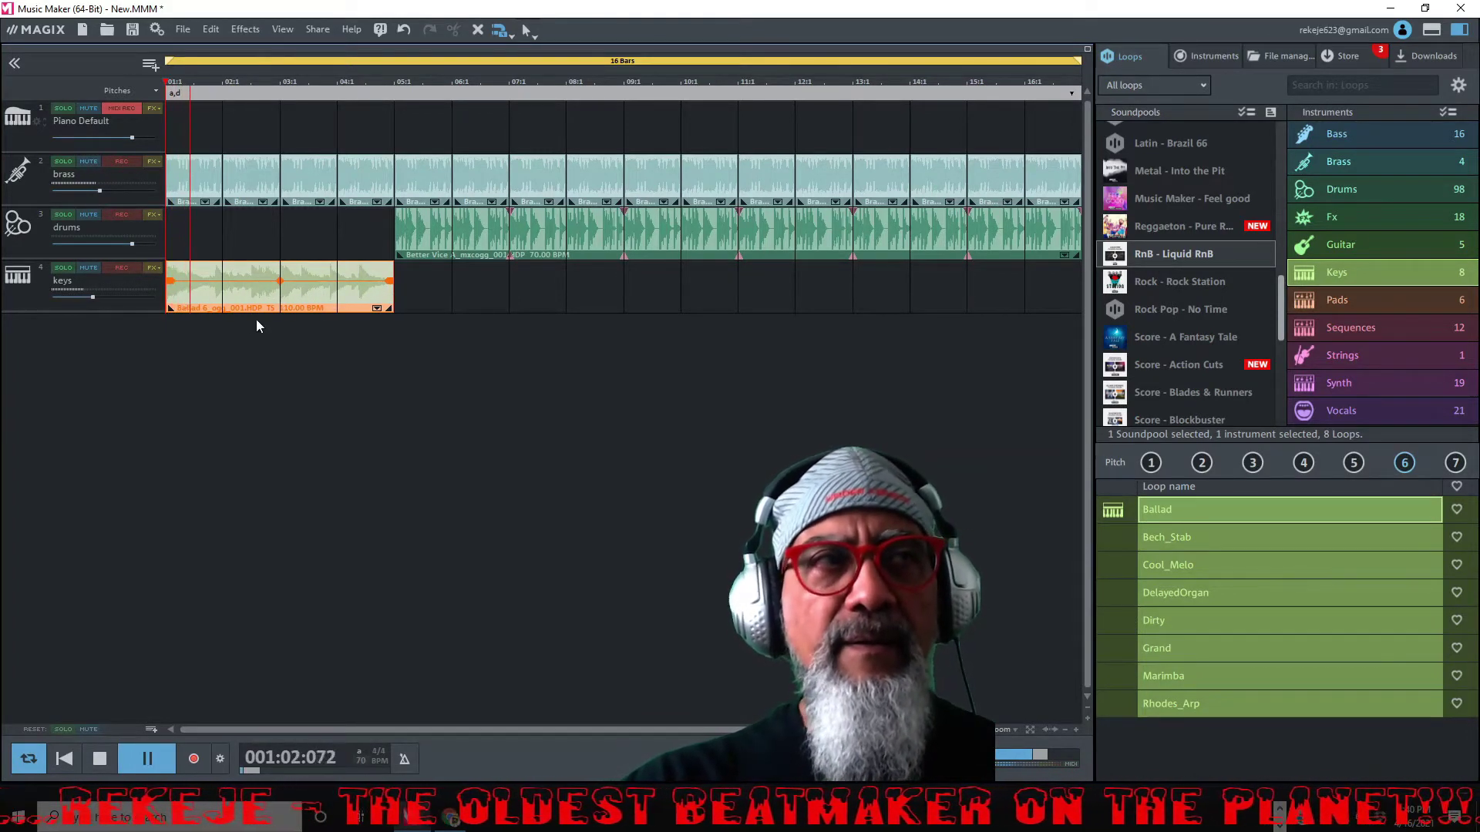
left_click(63, 268)
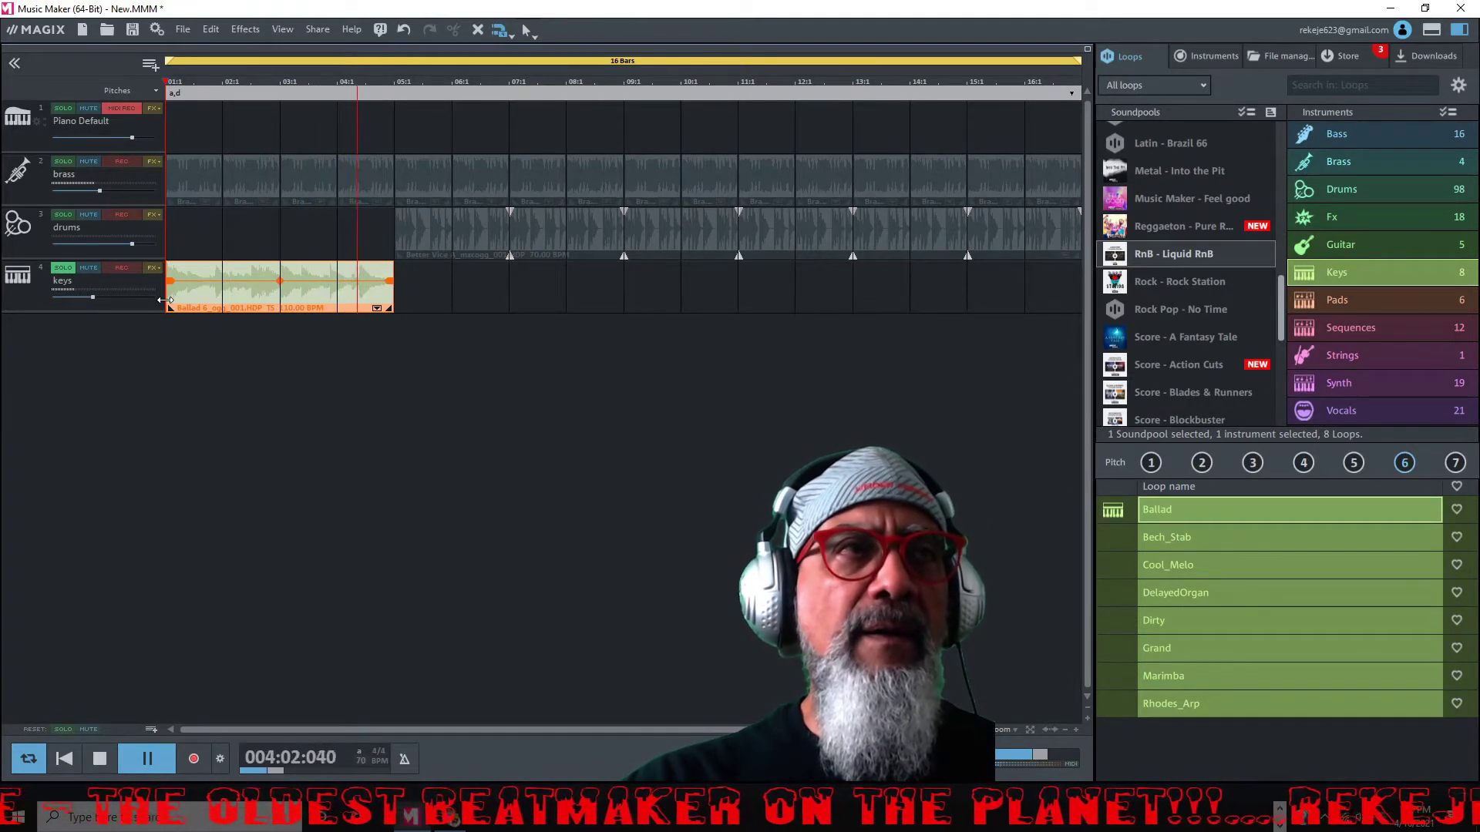
left_click(62, 268)
key("space")
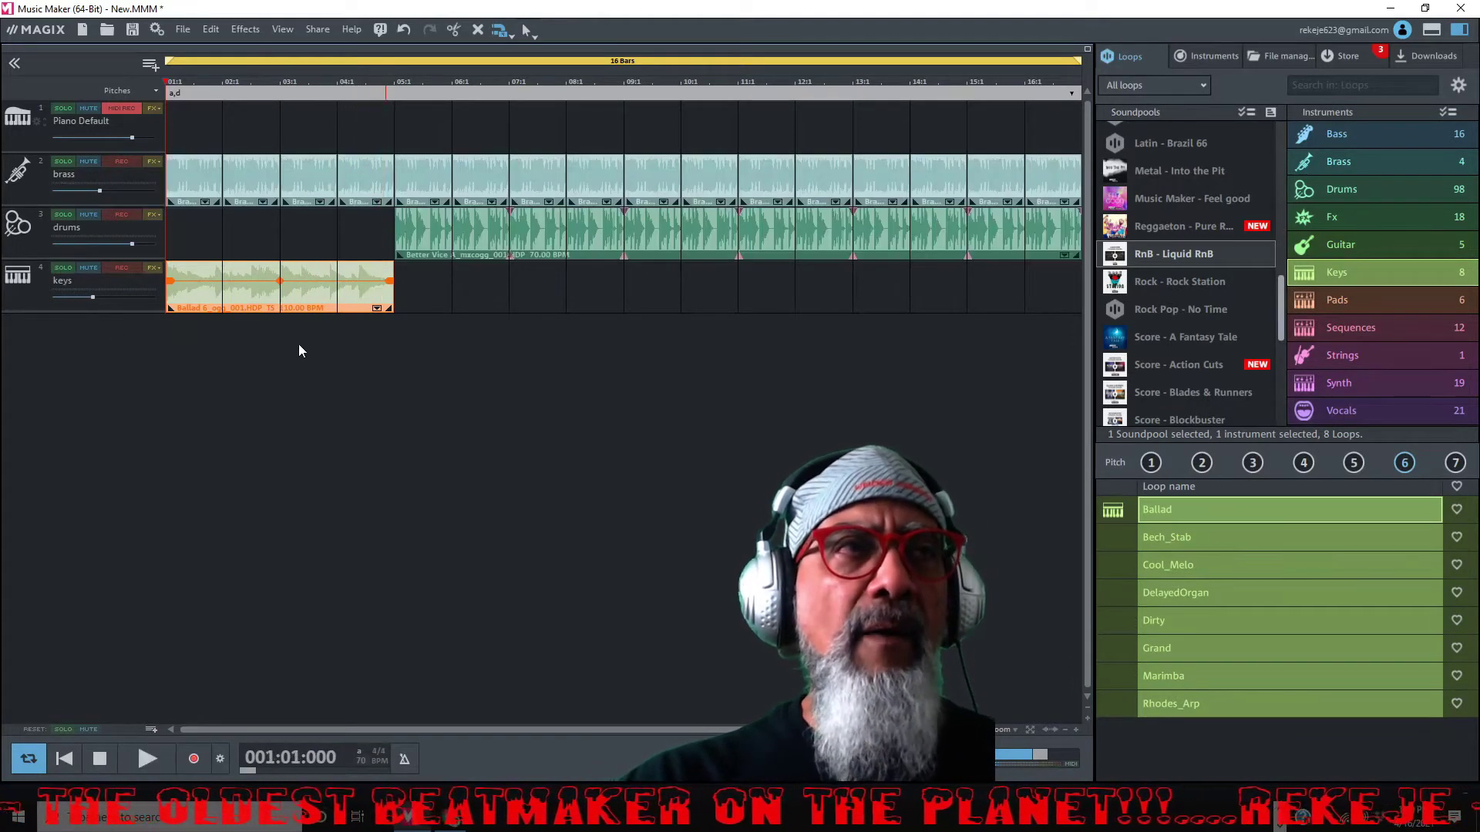
Move the keys clip to start at bar 5 with the drums and play the arrangement to check it.
left_click_drag(297, 297, 531, 302)
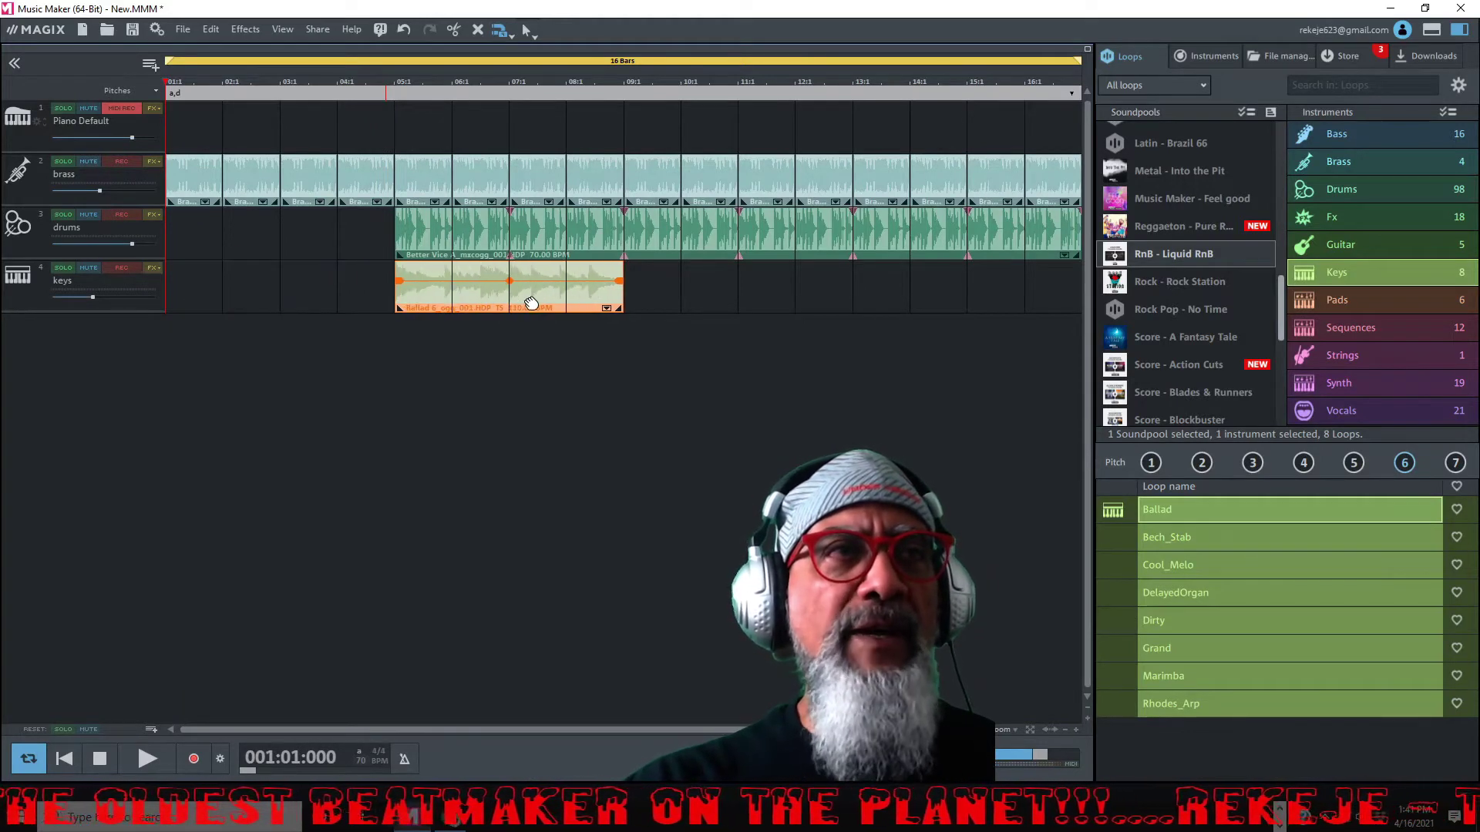
left_click(567, 430)
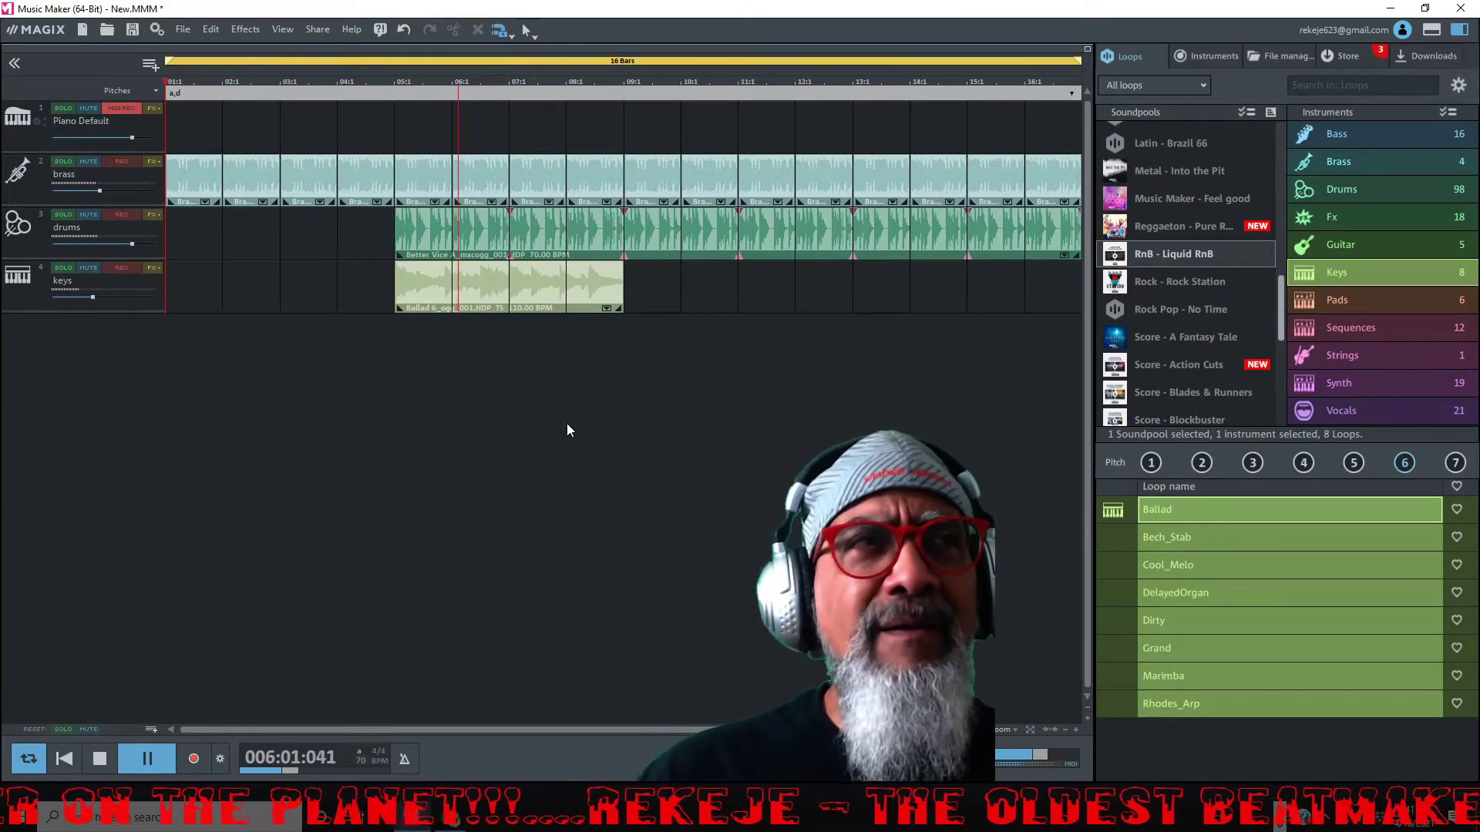
key("space")
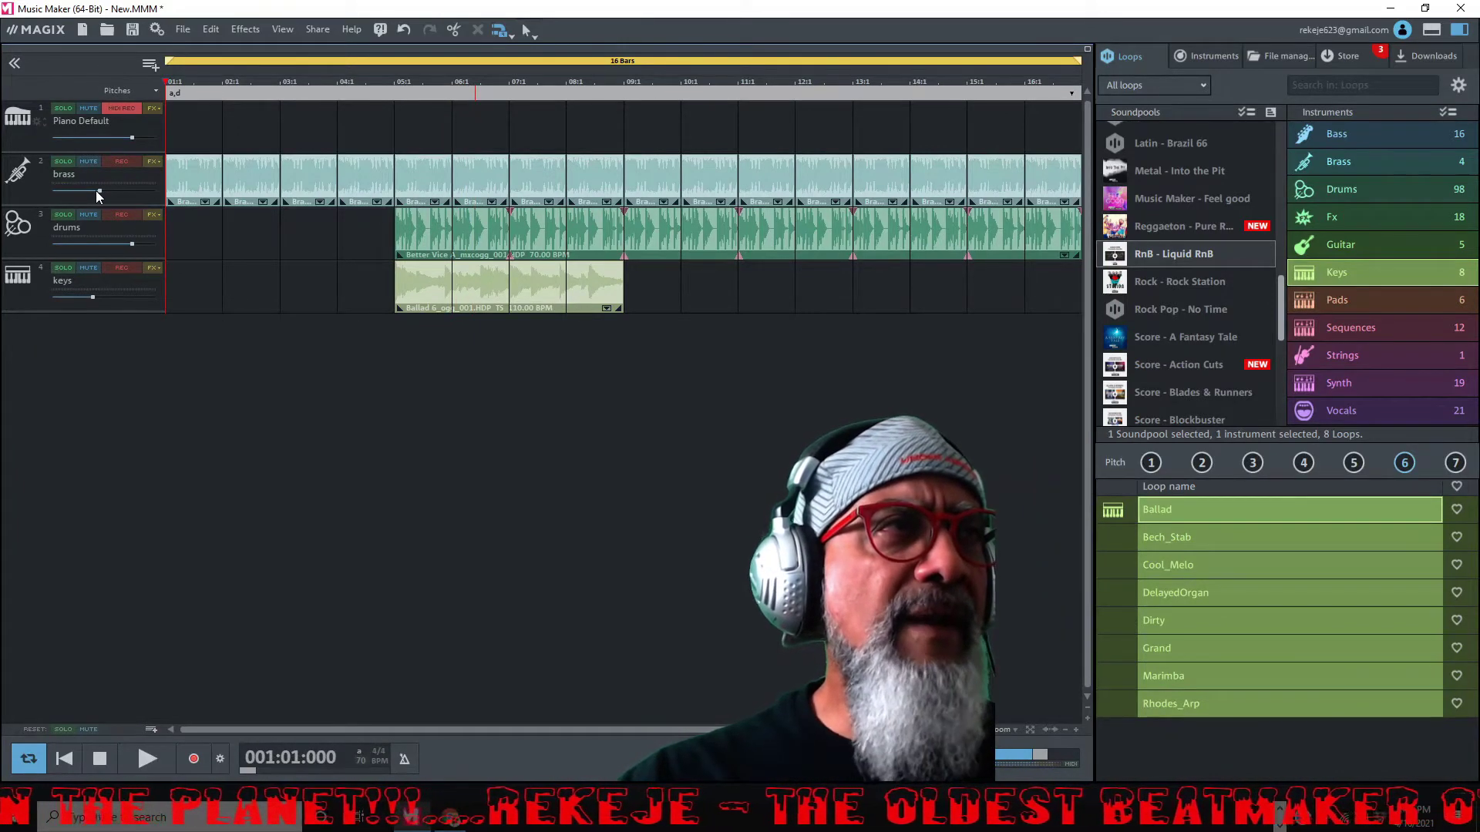
Balance the mix during playback by slightly lowering the brass volume and readjusting the keys volume.
left_click_drag(99, 191, 77, 192)
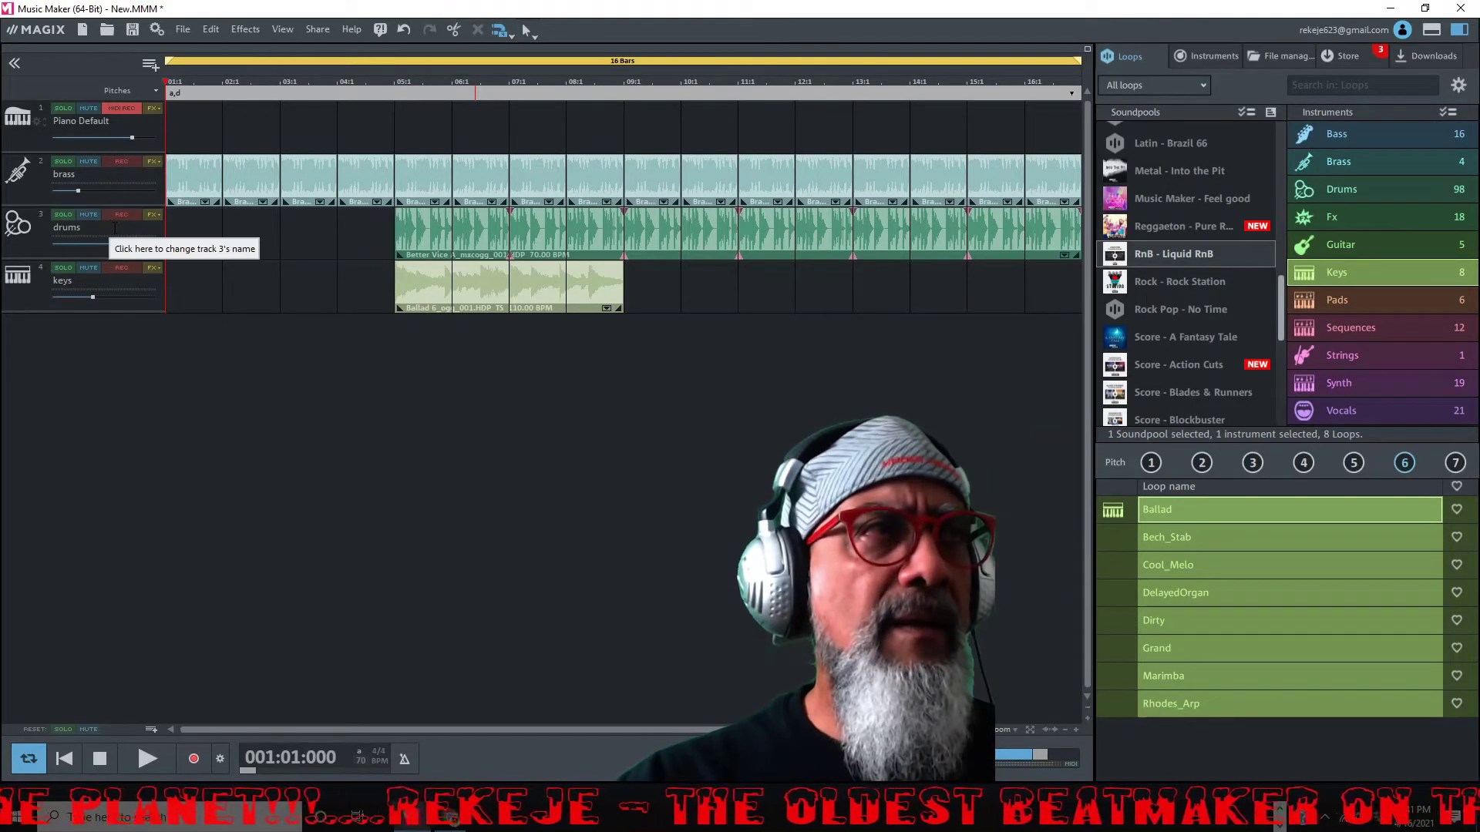
left_click(146, 759)
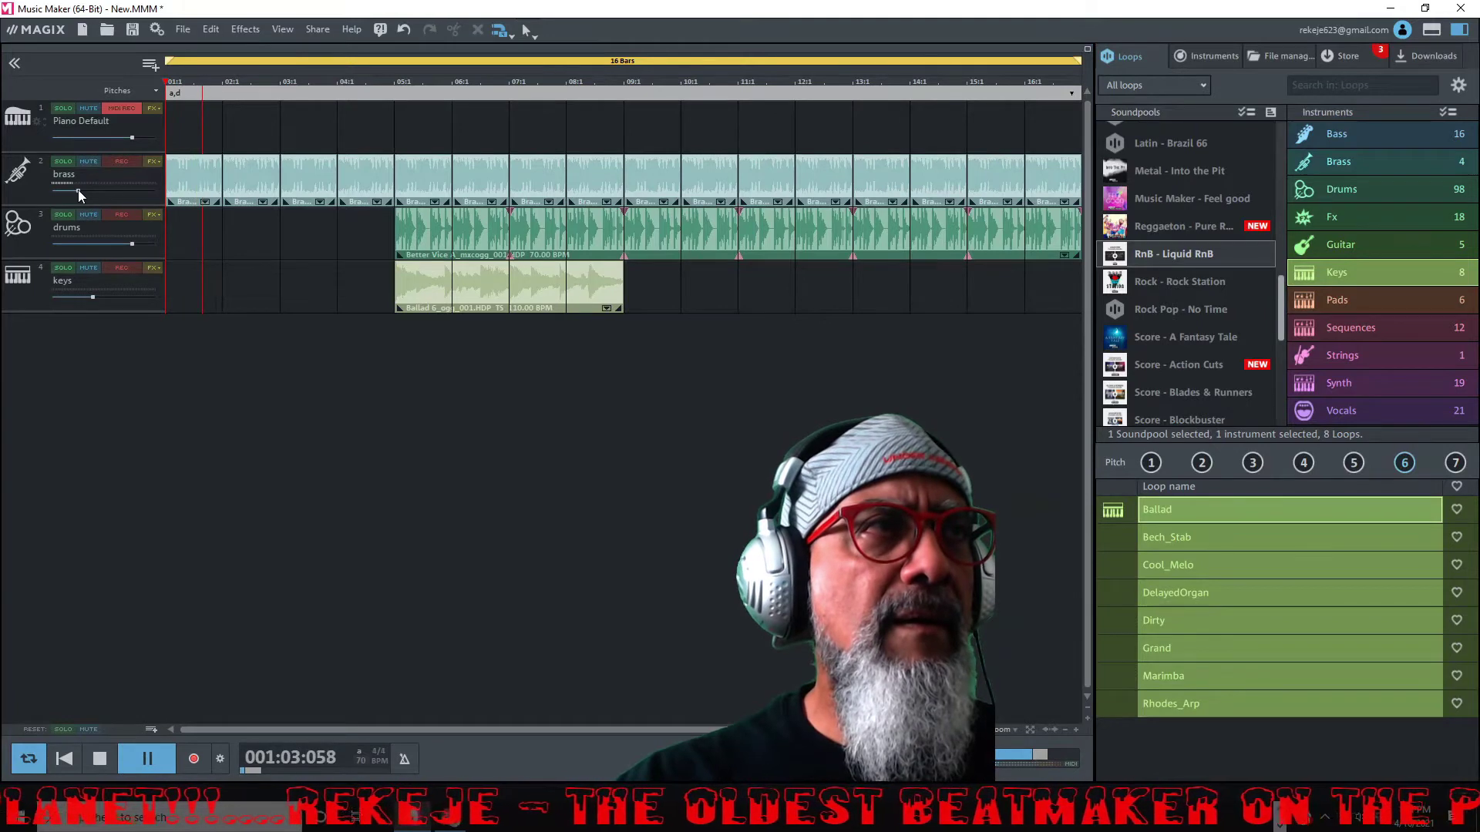
mouse_move(77, 190)
left_mouse_down()
mouse_move(98, 192)
mouse_move(91, 201)
left_mouse_up()
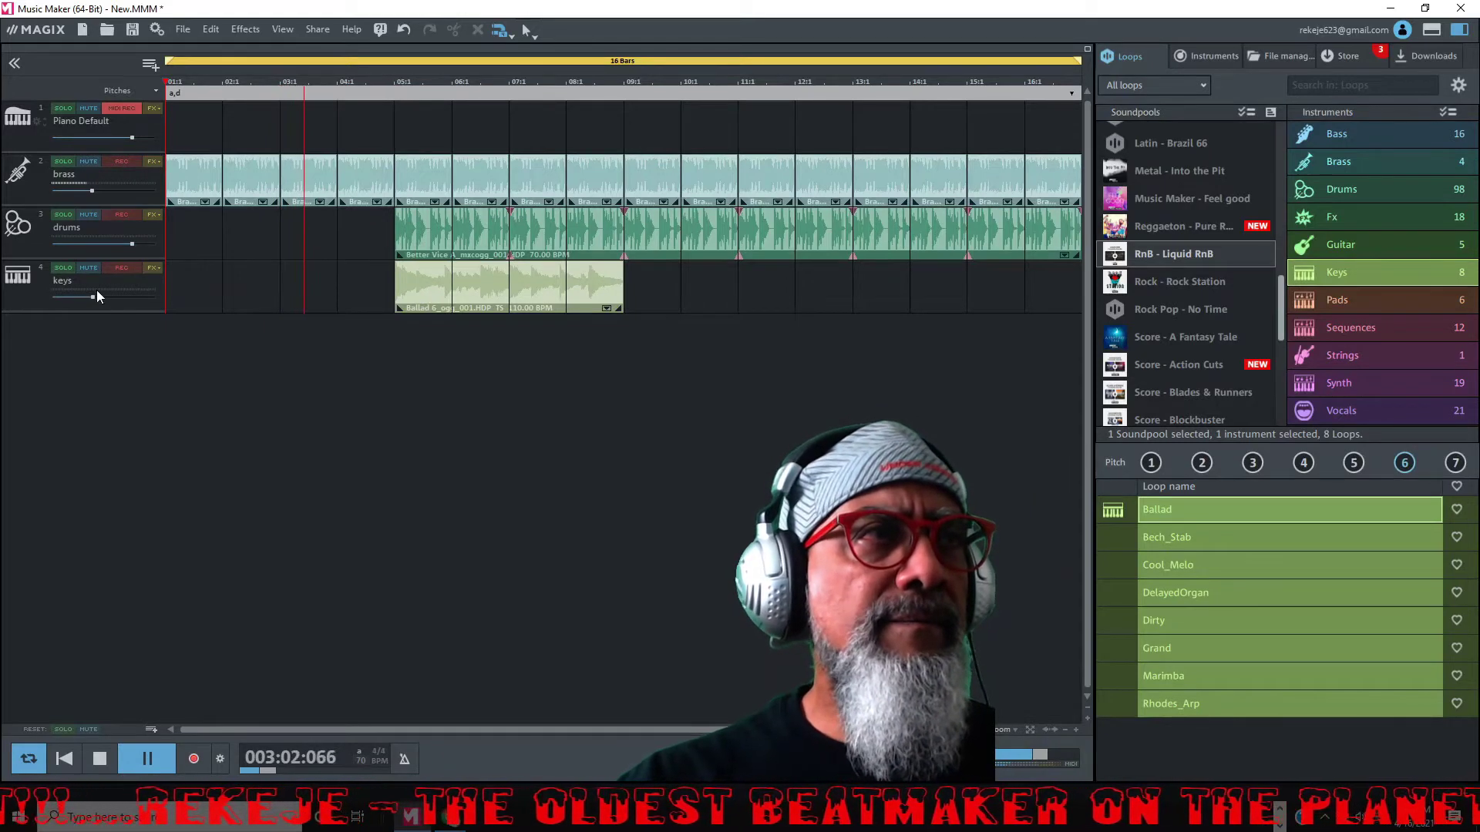
left_click_drag(91, 297, 109, 299)
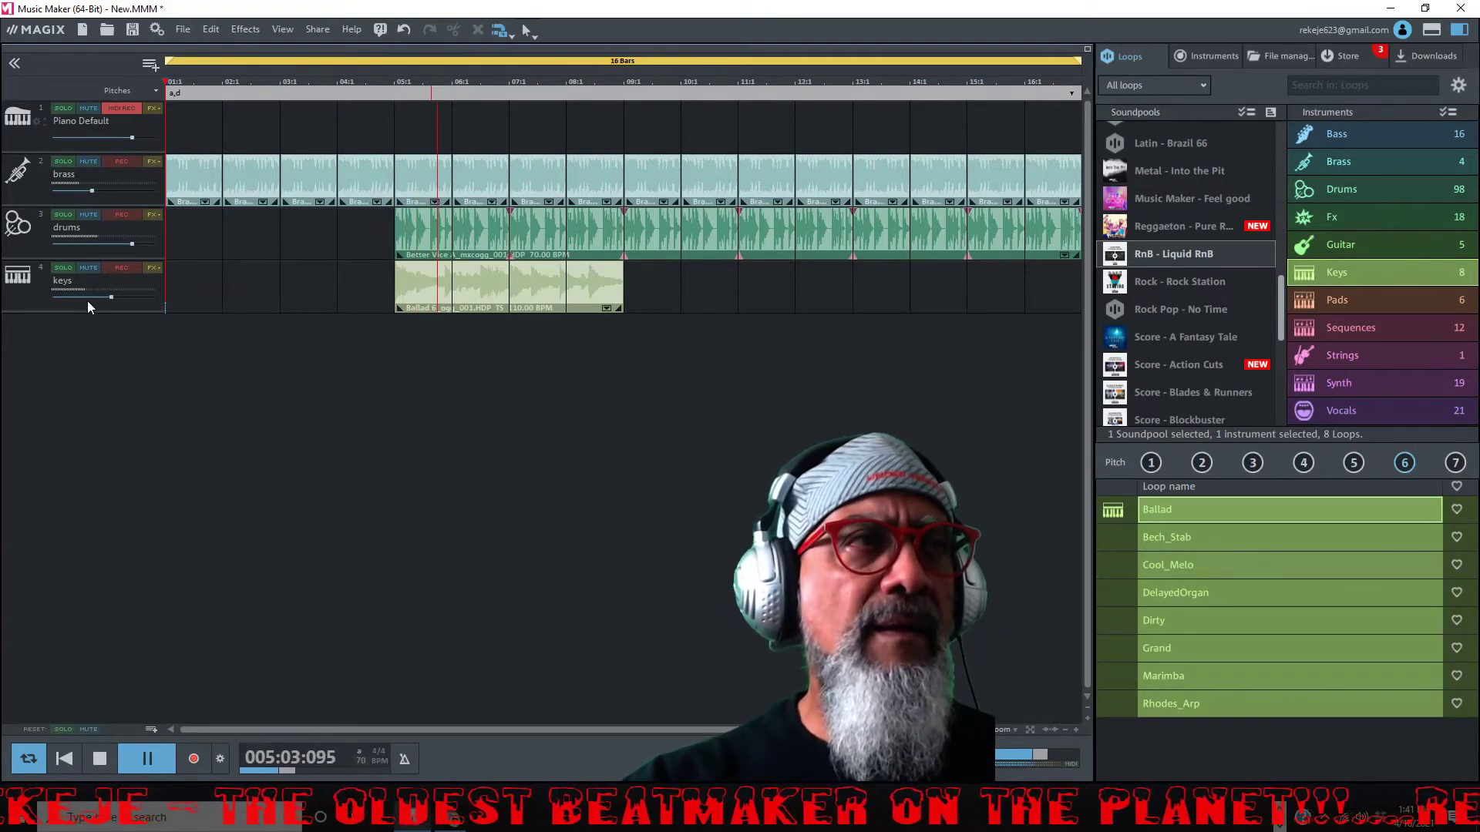
left_click_drag(110, 298, 84, 298)
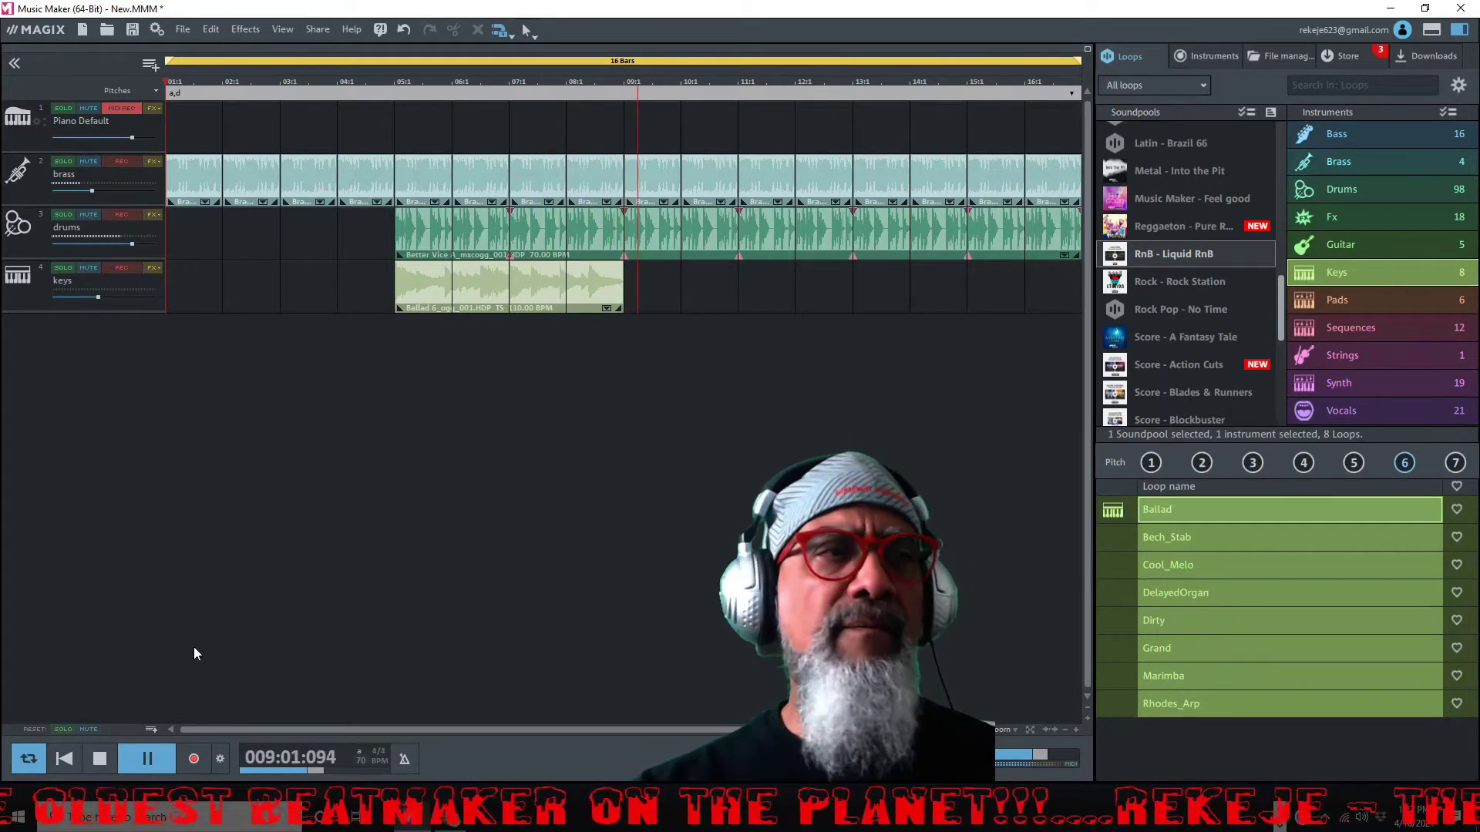
left_click(99, 759)
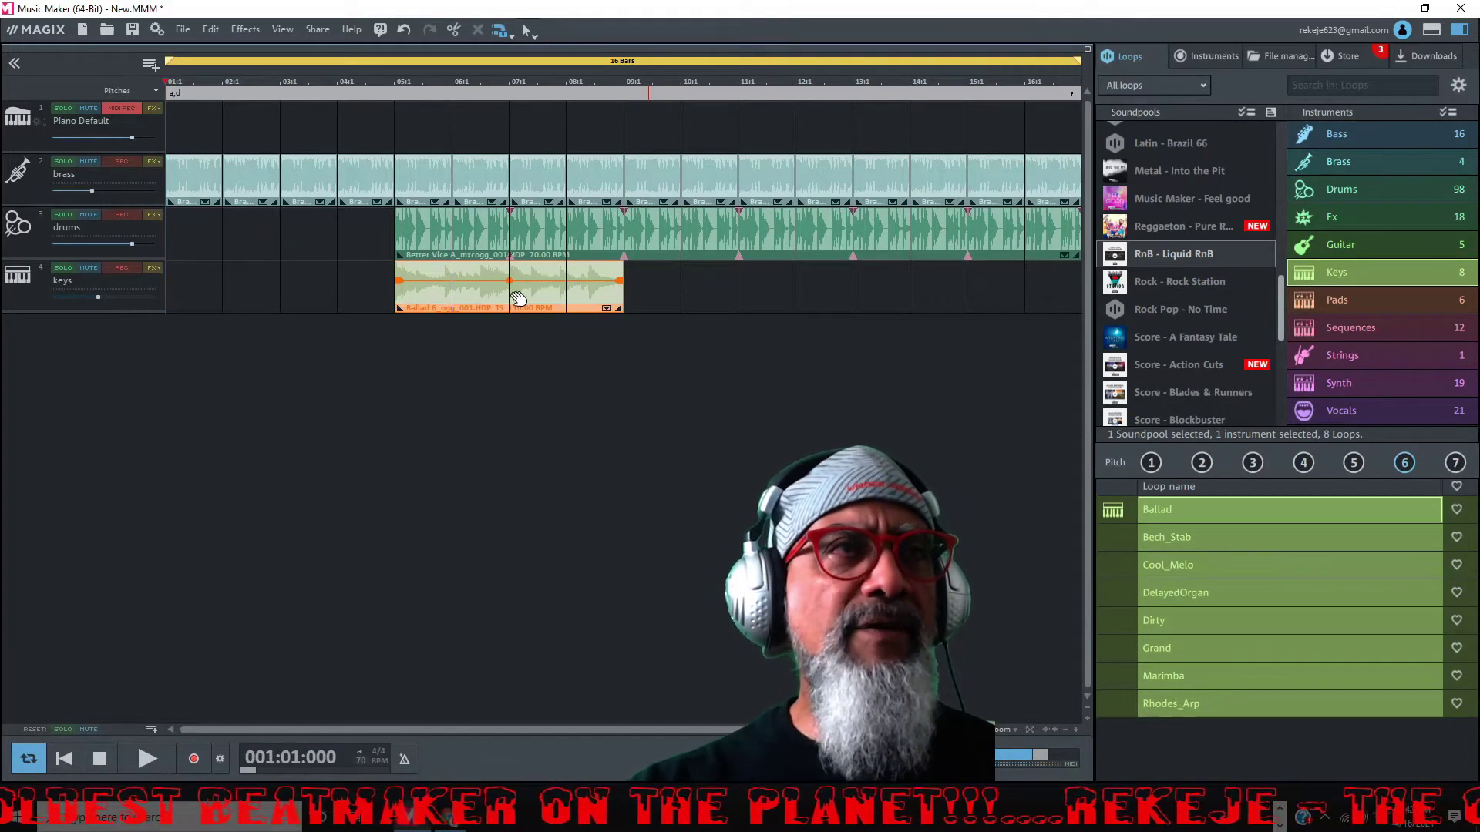
Shorten the keys clip to one bar at bar 5 and duplicate it into bar 6.
left_click_drag(608, 292, 428, 314)
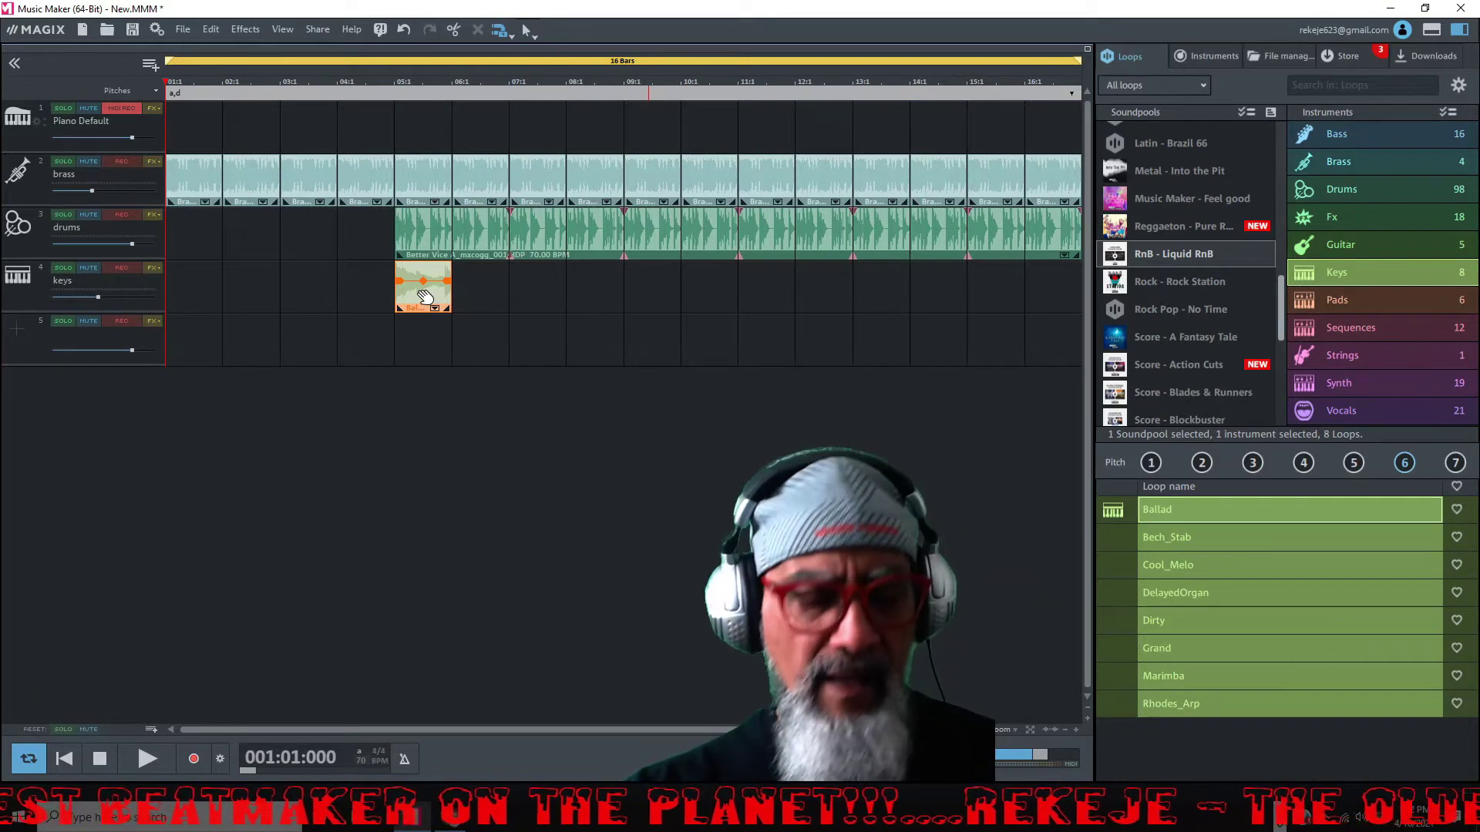
key("ctrl+d")
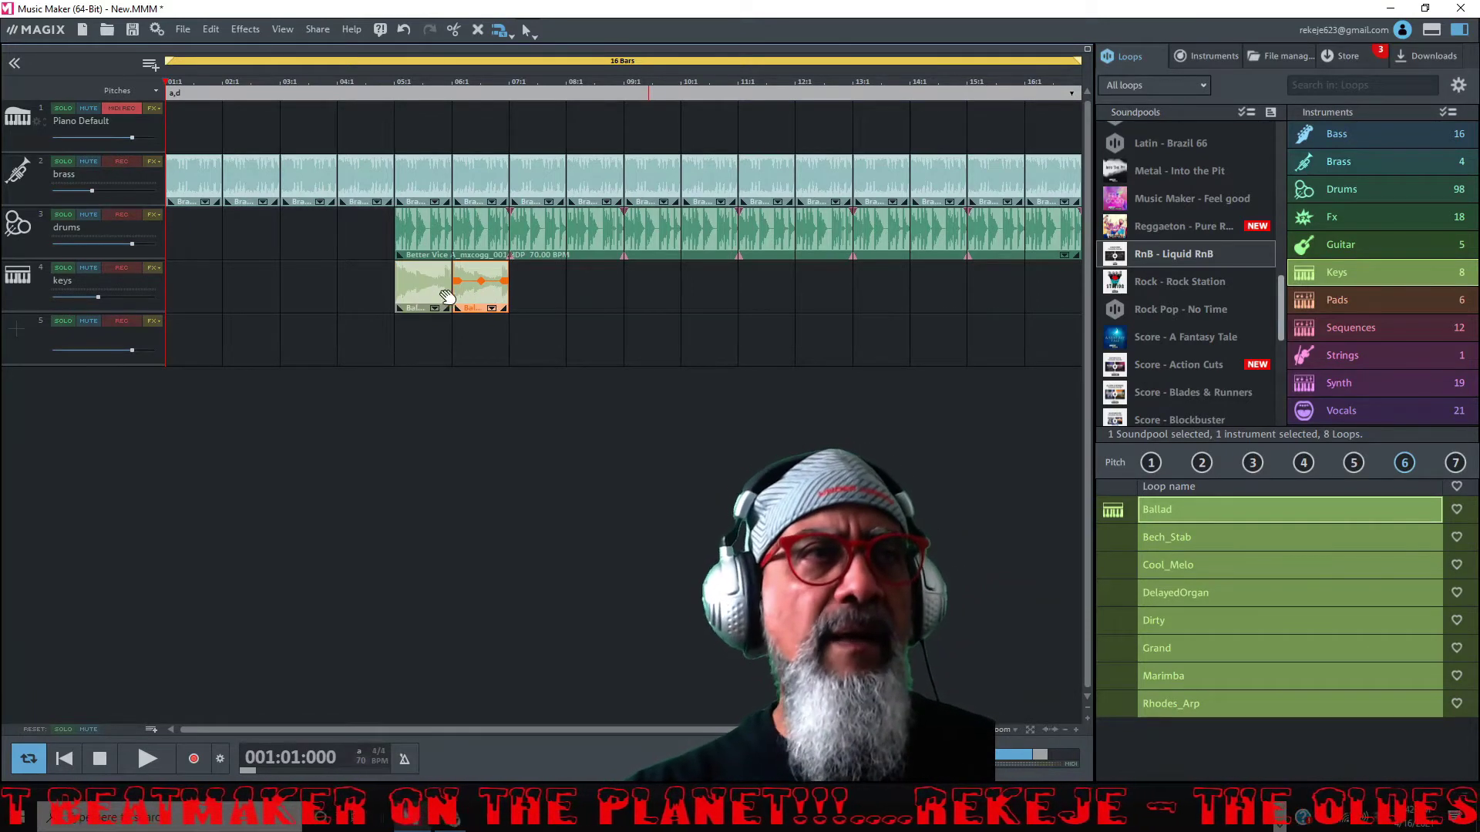
right_click(477, 306)
key("Escape")
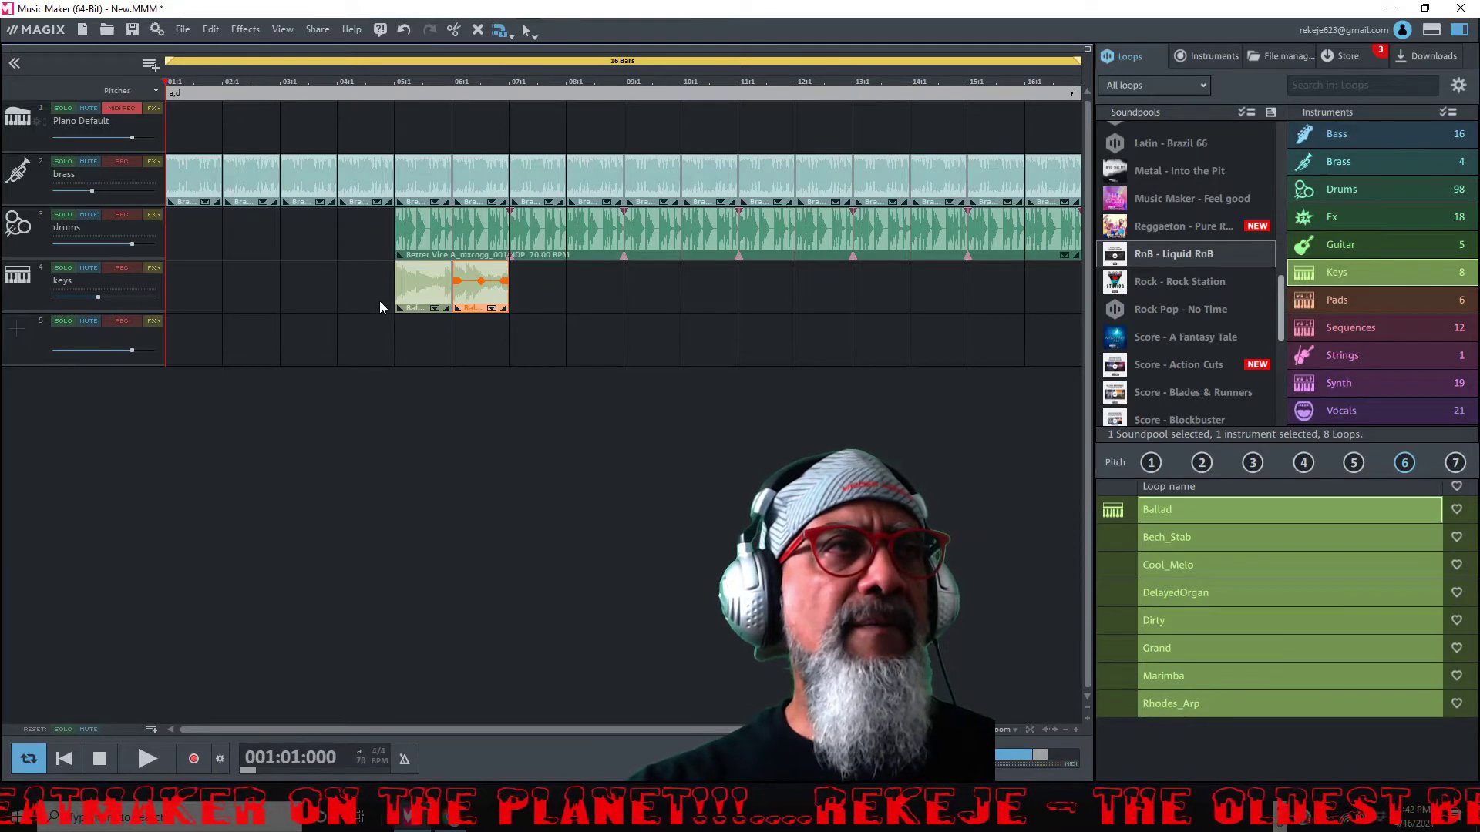
Play from just before bar 5 to hear the two one-bar keys clips with the brass and drums.
left_click(375, 84)
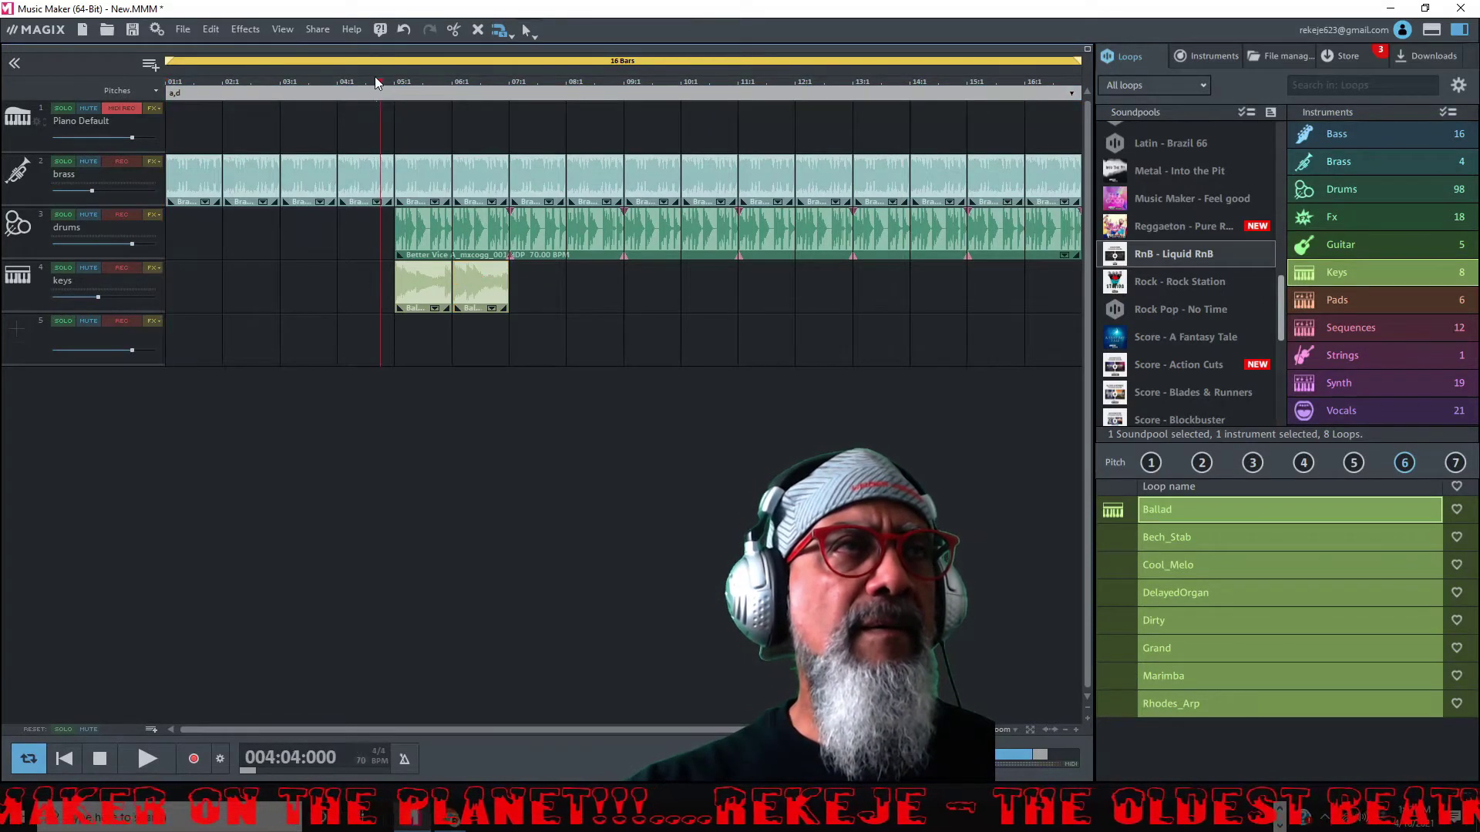
key("space")
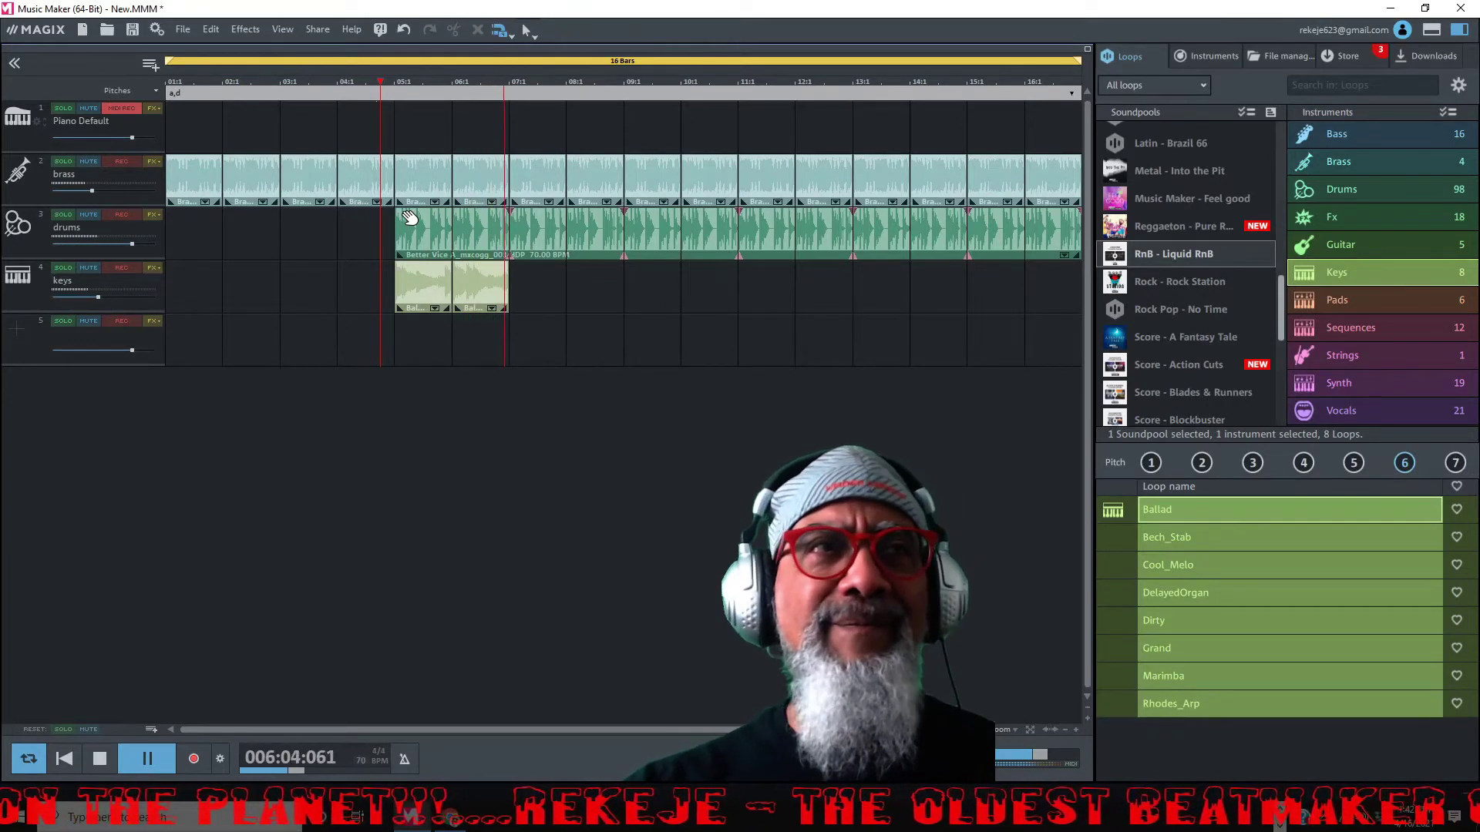
key("space")
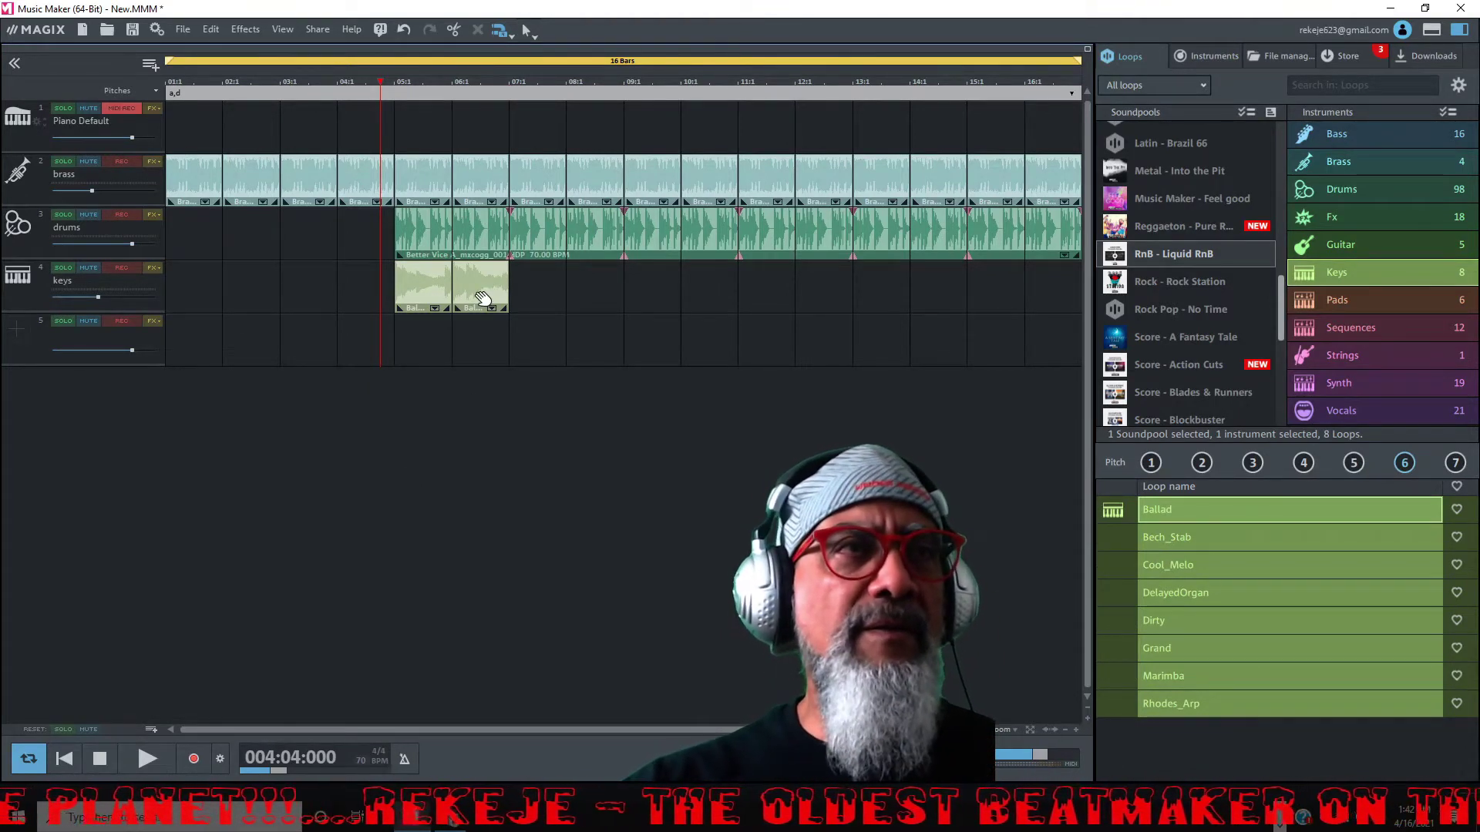
Duplicate the two one-bar keys clips together five times to fill the keys track through bar 16.
left_click(424, 291)
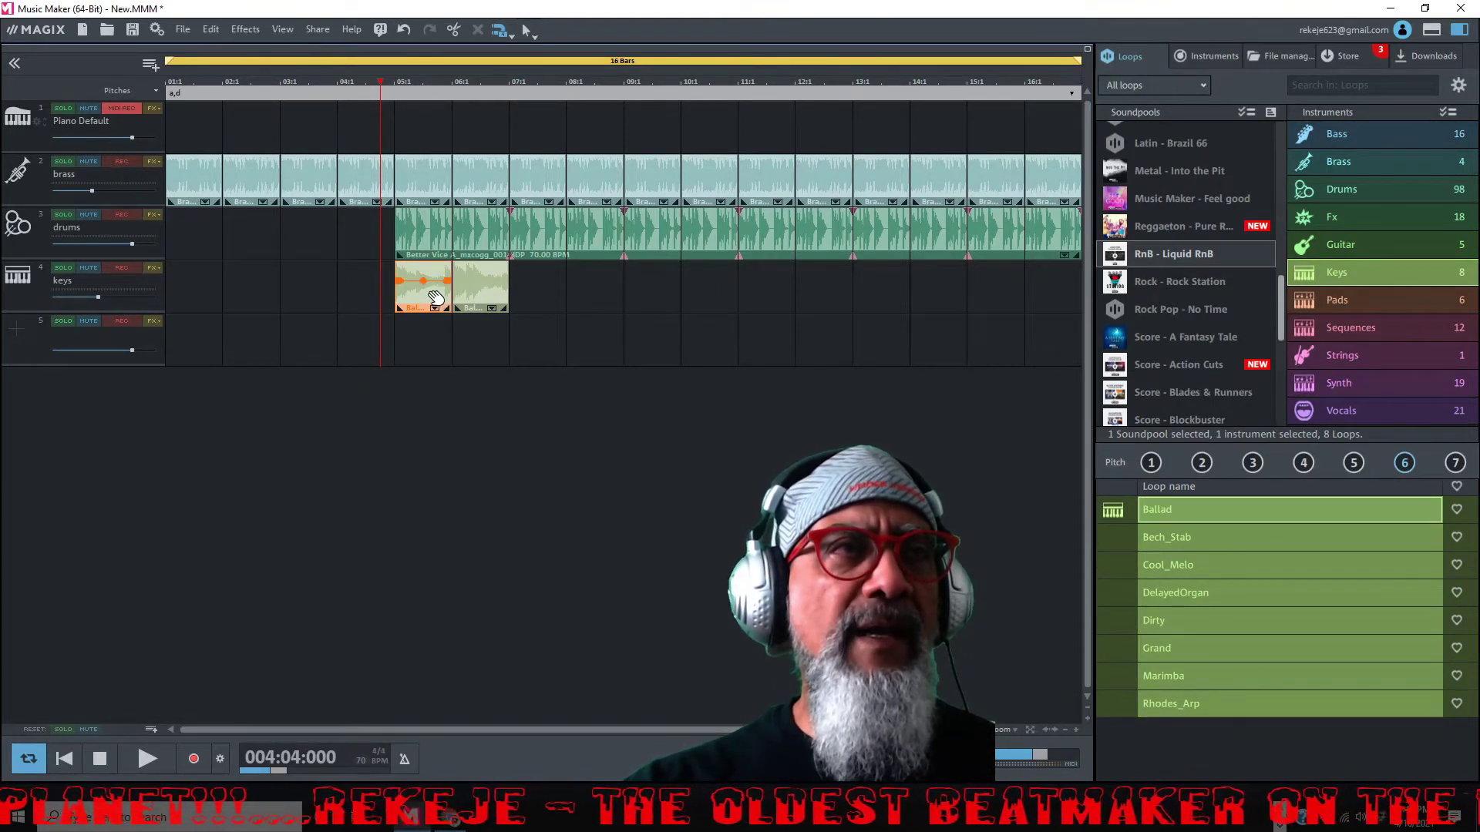
left_click(480, 299, "shift")
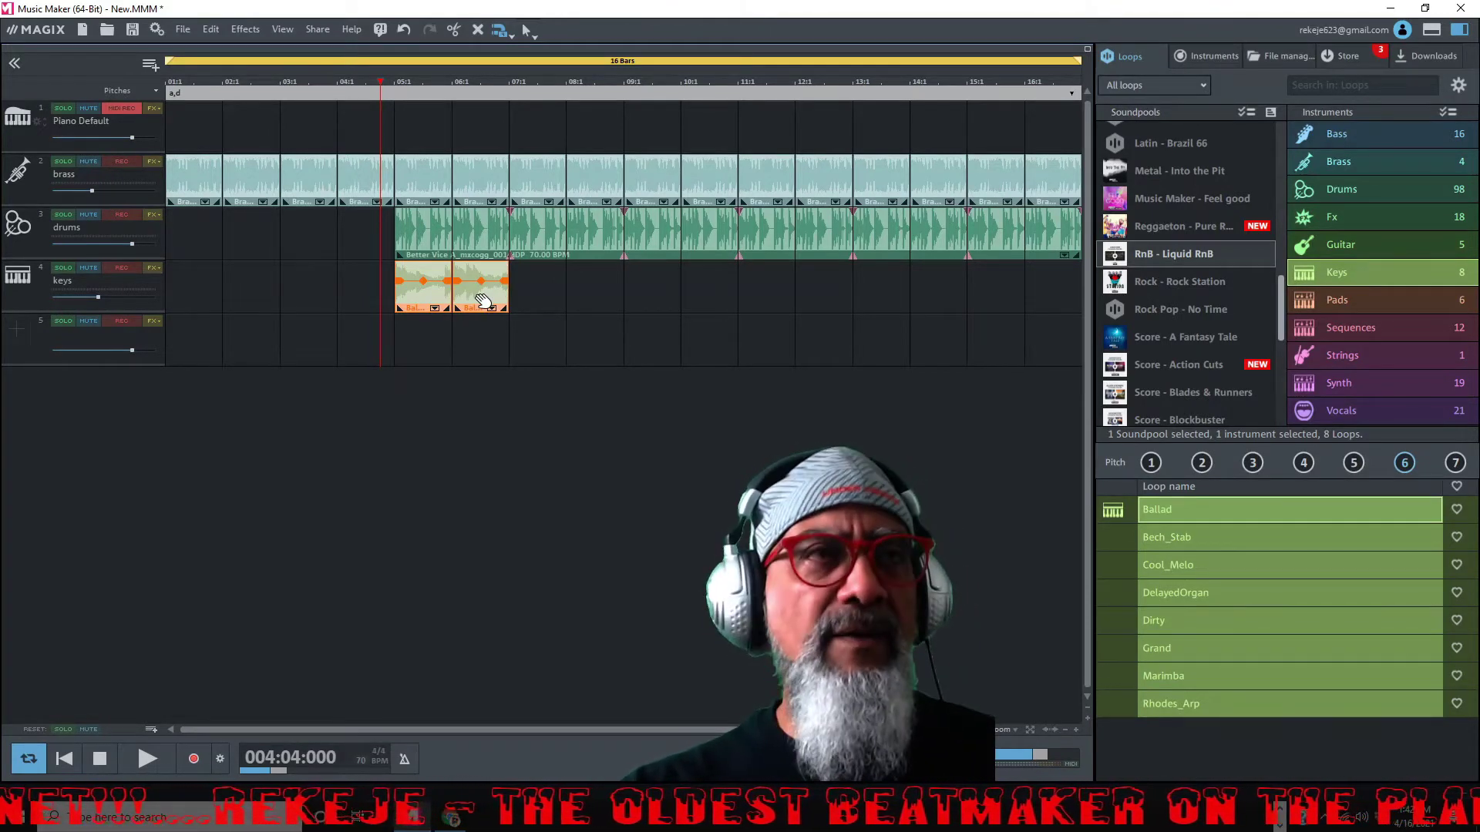
key("ctrl+d")
key("ctrl+d")
key("ctrl+d")
key("ctrl+d")
key("ctrl+d")
left_click(294, 411)
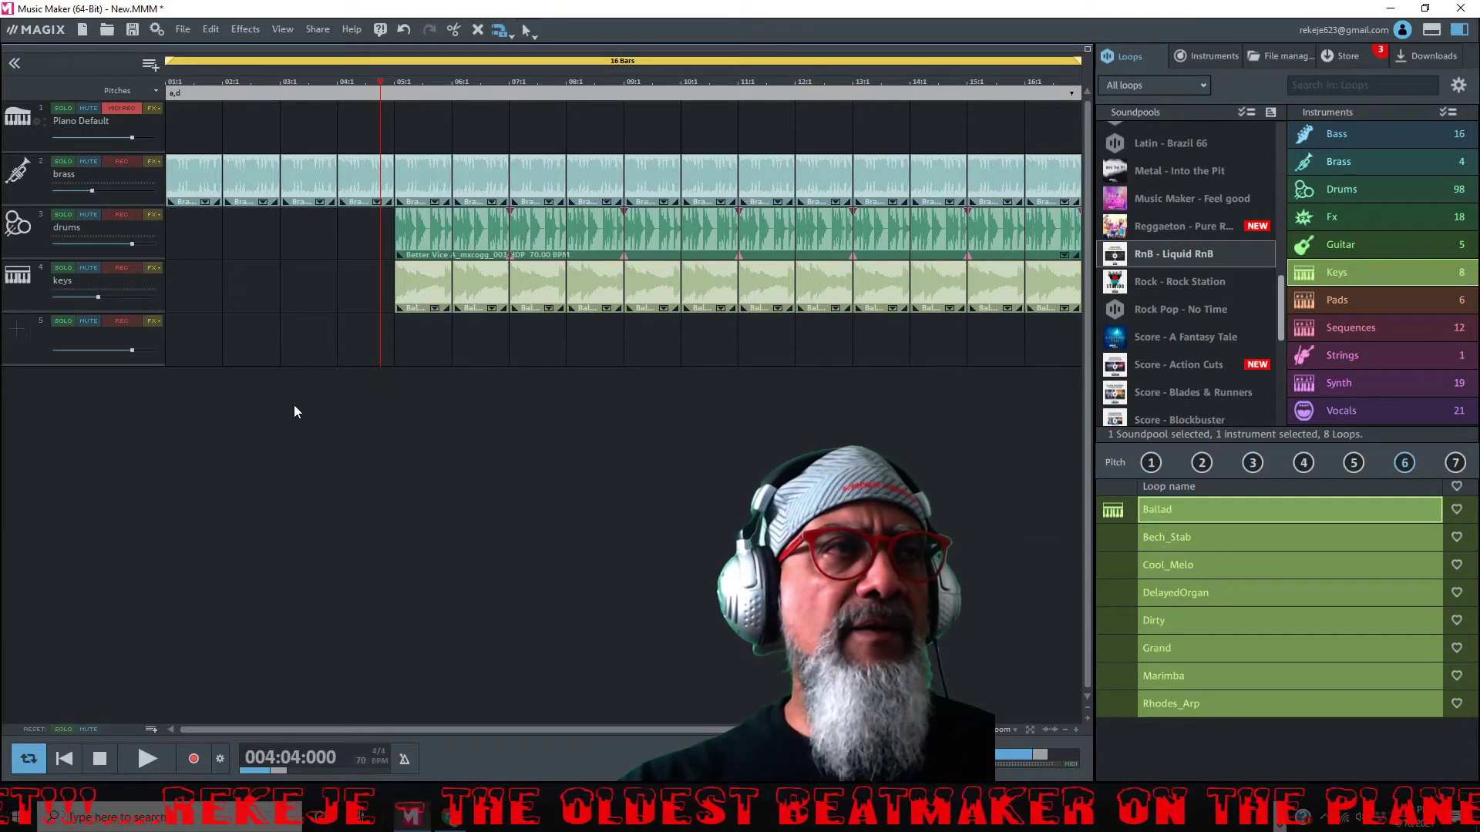
Play the arrangement from bar 1 to hear brass, drums and keys together.
left_click(62, 760)
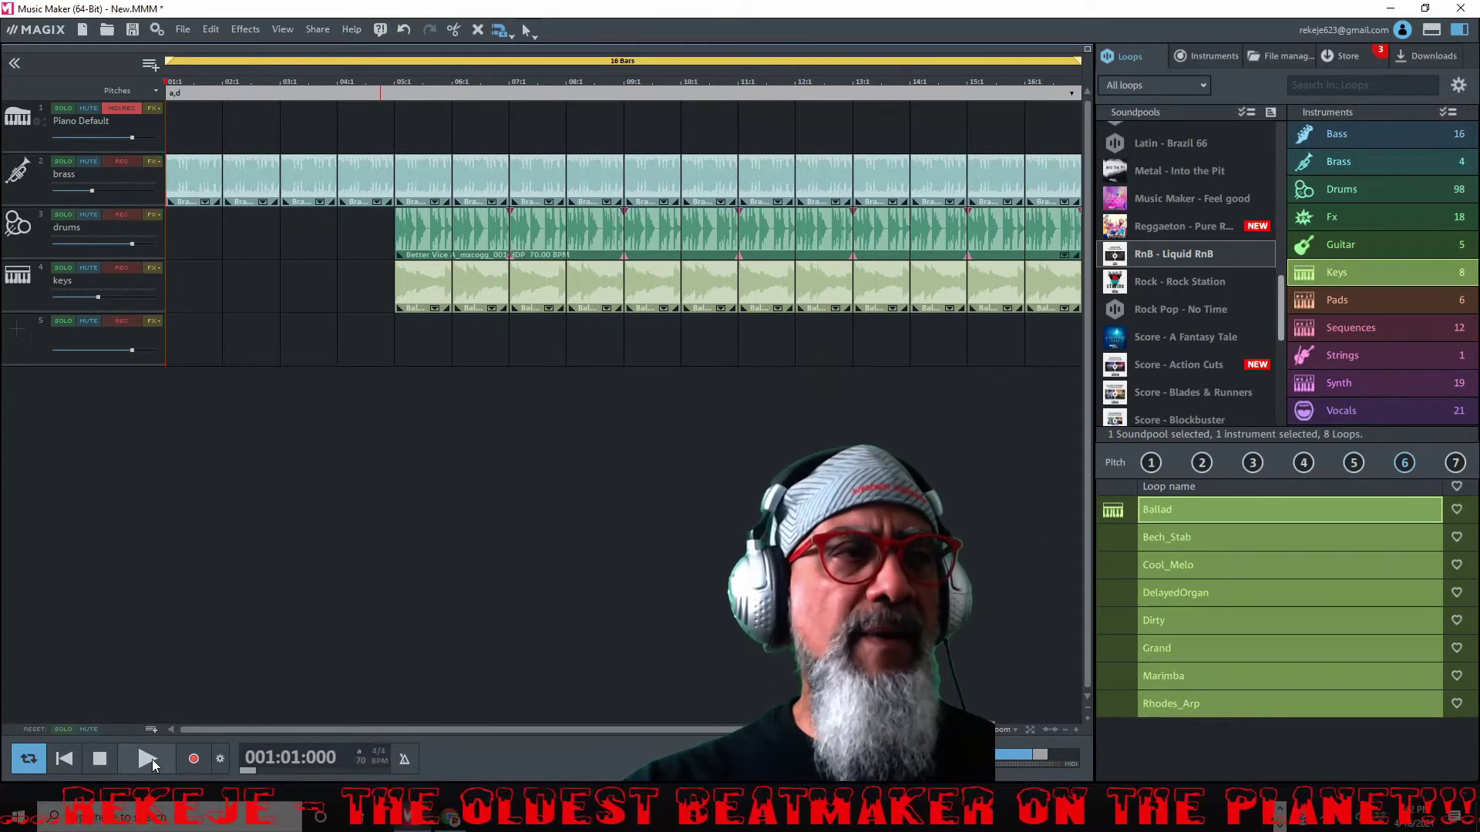
left_click(151, 760)
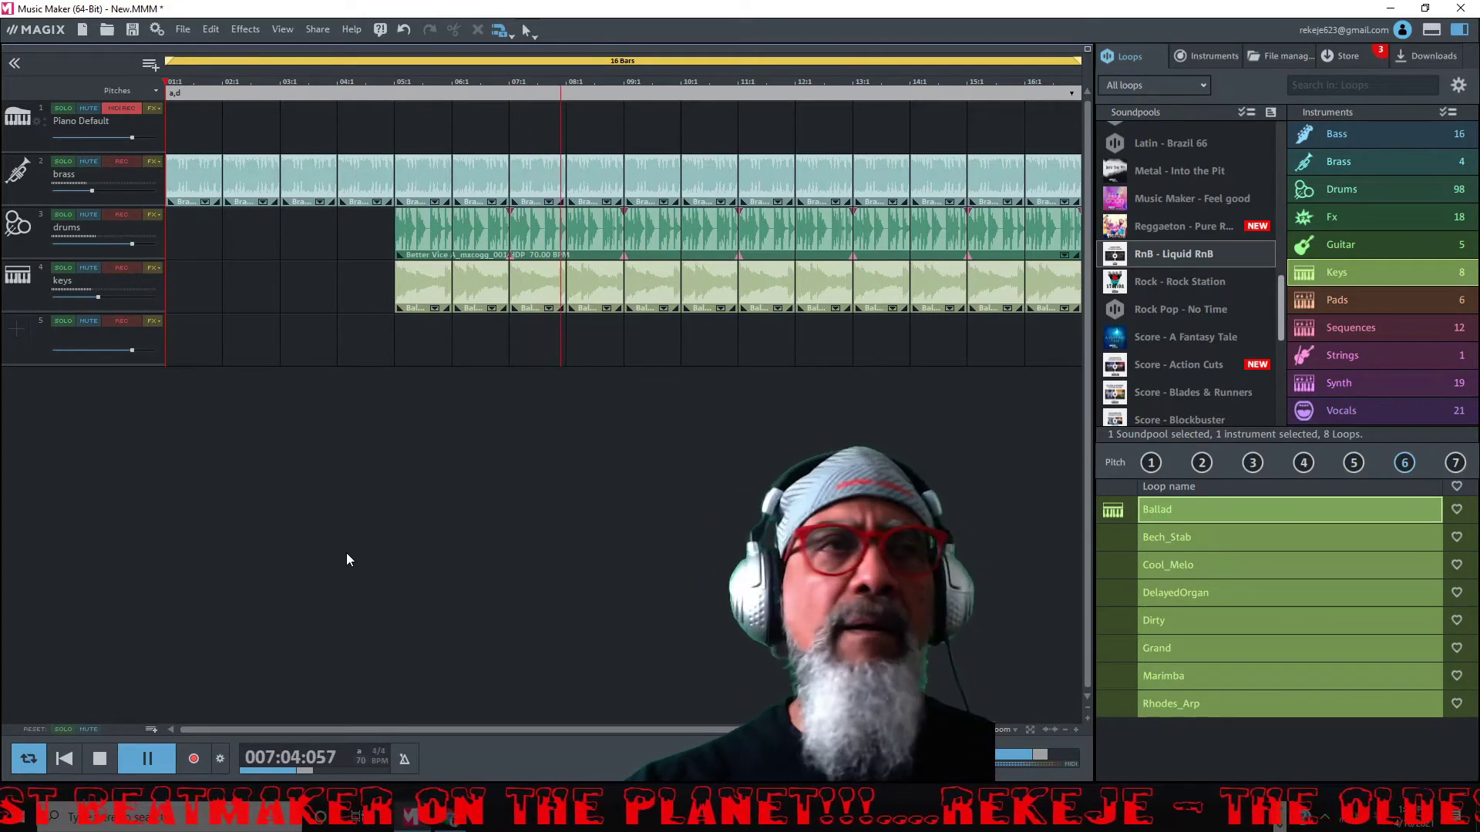
left_click(99, 759)
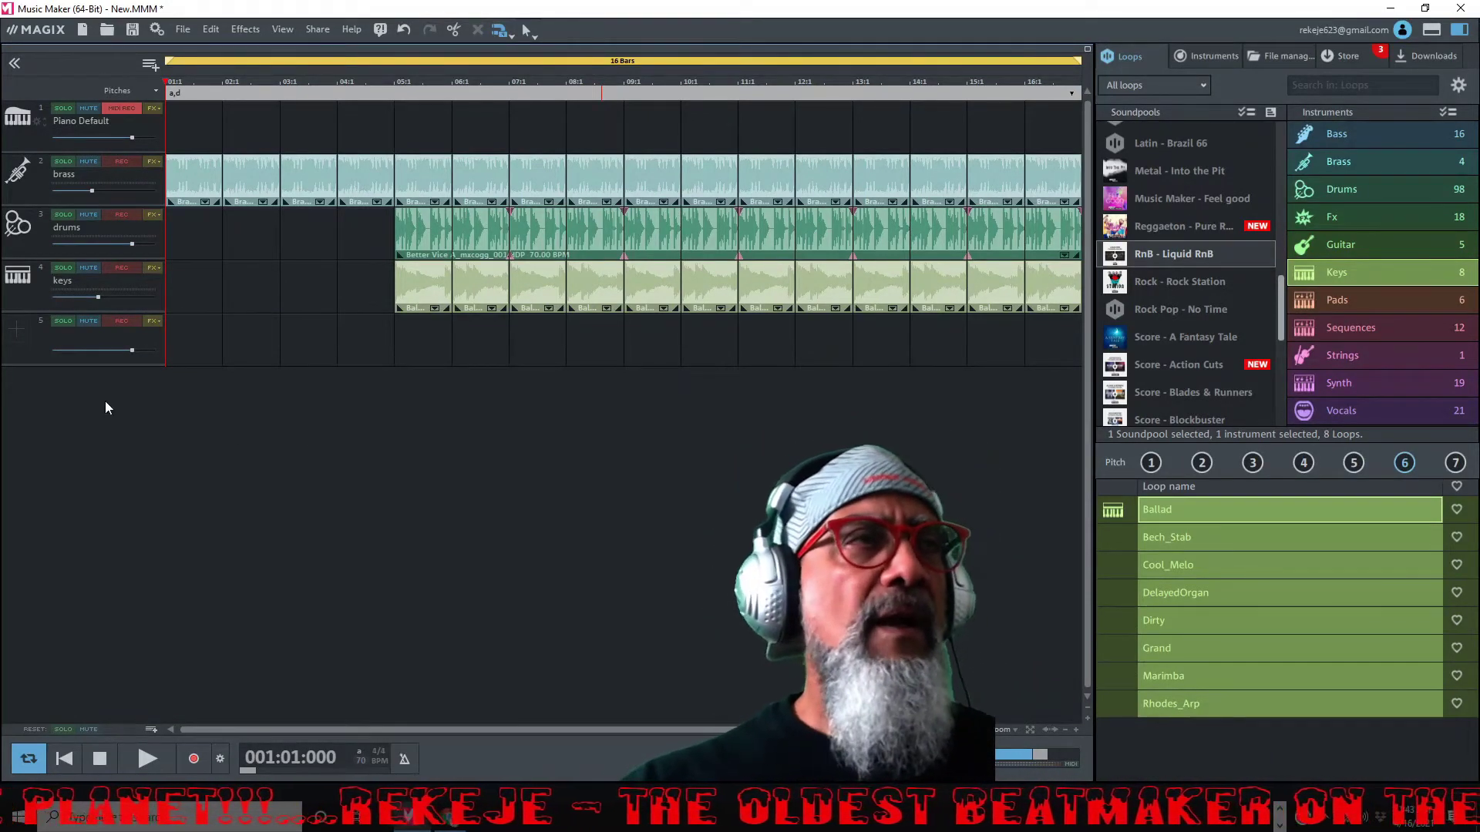
Load the Cinematic Synth's Short Bass preset onto empty track 5 and close its instrument window.
left_click(23, 332)
mouse_move(24, 333)
left_click(741, 406)
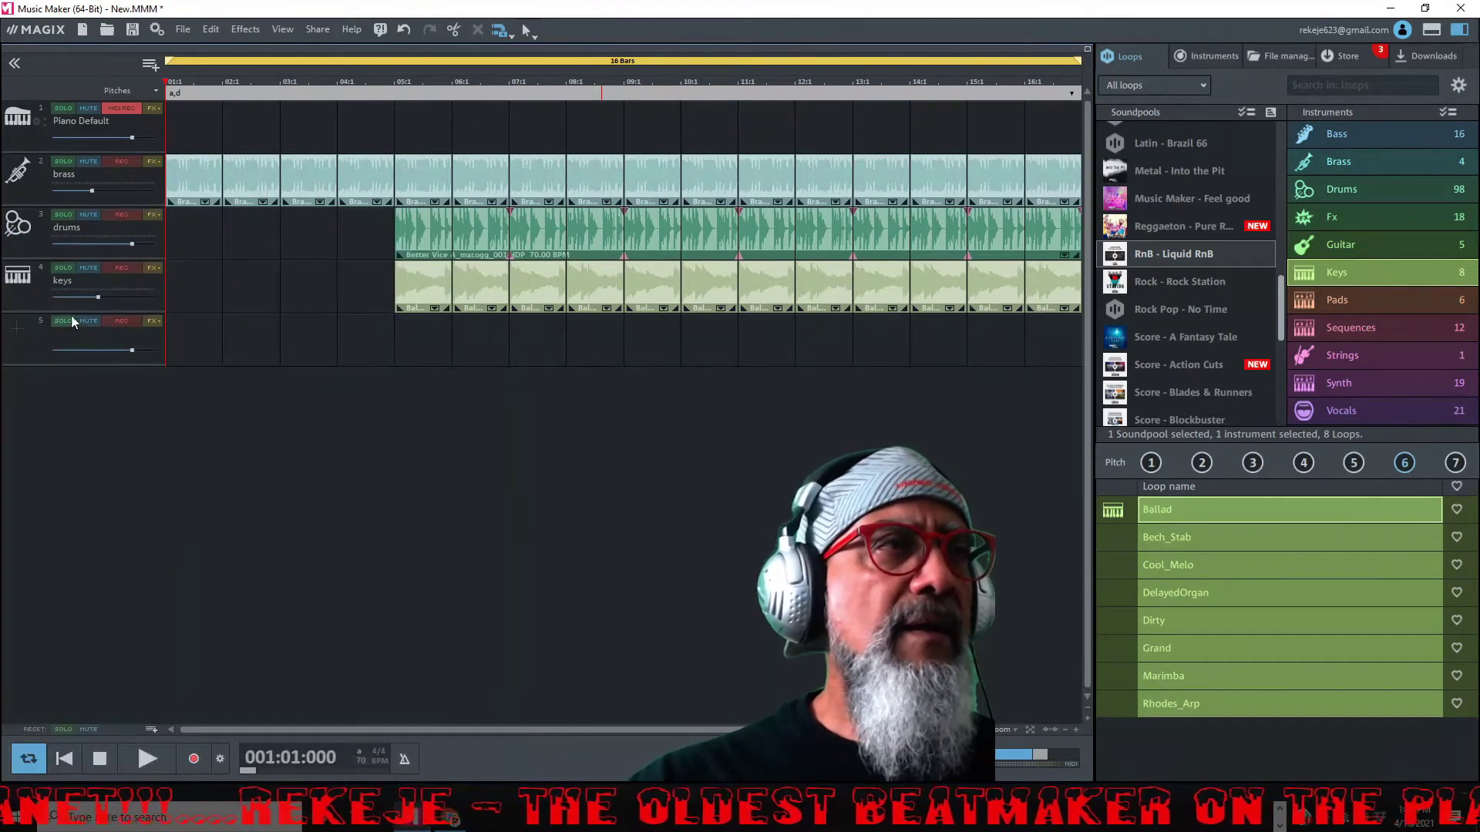
left_click(14, 333)
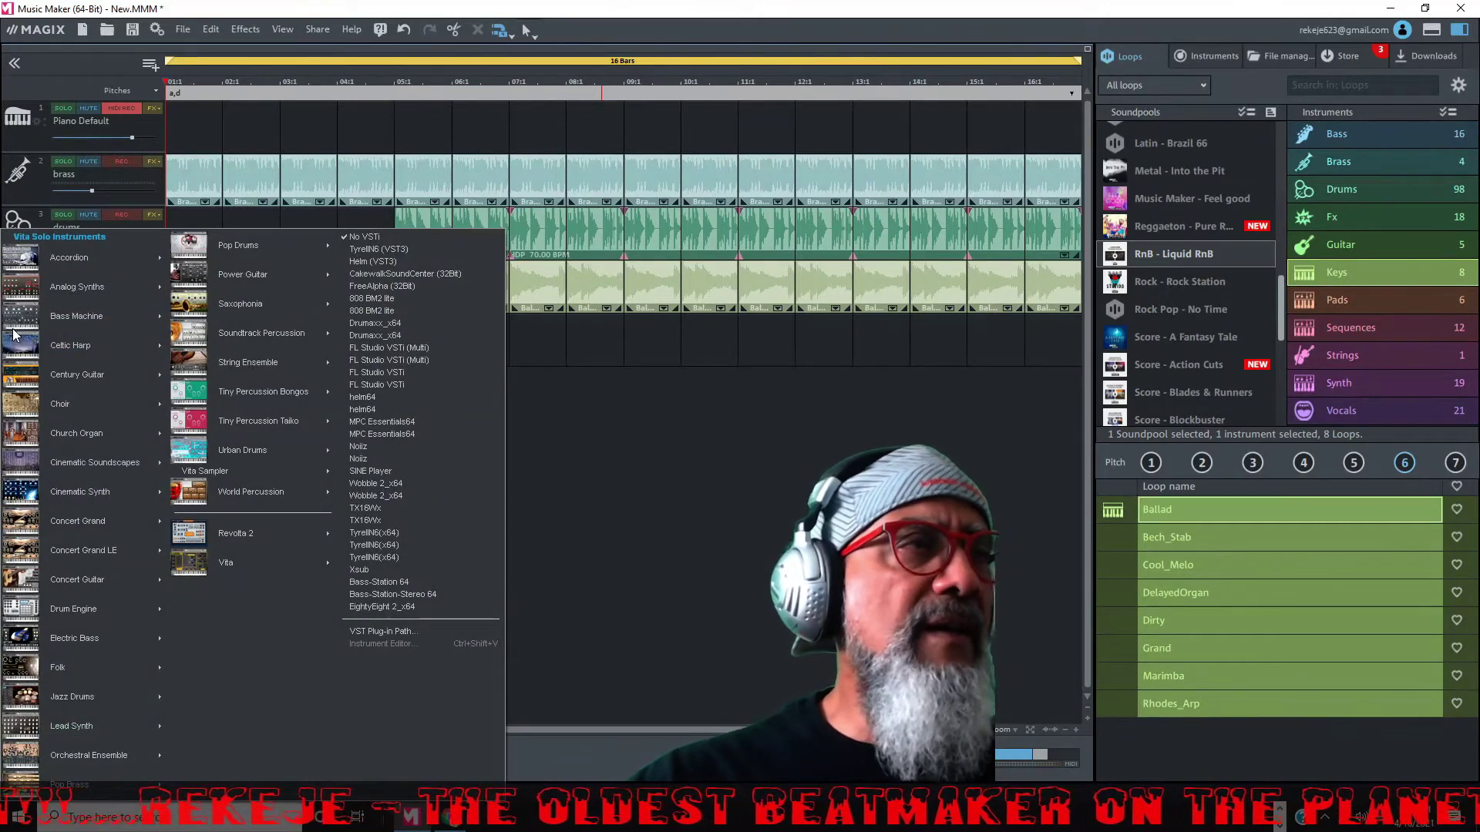
mouse_move(90, 493)
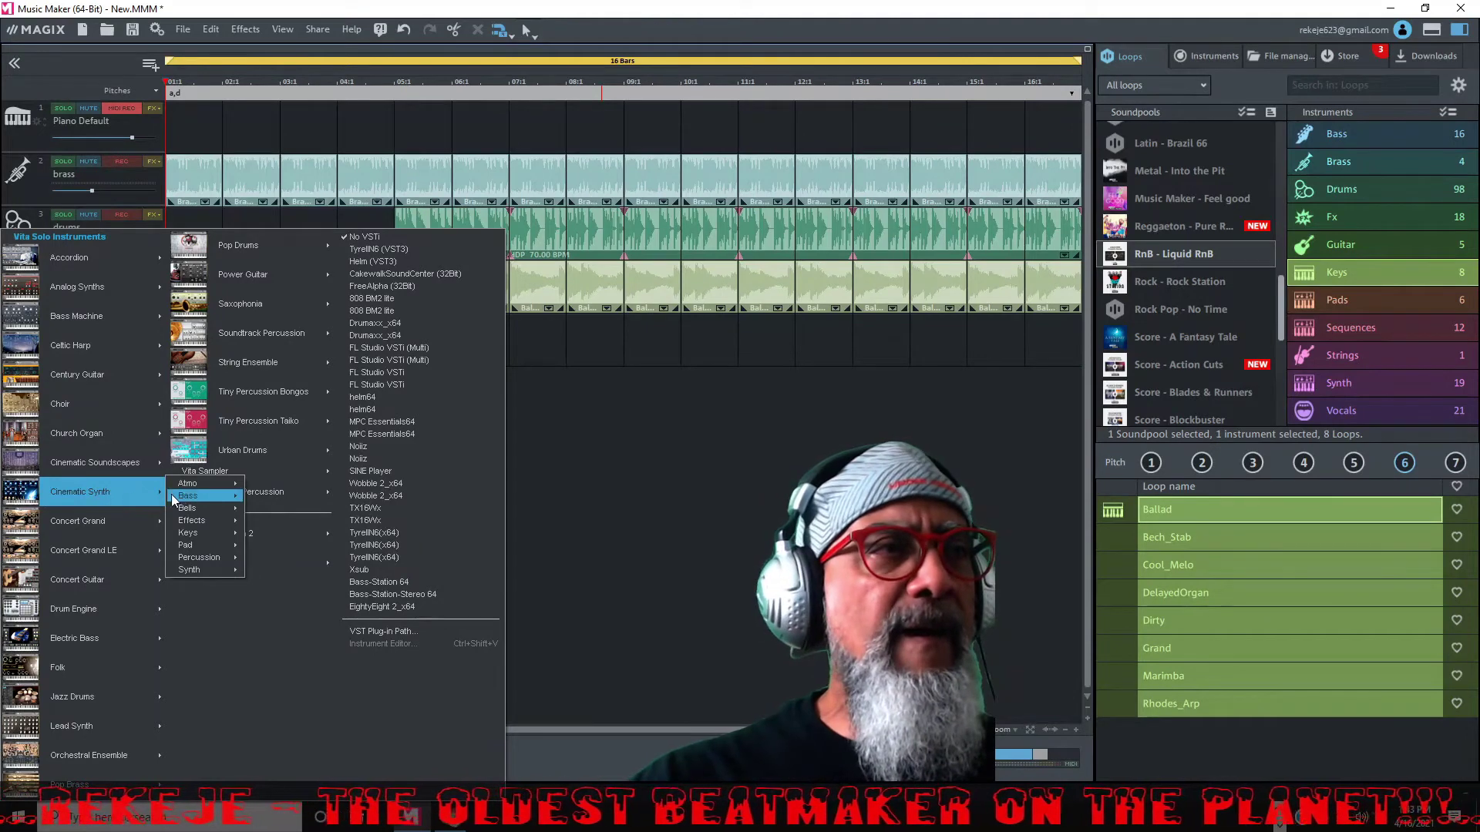
mouse_move(205, 497)
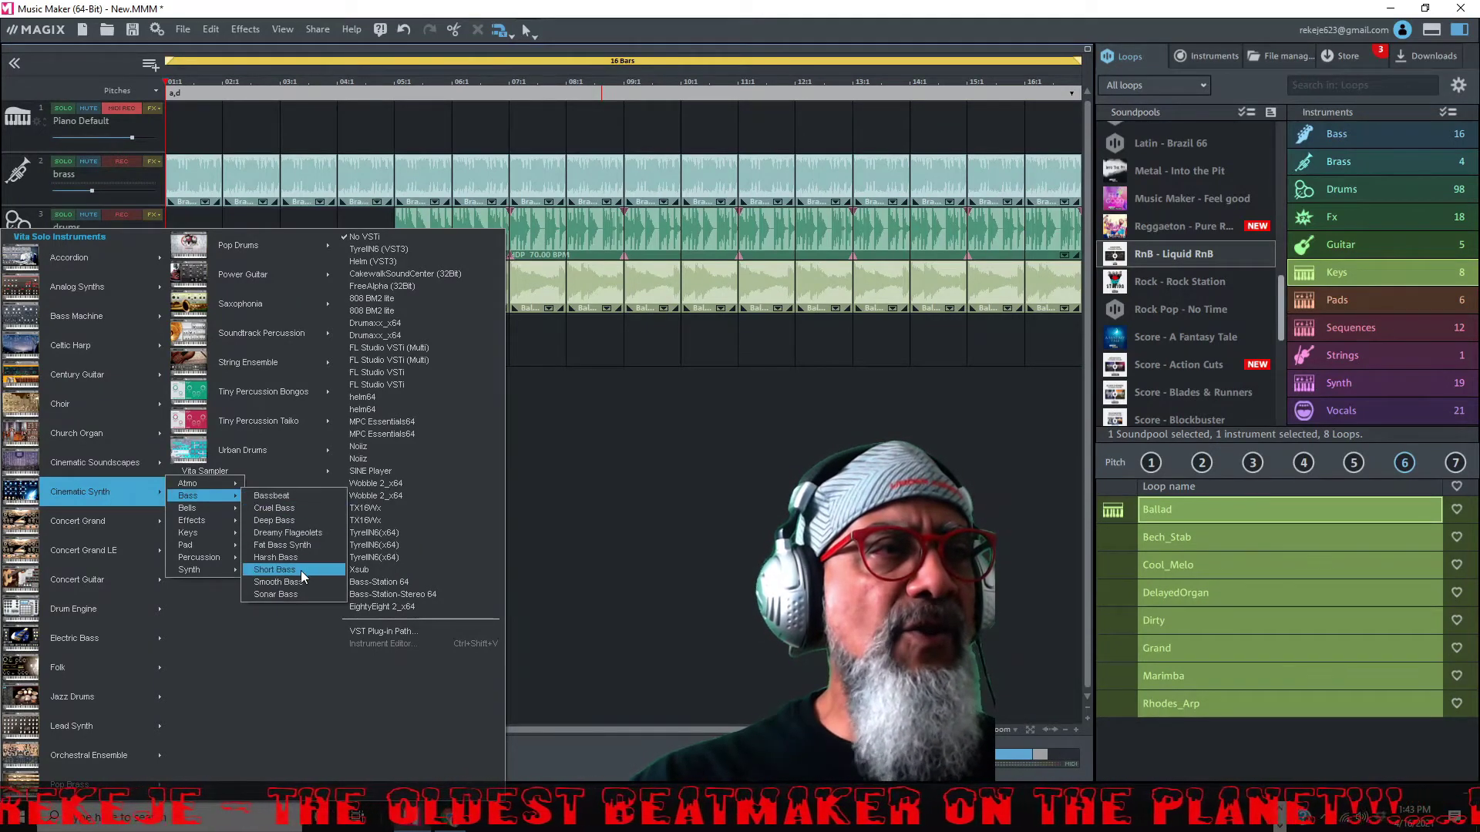
left_click(300, 572)
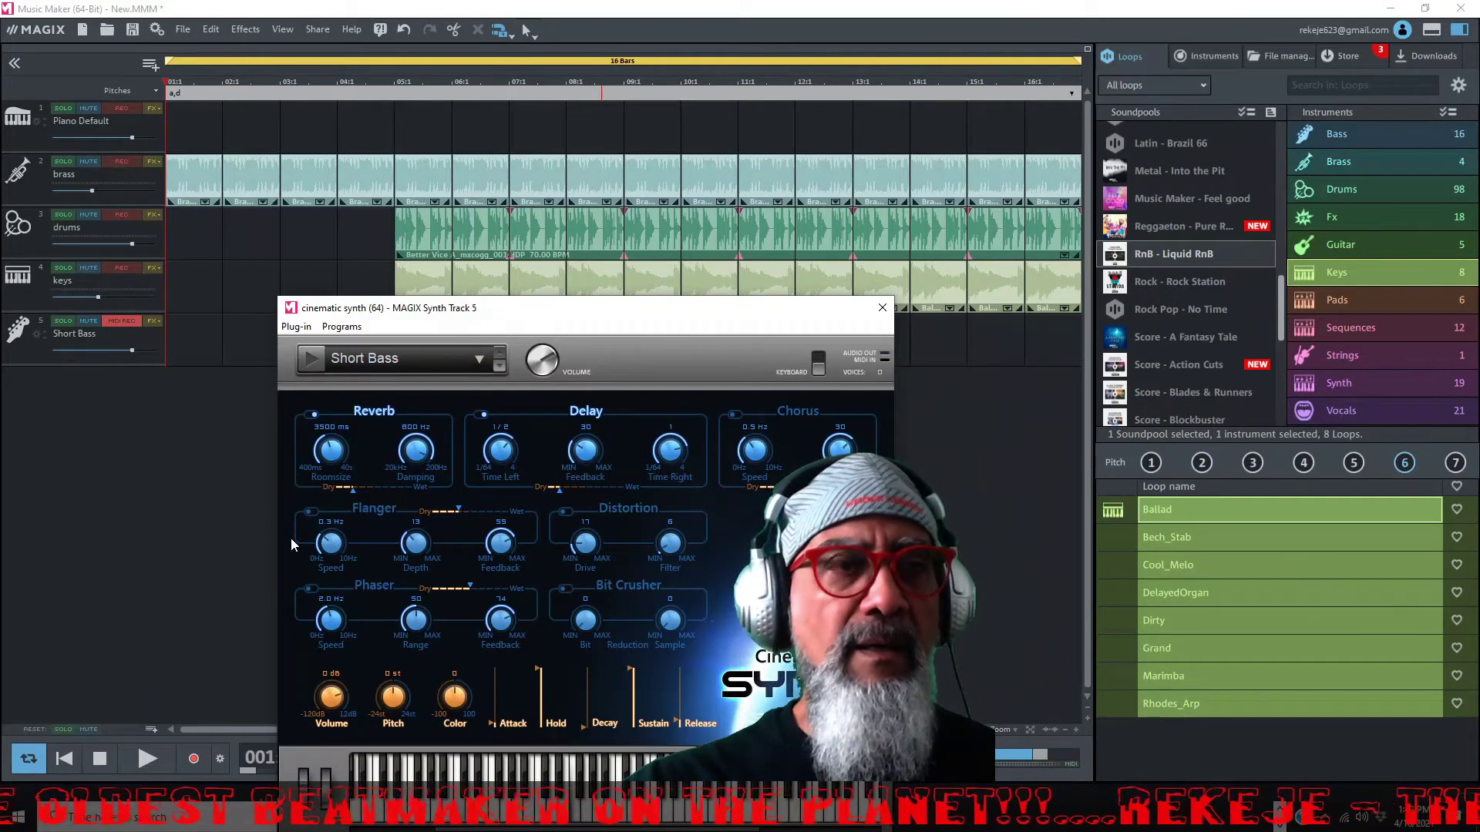
left_click(881, 308)
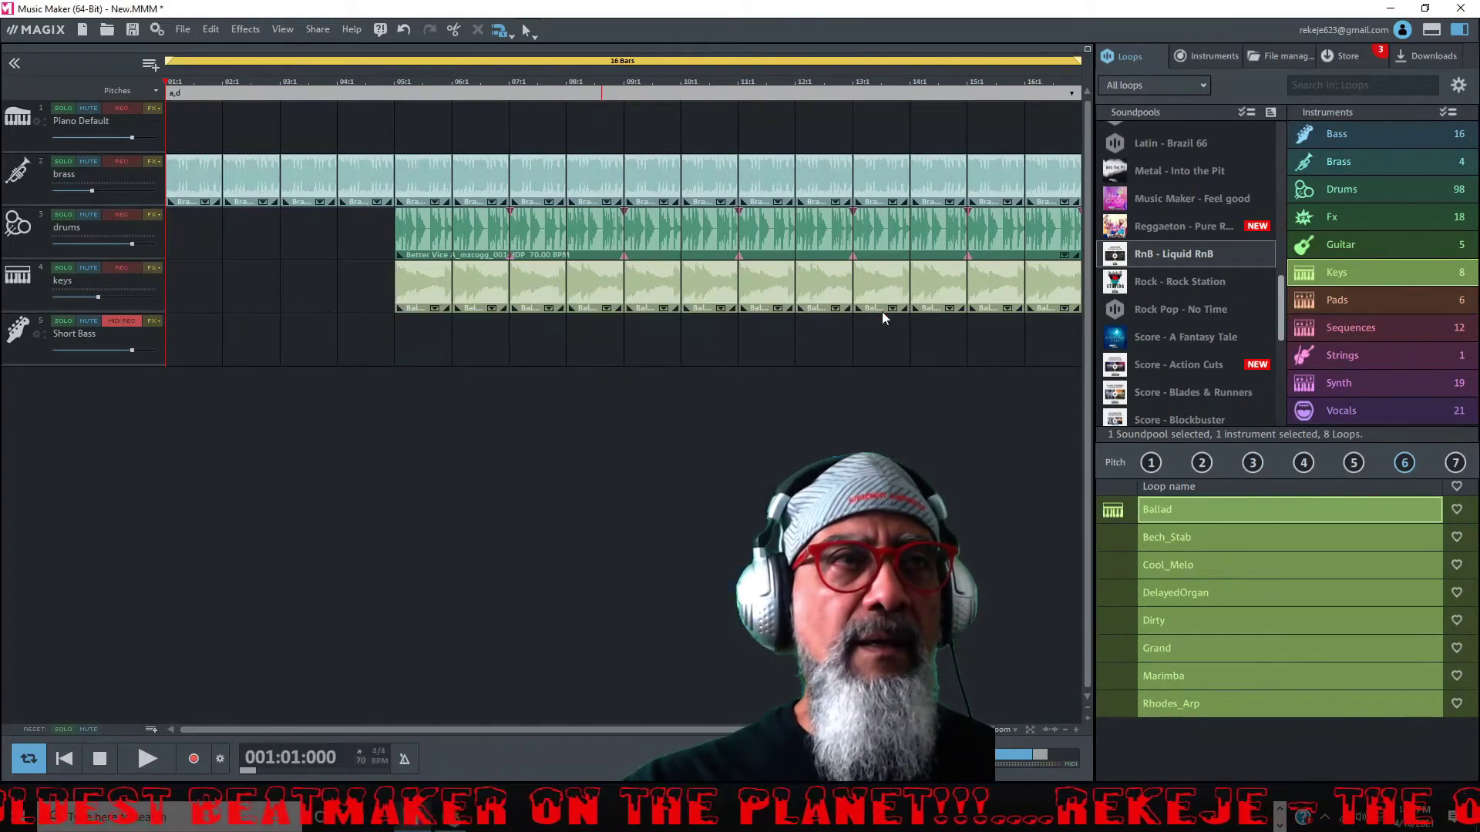
Turn on the metronome and record a MIDI take on the Short Bass track from bar 1 to just past bar 5.
left_click(404, 760)
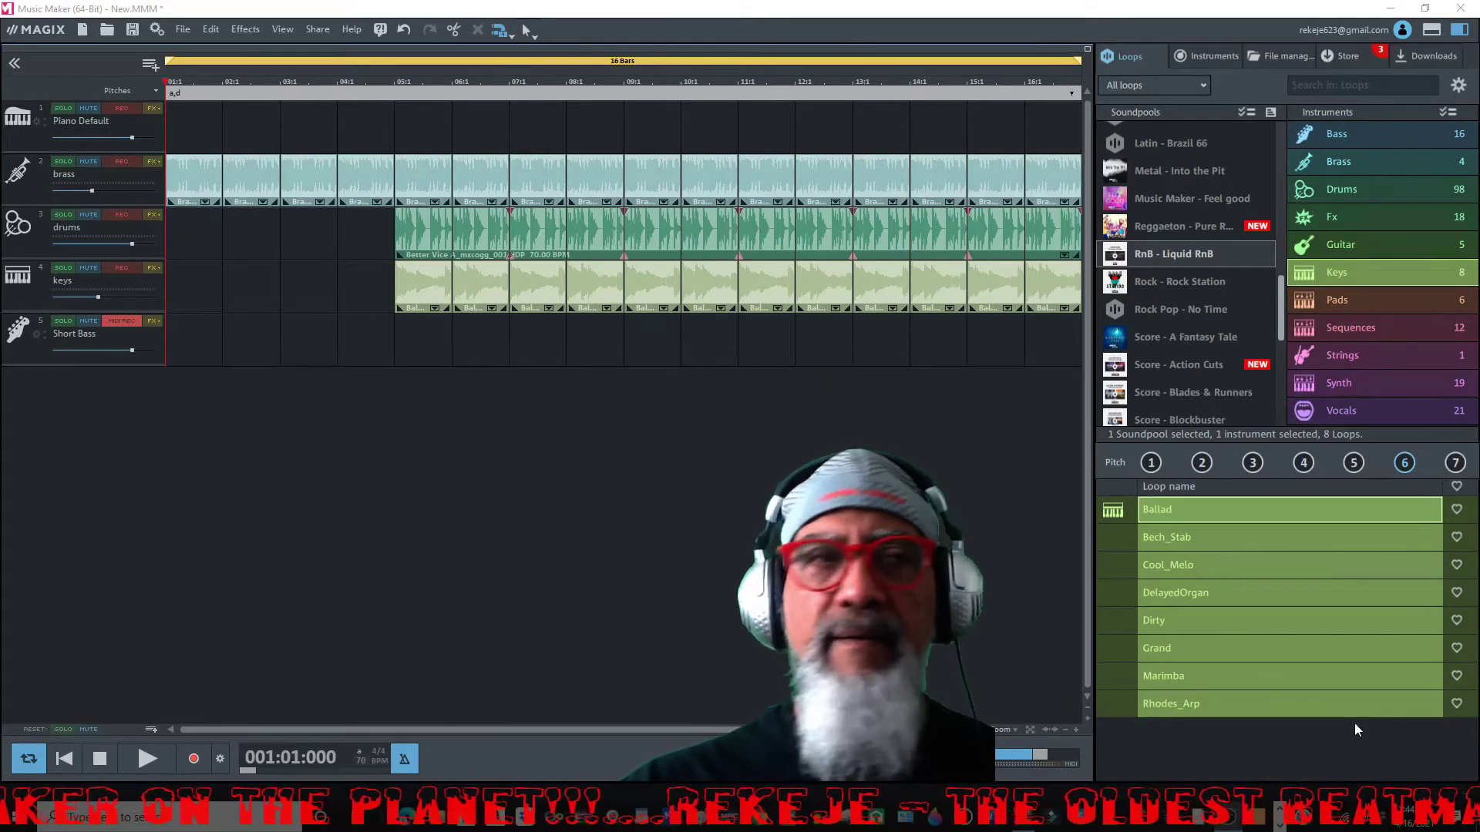
left_click(194, 749)
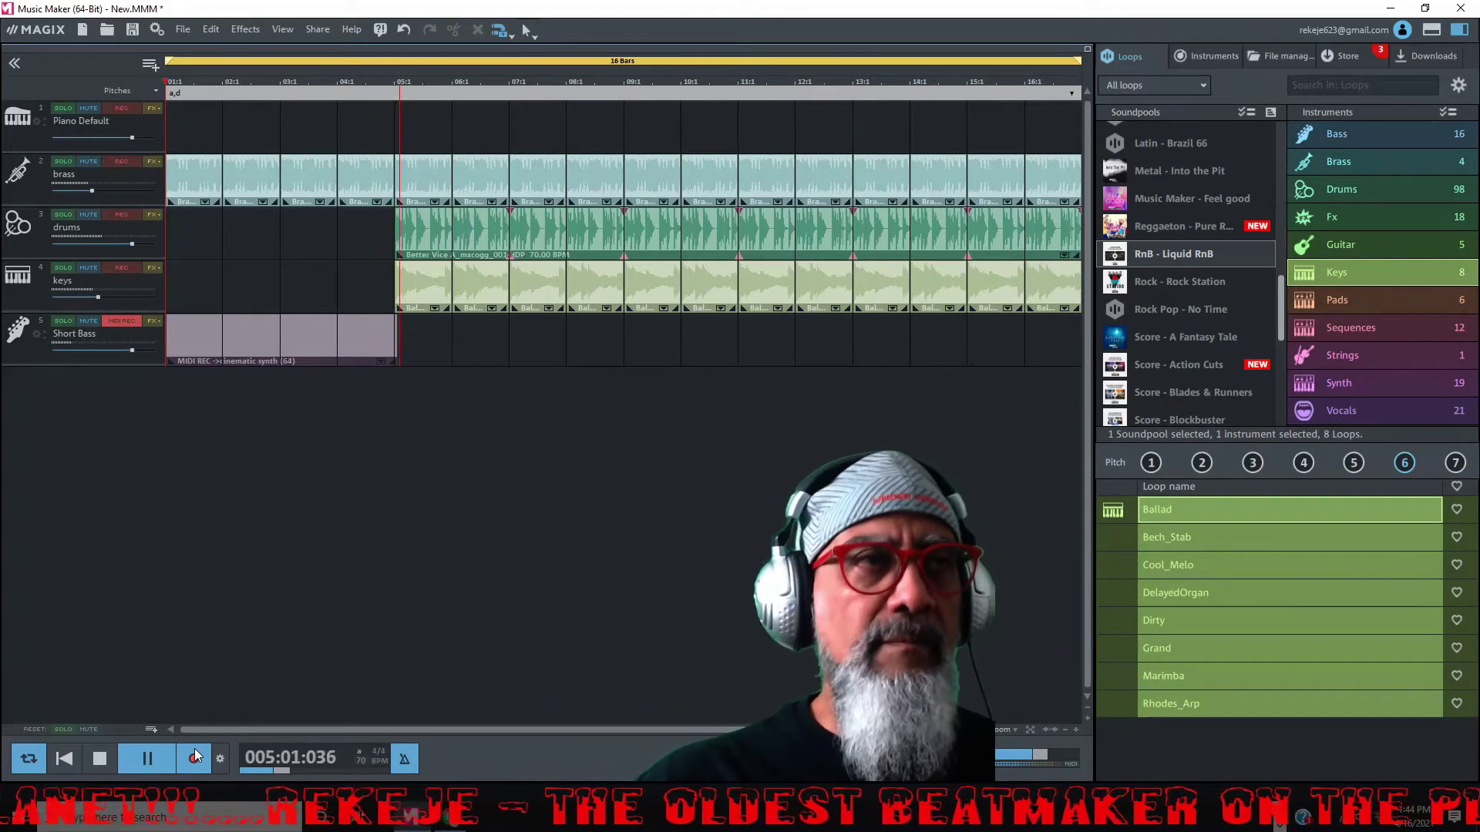
left_click(195, 751)
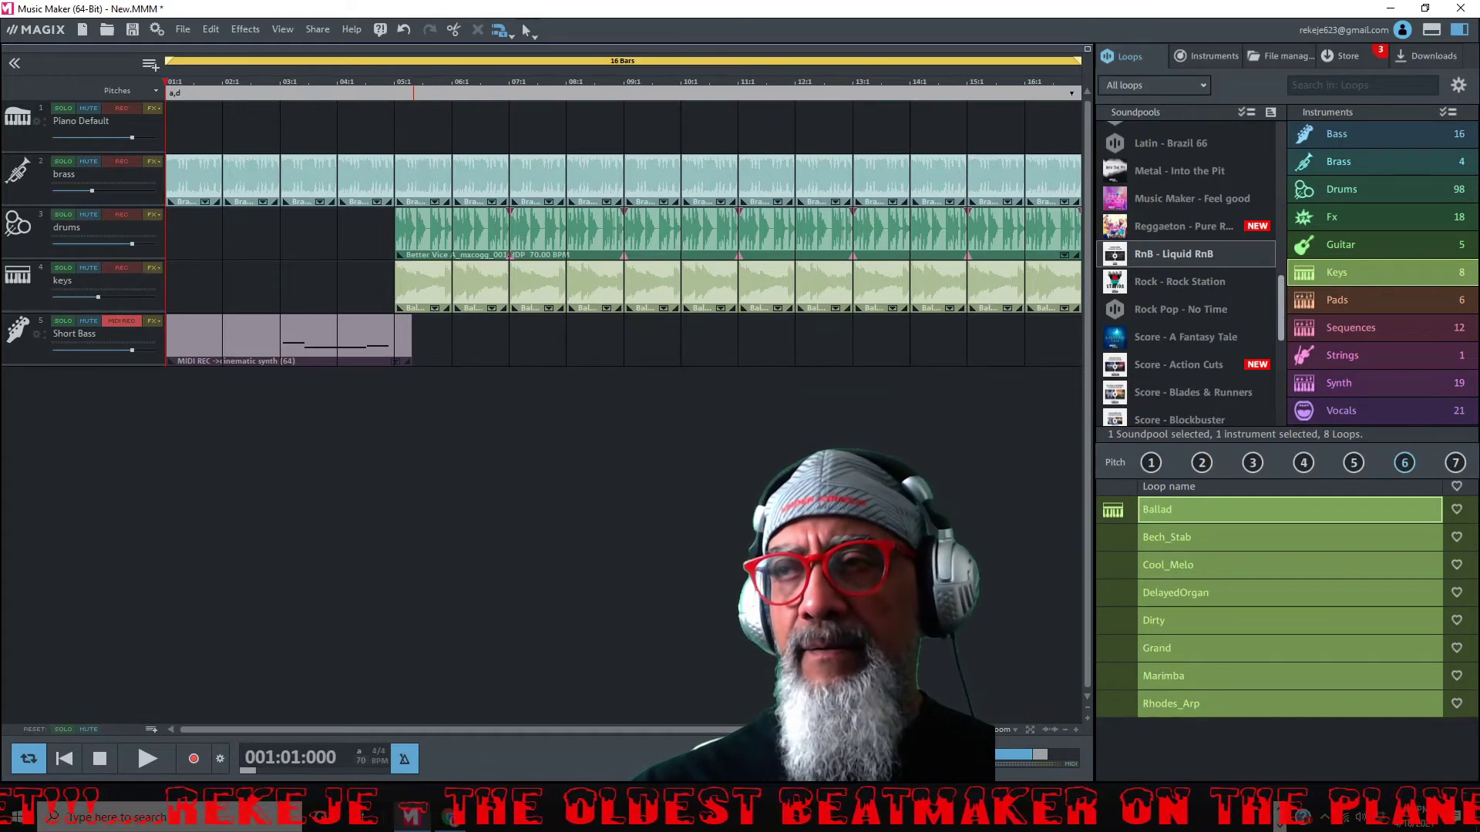
Delete the recorded MIDI take from the Short Bass track.
left_click(329, 341)
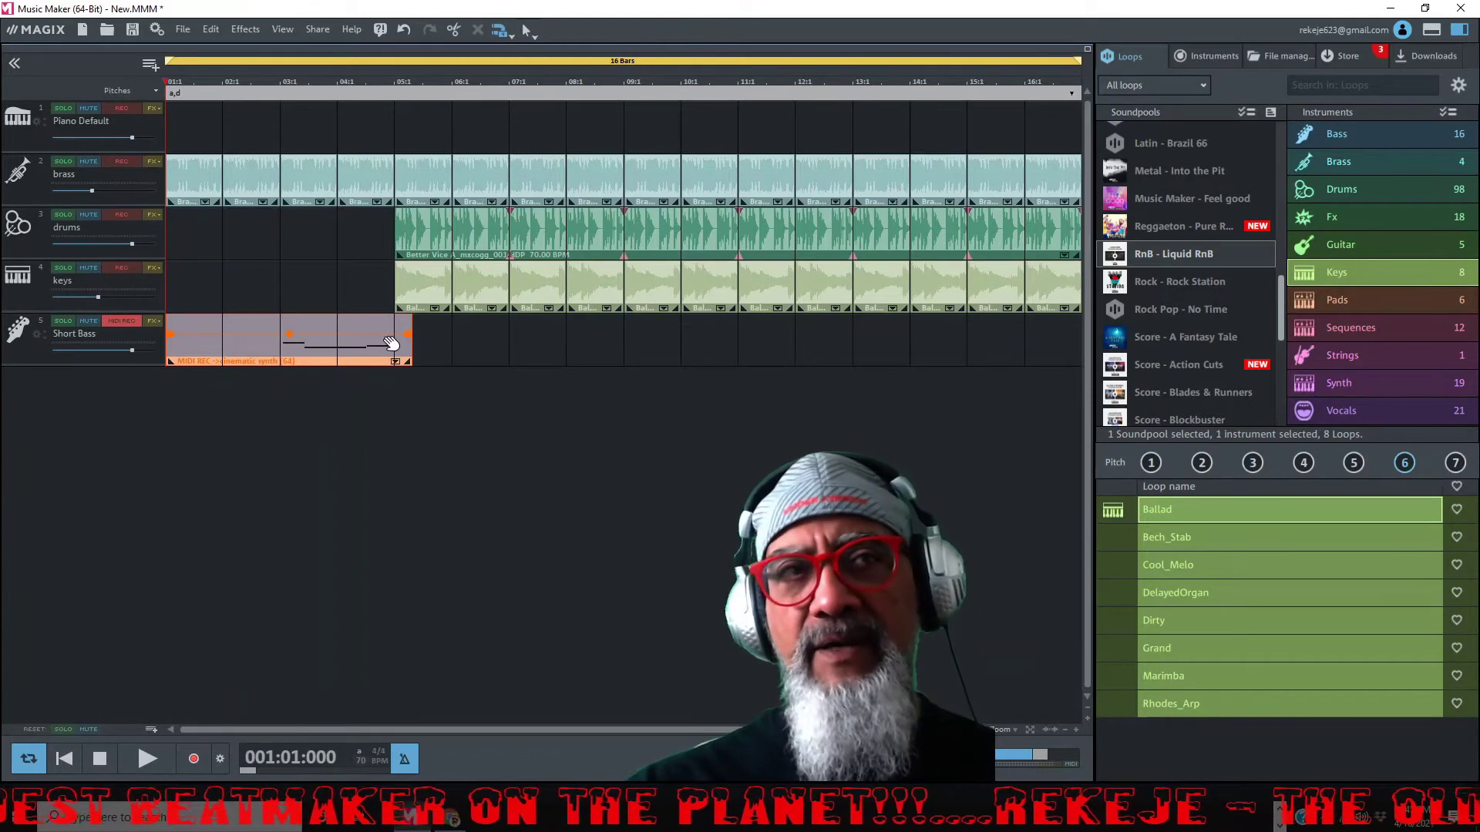
right_click(343, 351)
left_click(400, 380)
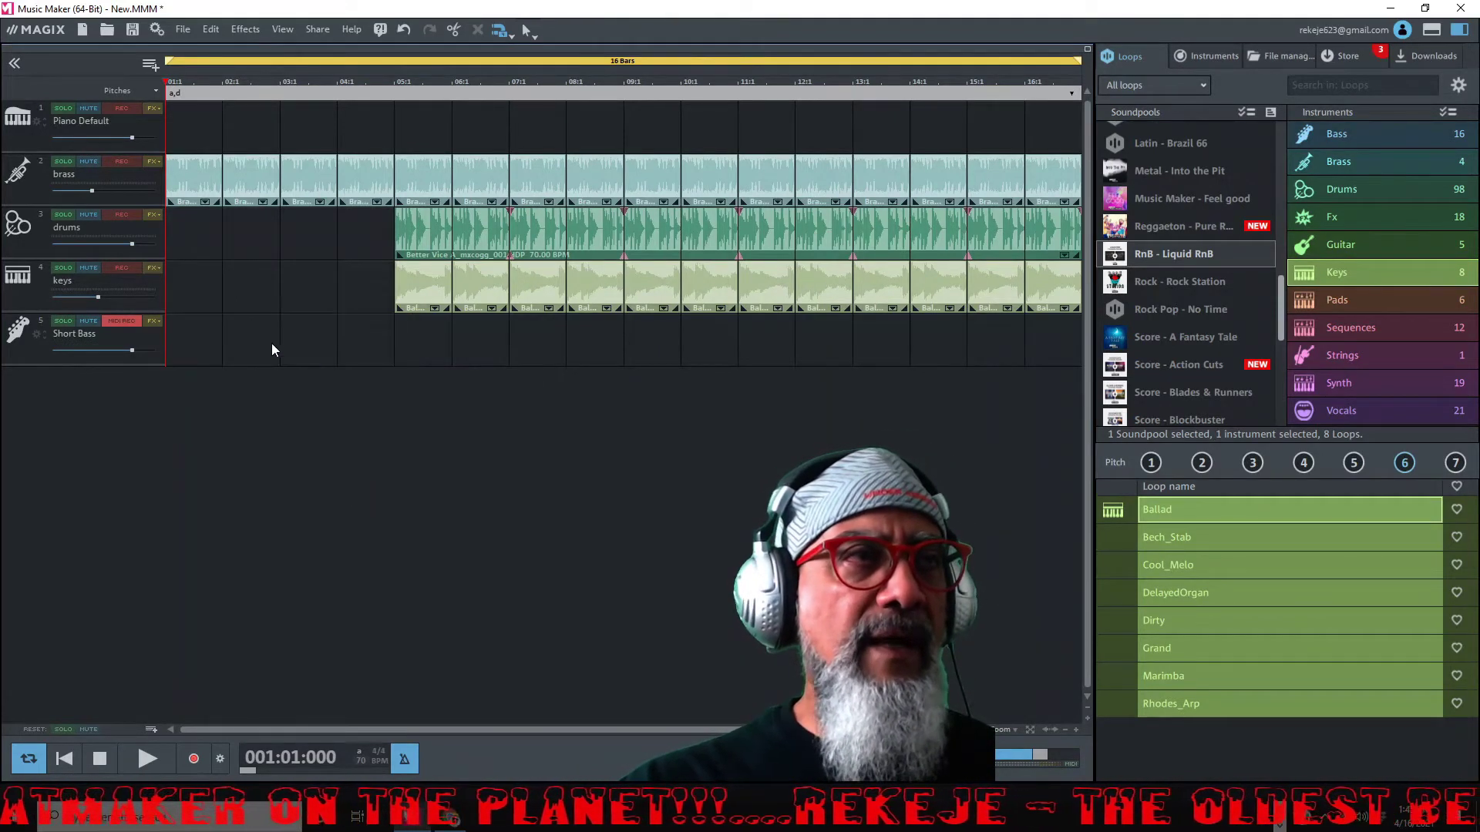
Insert an empty 4-bar MIDI object at bar 1 of the Short Bass track and shorten the playback range to 4 bars.
right_click(252, 340)
left_click(315, 359)
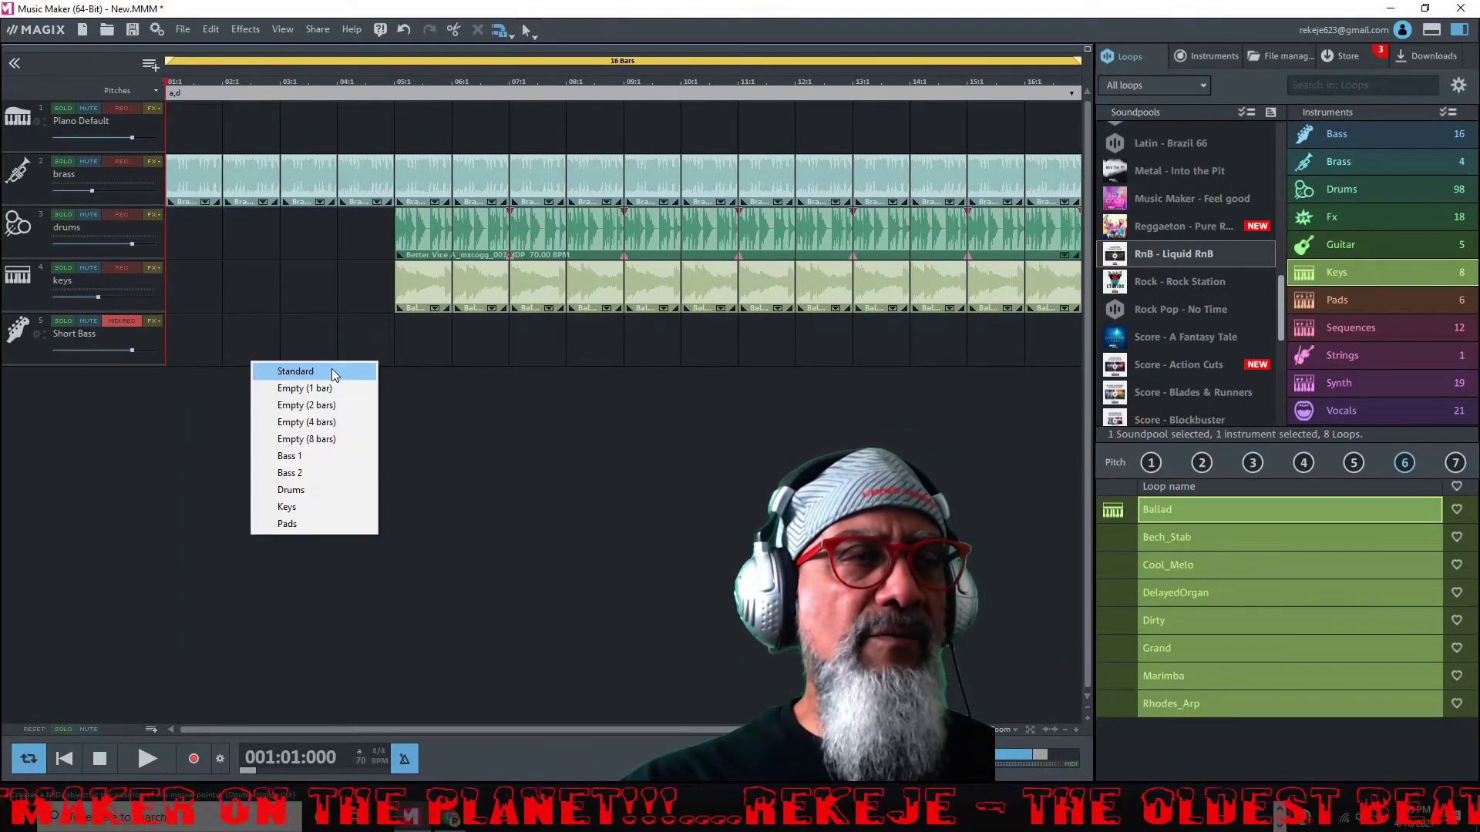
left_click(319, 428)
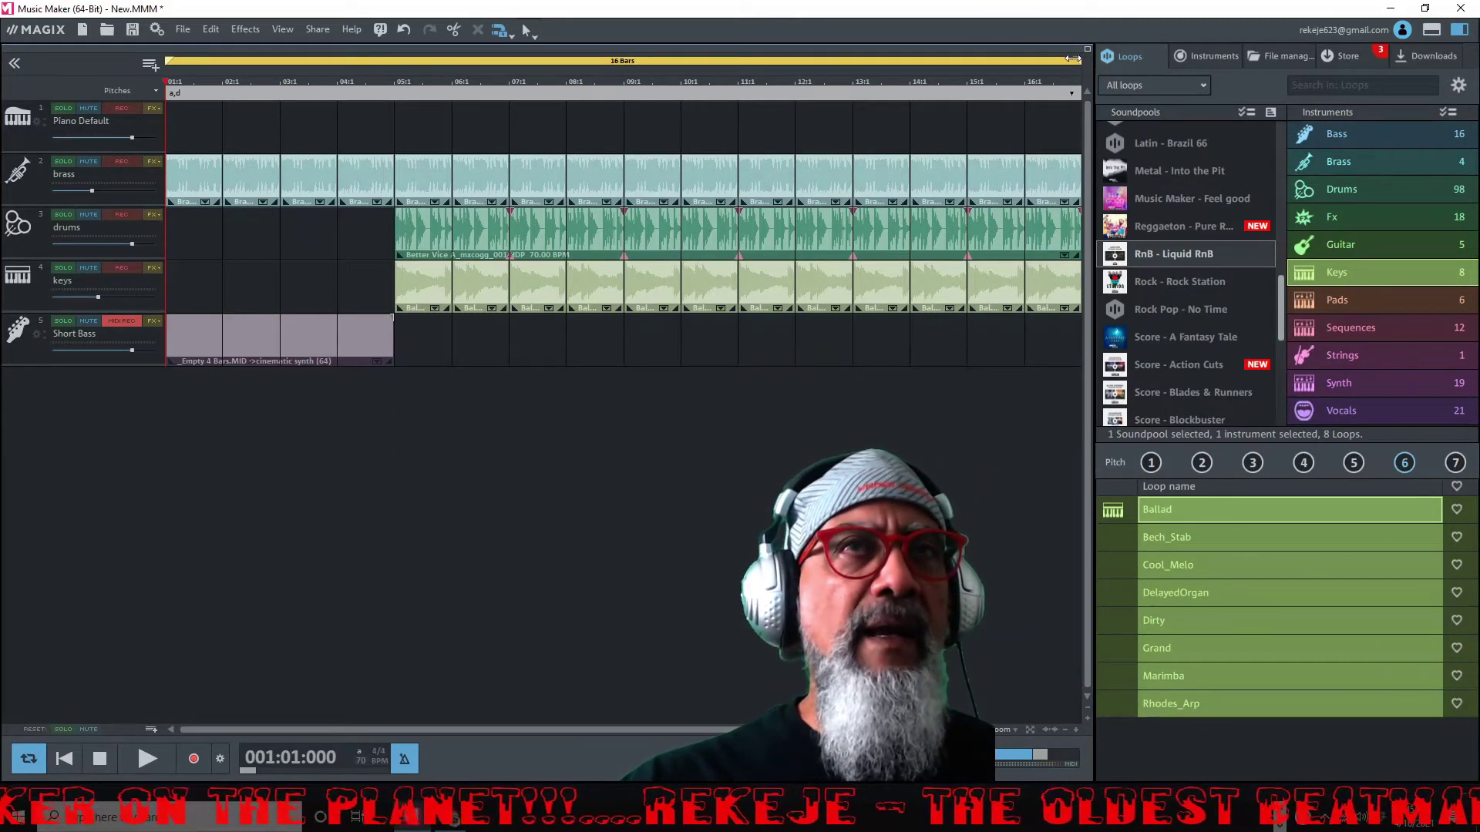
left_click_drag(1034, 61, 350, 107)
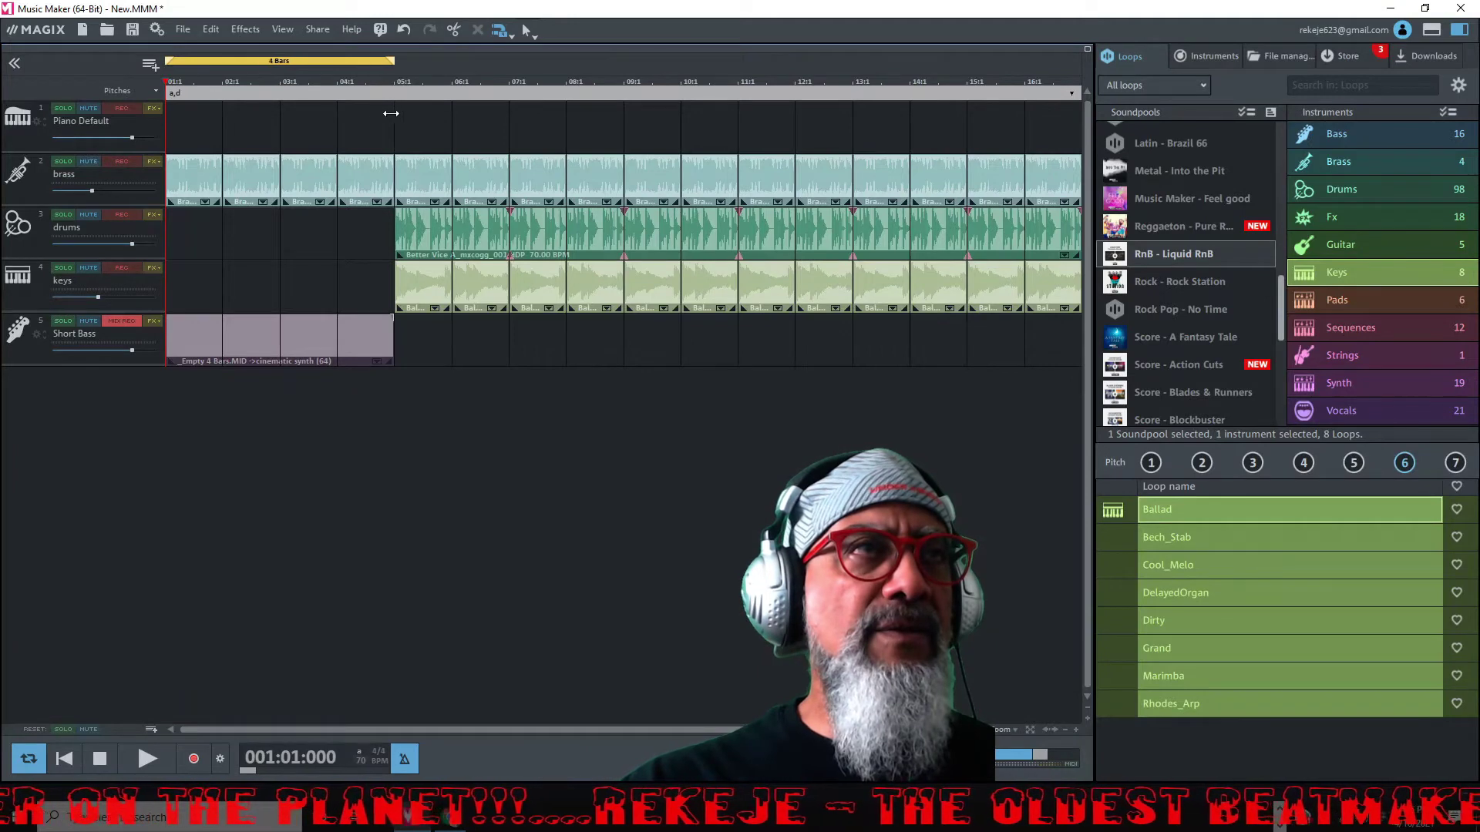
Open the empty Short Bass object in the MIDI Editor, draw a two-beat note from 1:1 to 1:3 and play it.
double_click(227, 349)
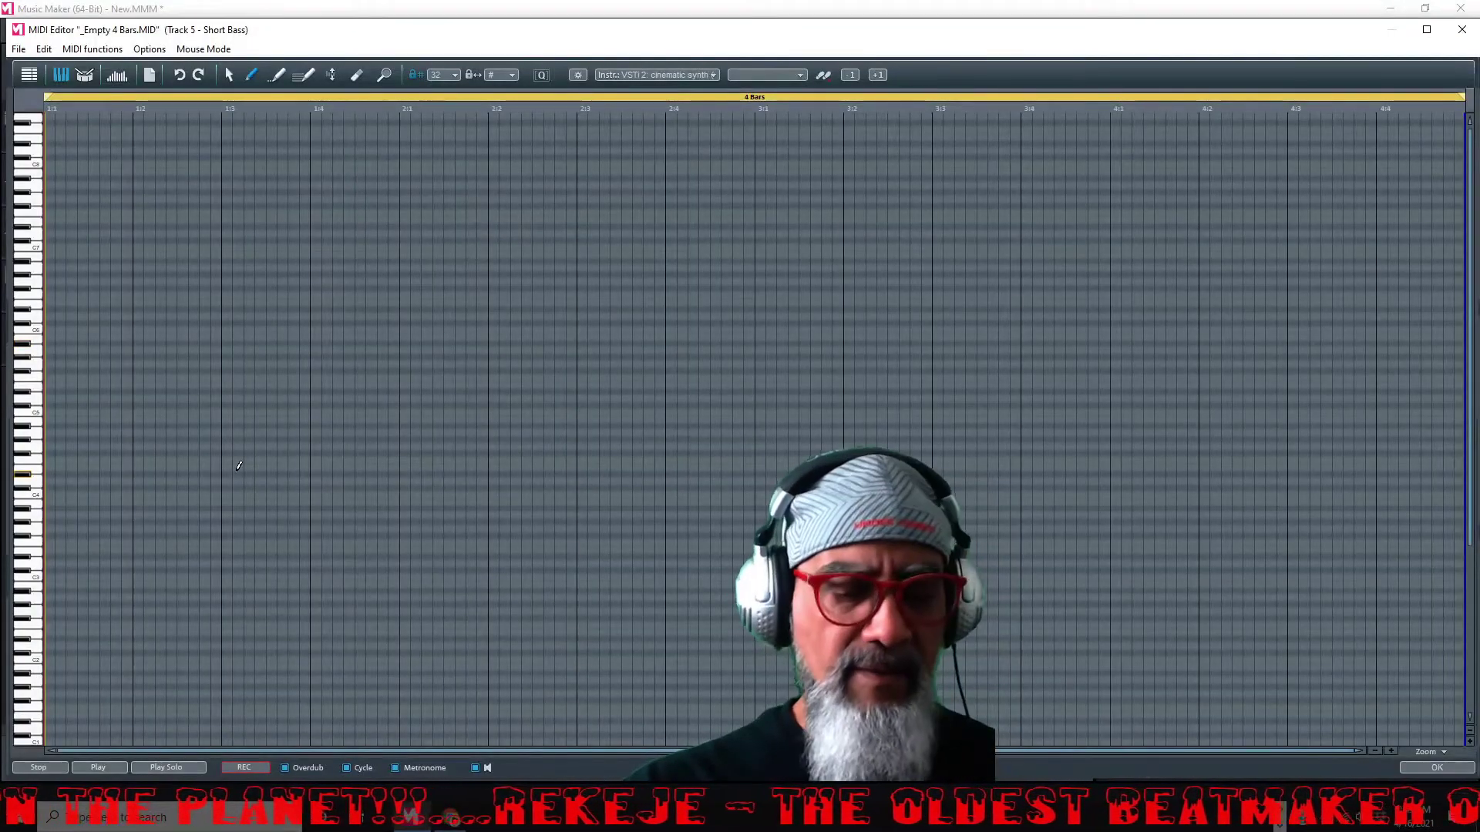
key("space")
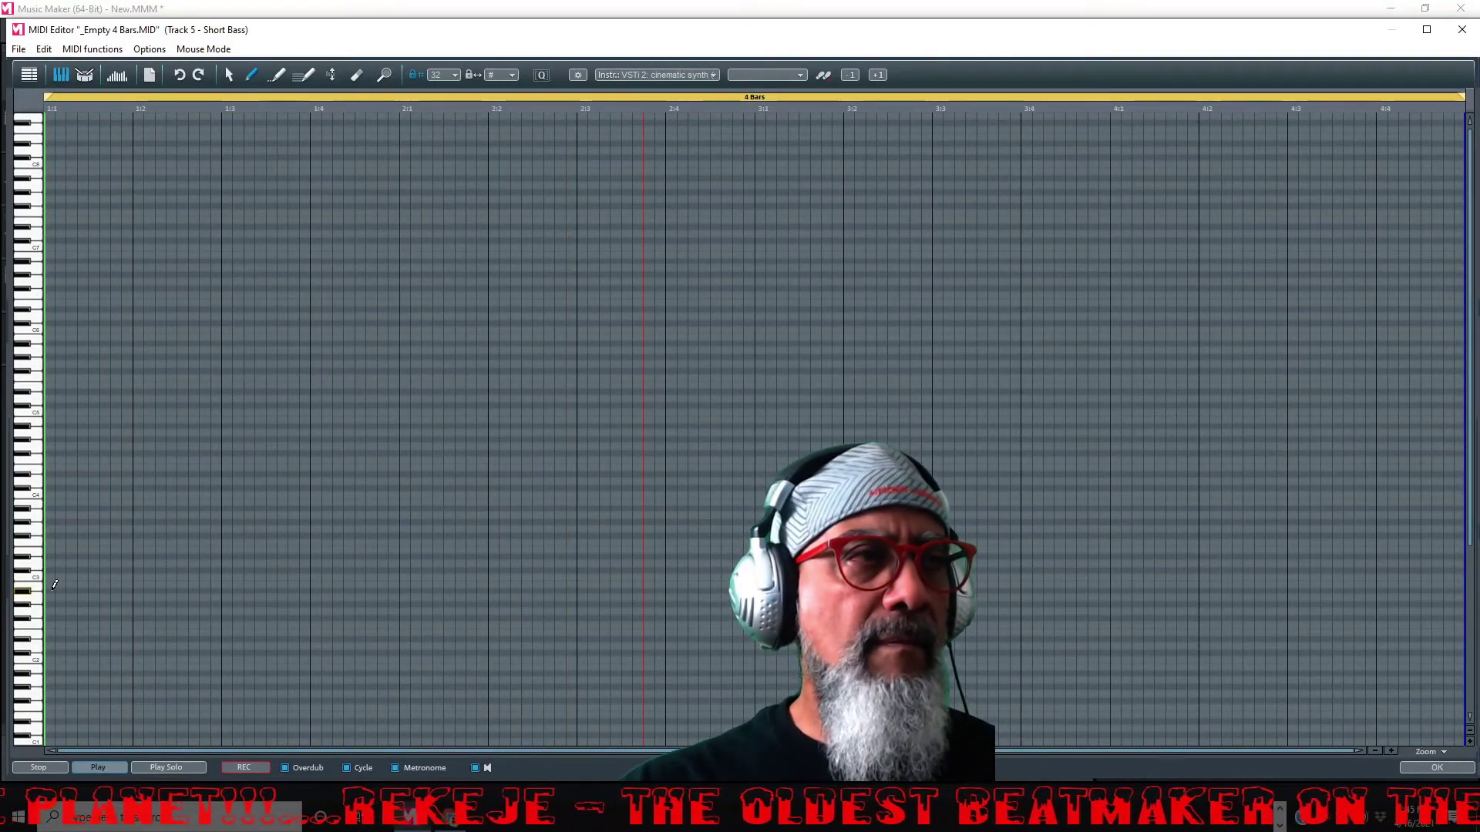
key("space")
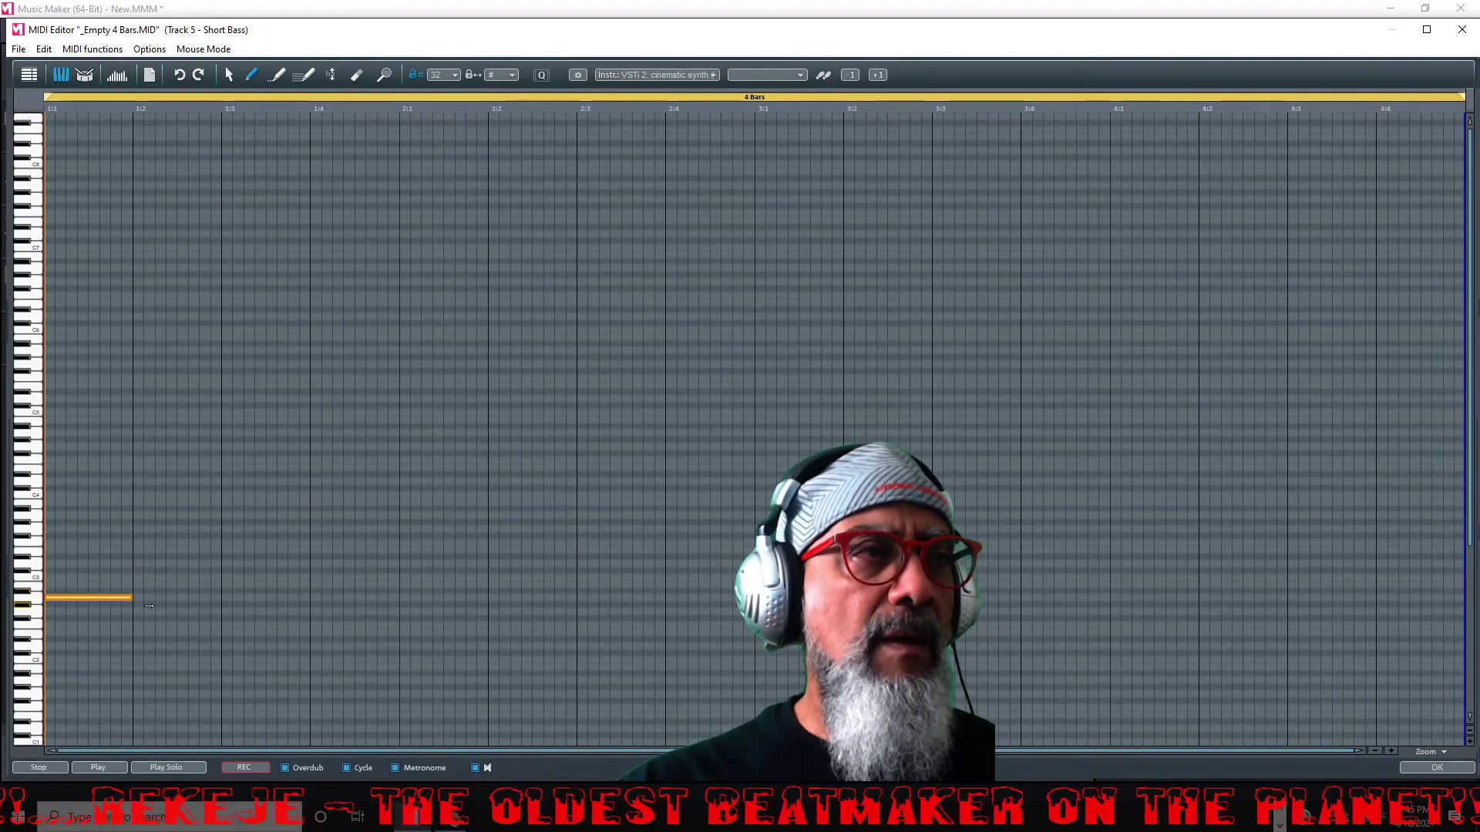
key("space")
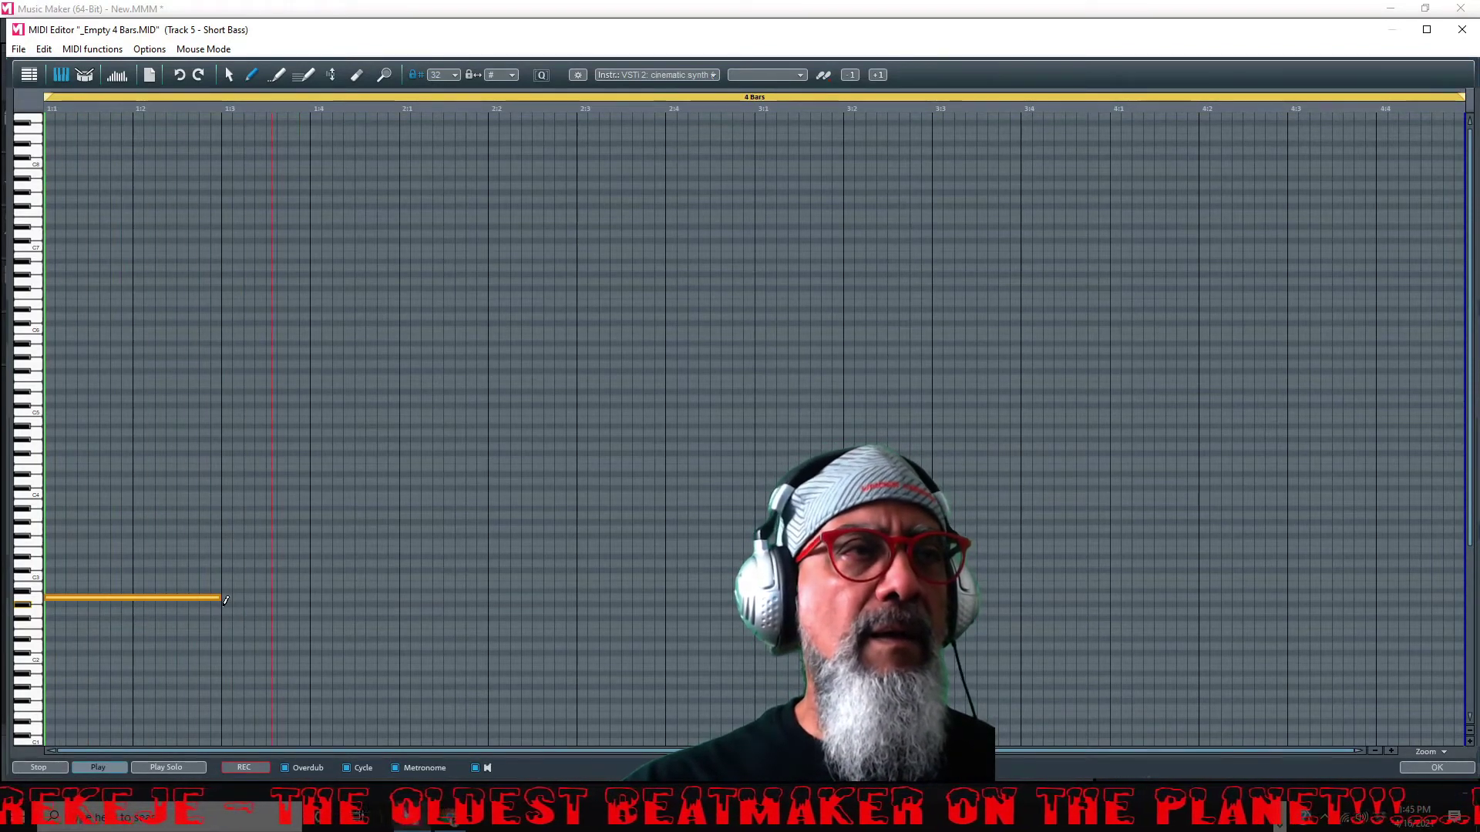
key("space")
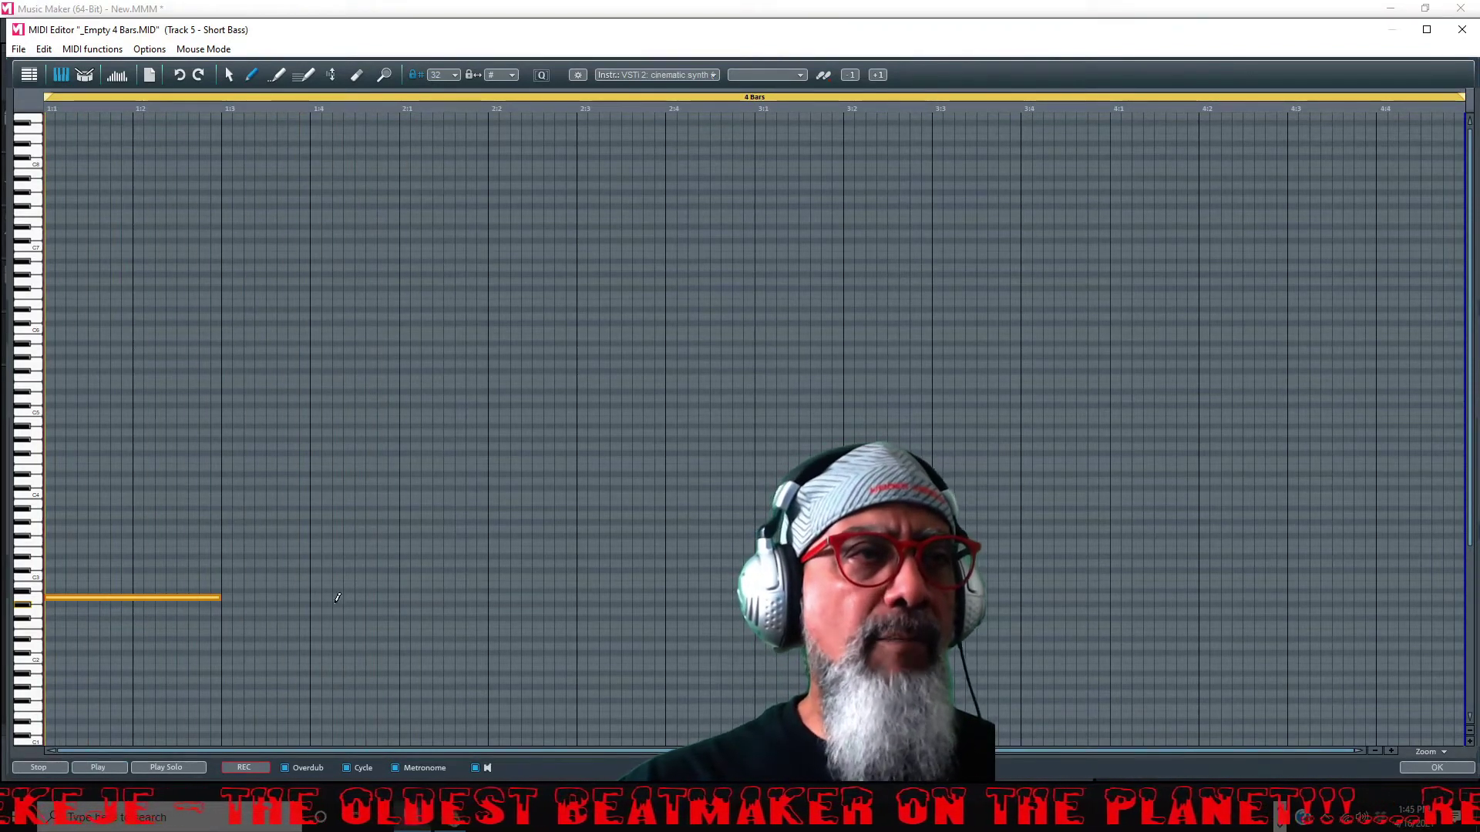
Draw a lower two-beat bass note from 2:1 to 2:3 and play the pattern.
left_click(406, 643)
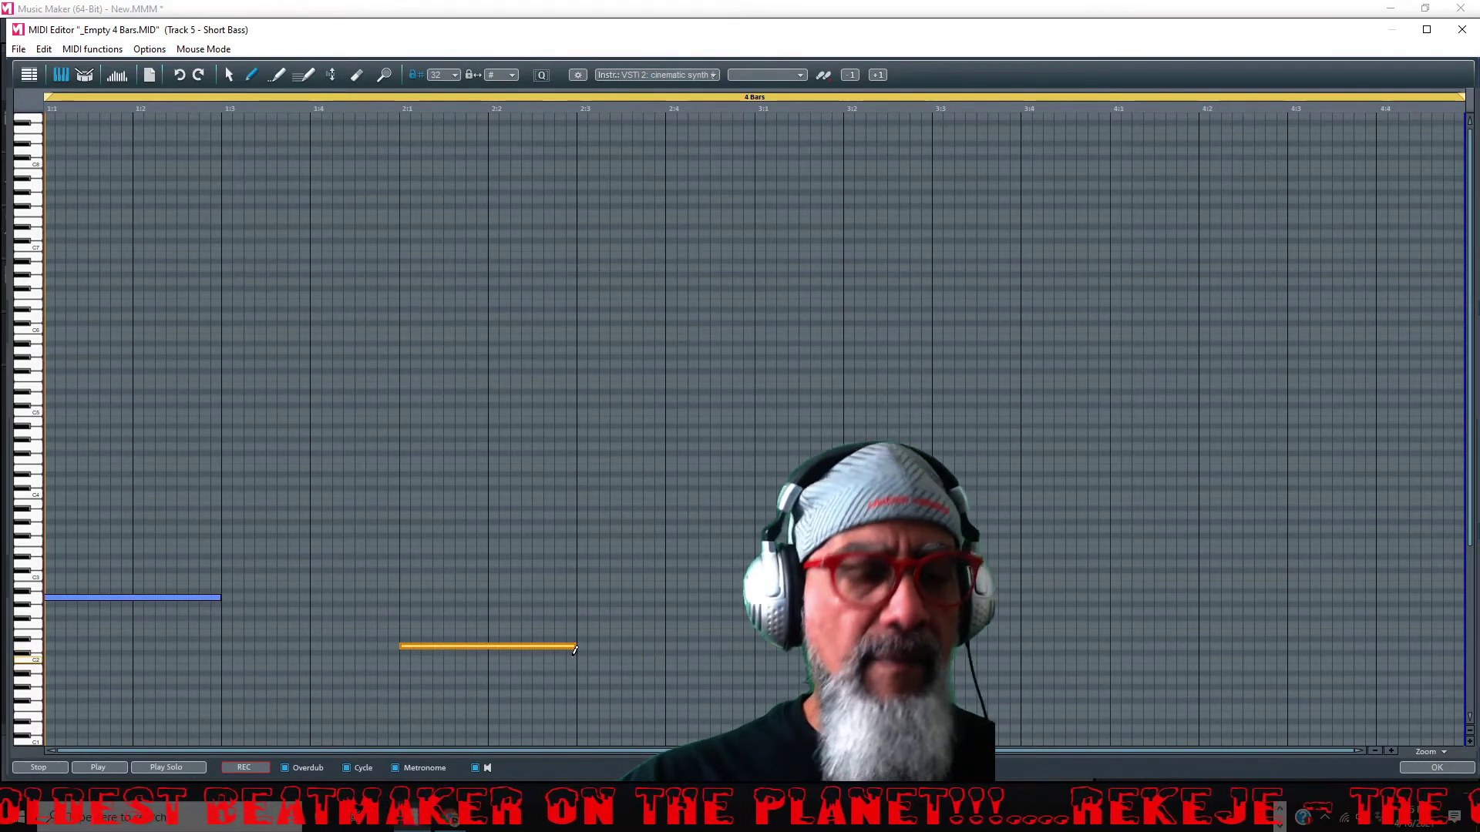
key("space")
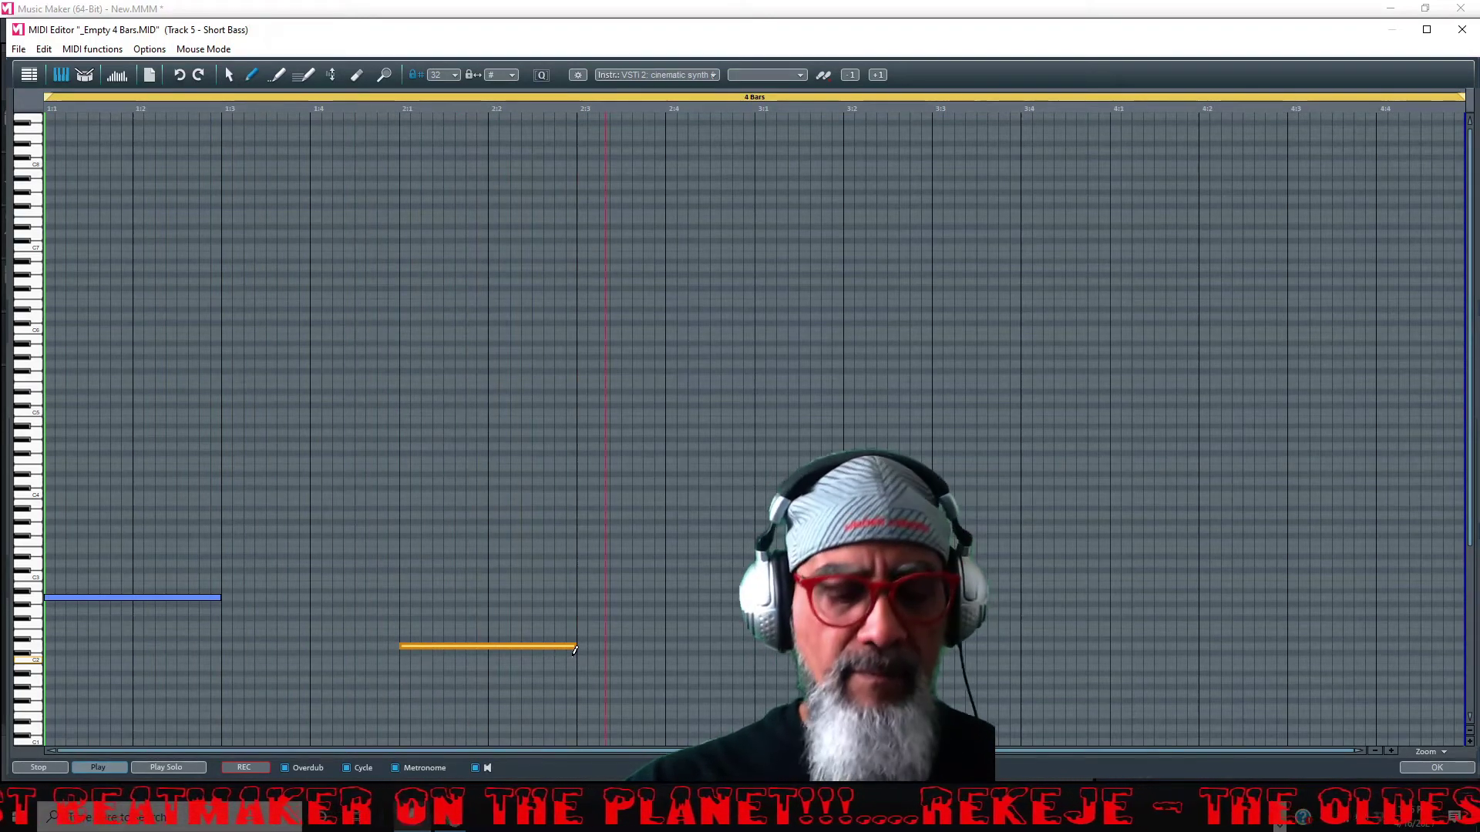
key("space")
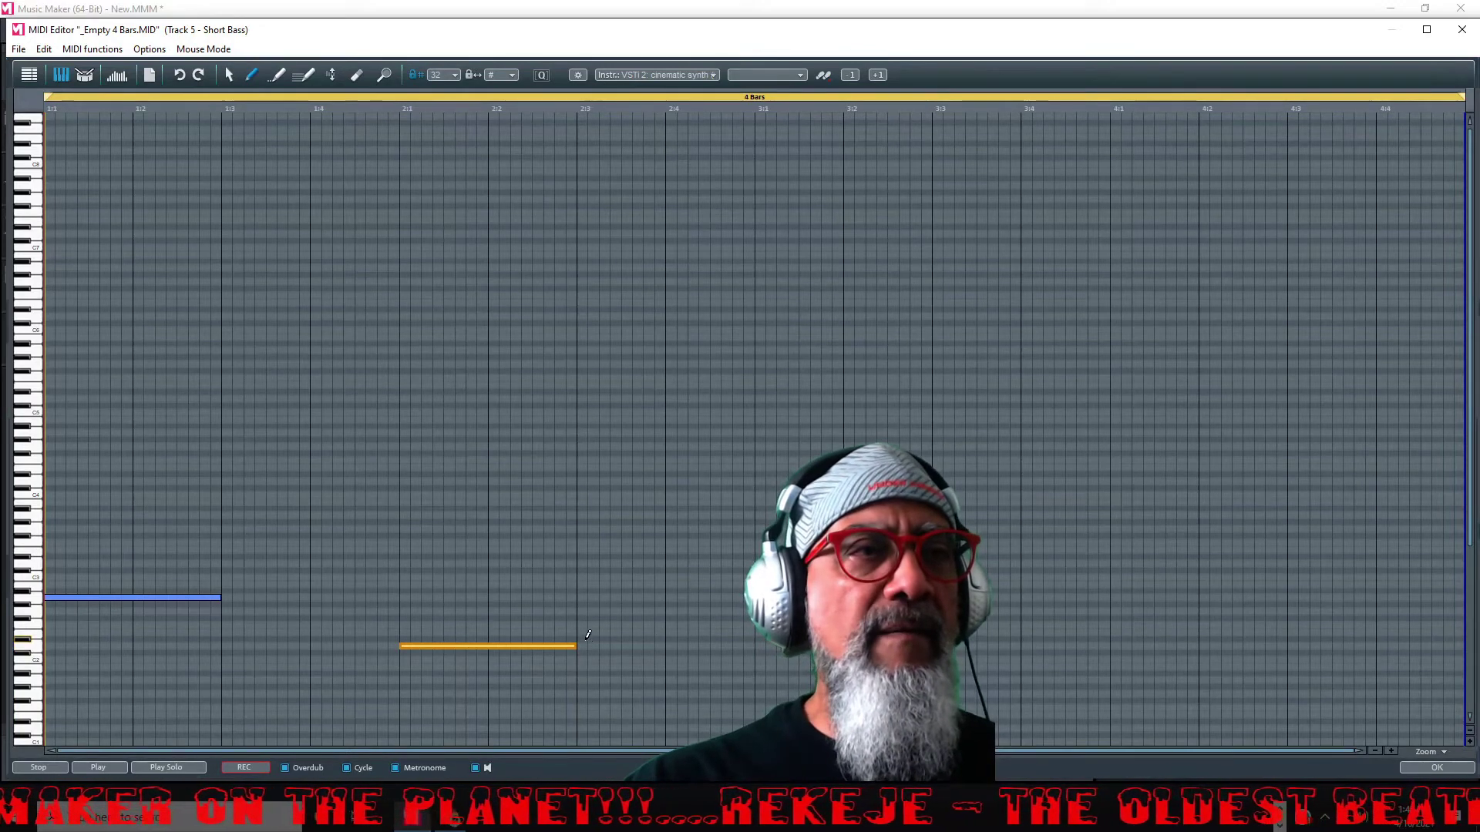
Draw a third bass note, slightly higher than the second, from 2:3 to 3:1 and play the pattern.
left_click(582, 631)
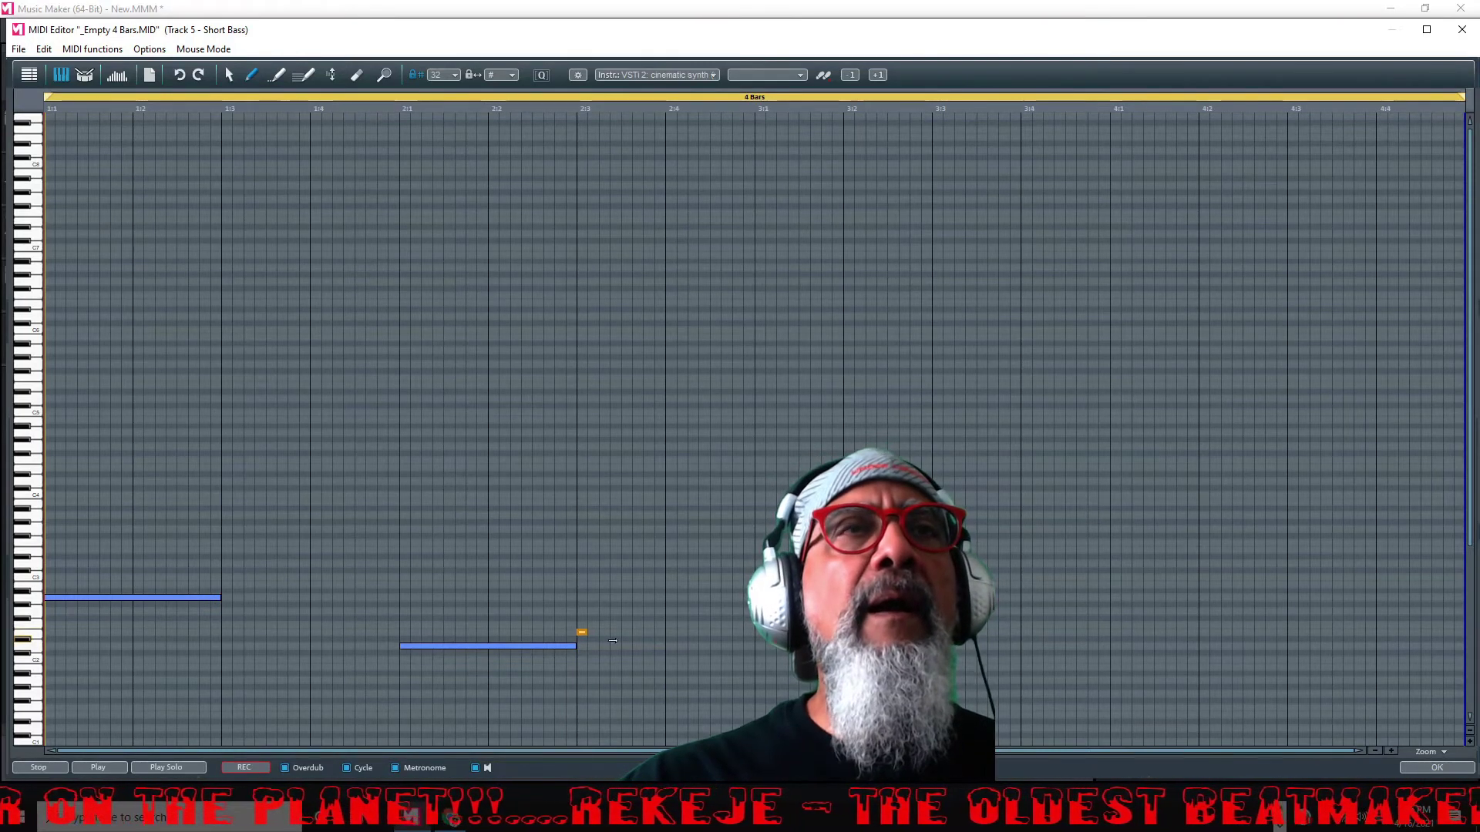
left_click_drag(585, 632, 753, 652)
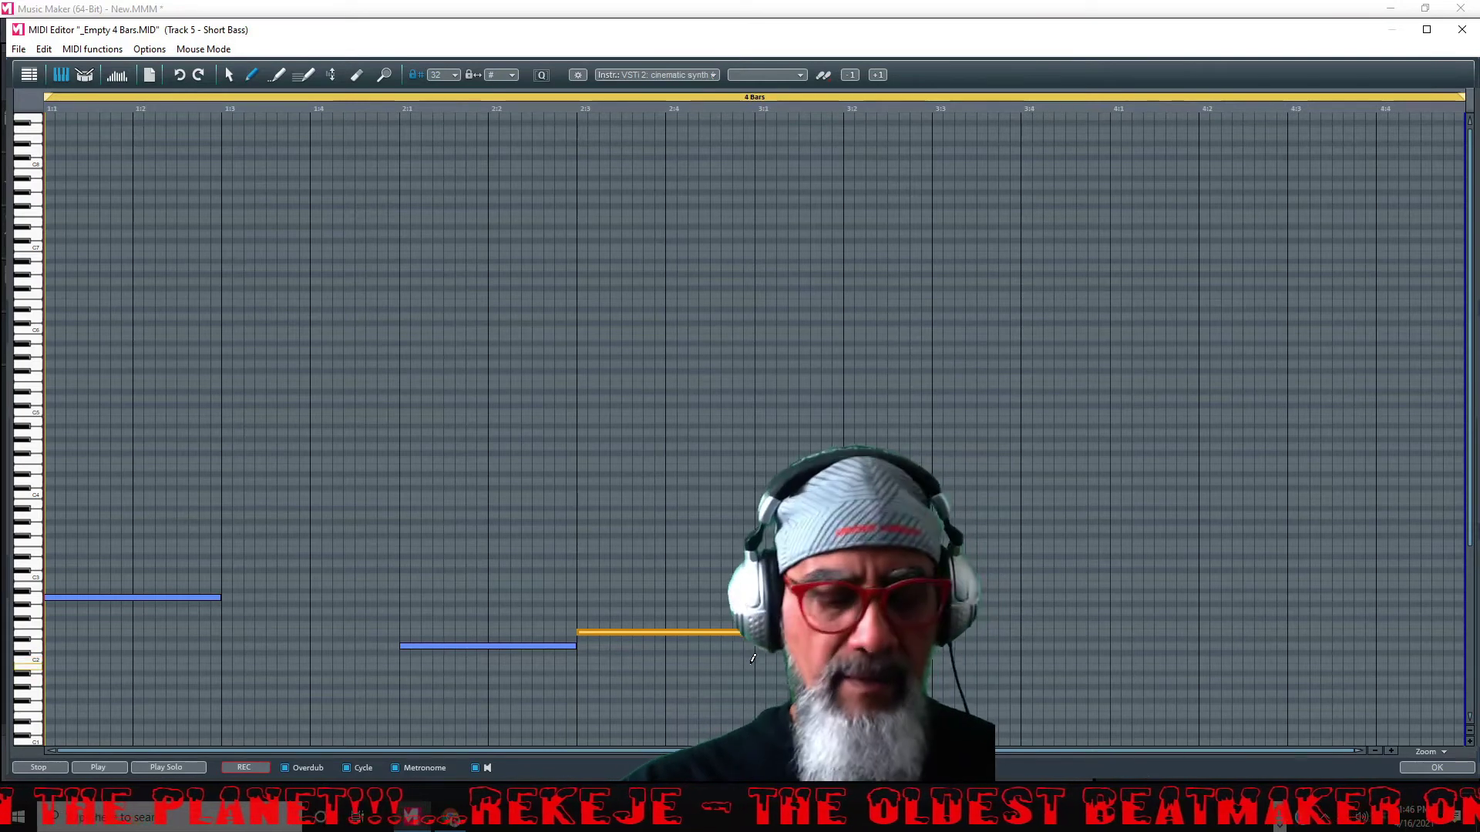
key("space")
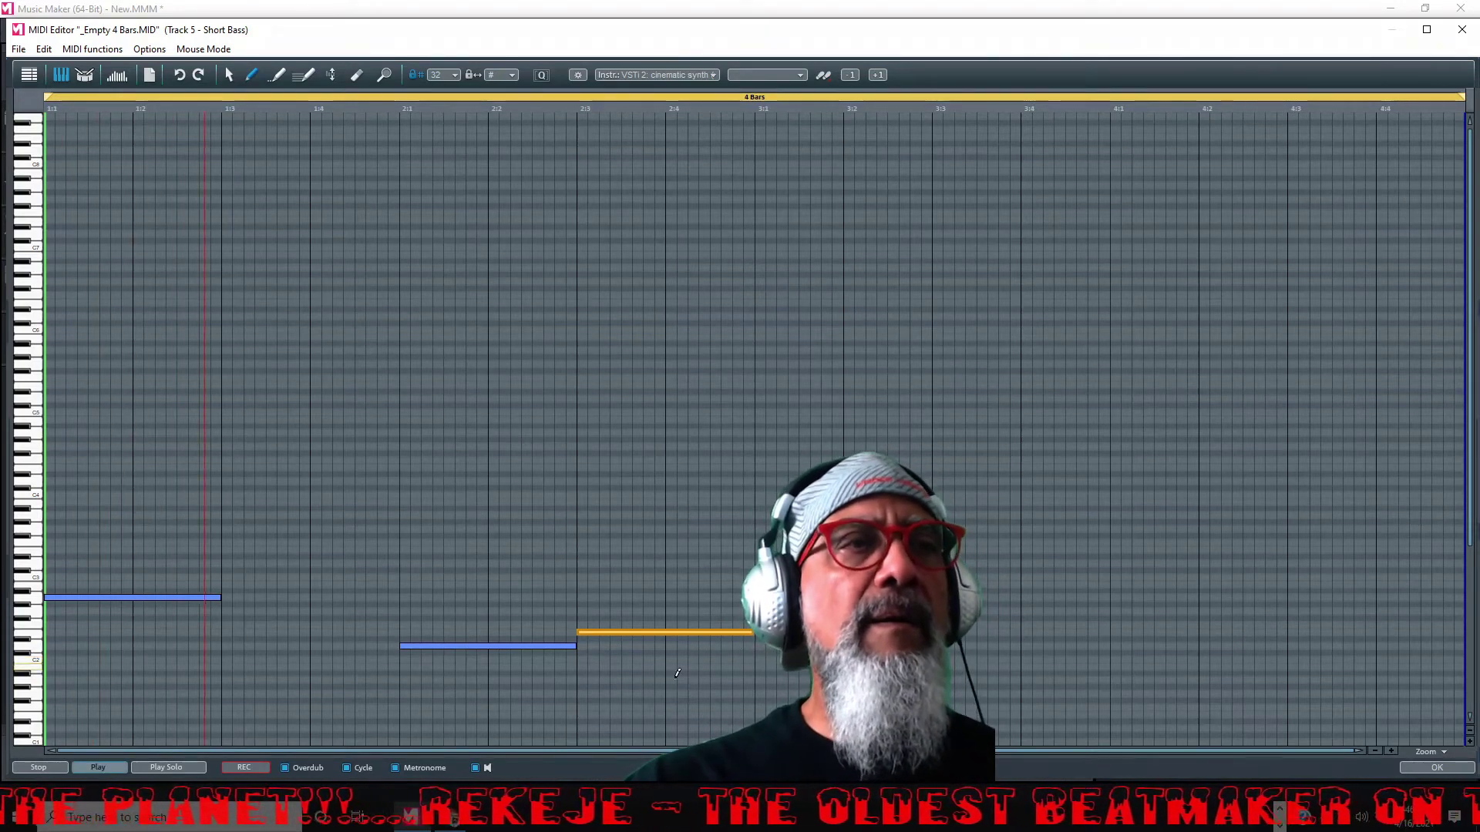
left_click(661, 701)
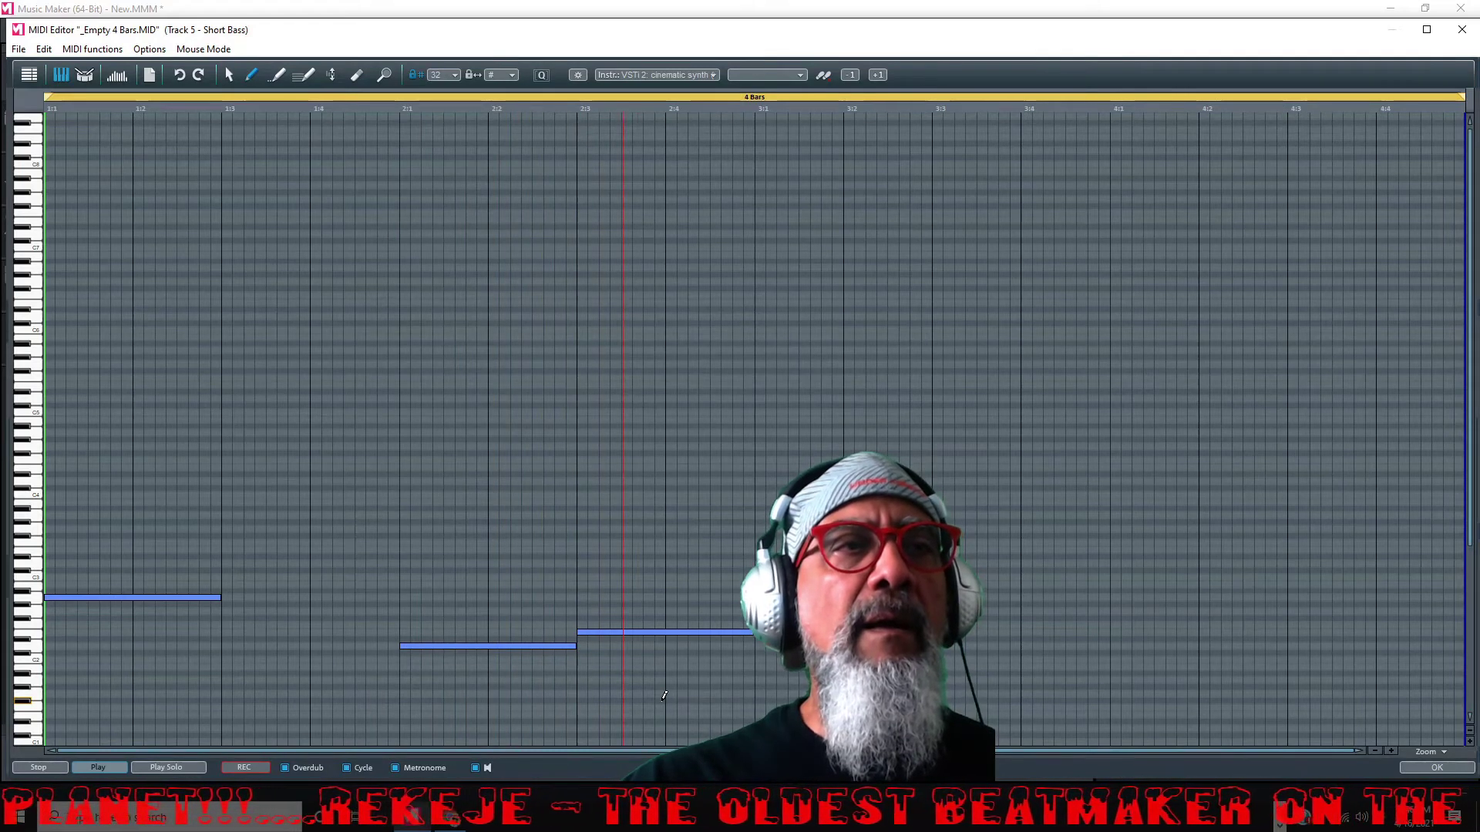
key("space")
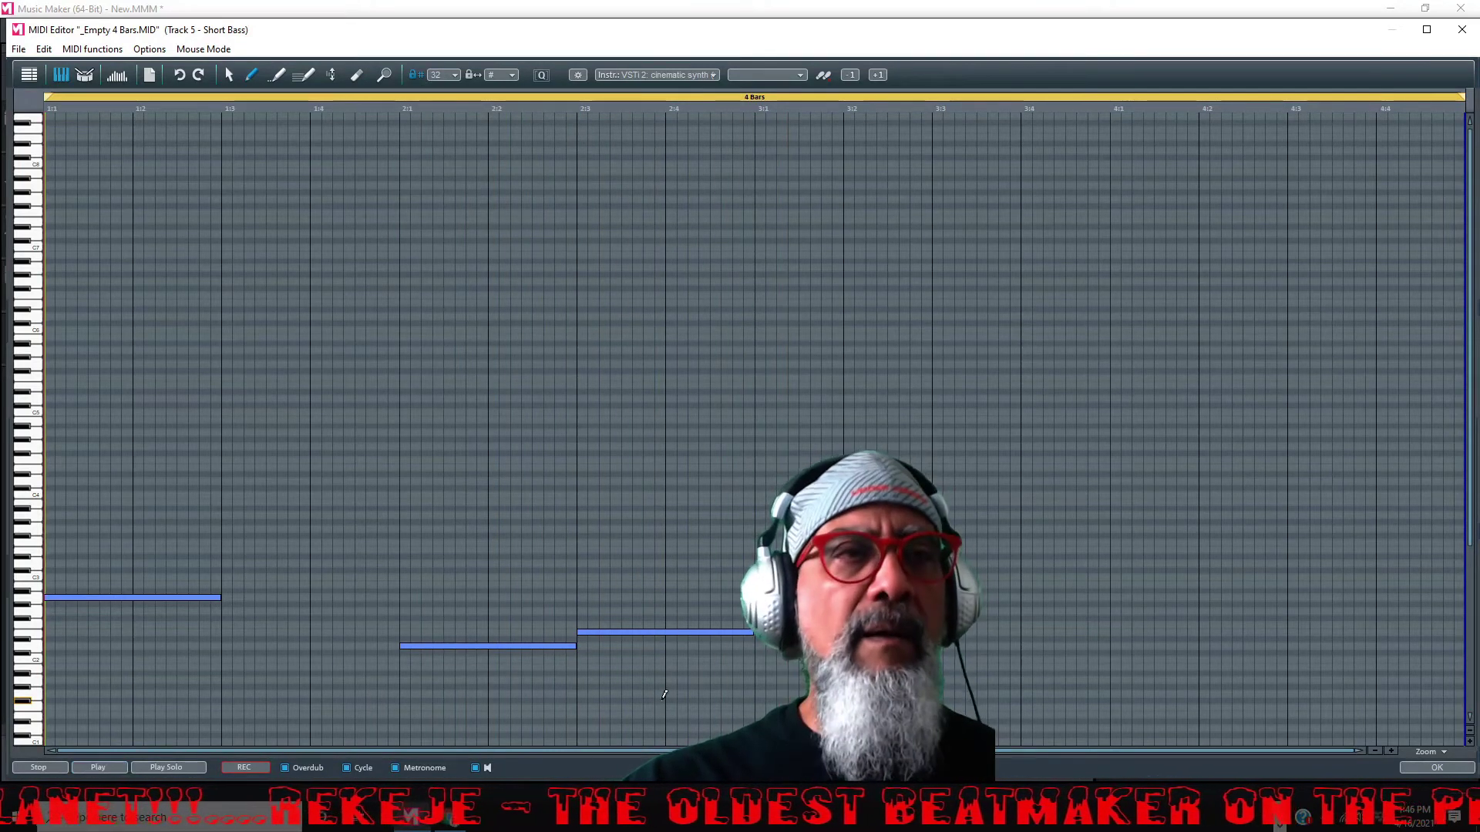
Raise the third bass note by one semitone and play the pattern again.
left_click(645, 632)
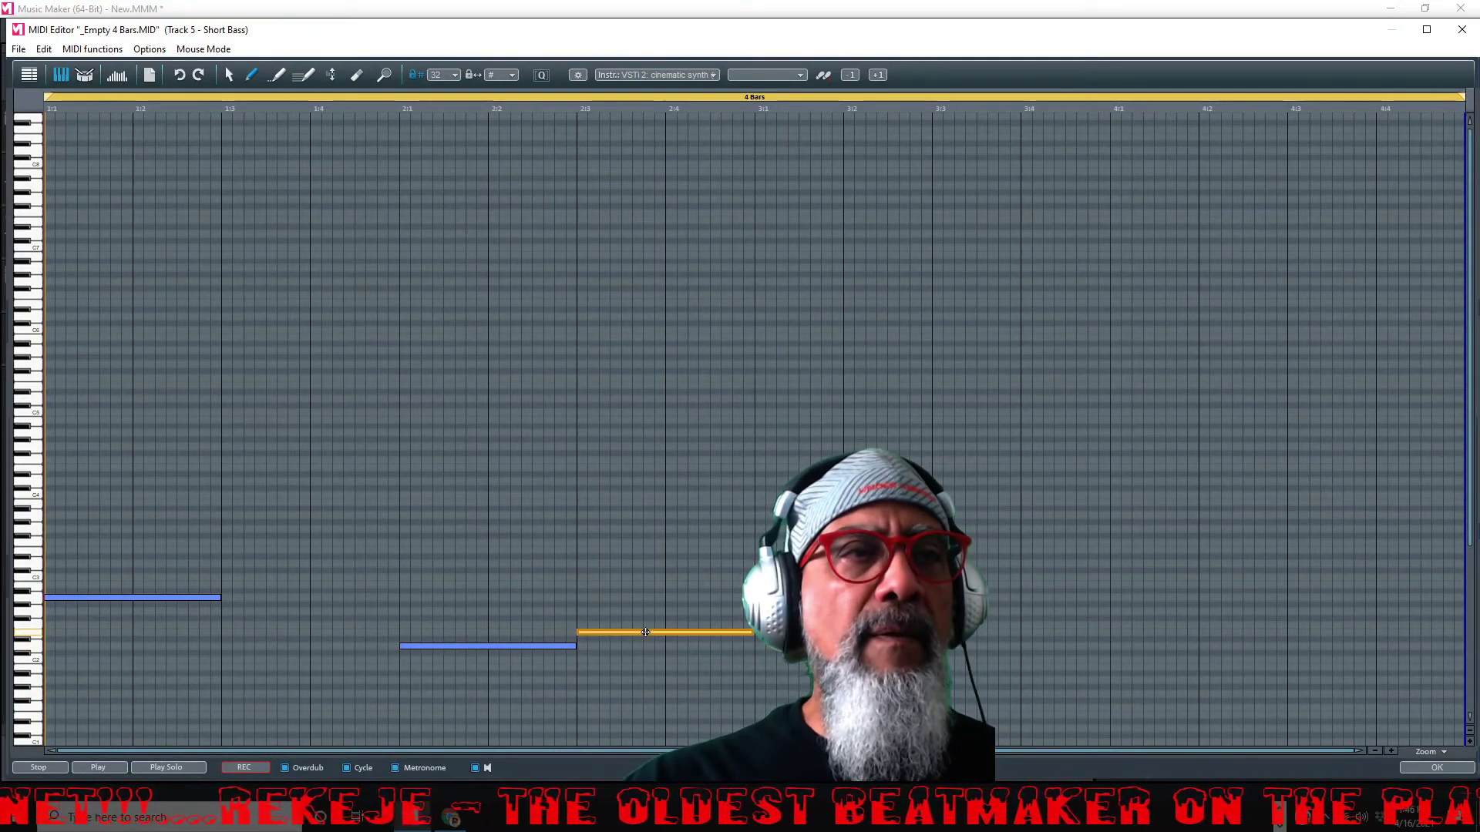
left_click_drag(645, 631, 645, 625)
key("space")
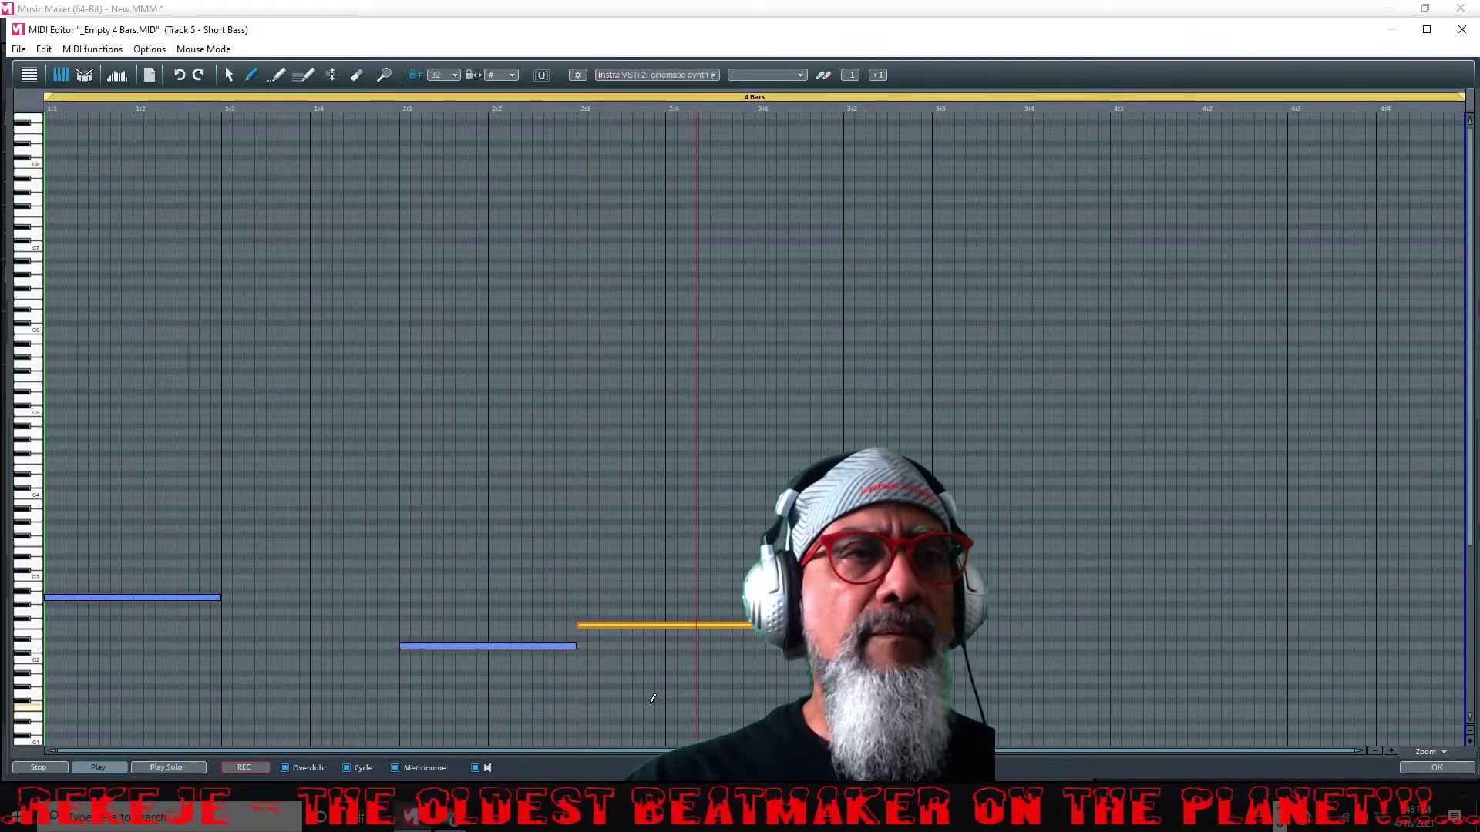
key("space")
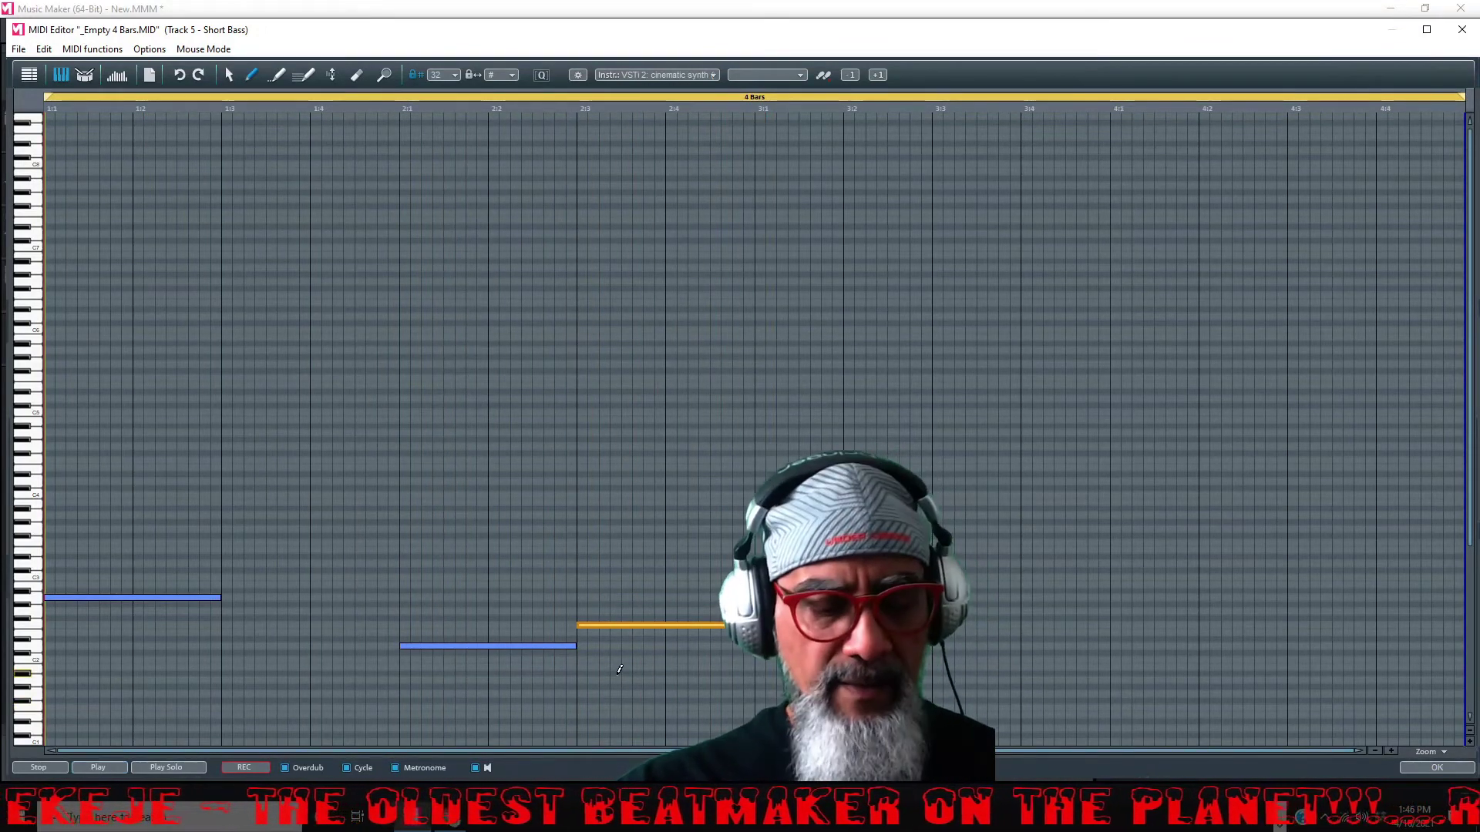
Copy all three bass notes into bars 3 and 4 and close the MIDI Editor.
key("ctrl+a")
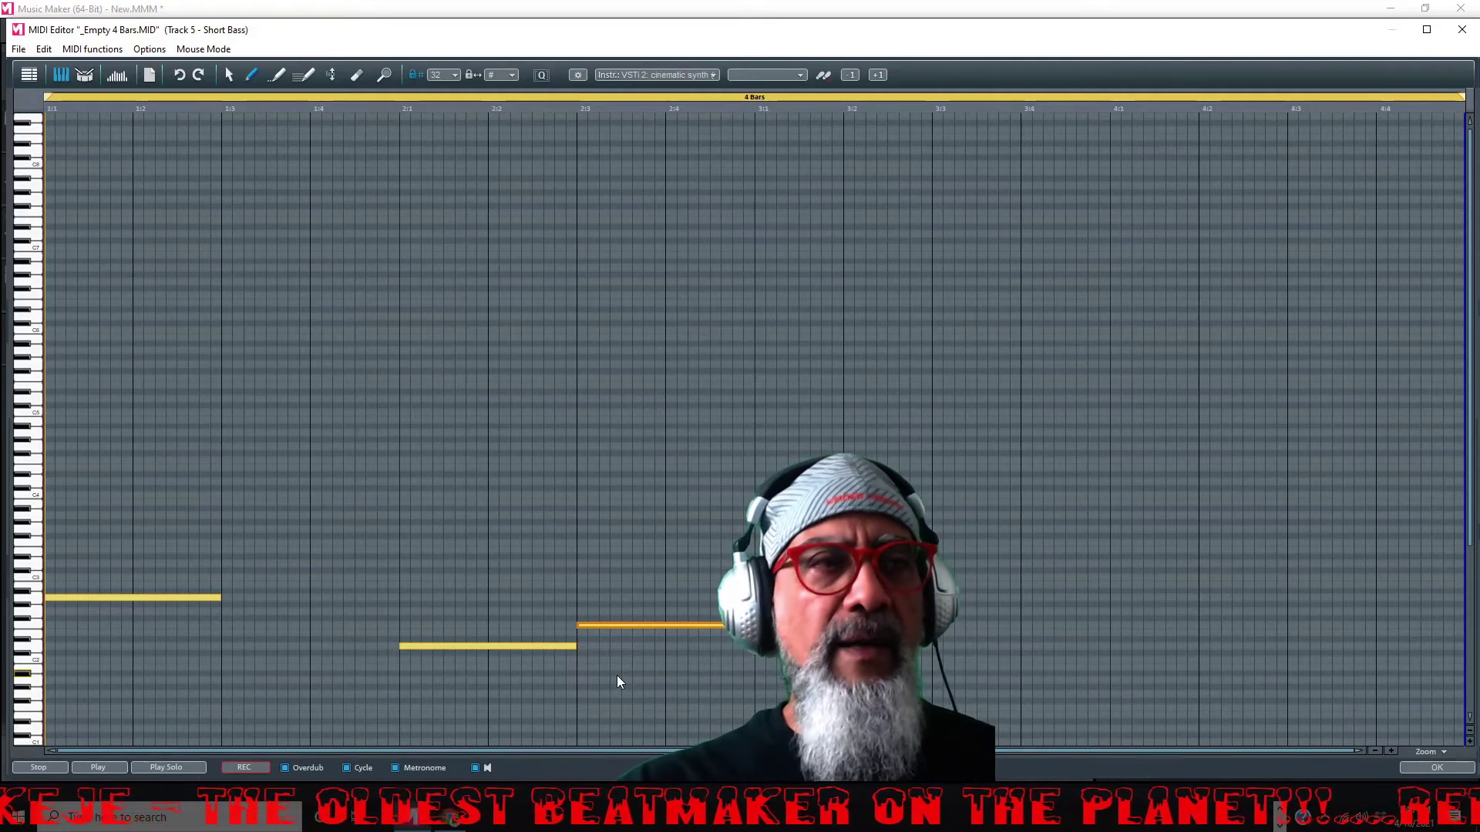
key("ctrl+v")
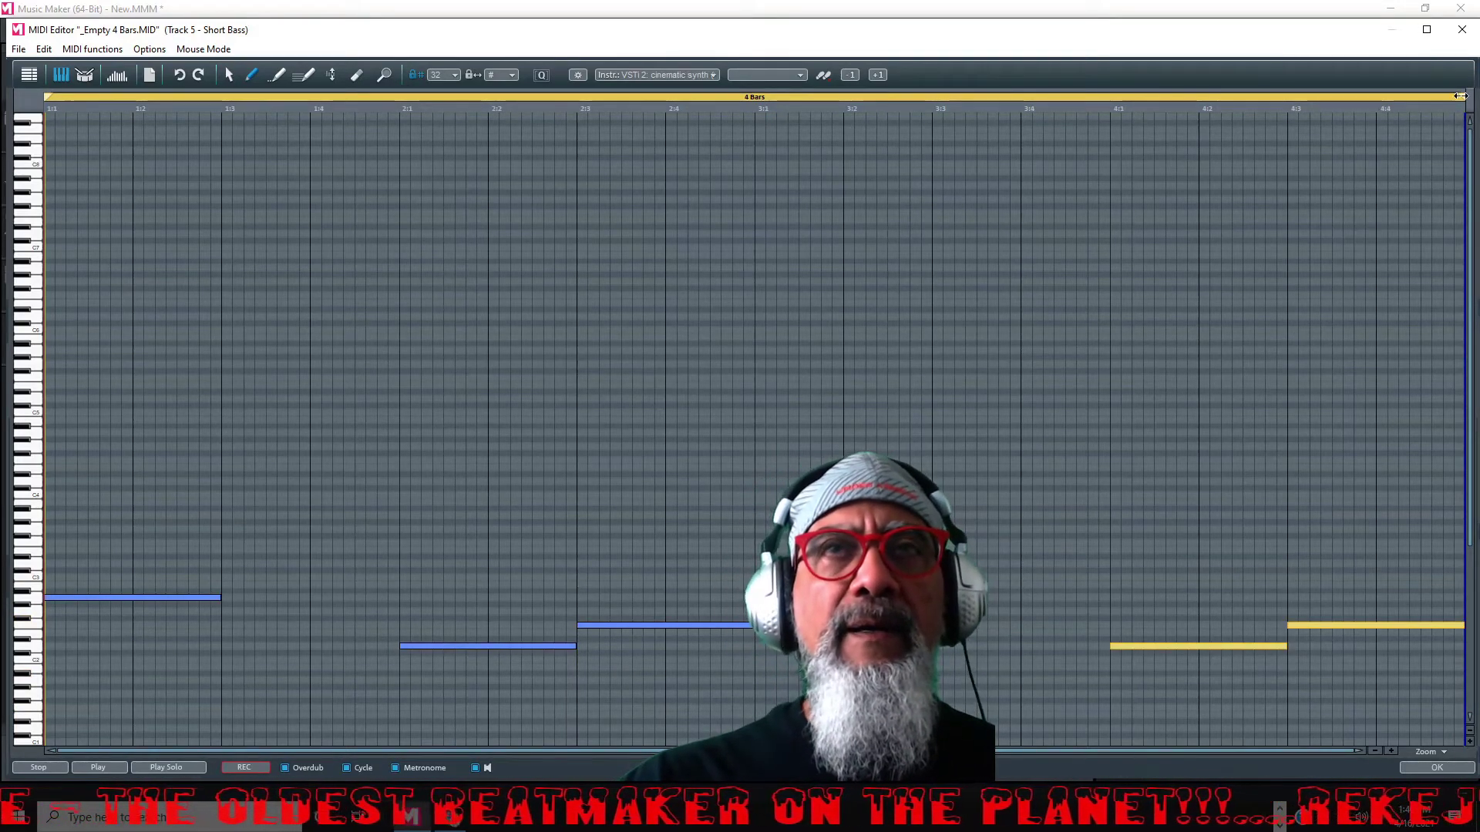
left_click(1461, 30)
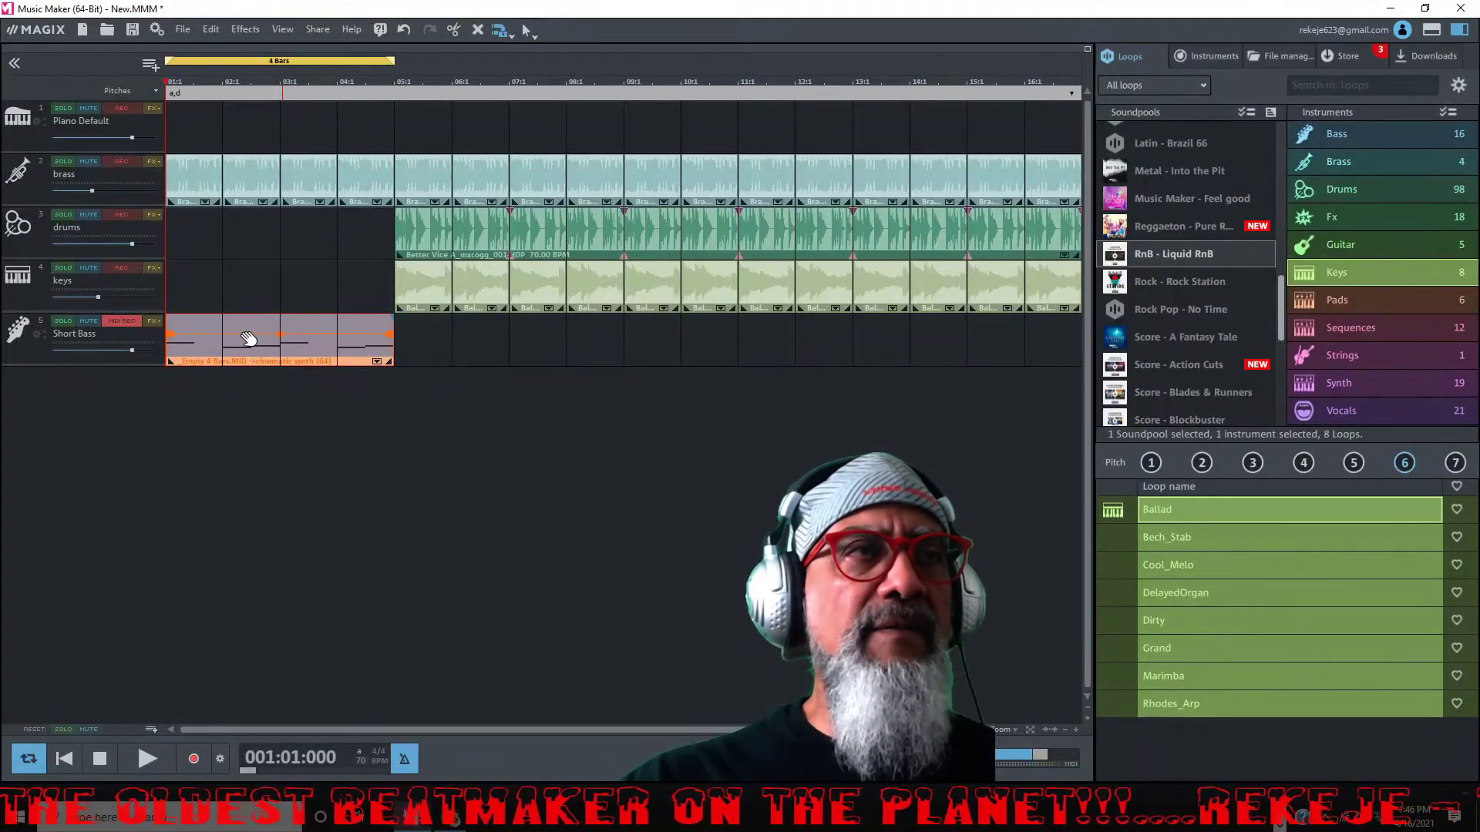
Move the four-bar Short Bass clip to start at bar 5 and show the lower media area.
left_click_drag(248, 339, 475, 339)
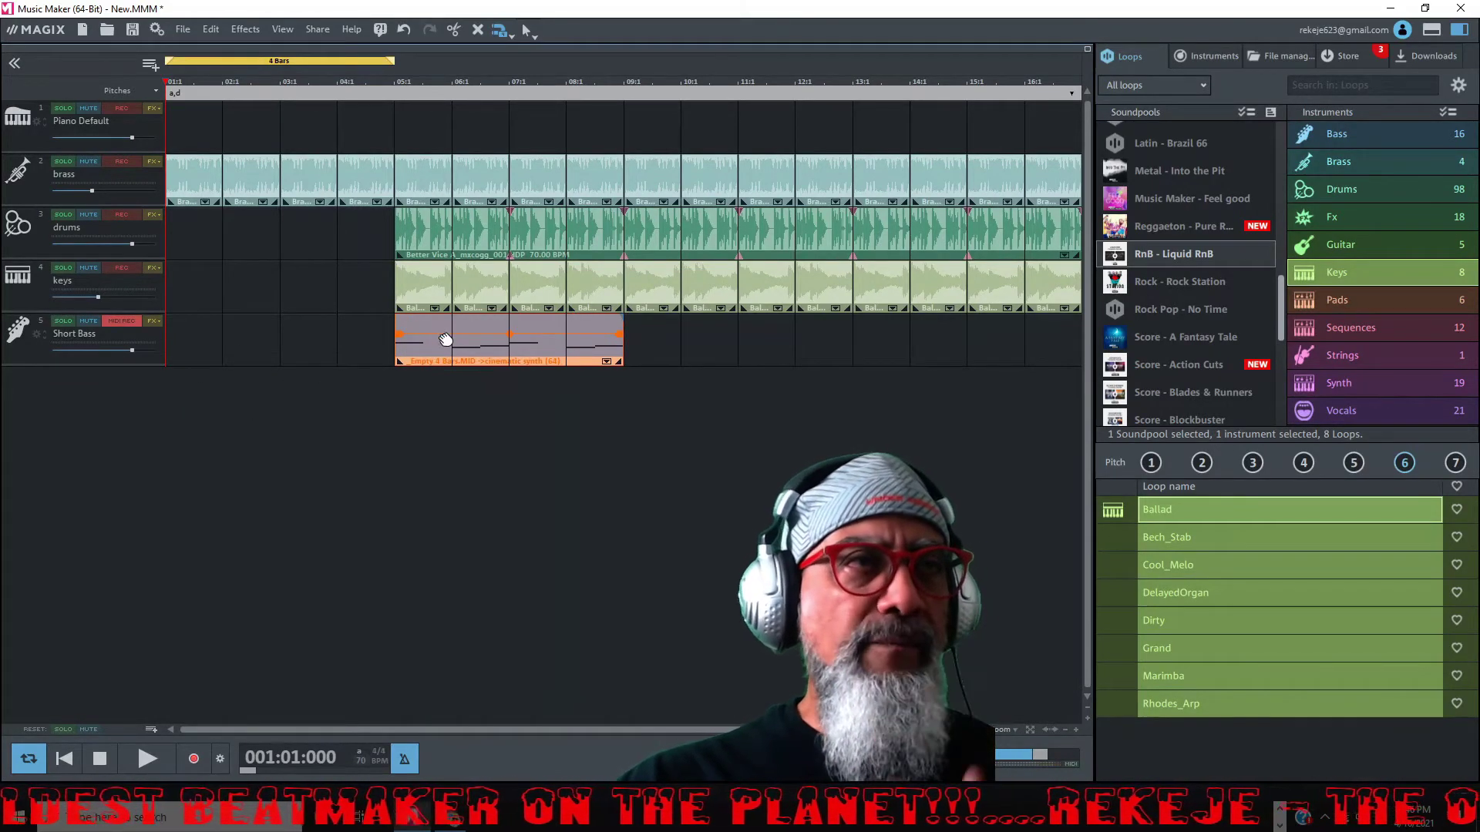
left_click(1431, 30)
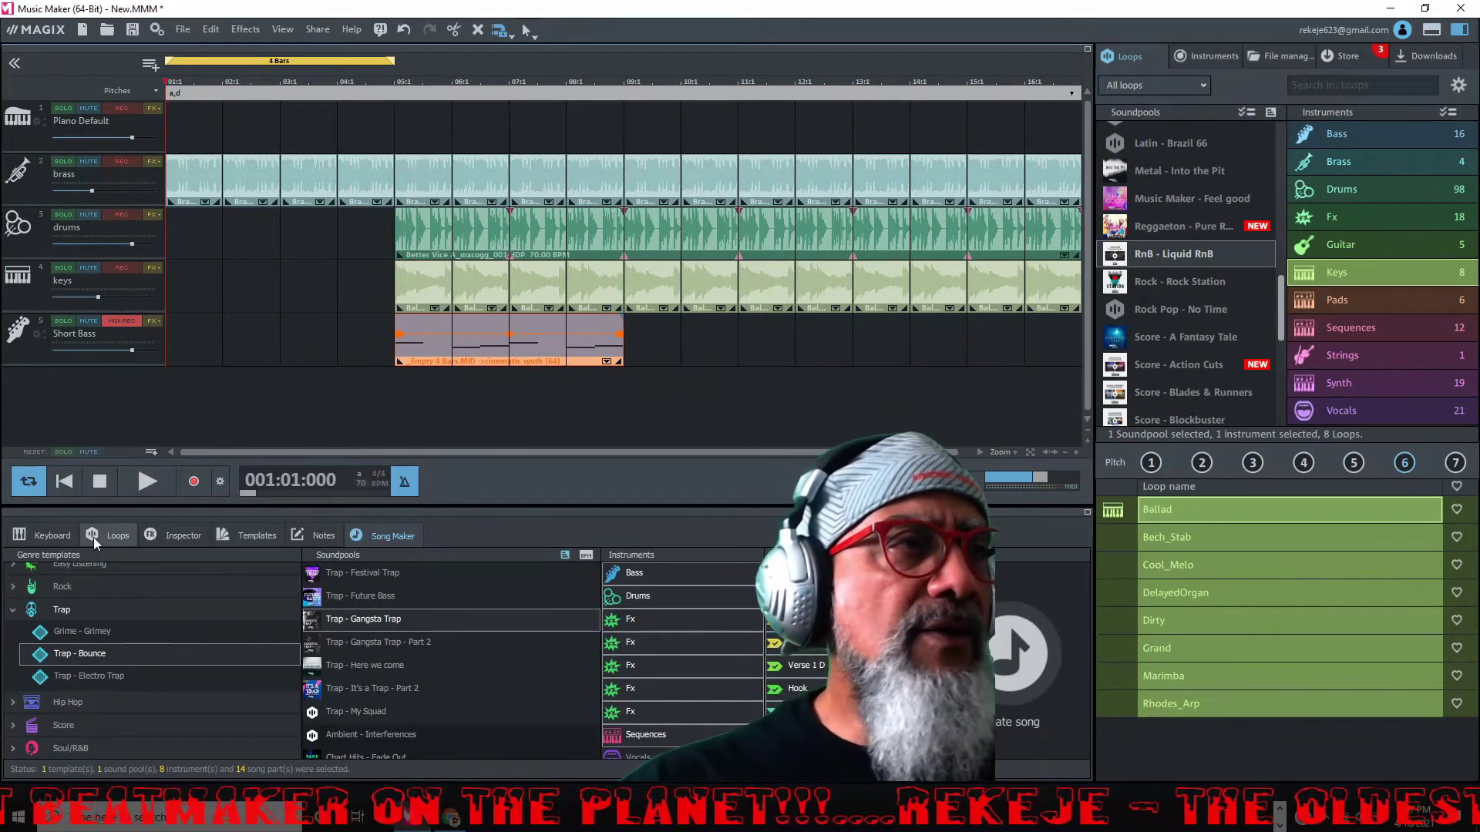
View the Keyboard, Loops and Song Maker sections of the lower media area and hide the area.
left_click(38, 537)
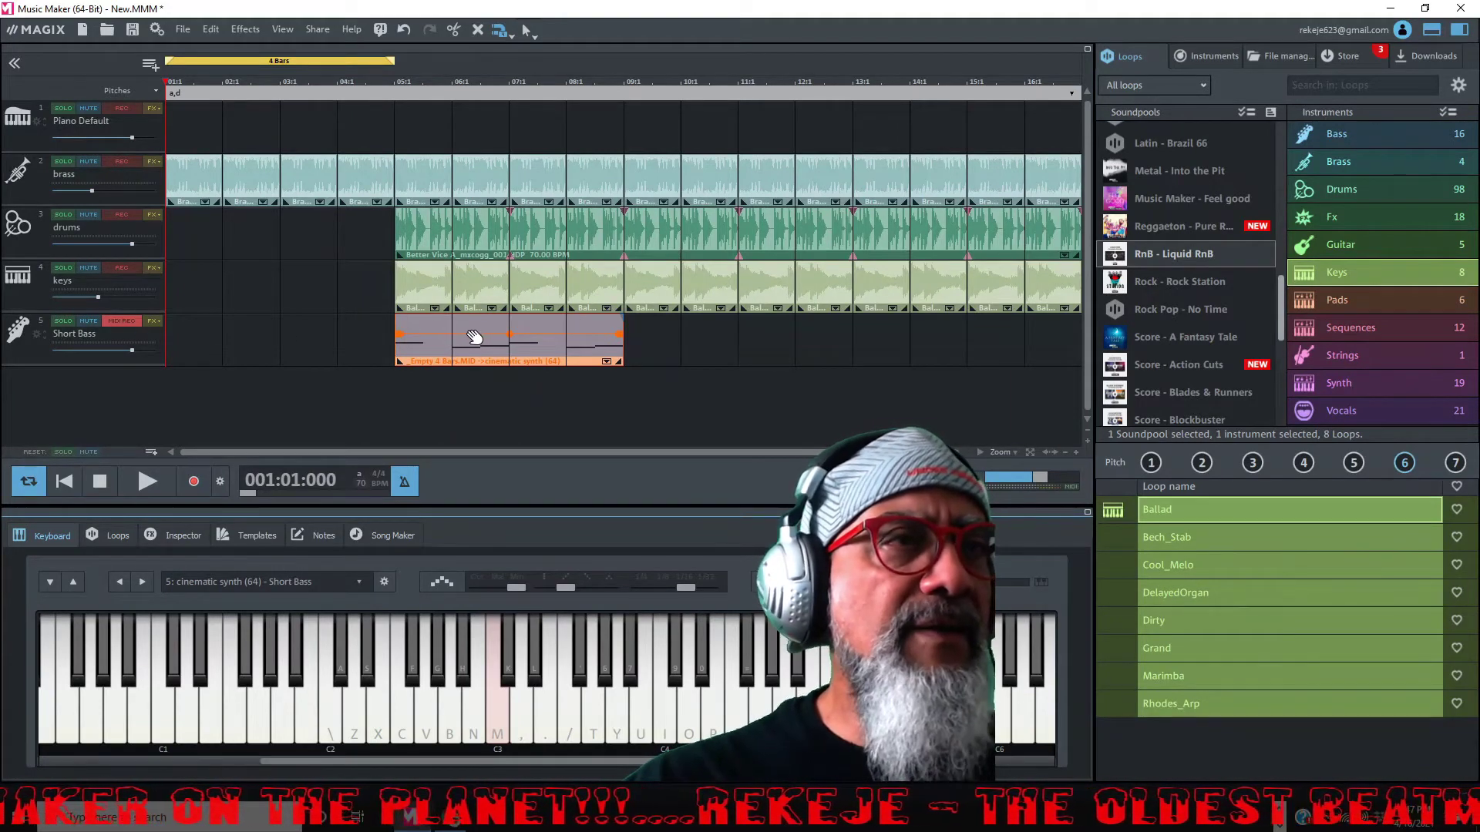
left_click(117, 537)
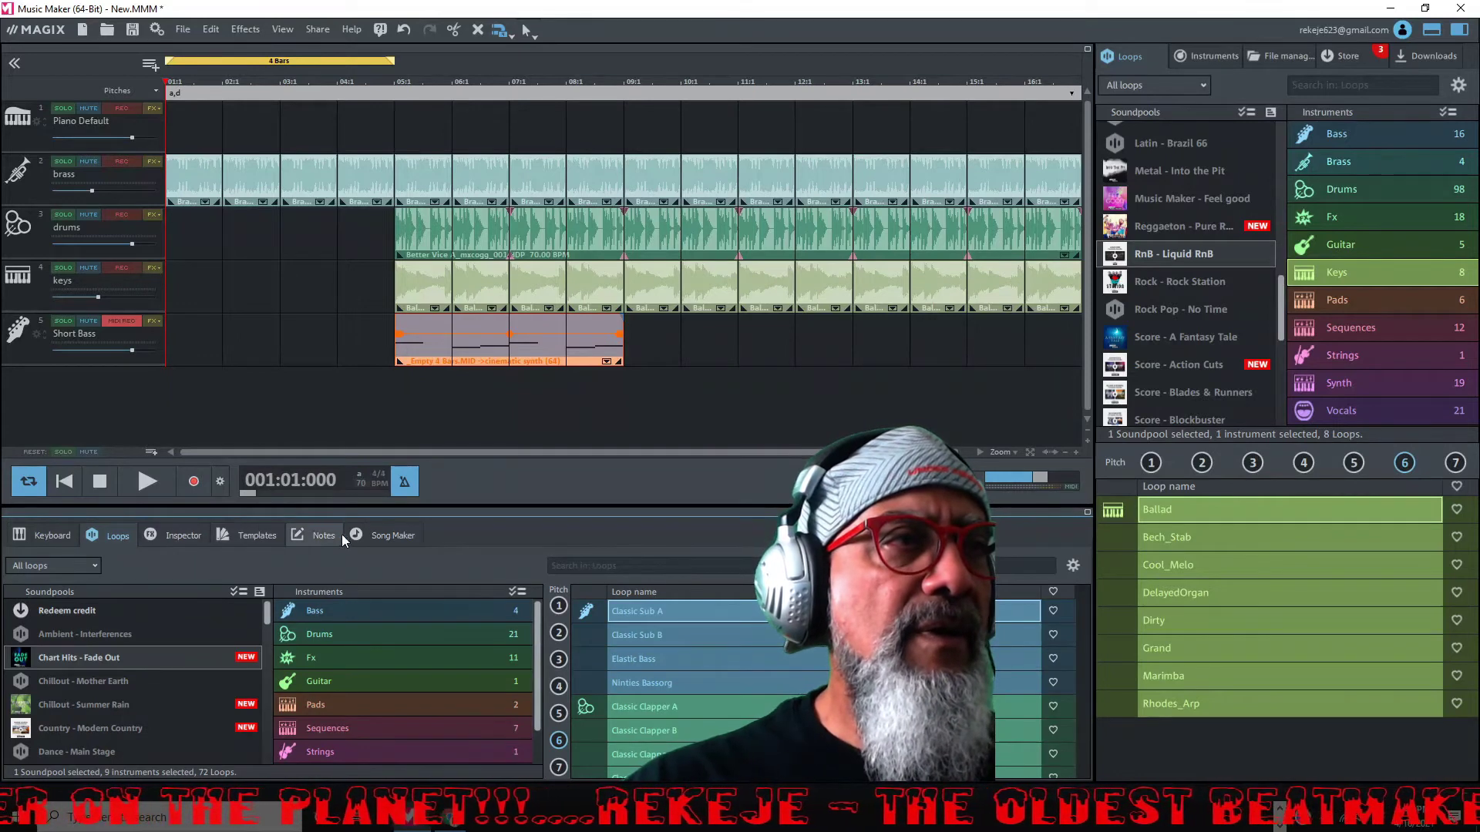
left_click(391, 537)
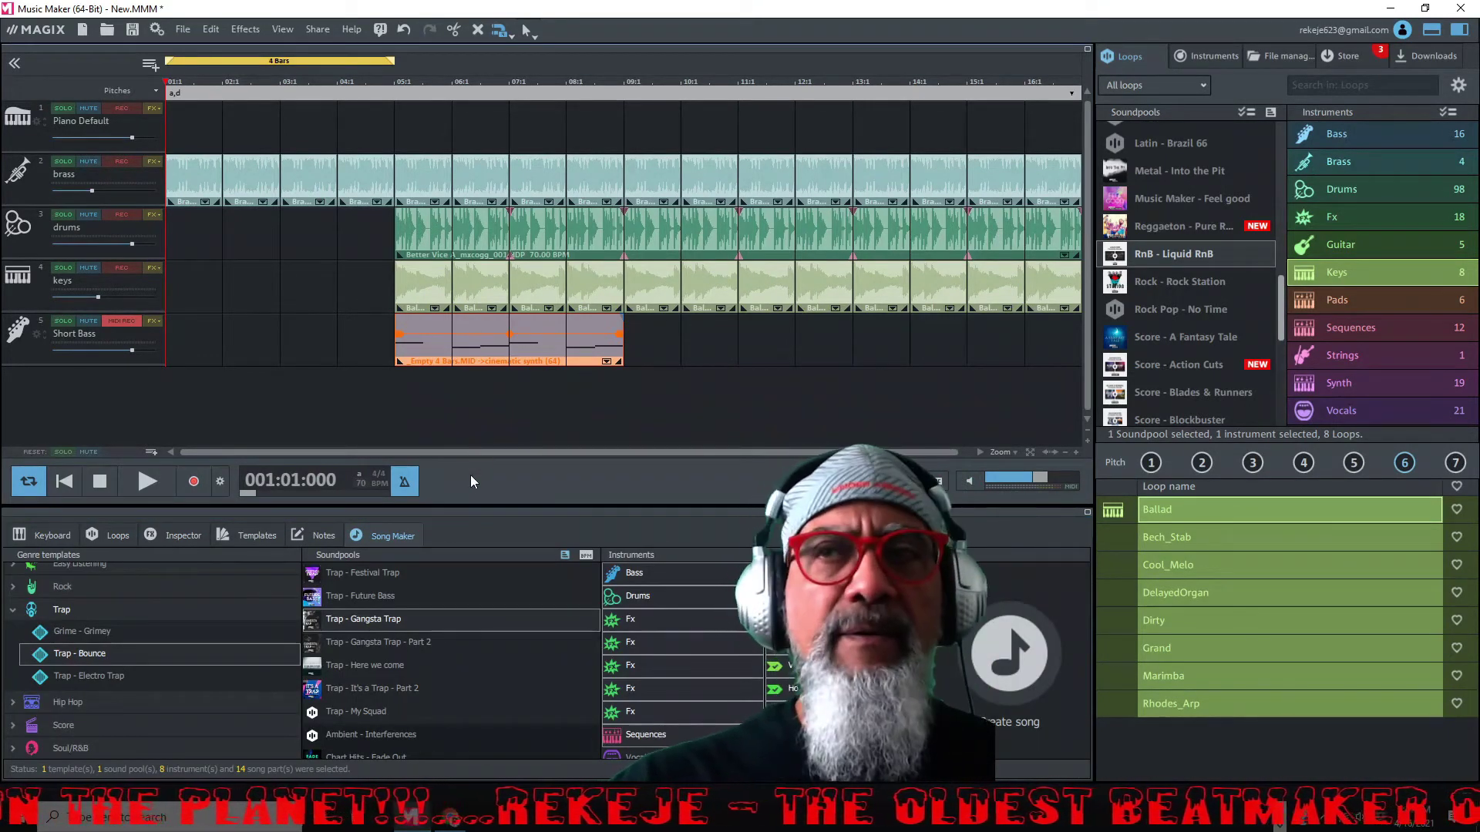
left_click(1431, 32)
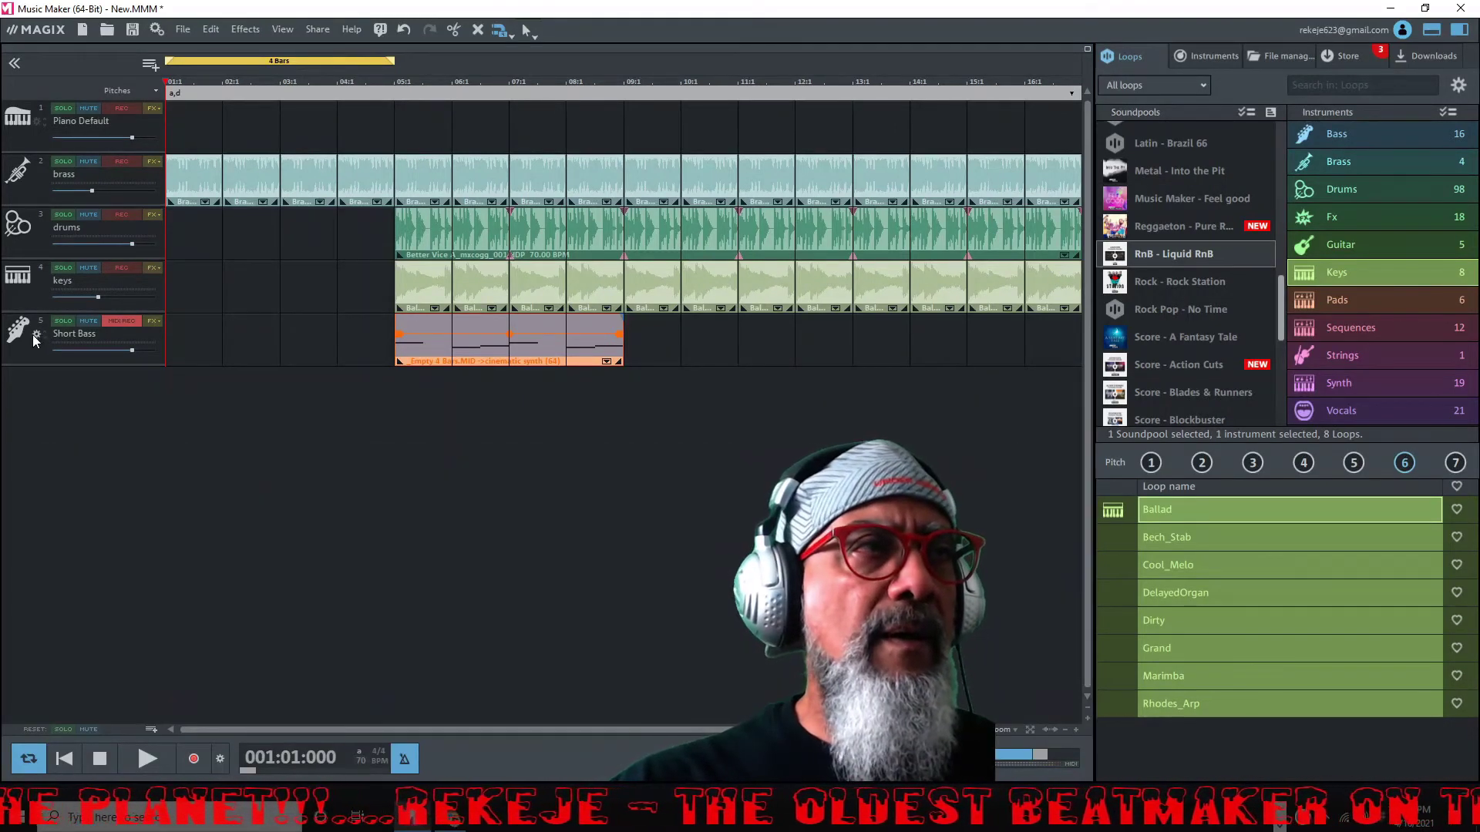
double_click(74, 334)
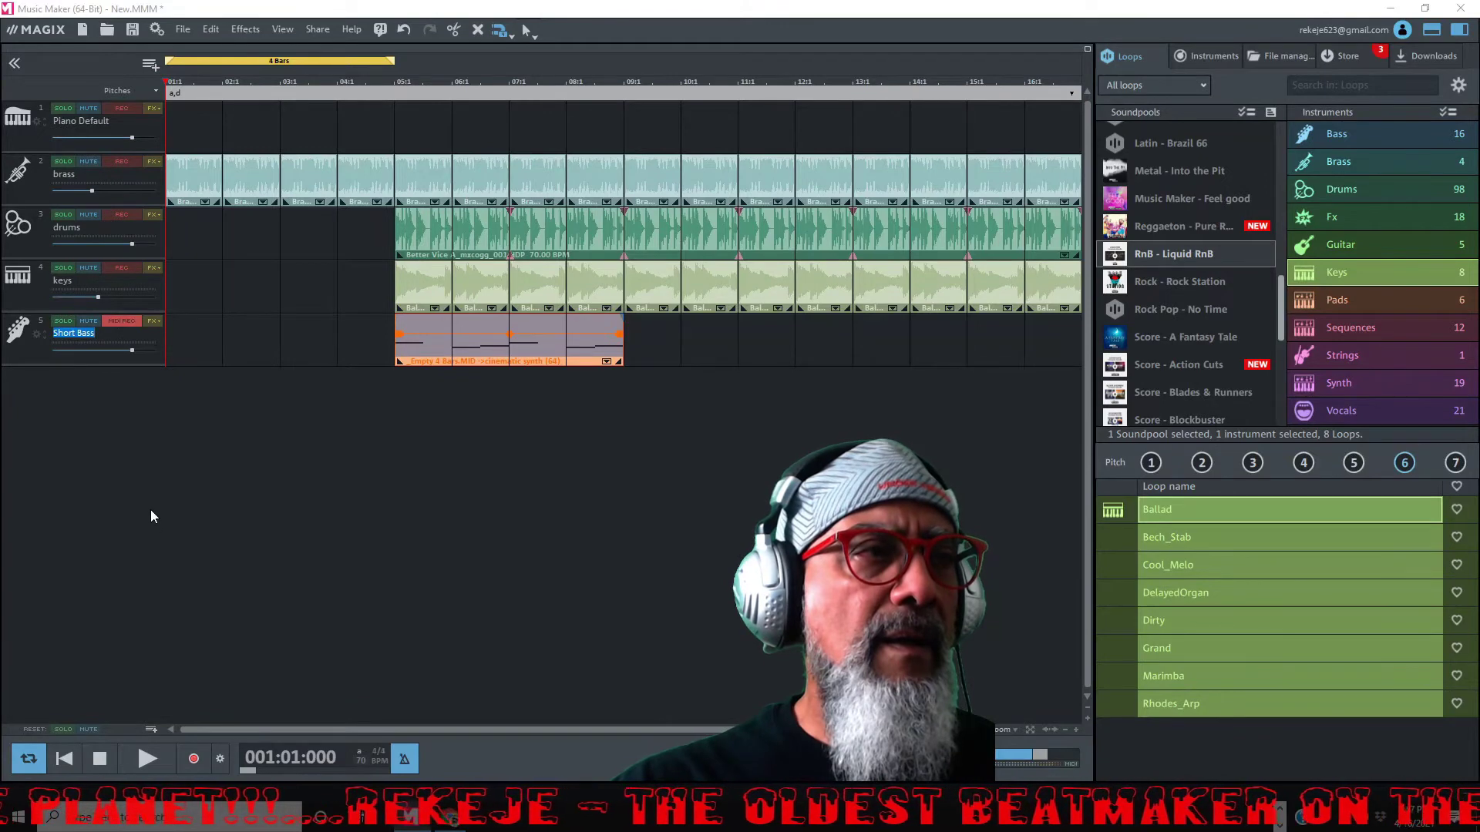
left_click(523, 343)
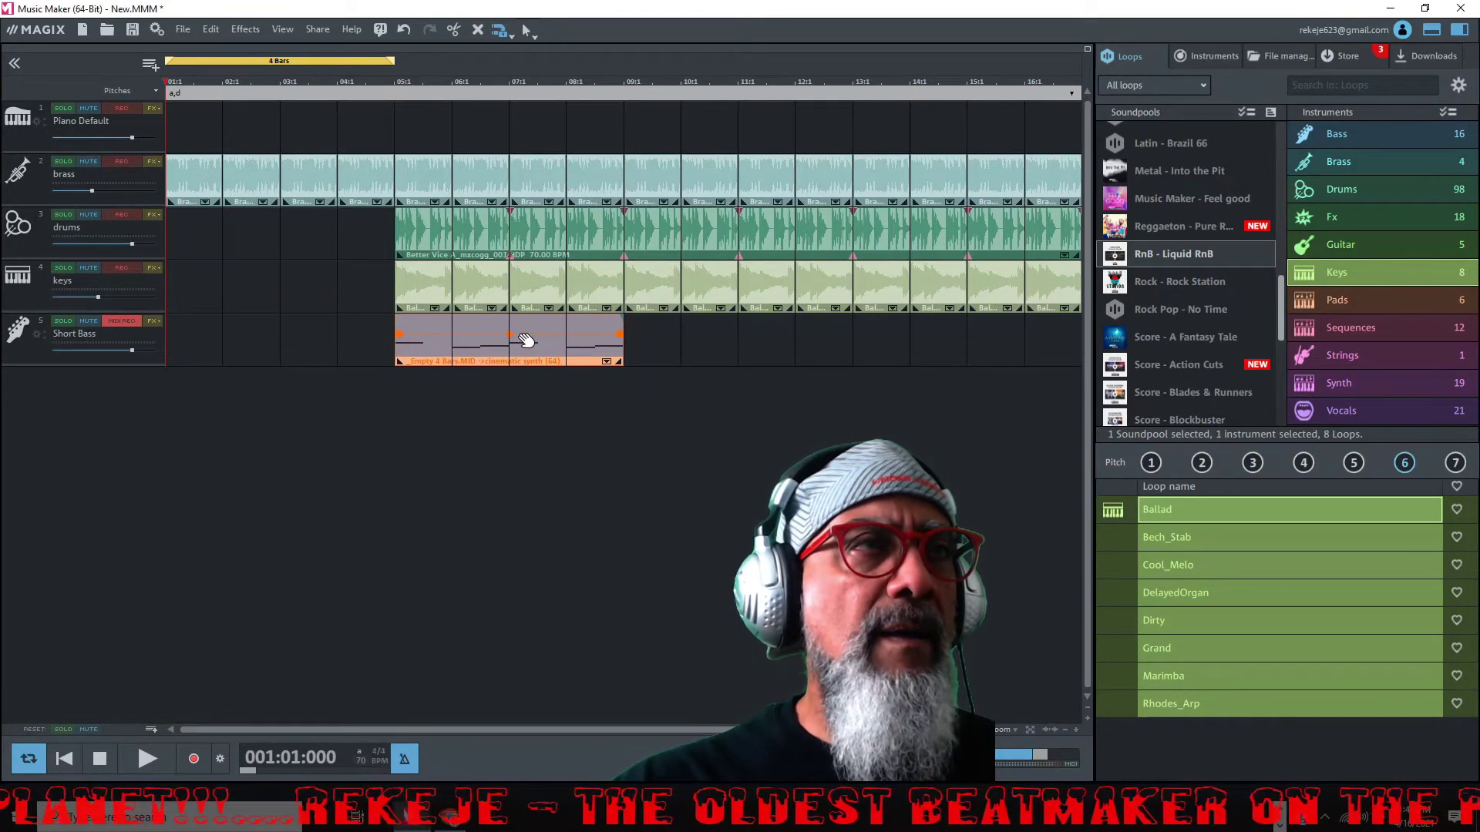
Extend the loop range to the first 8 bars and play the arrangement from the start.
left_click_drag(393, 59, 624, 58)
left_click(715, 421)
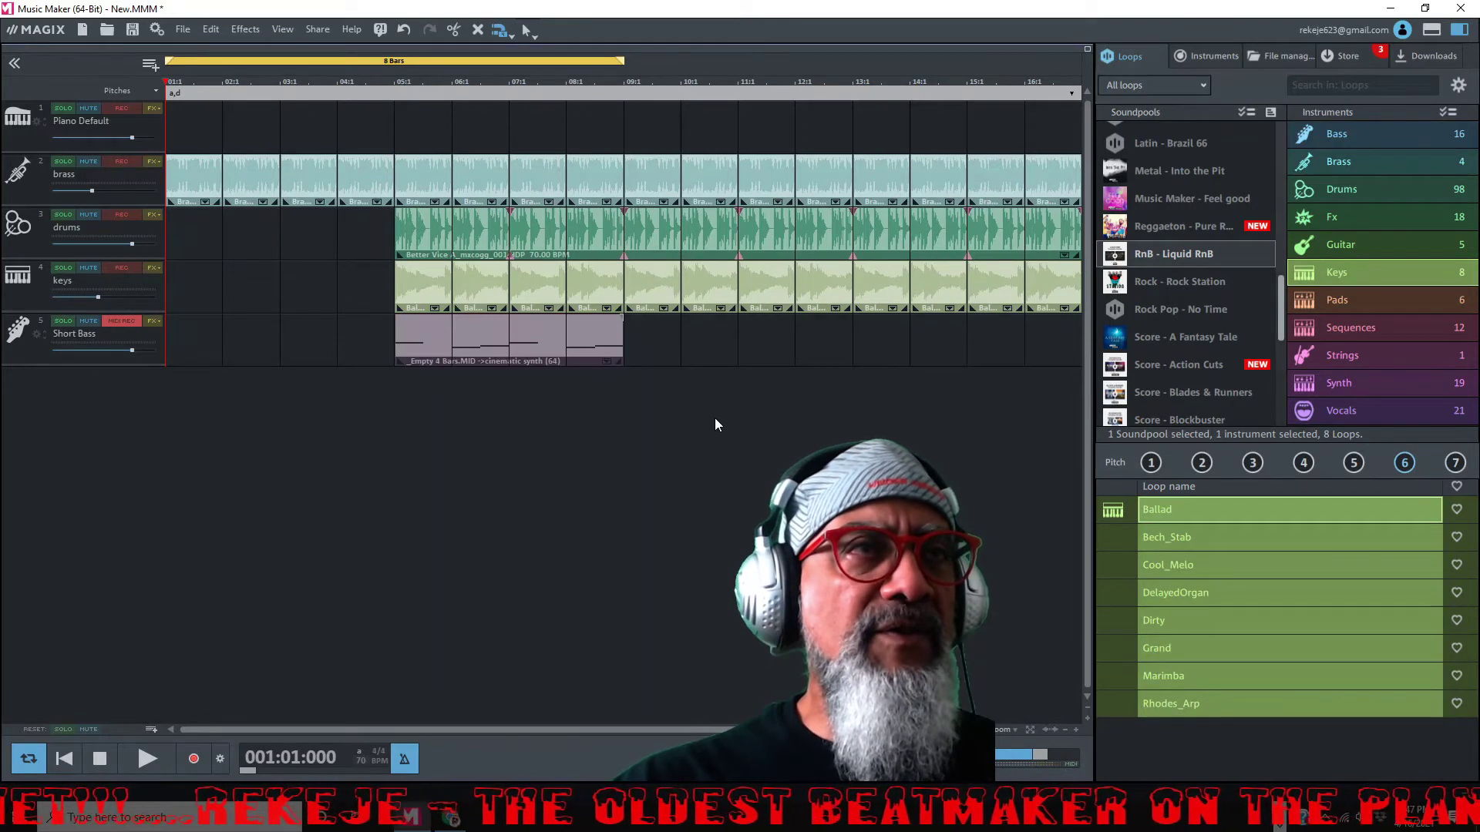
key("space")
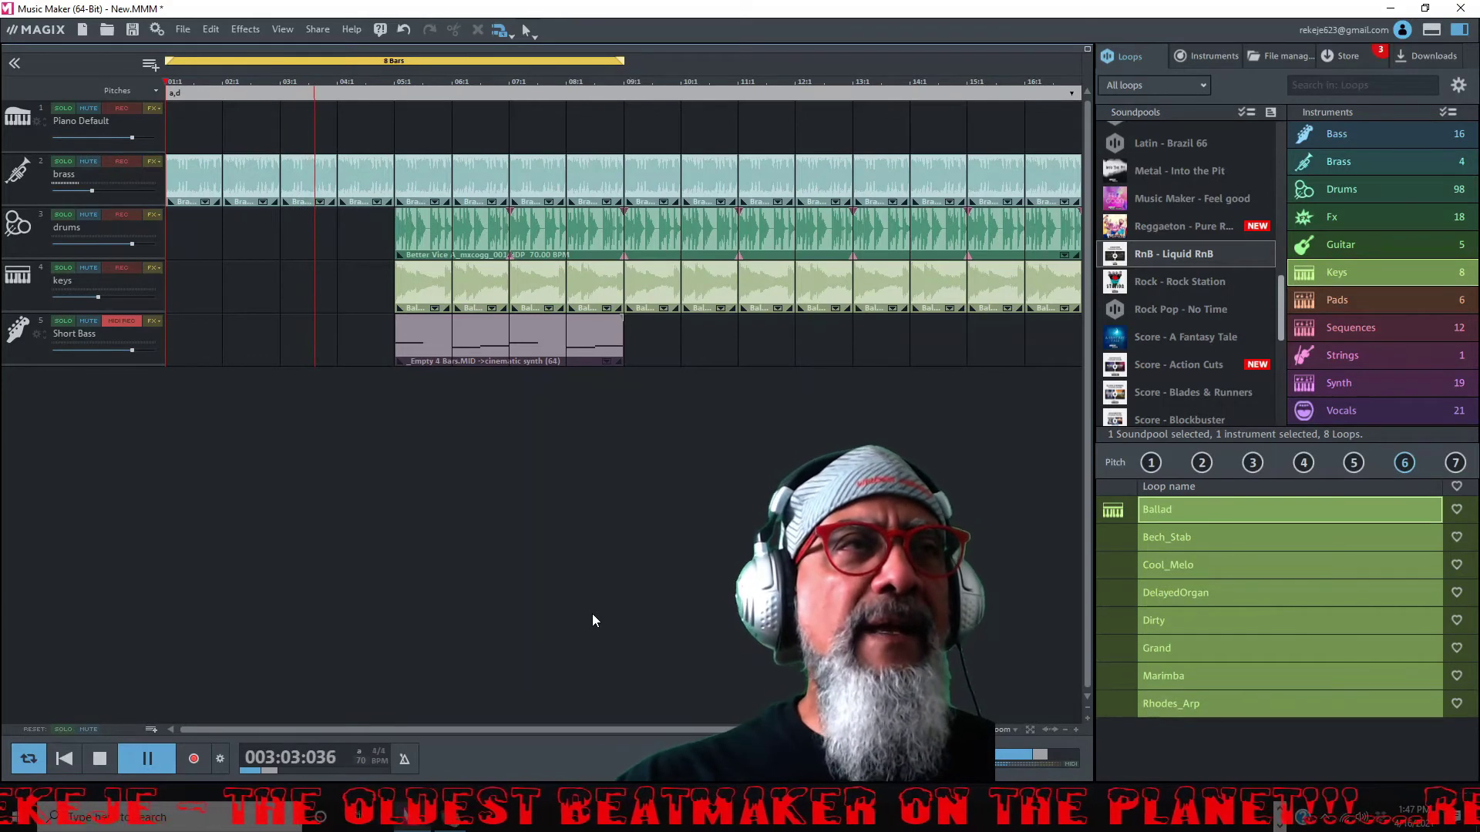
Open the Short Bass clip in the MIDI Editor and shorten the note starting at 8:1 to end at 8:2.
left_click(423, 339)
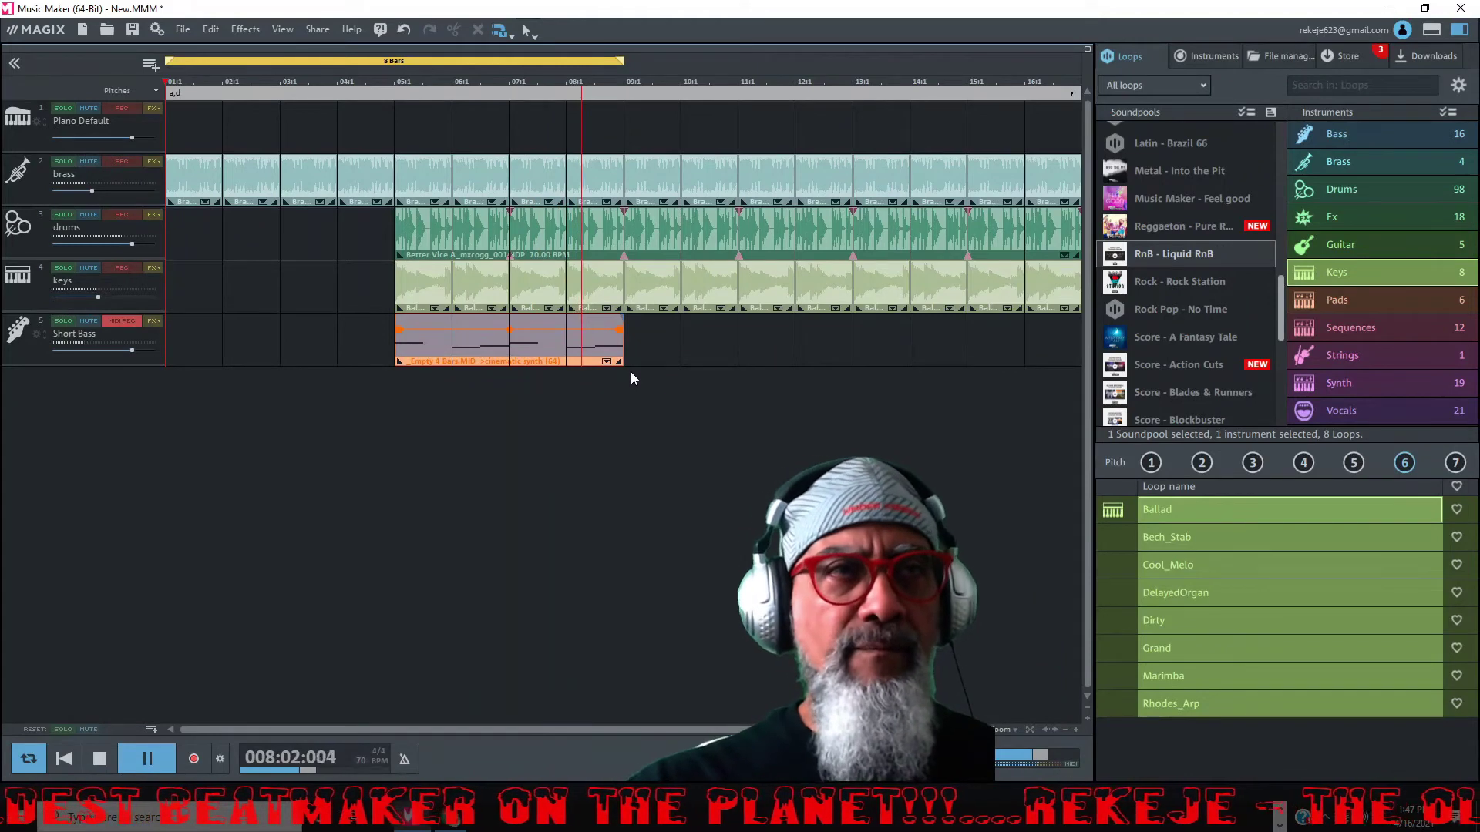
double_click(576, 336)
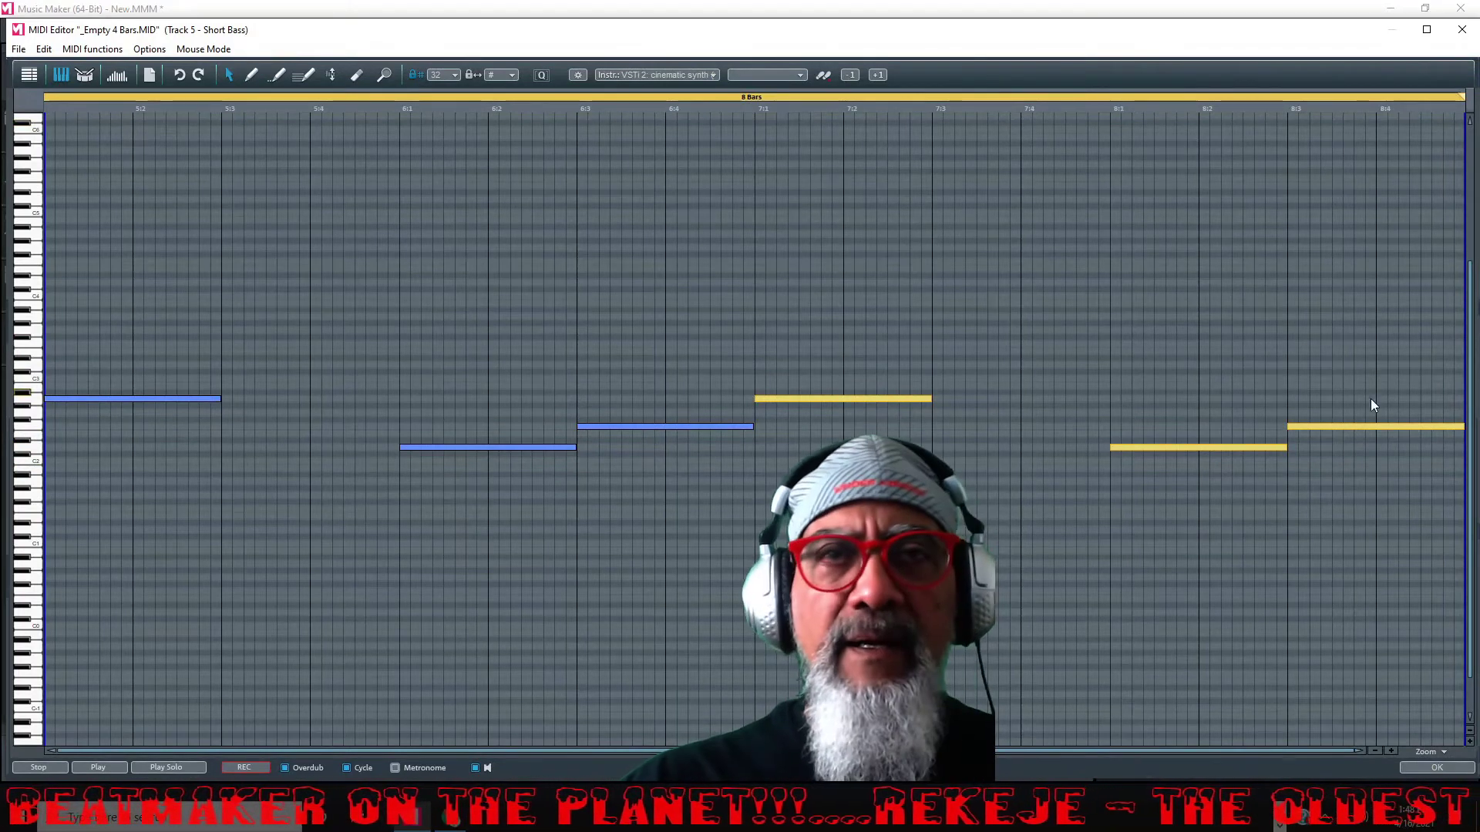
left_click(1129, 316)
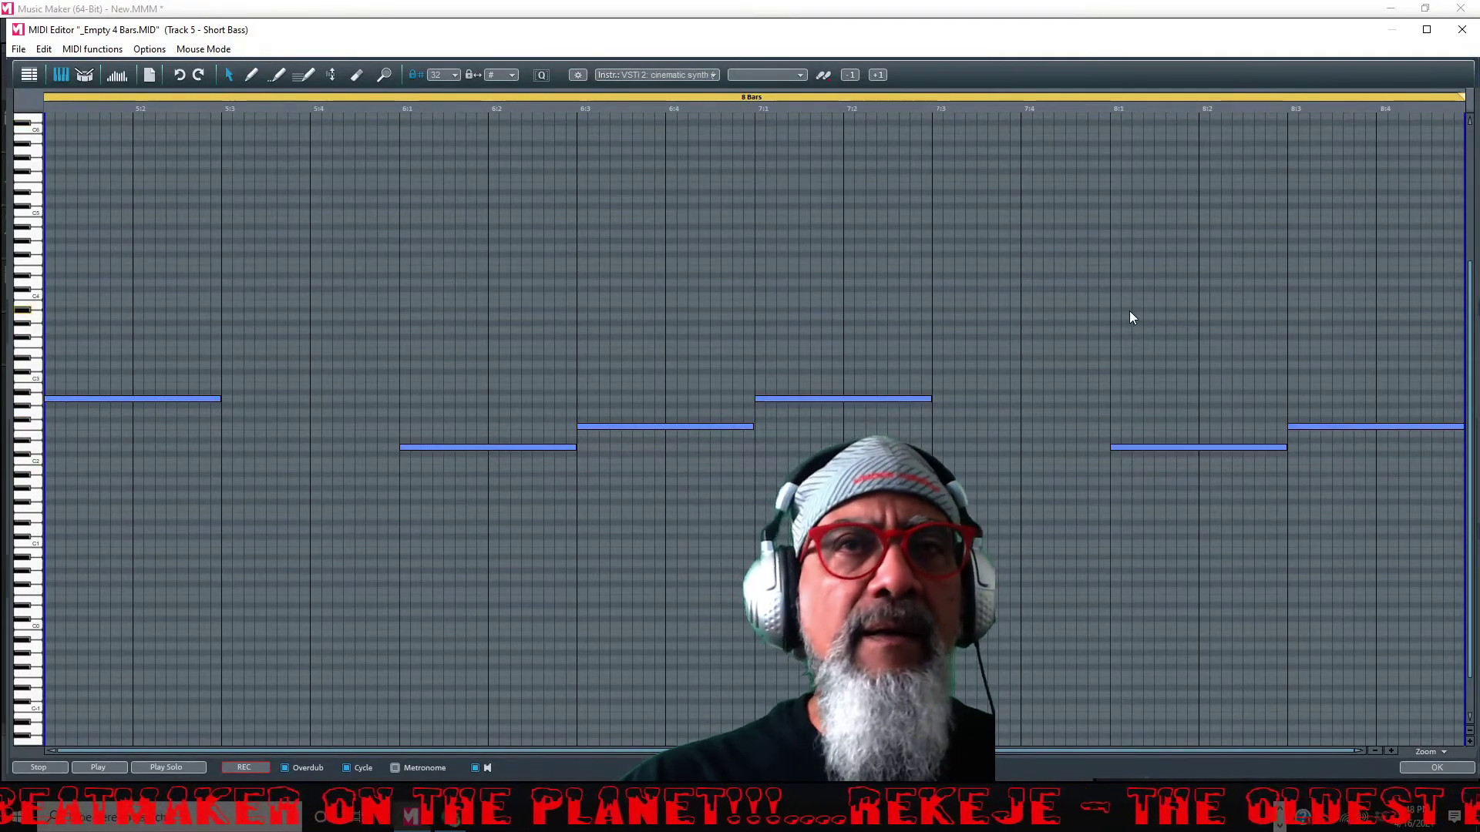
left_click(1260, 447)
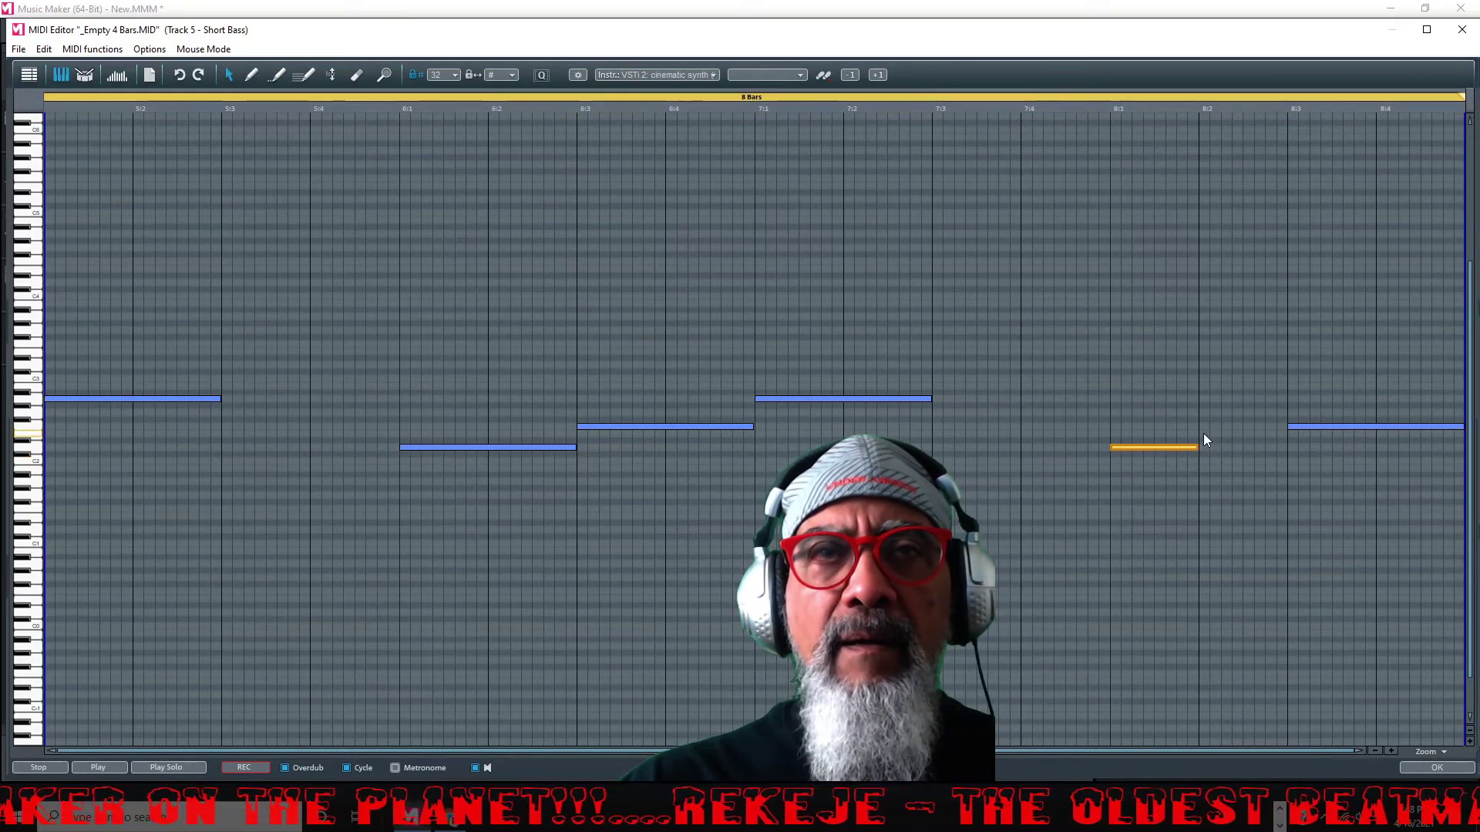
Draw a bass note from 8:2 to 8:3, pitched between its two neighbours, and return to the arrangement to play it.
left_click(251, 75)
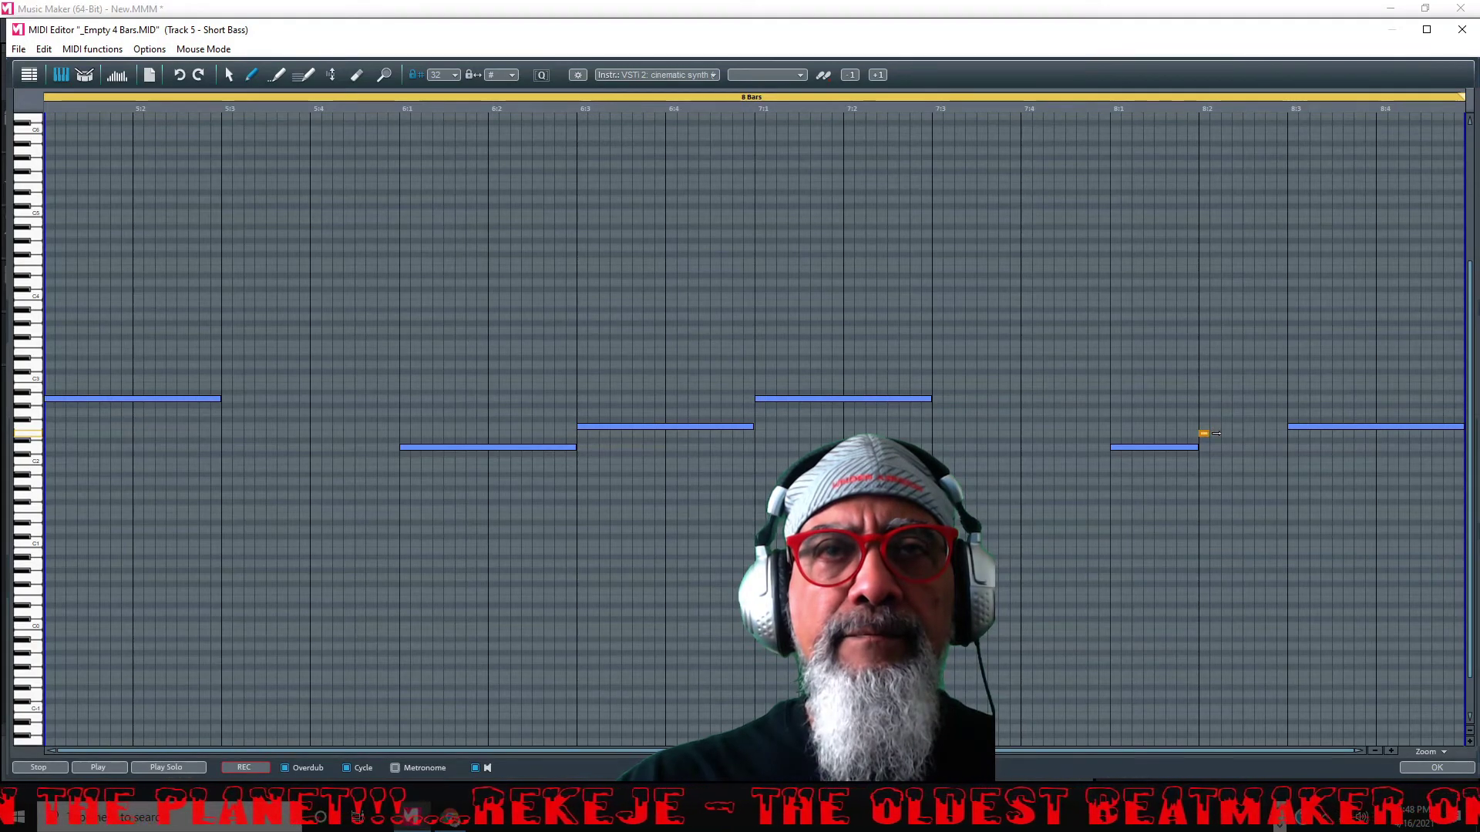
left_click_drag(1216, 433, 1285, 433)
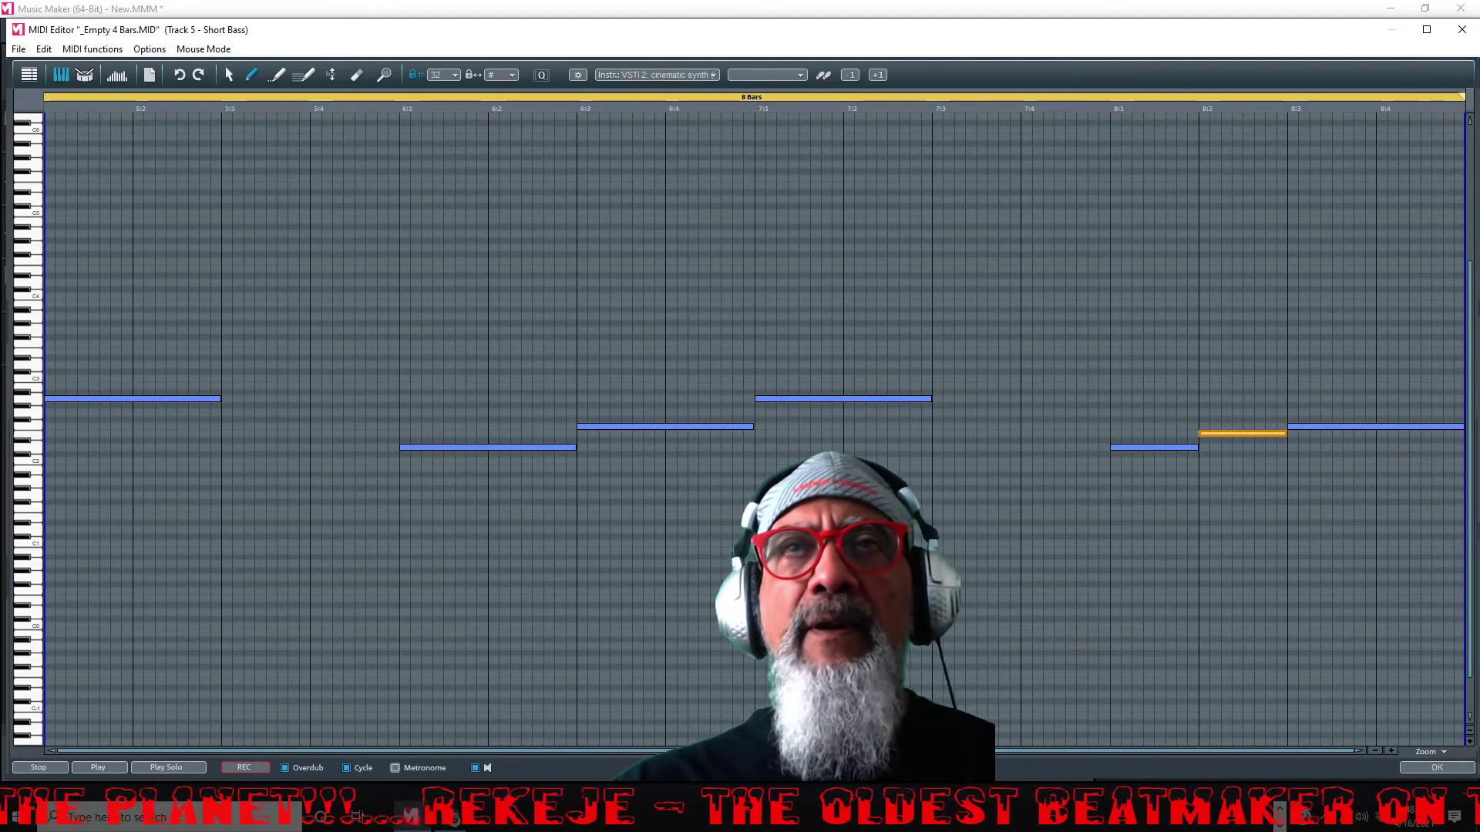
key("Return")
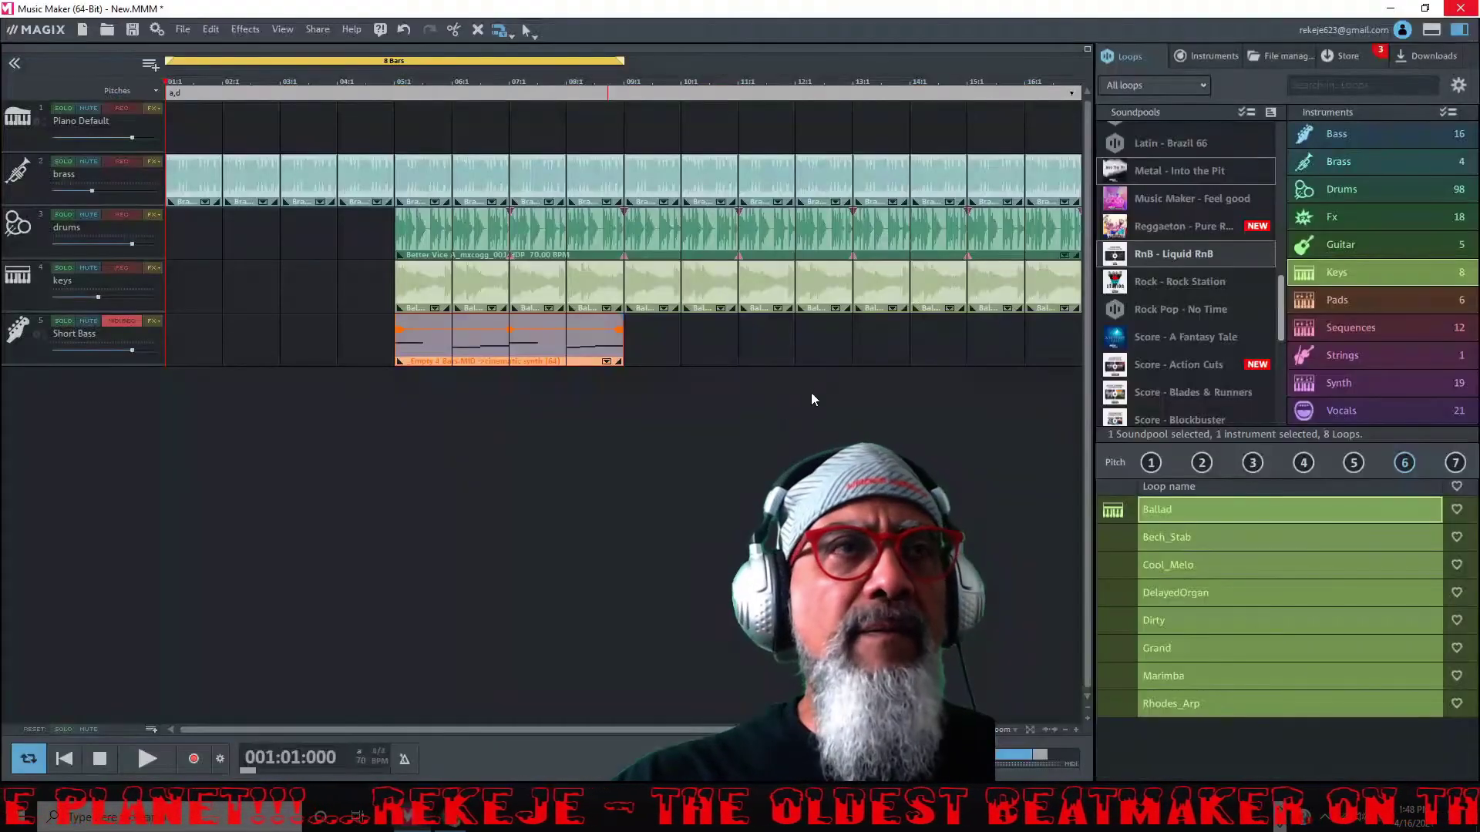
key("space")
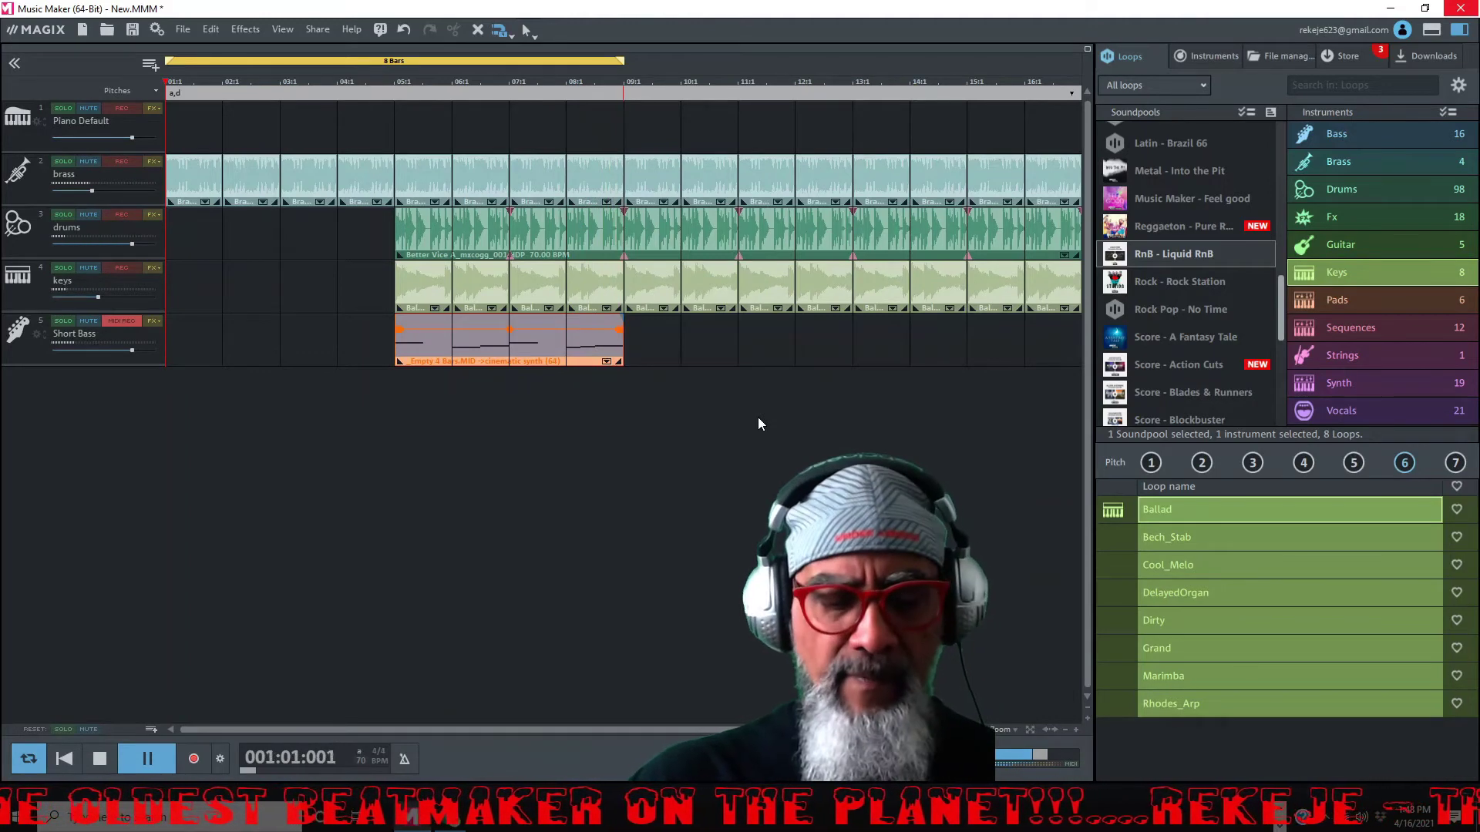
key("space")
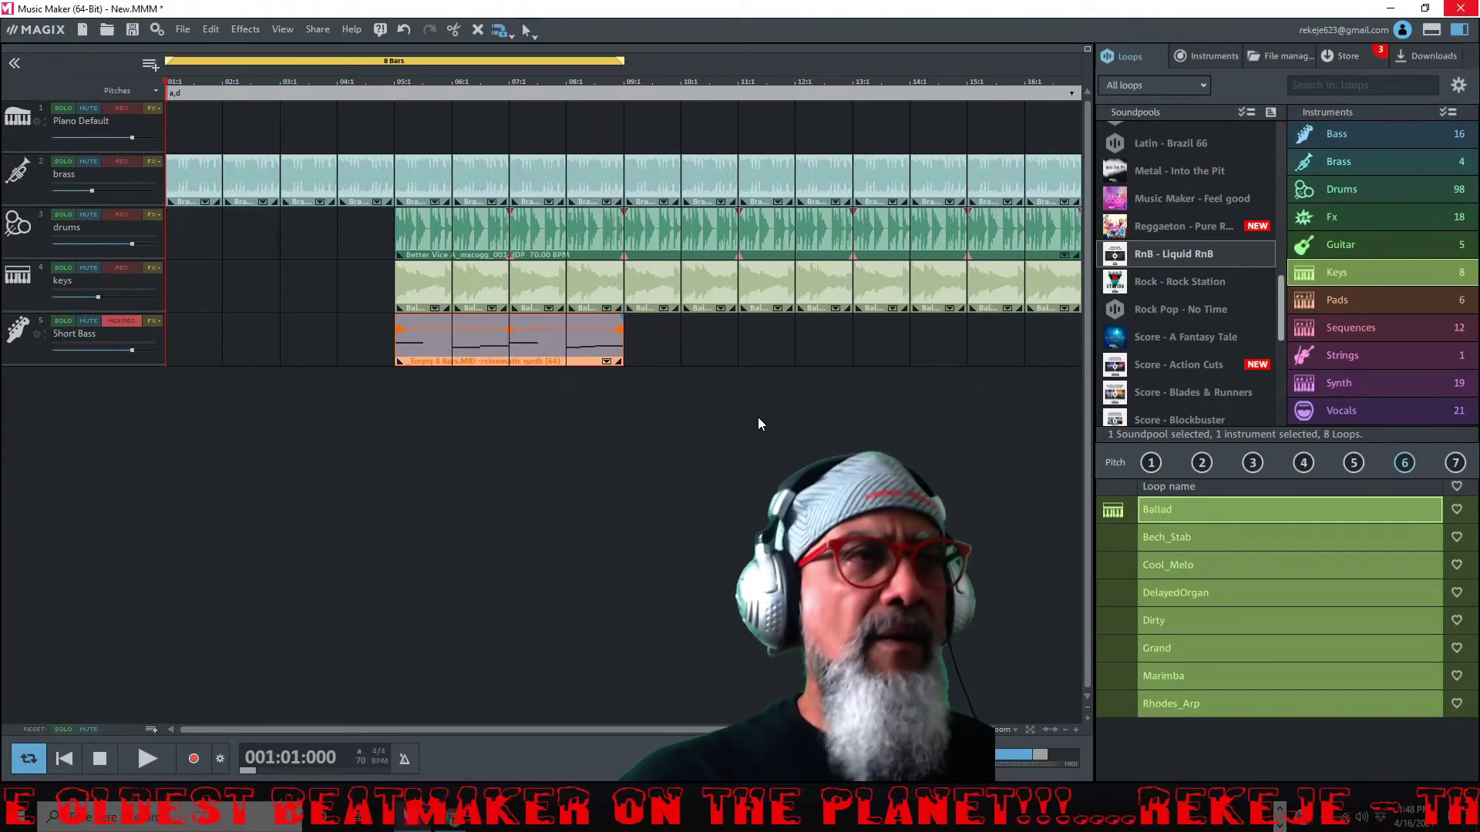
Set the Short Bass synth's left delay time to 3/8, delay feedback to 20 and chorus speed to 0.1 Hz, and play the arrangement.
left_click(37, 336)
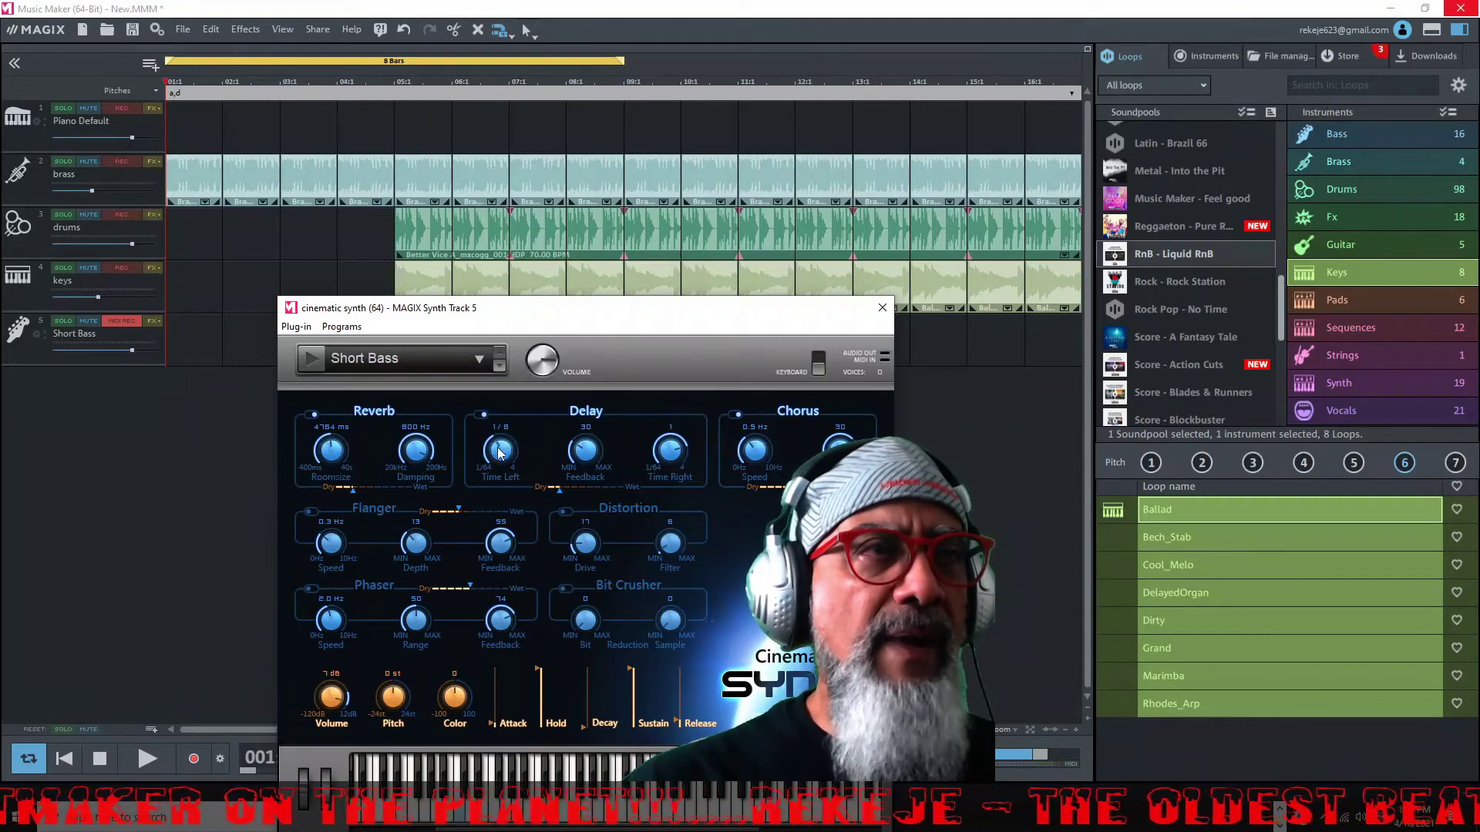
left_click_drag(497, 463, 501, 441)
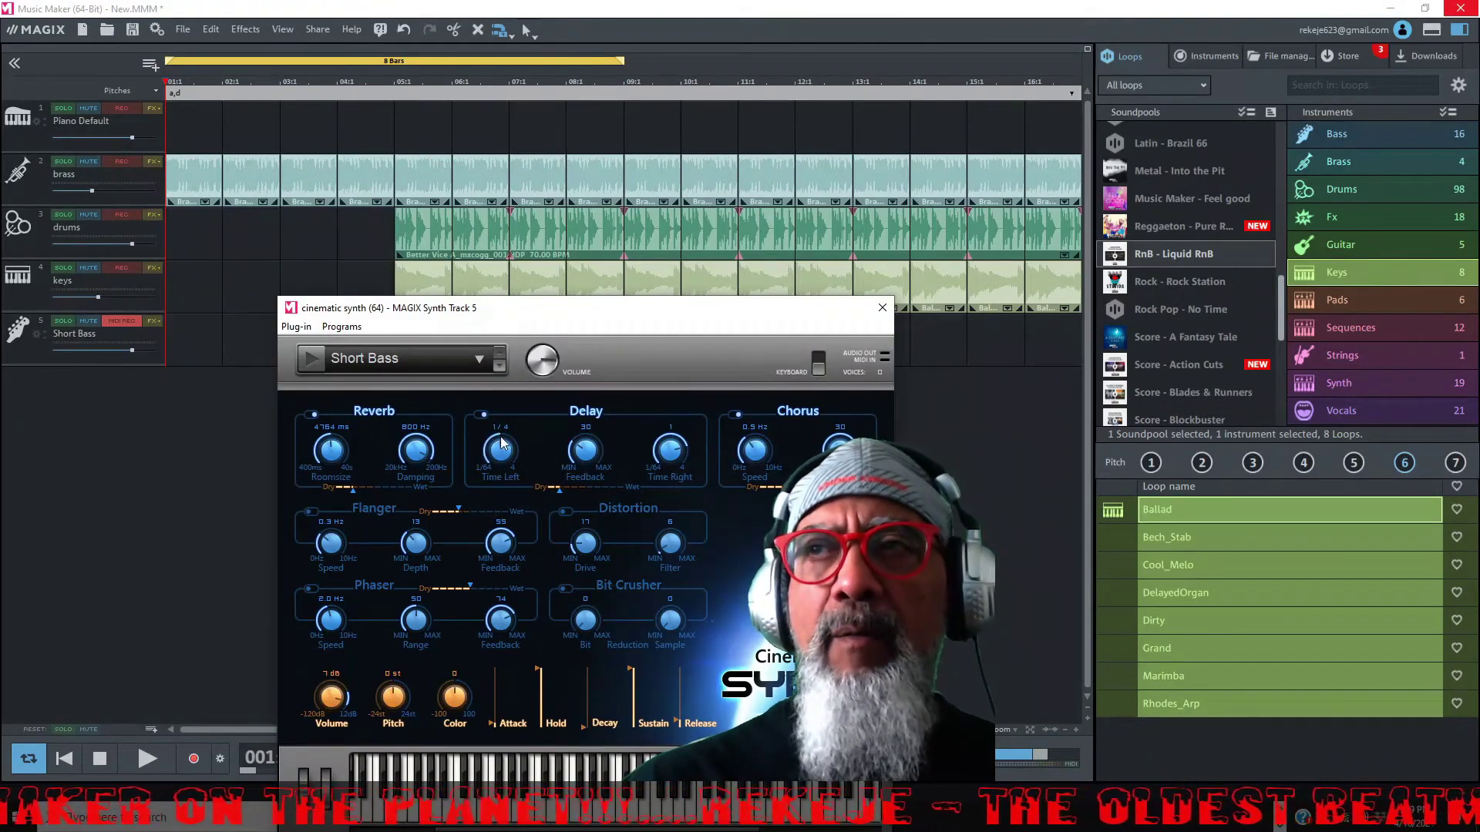
left_click_drag(557, 322, 322, 285)
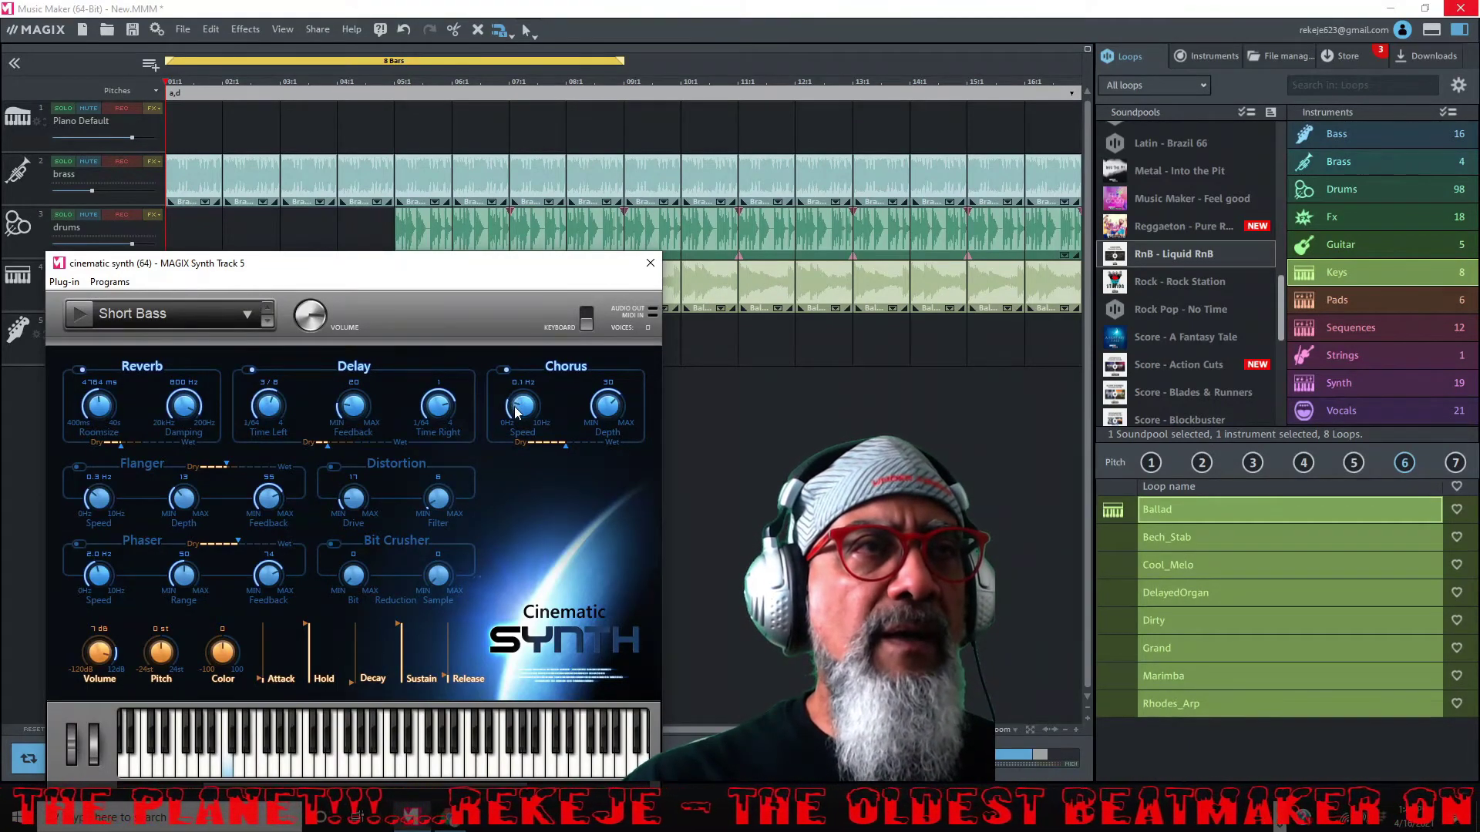
left_click(650, 263)
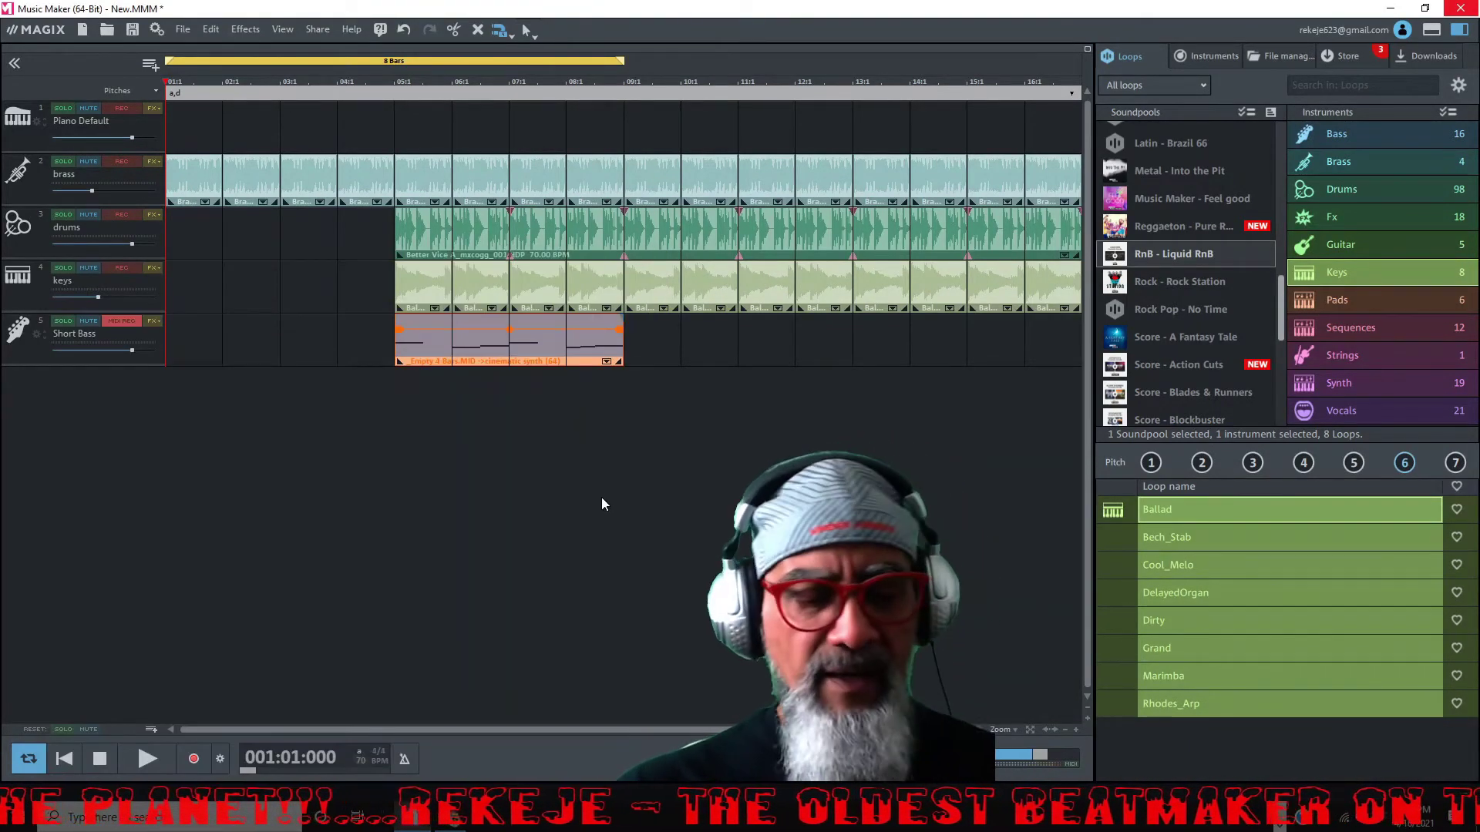
key("space")
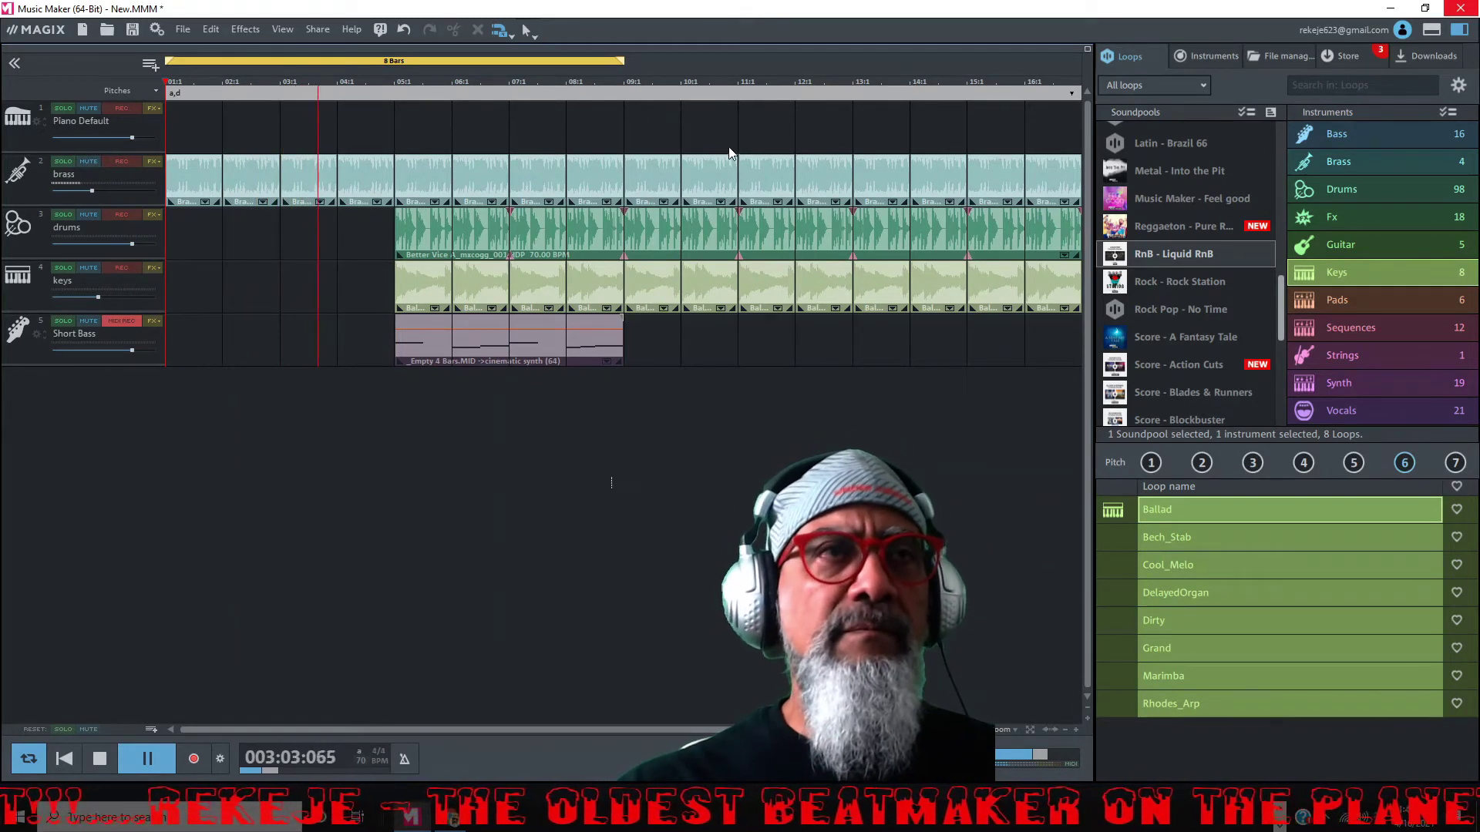
Extend the loop range to 16 bars and duplicate the Short Bass clip twice to fill bars 9 to 16.
left_click_drag(622, 63, 1080, 99)
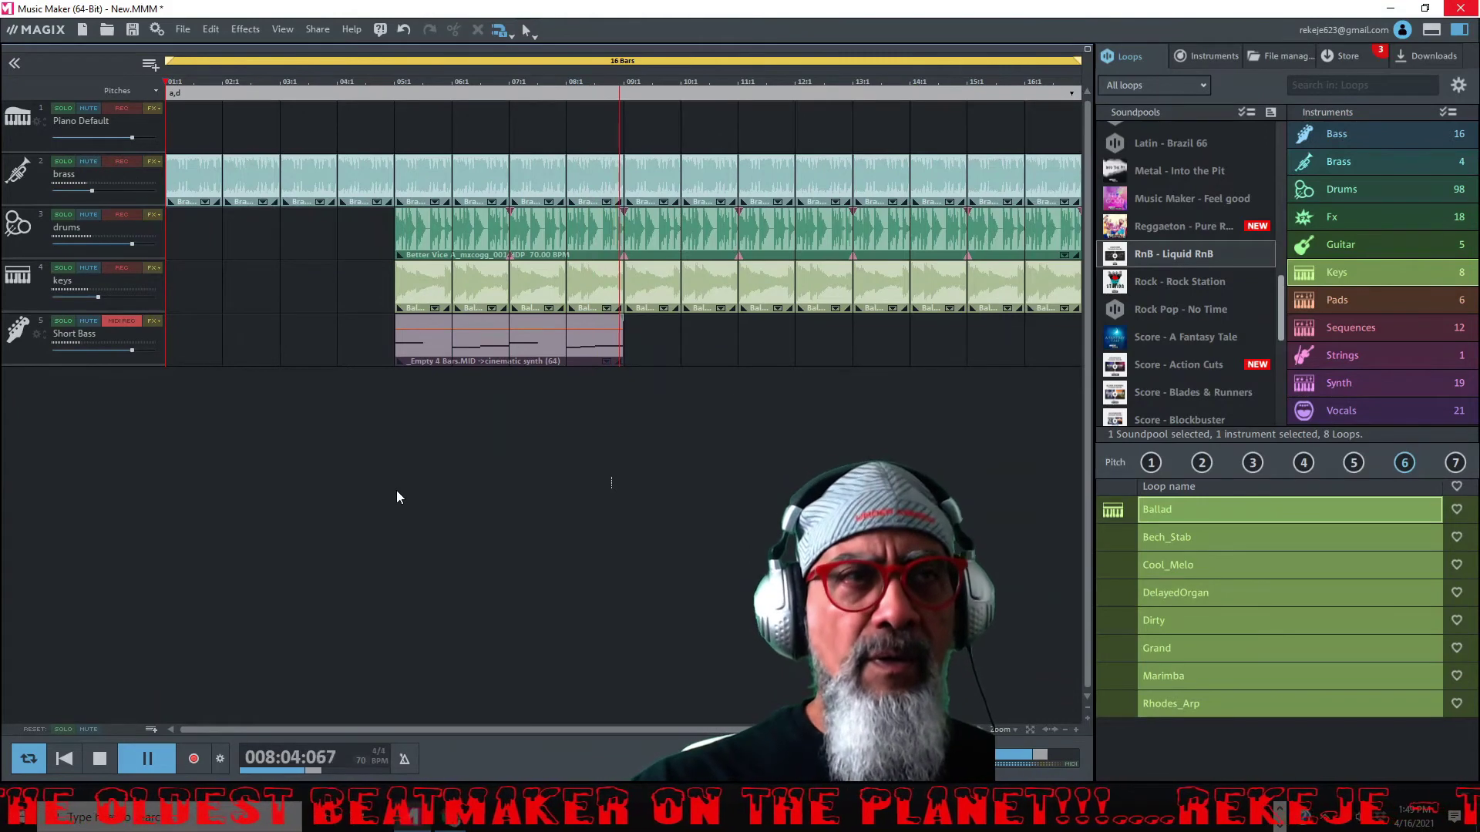
key("space")
left_click(533, 339)
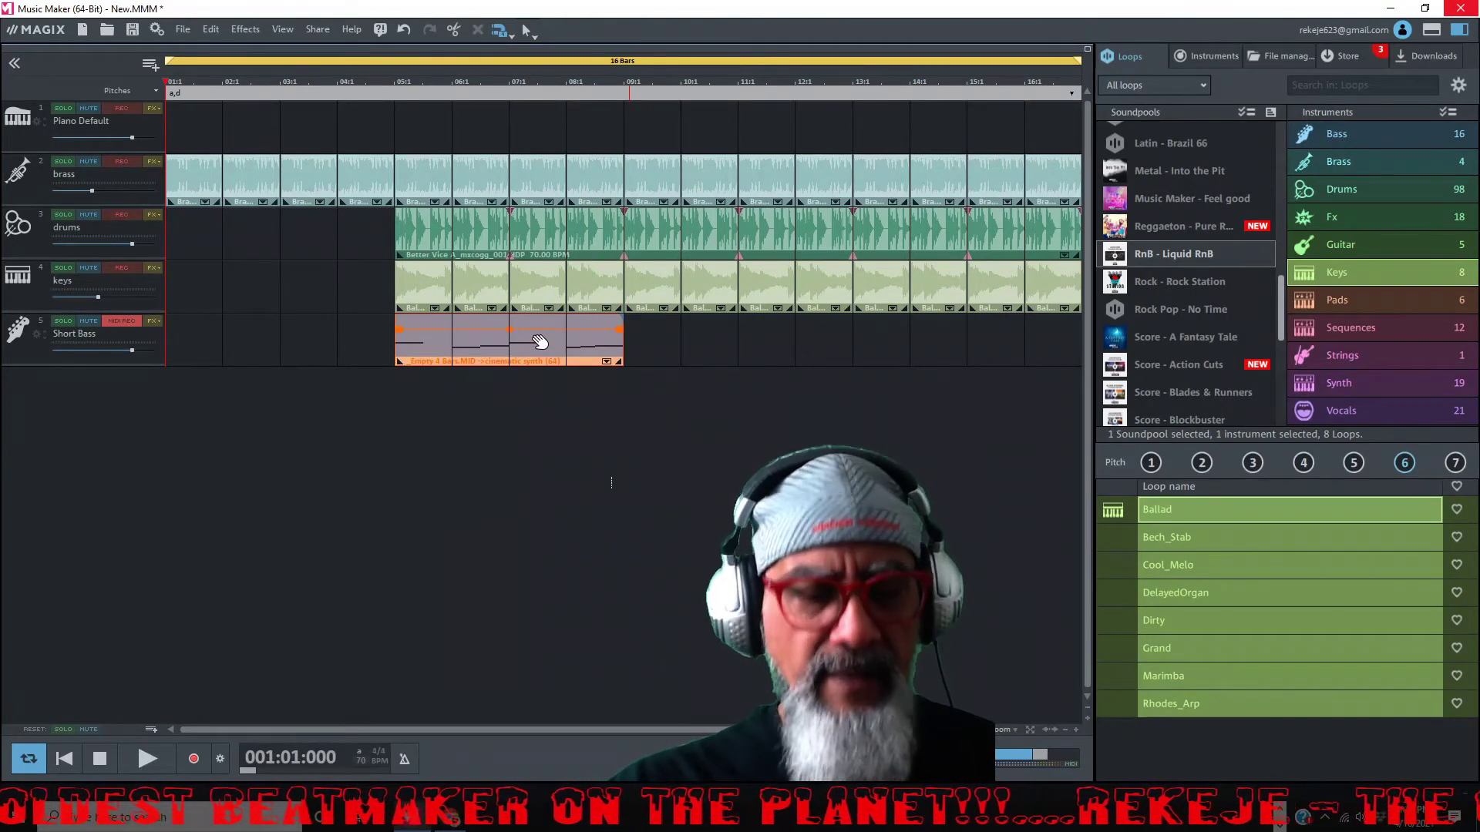
key("ctrl+d")
key("ctrl+d")
left_click(618, 529)
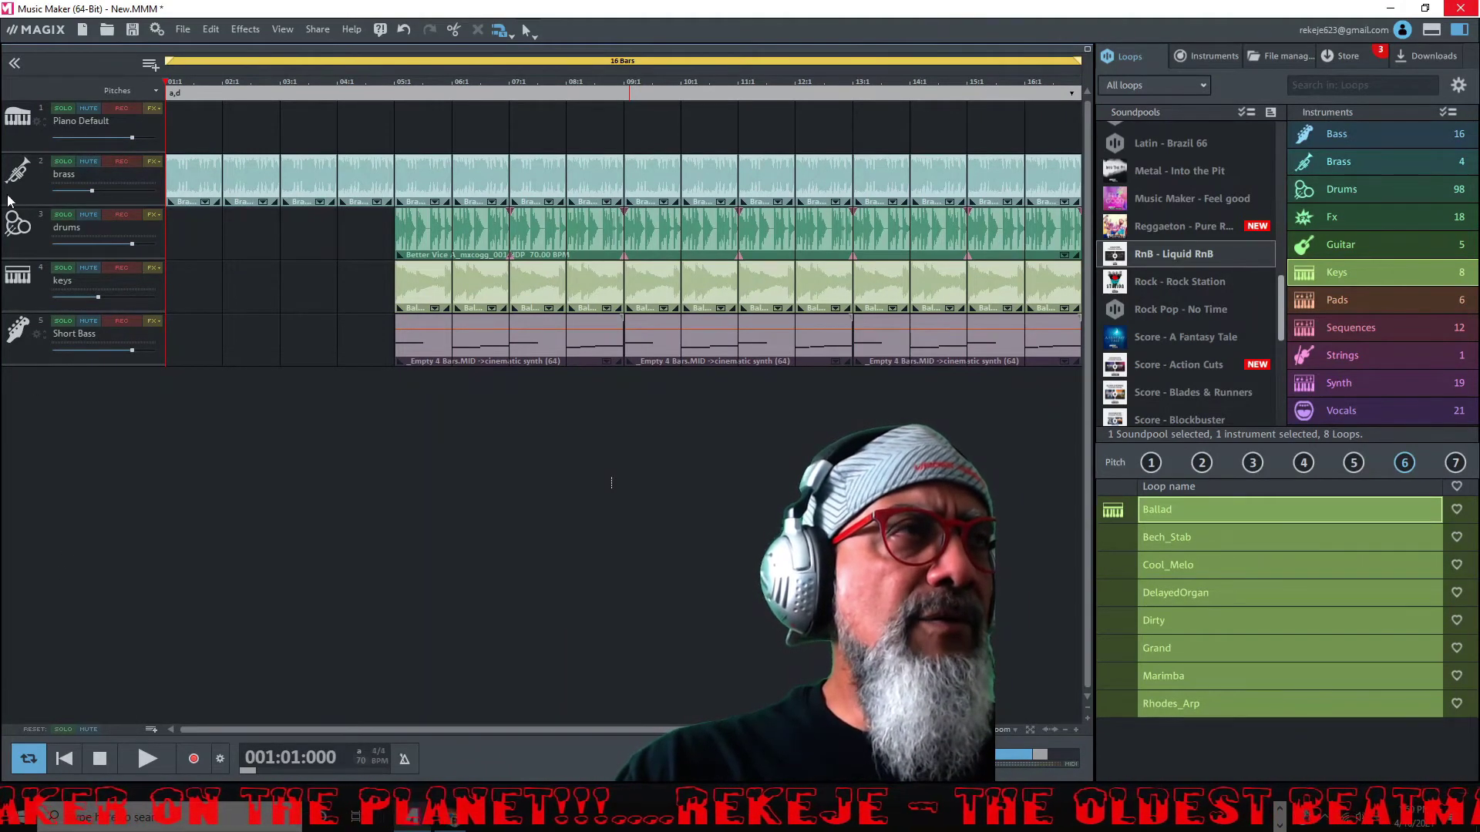
Add an empty track below Piano Default and raise its volume slightly.
right_click(32, 136)
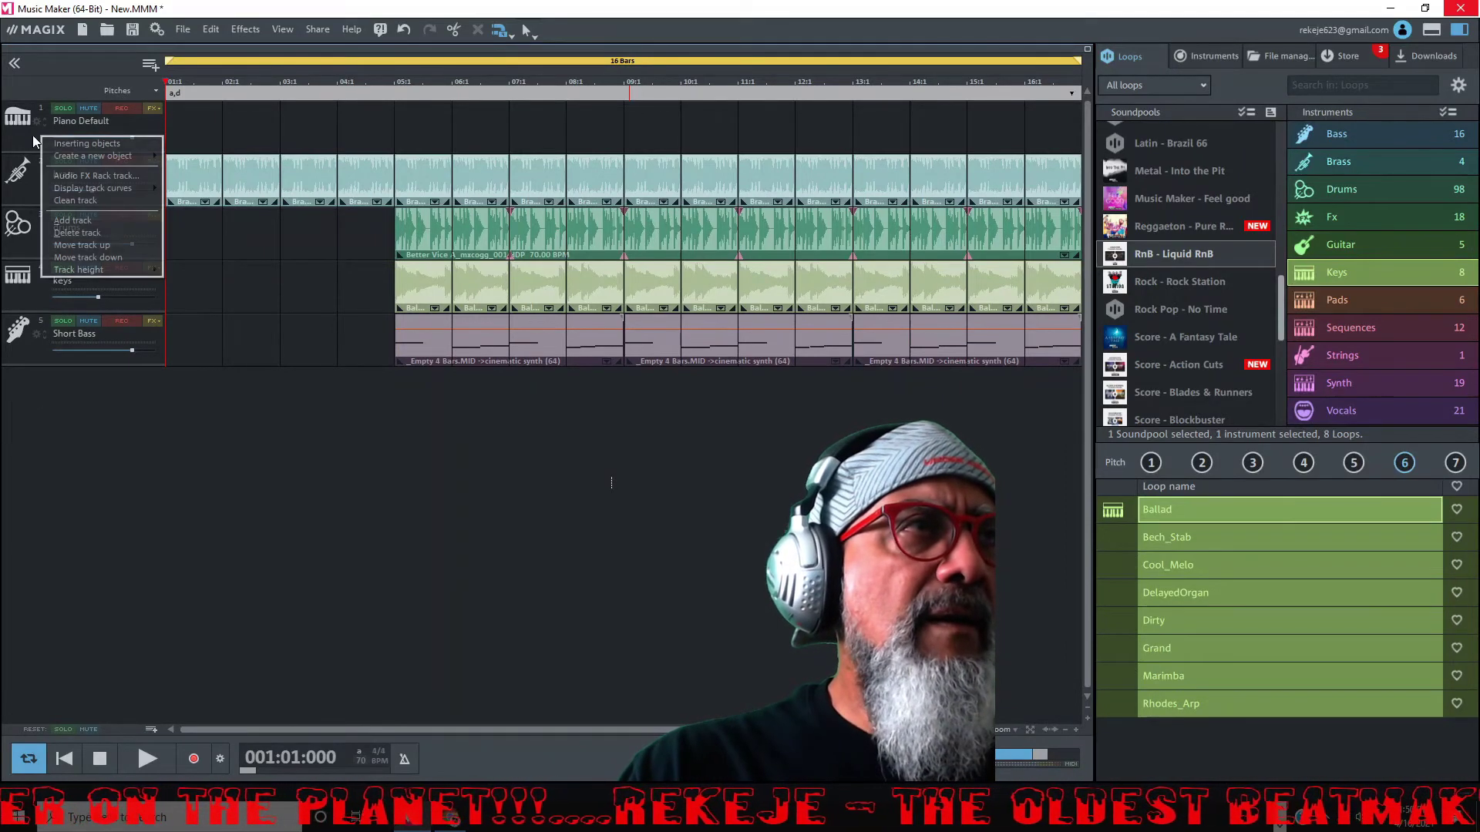
left_click(74, 220)
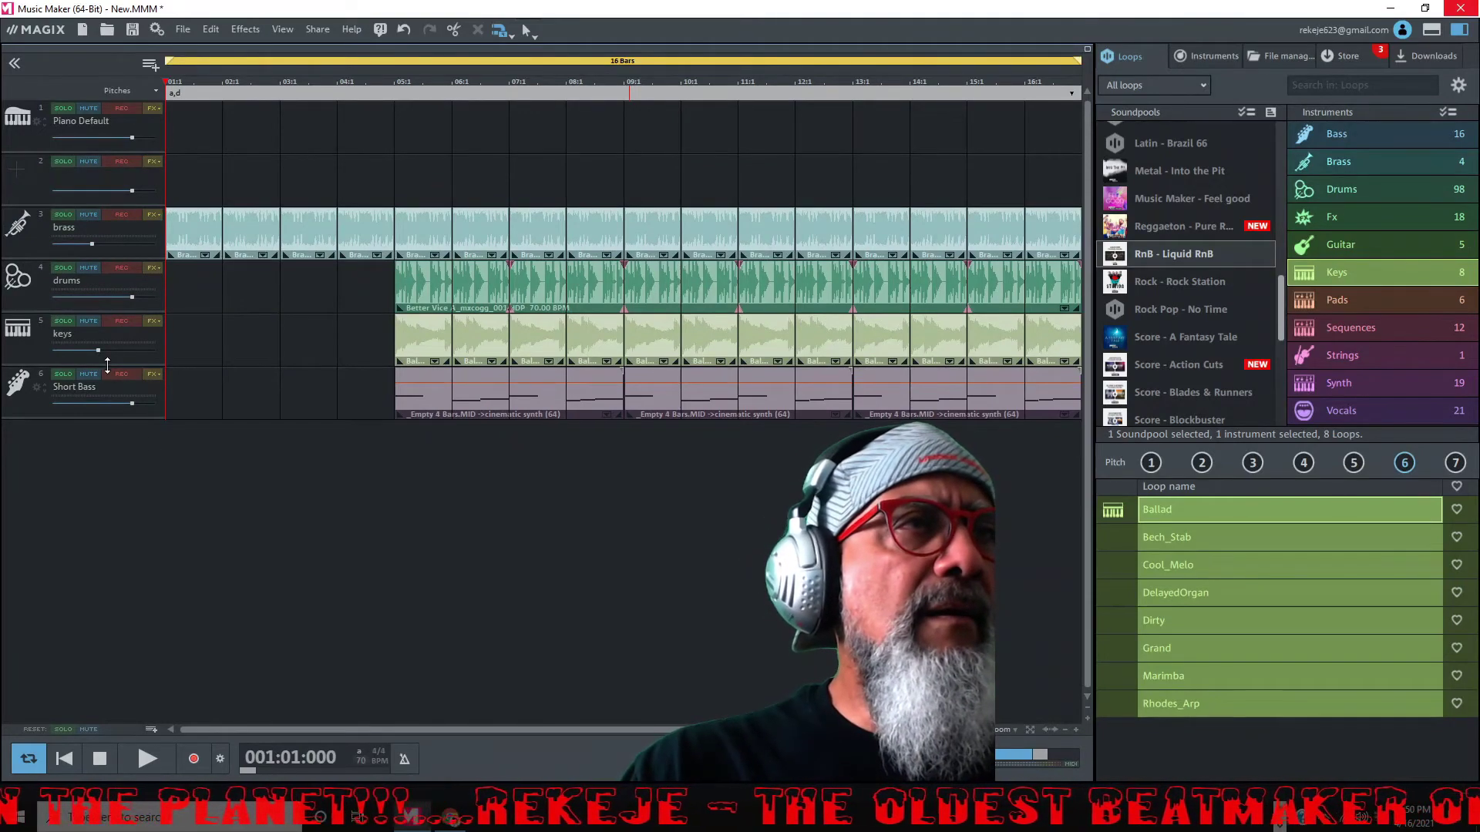
left_click(15, 171)
left_click(316, 139)
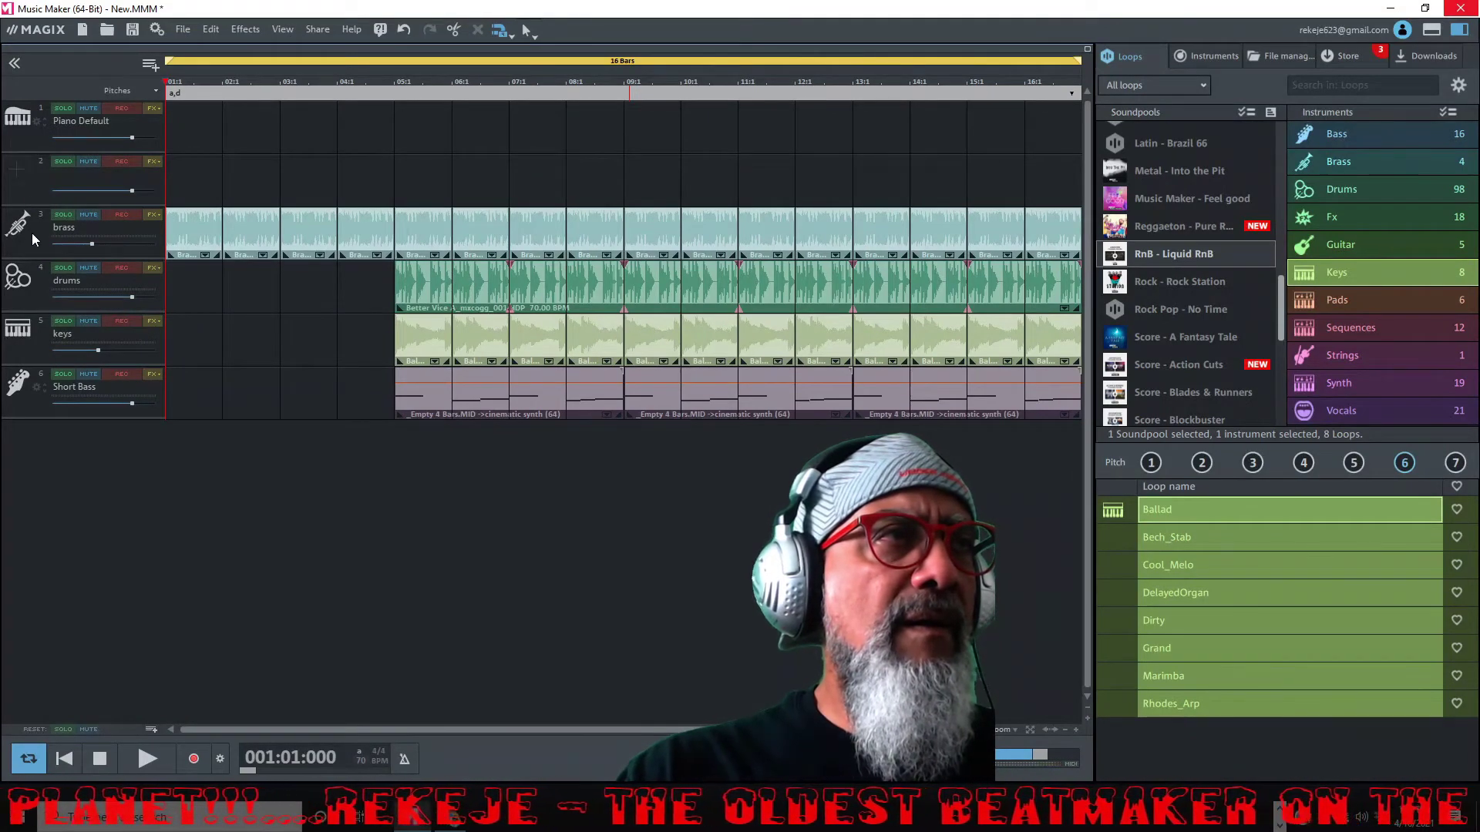
left_click_drag(133, 191, 140, 193)
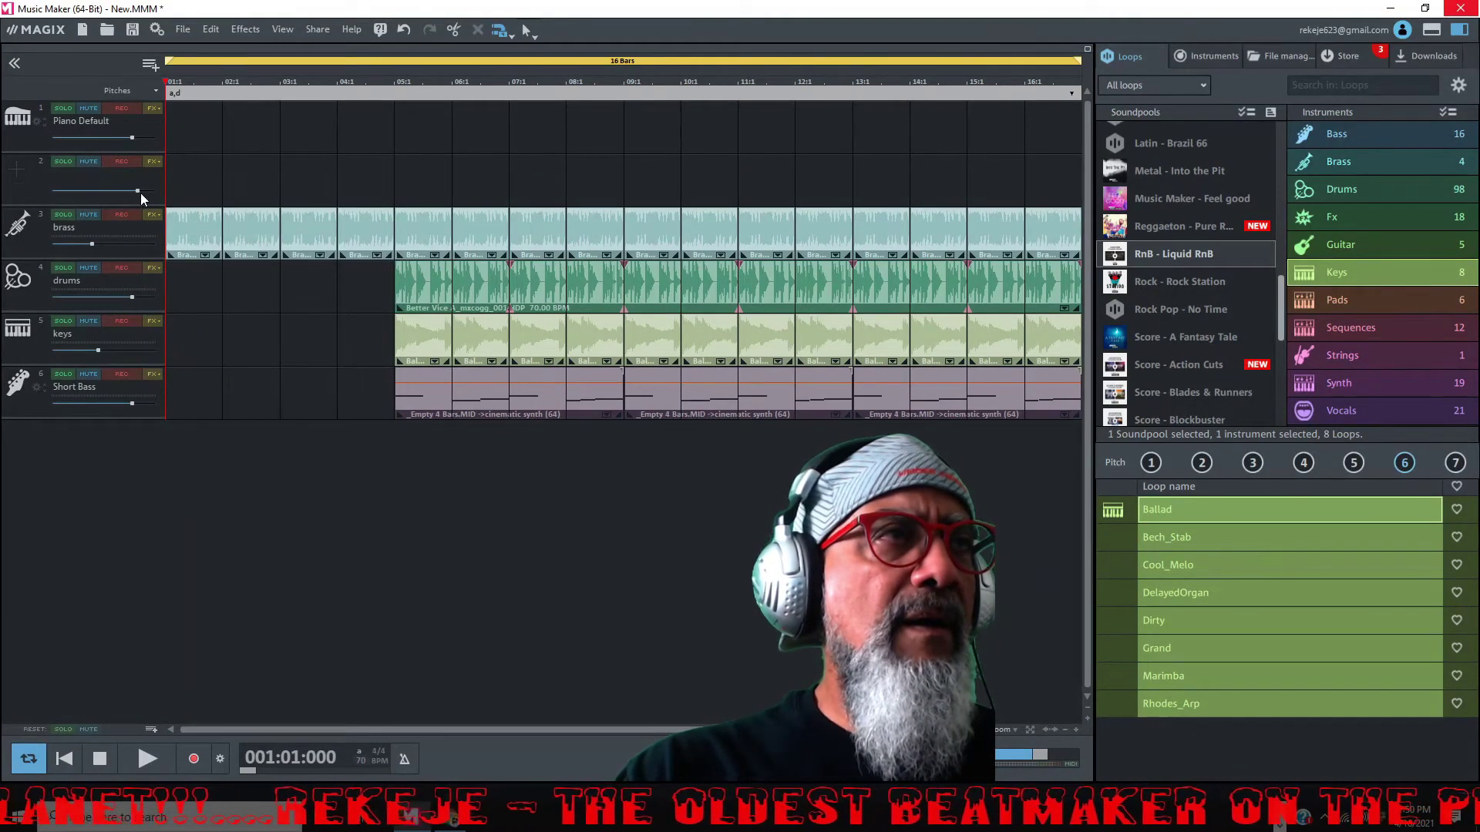
Load the Orchestral Ensemble instrument String Ens Legato Vintage onto the empty track below Piano Default.
left_click(22, 174)
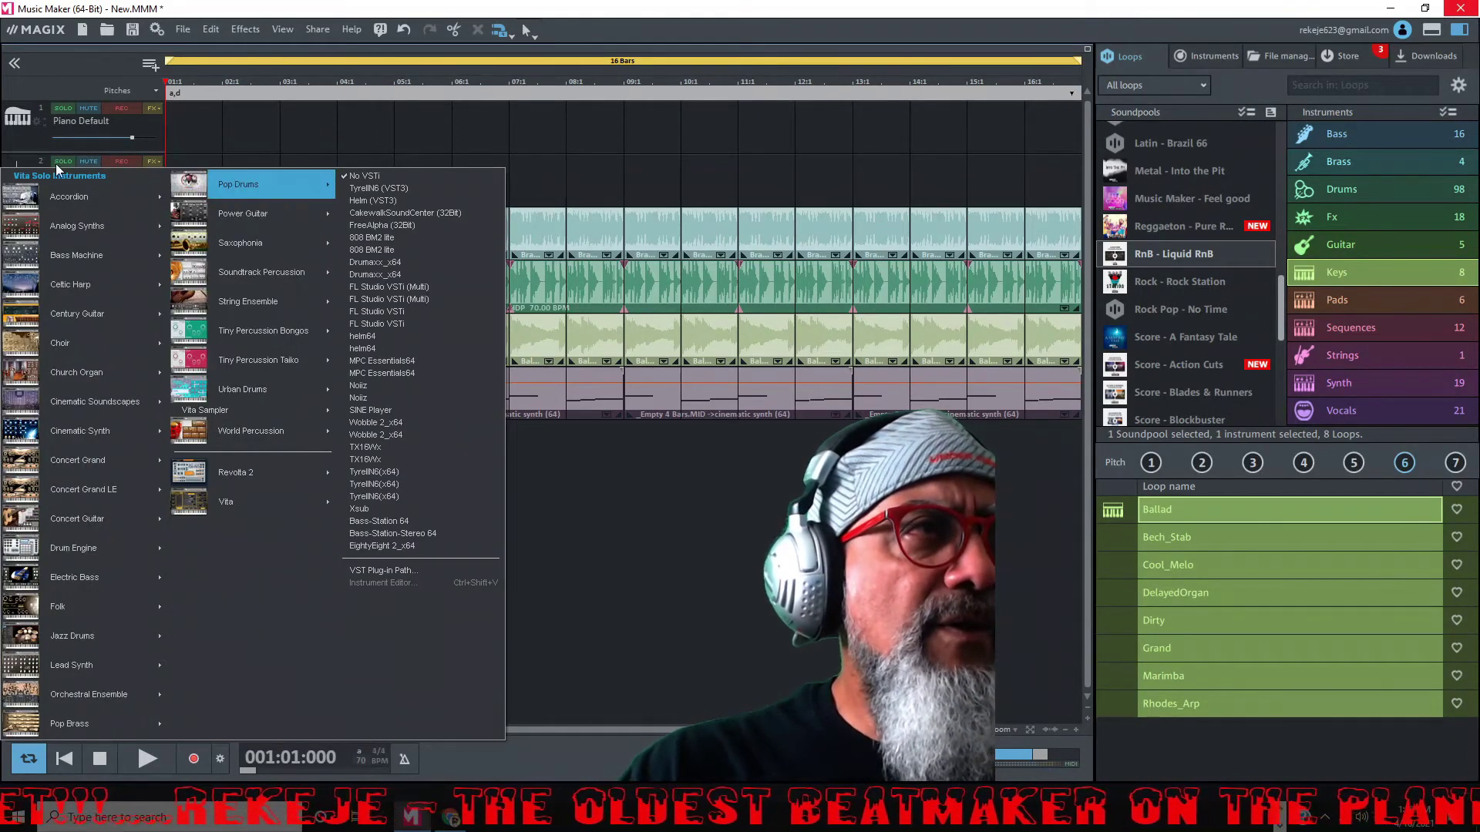
key("Escape")
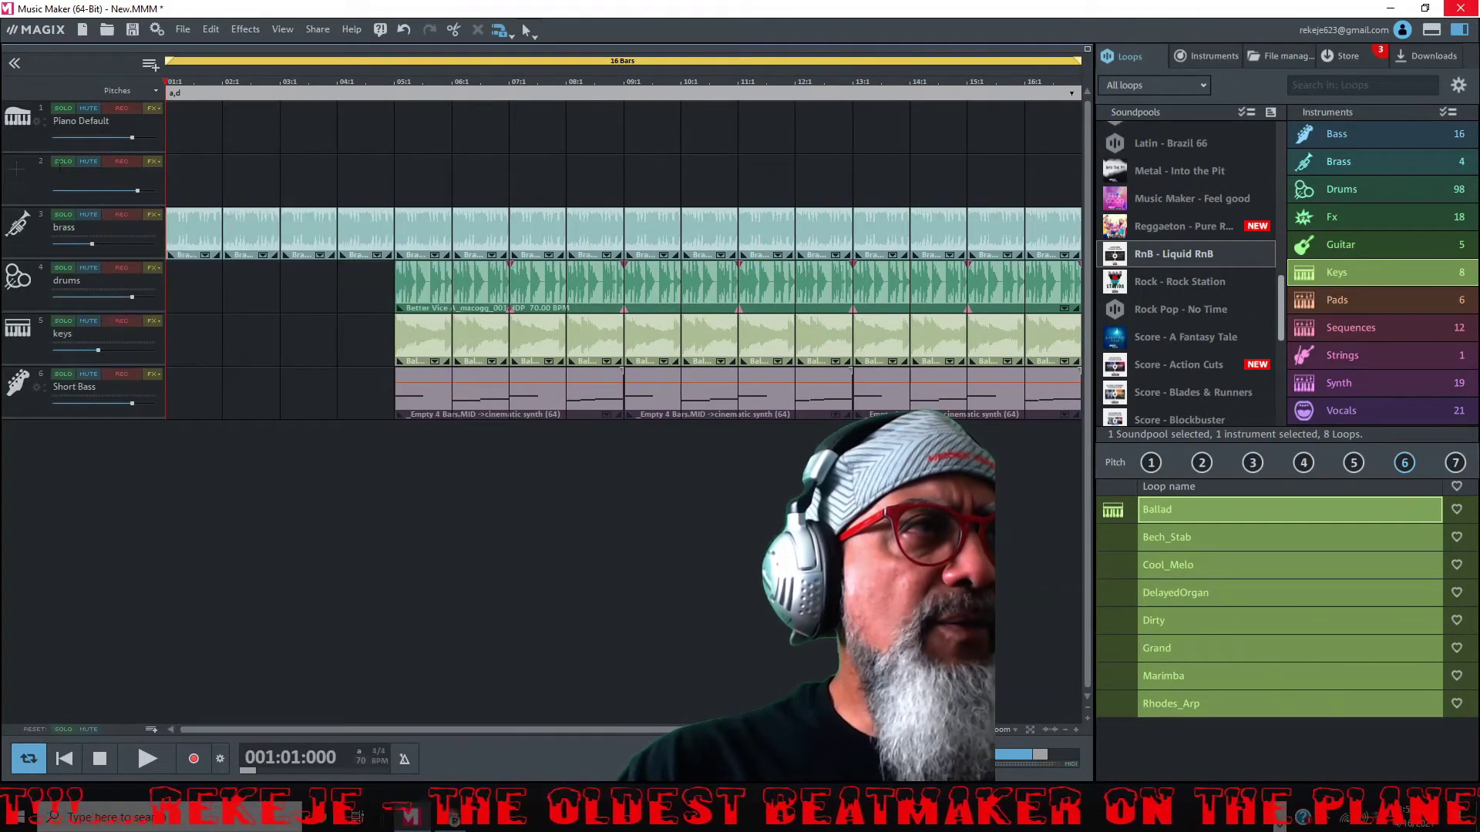
left_click(14, 176)
mouse_move(59, 371)
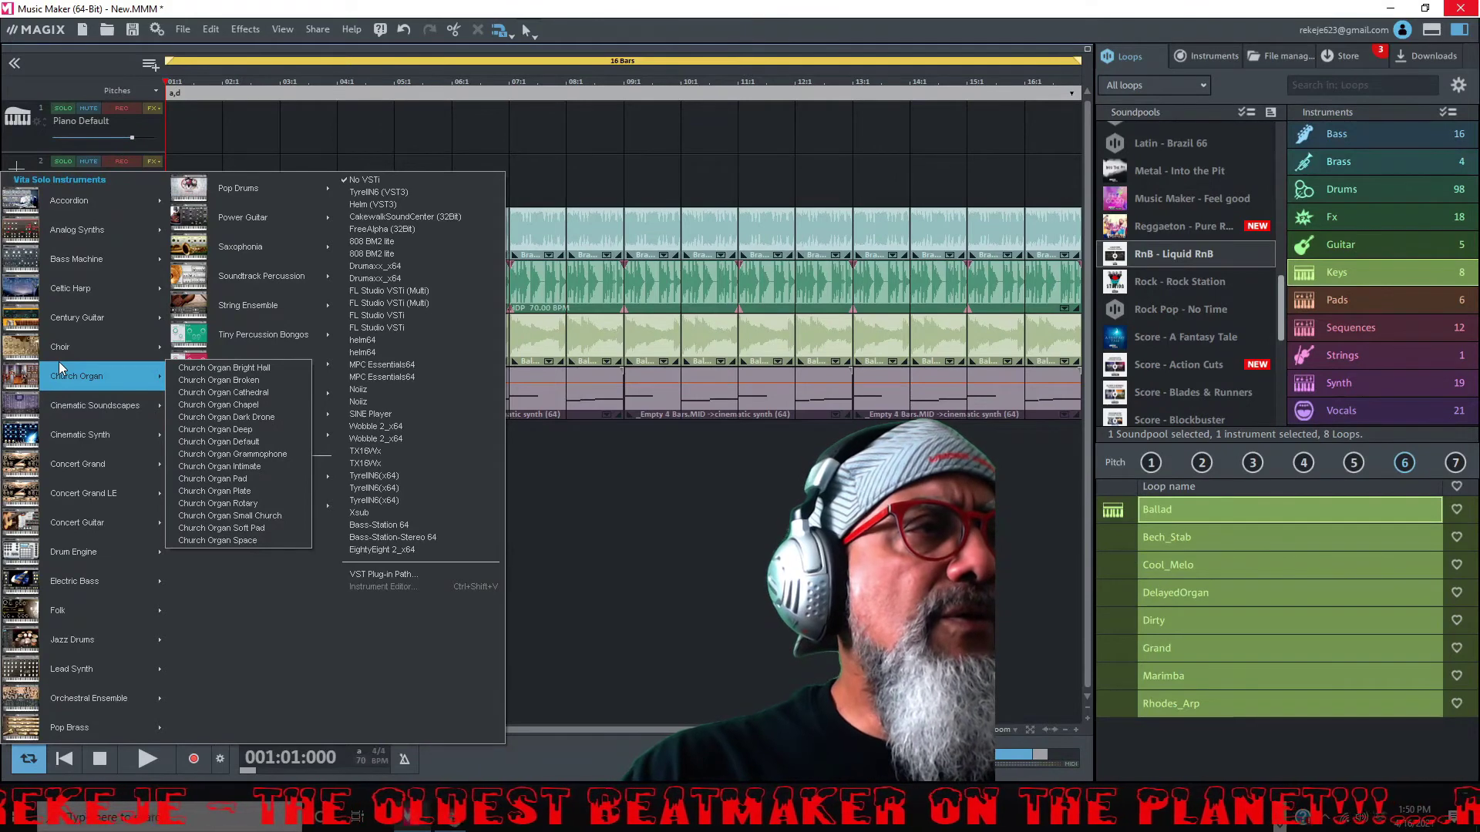
mouse_move(110, 699)
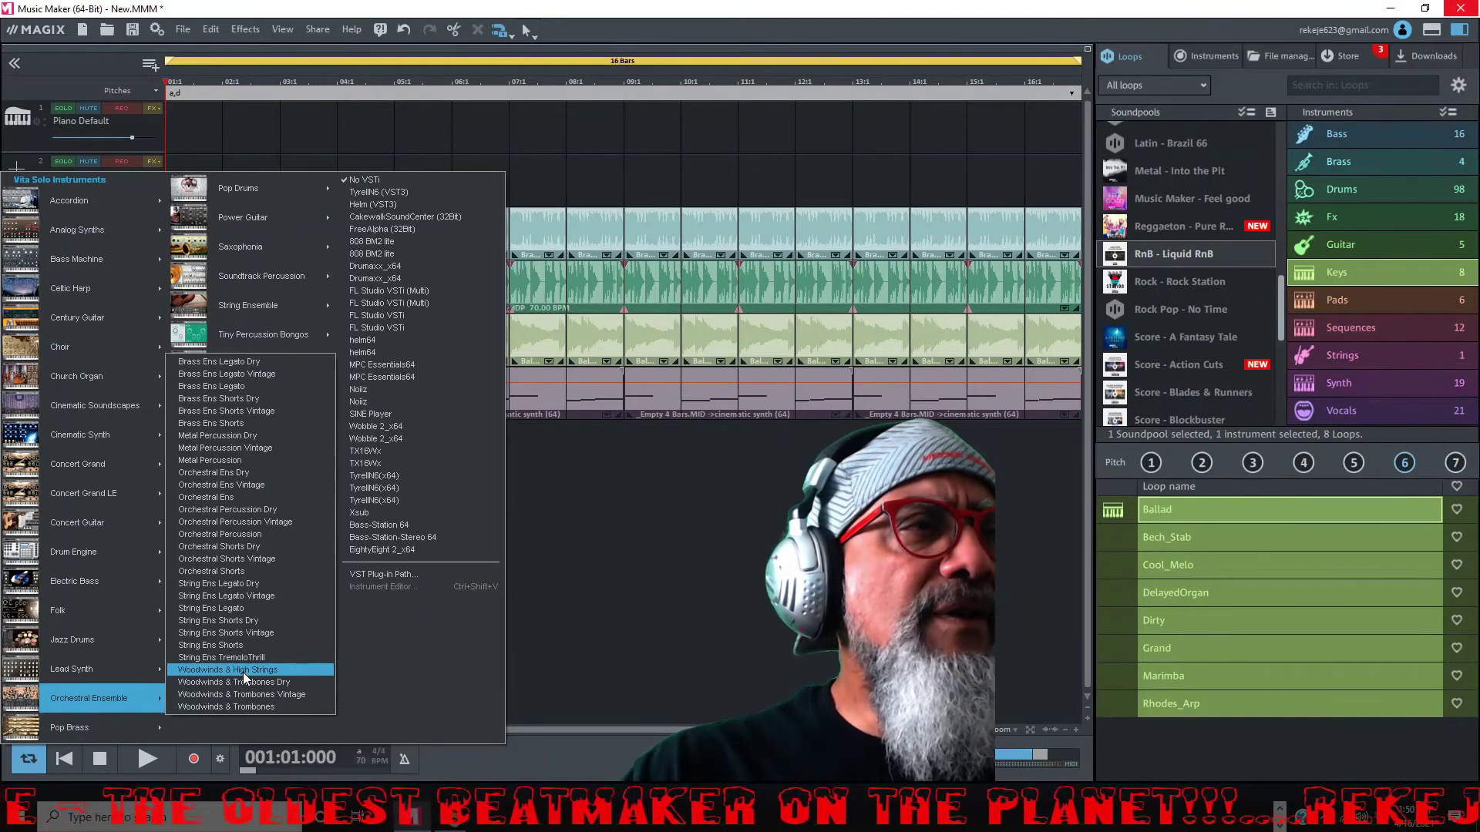
left_click(241, 597)
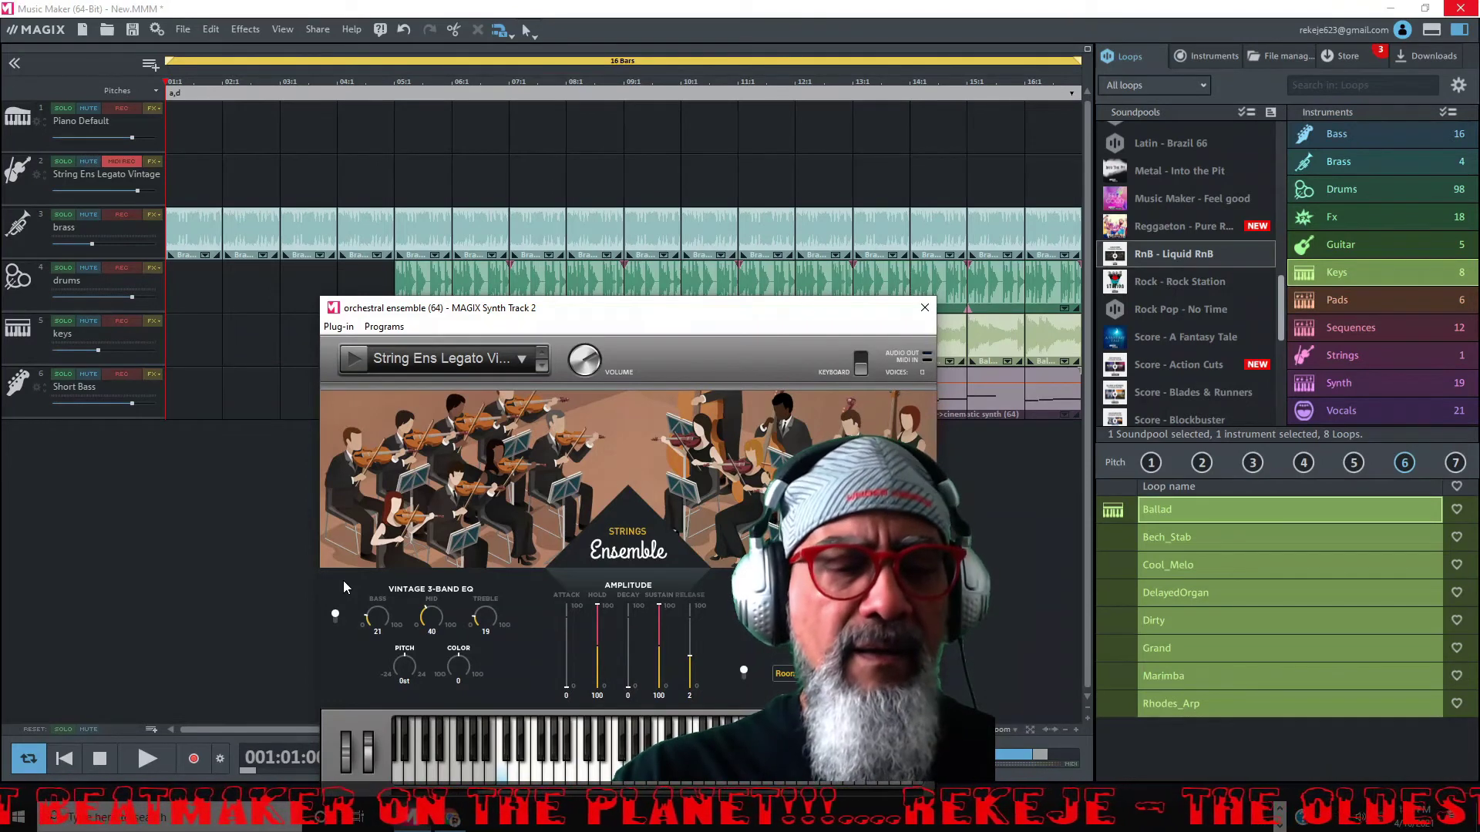
Switch the orchestral ensemble synth to the Orchestral Shorts Vintage program and close its window.
left_click(520, 359)
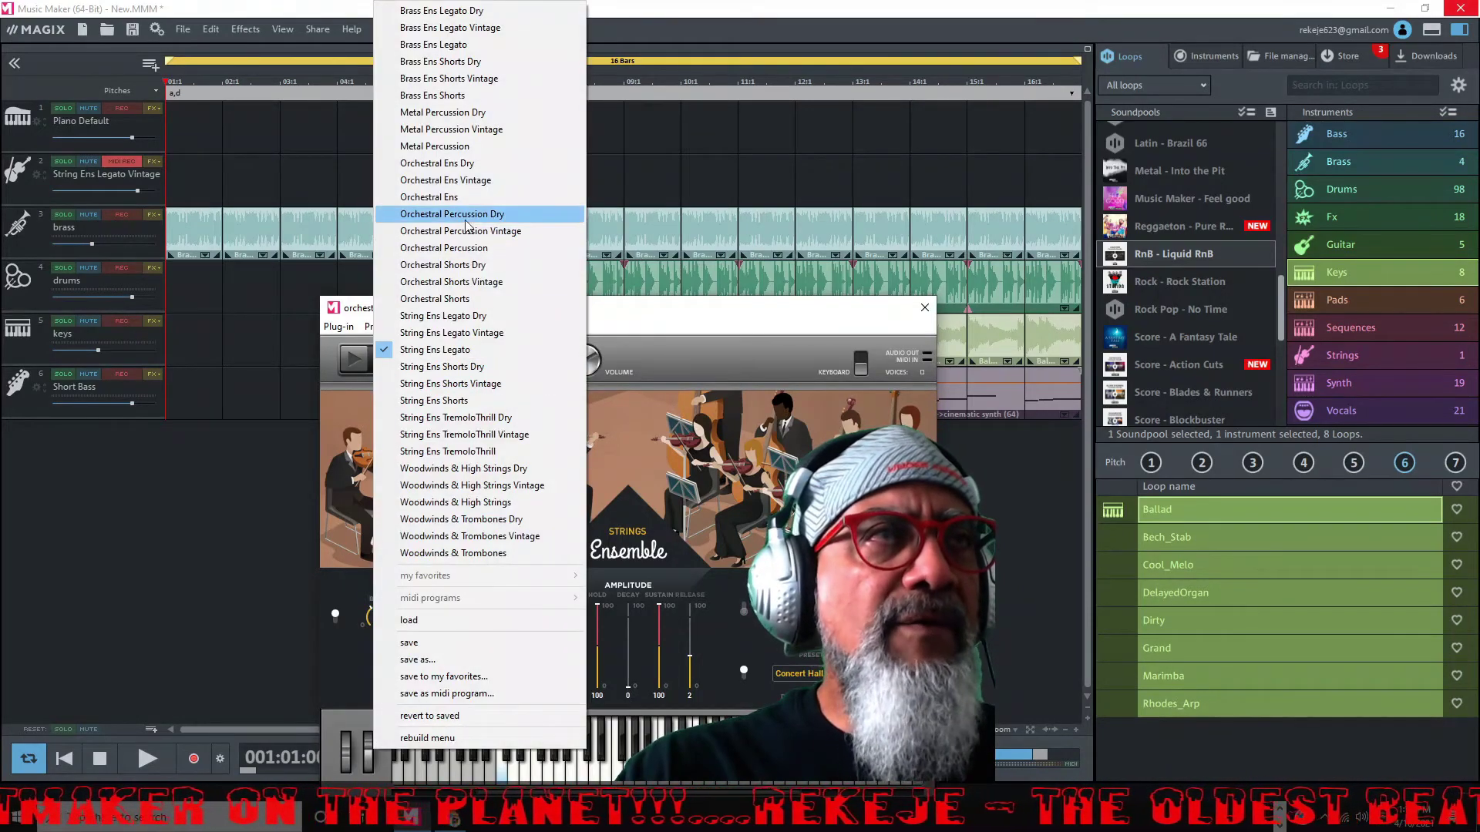
left_click(467, 283)
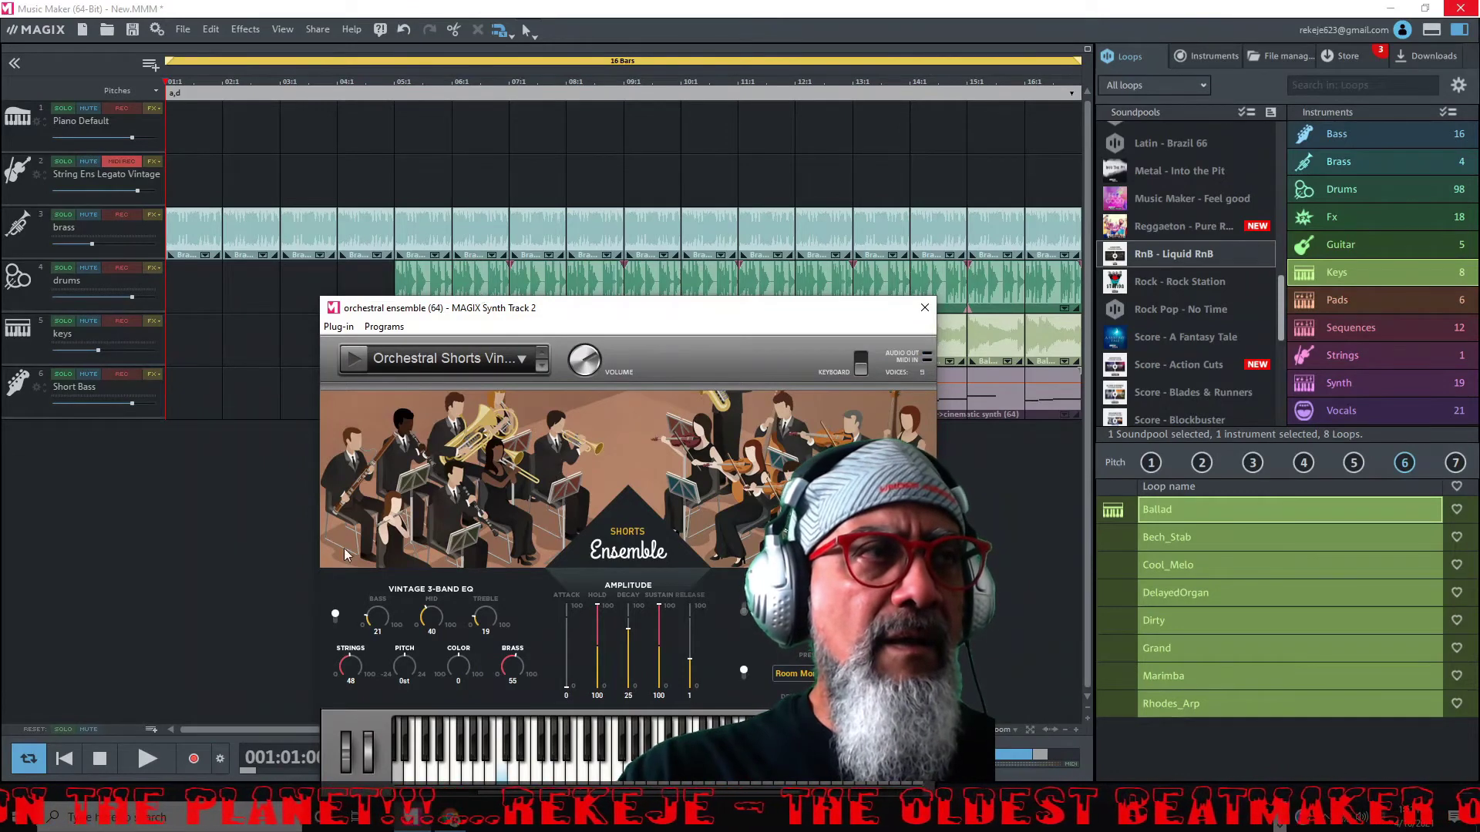
left_click(924, 308)
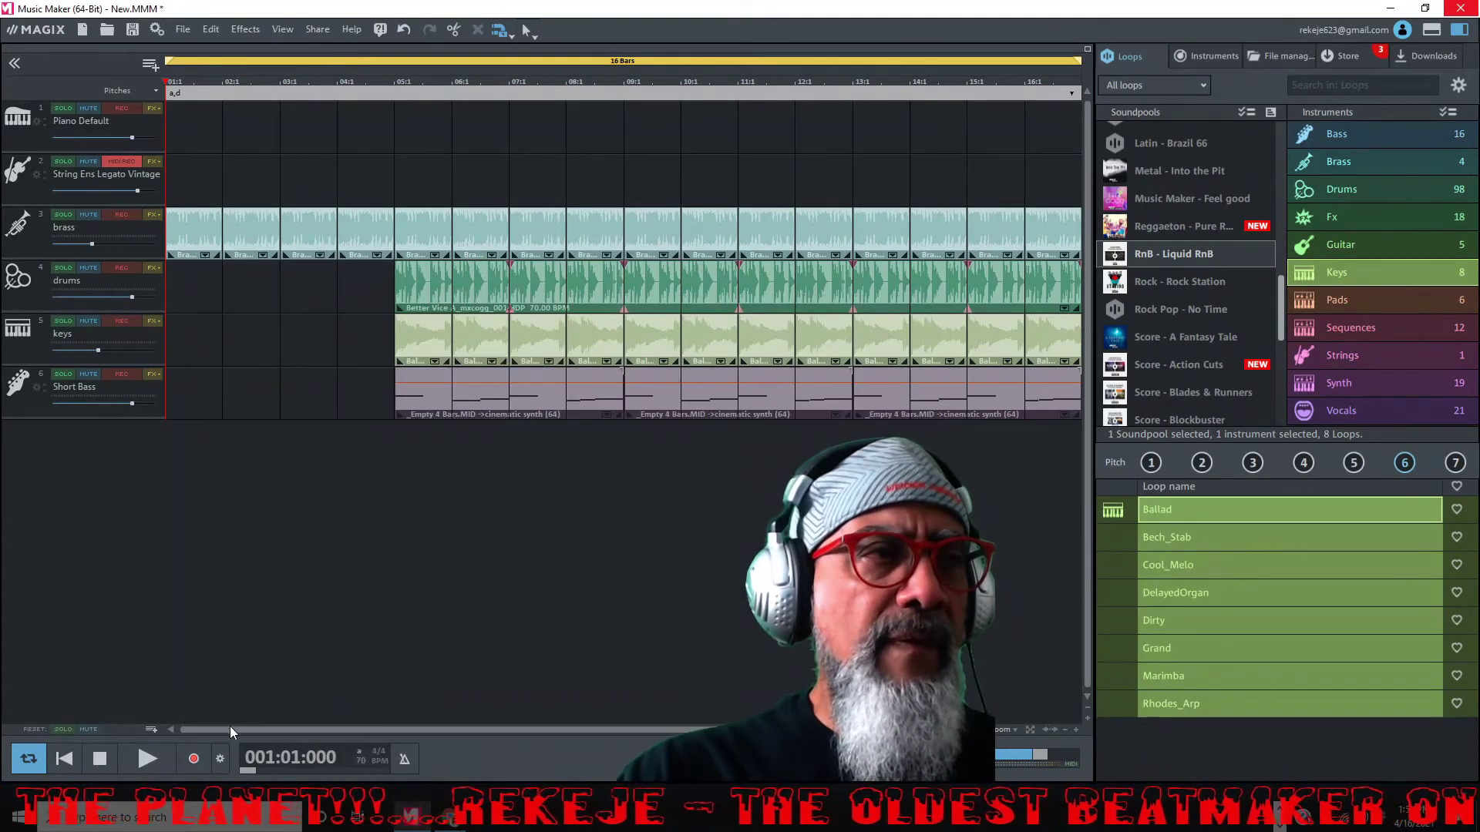
Insert an empty 4-bar MIDI clip at bar 1 of the strings track and shorten the loop range to 4 bars.
right_click(218, 162)
left_click(270, 189)
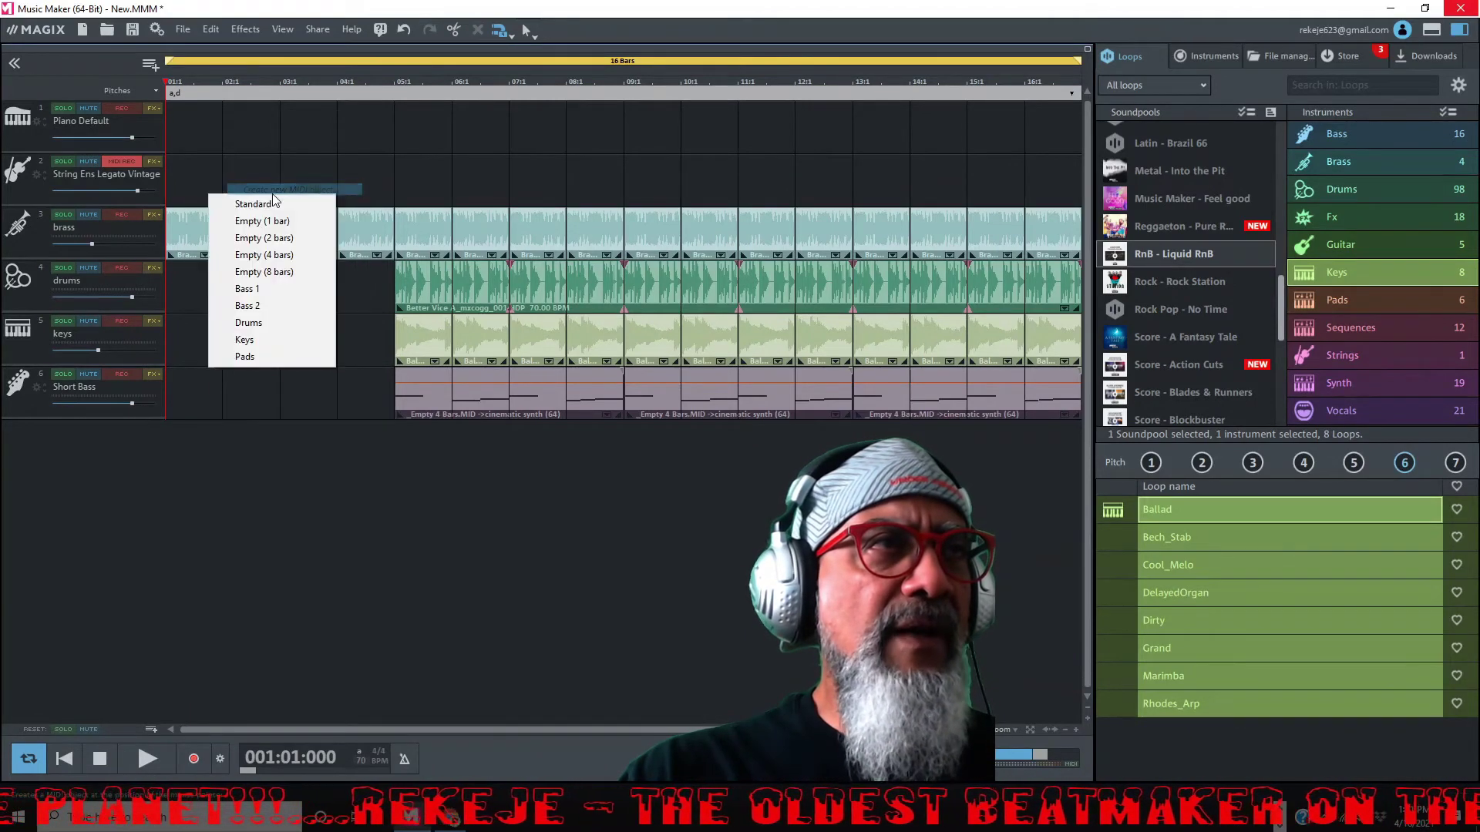
left_click(271, 258)
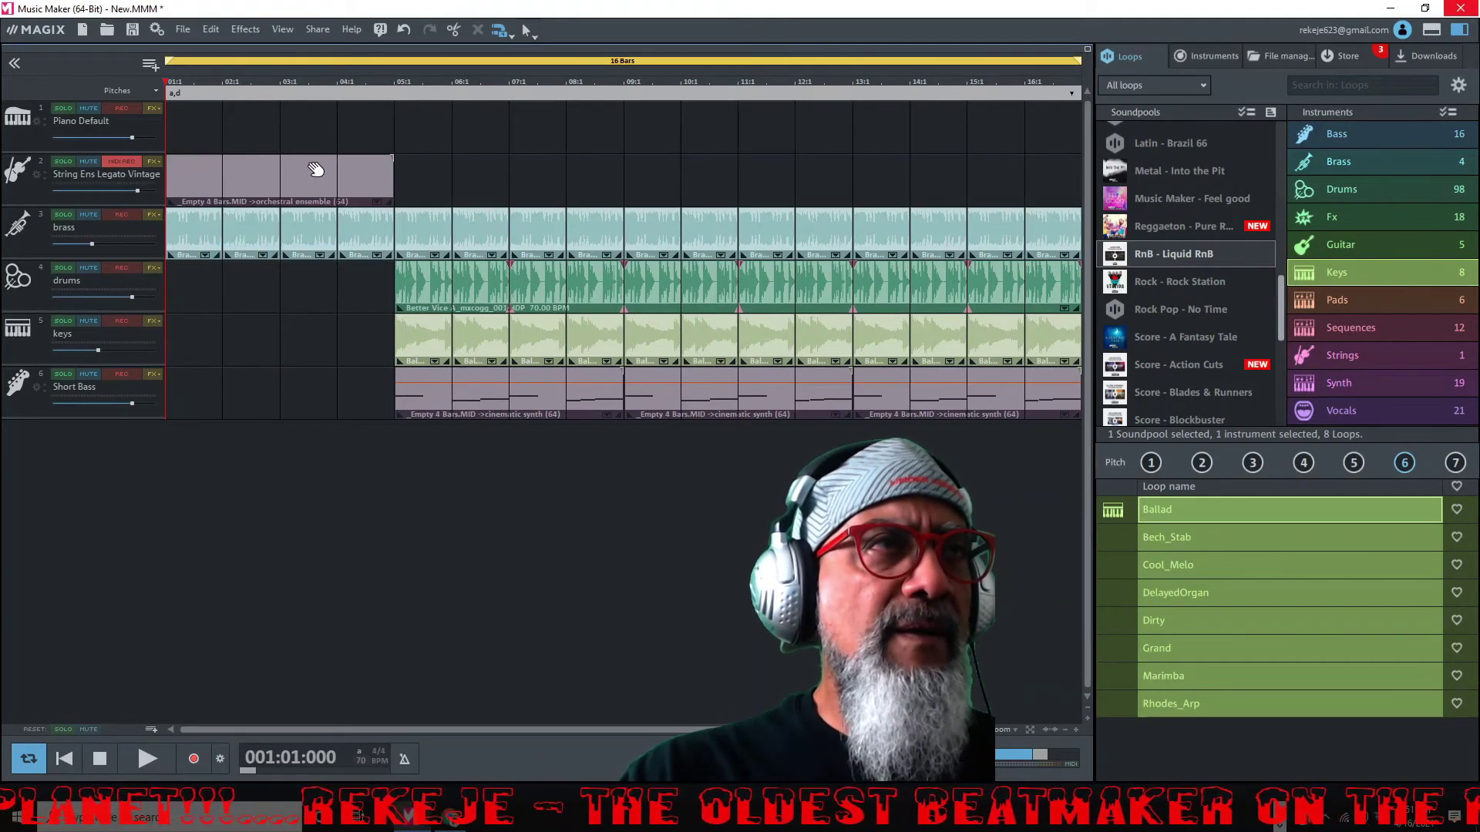
left_click_drag(1075, 60, 381, 154)
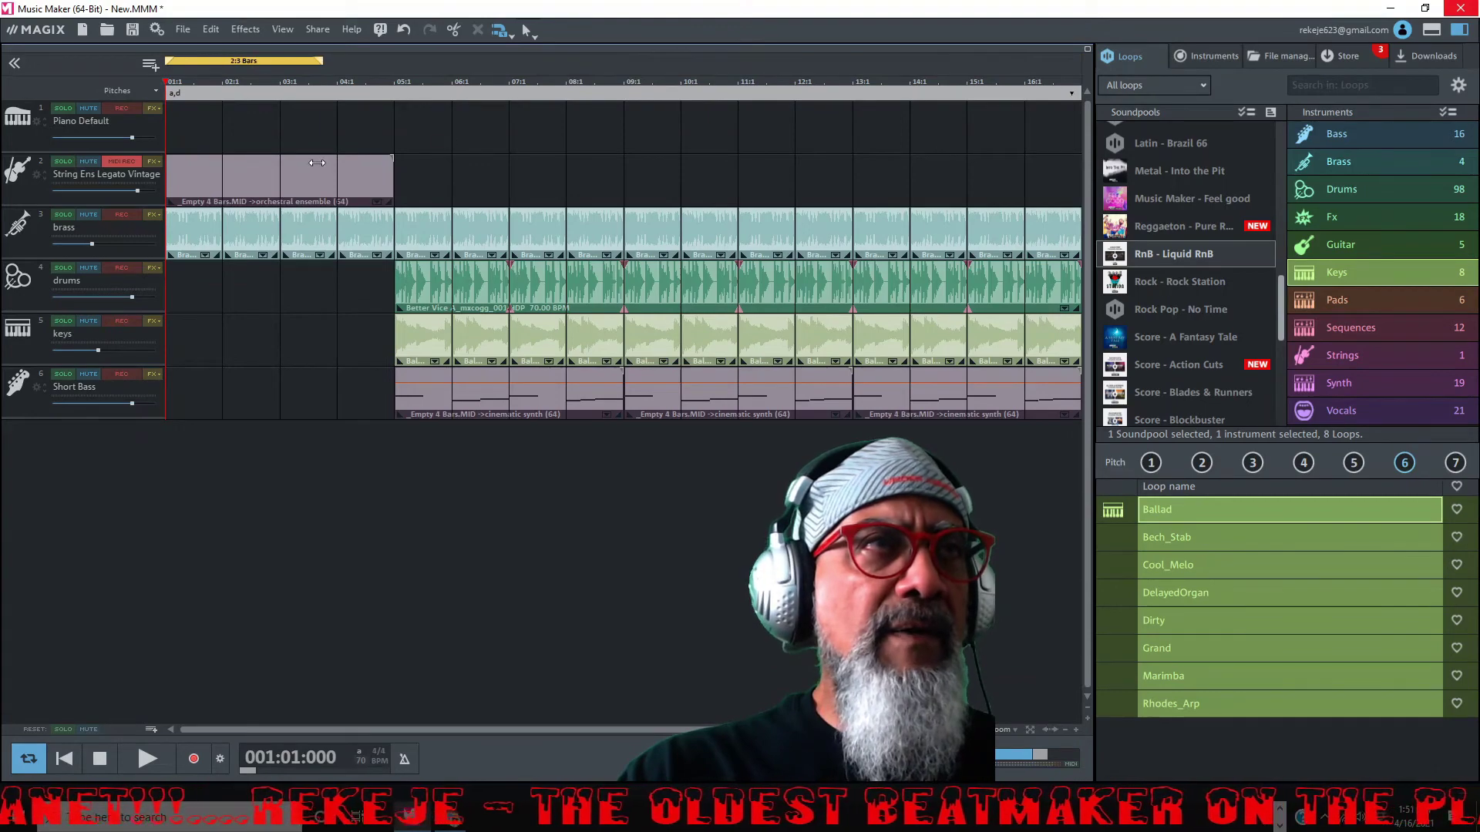
Open the new strings clip for note editing and draw a single low note from 1:1 to 1:2.
double_click(327, 184)
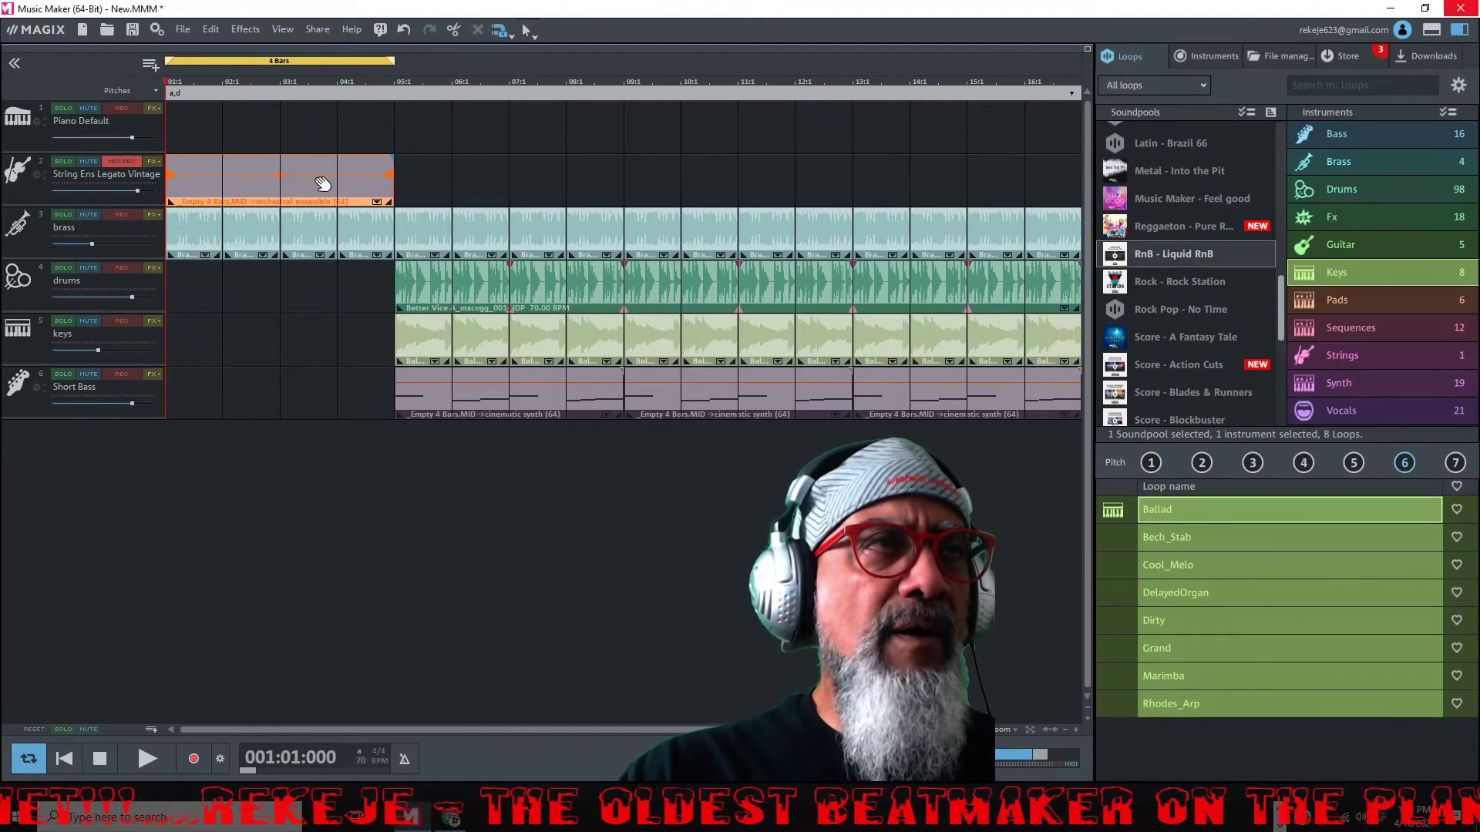
key("space")
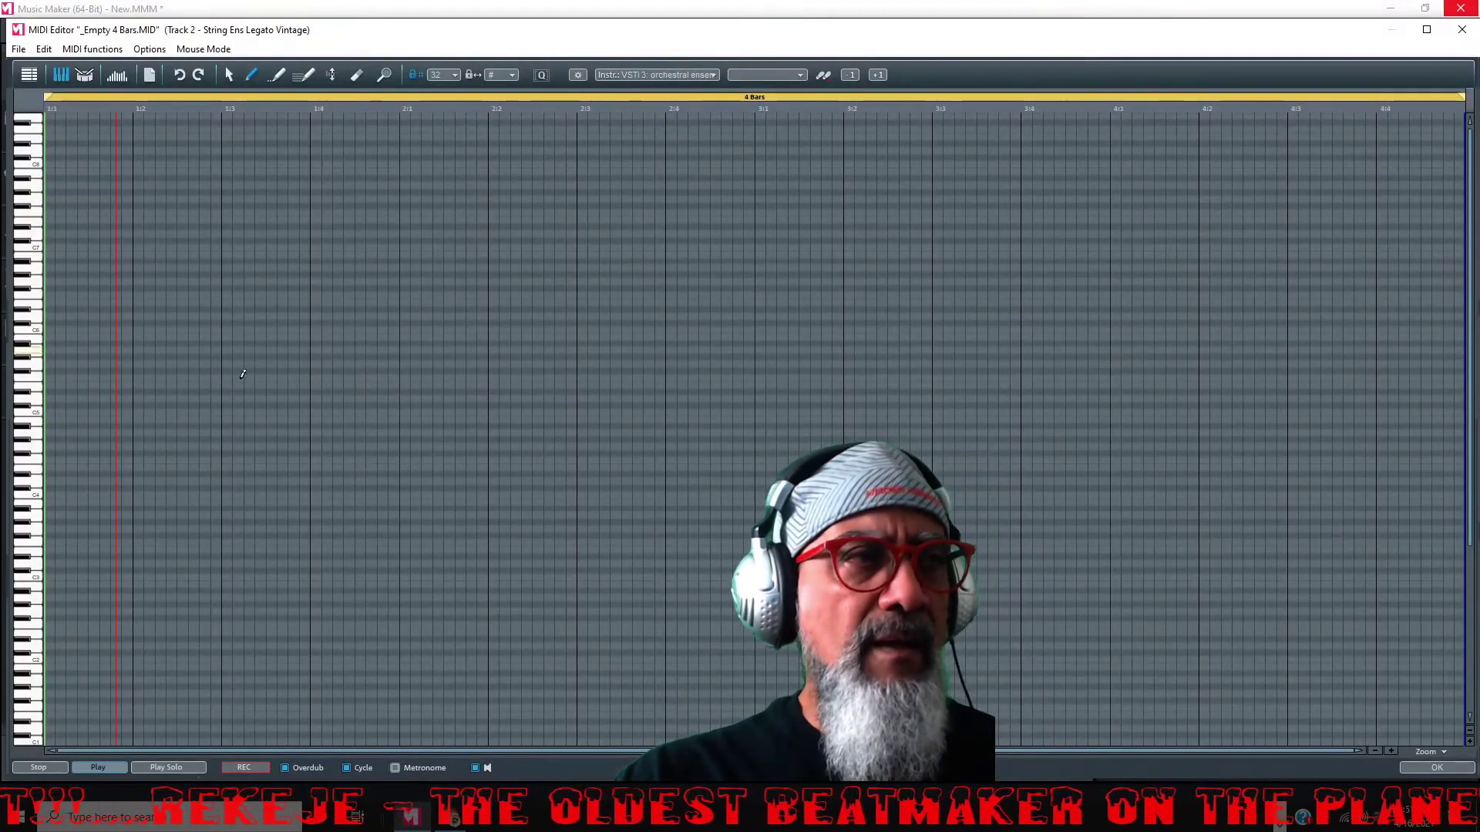
left_click(23, 628)
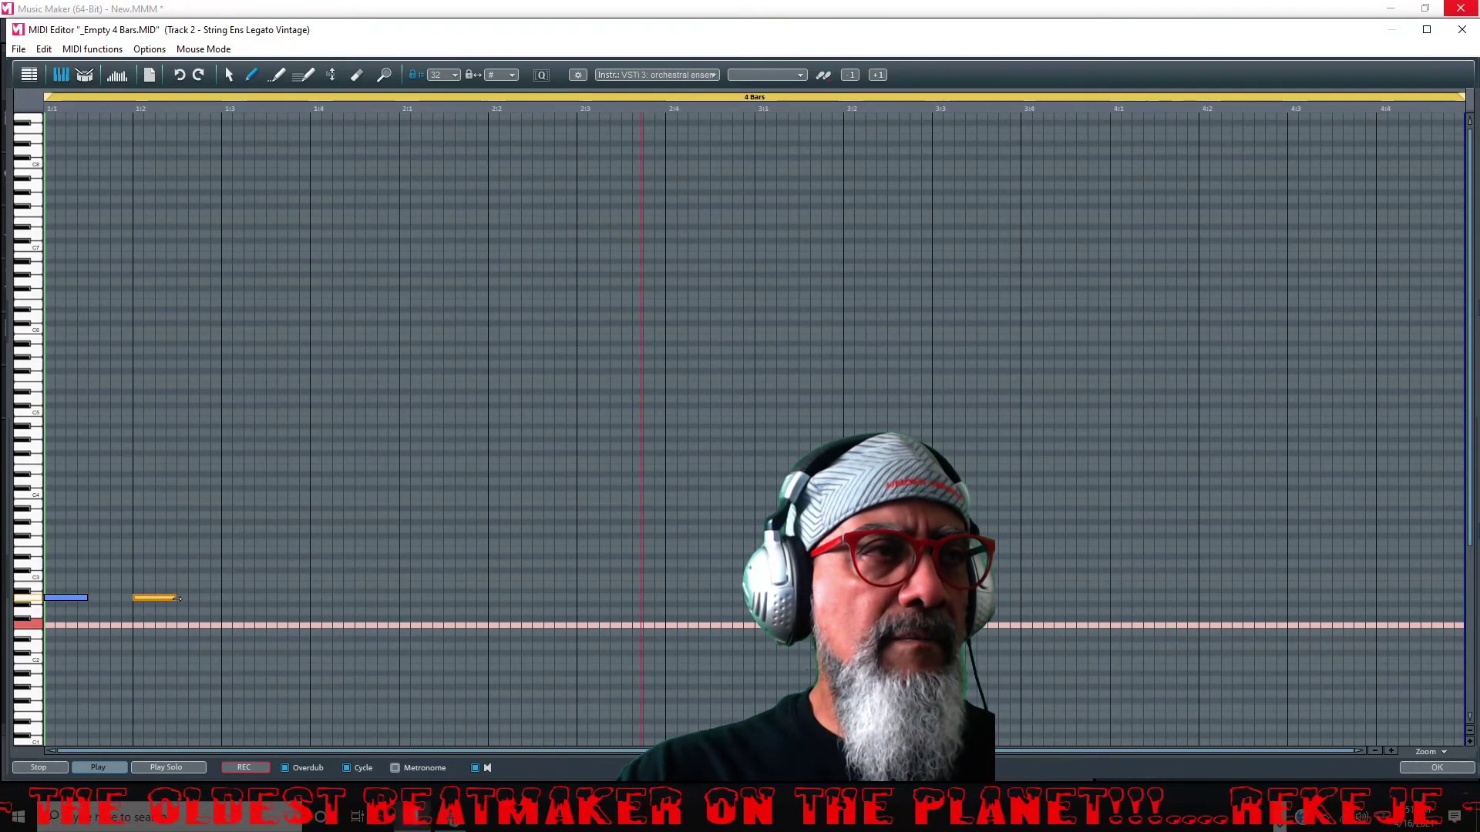
key("space")
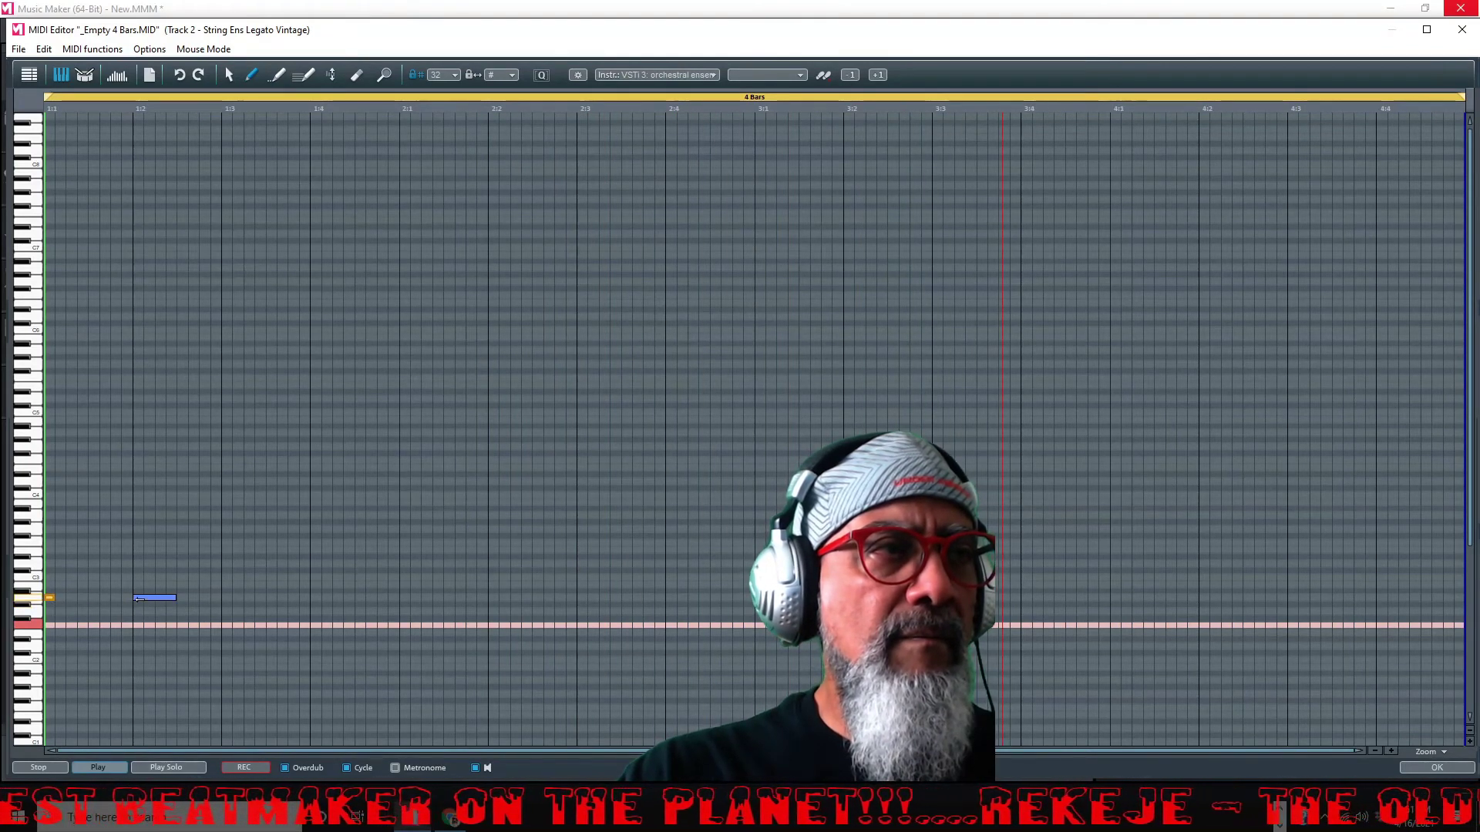
left_click_drag(121, 598, 89, 602)
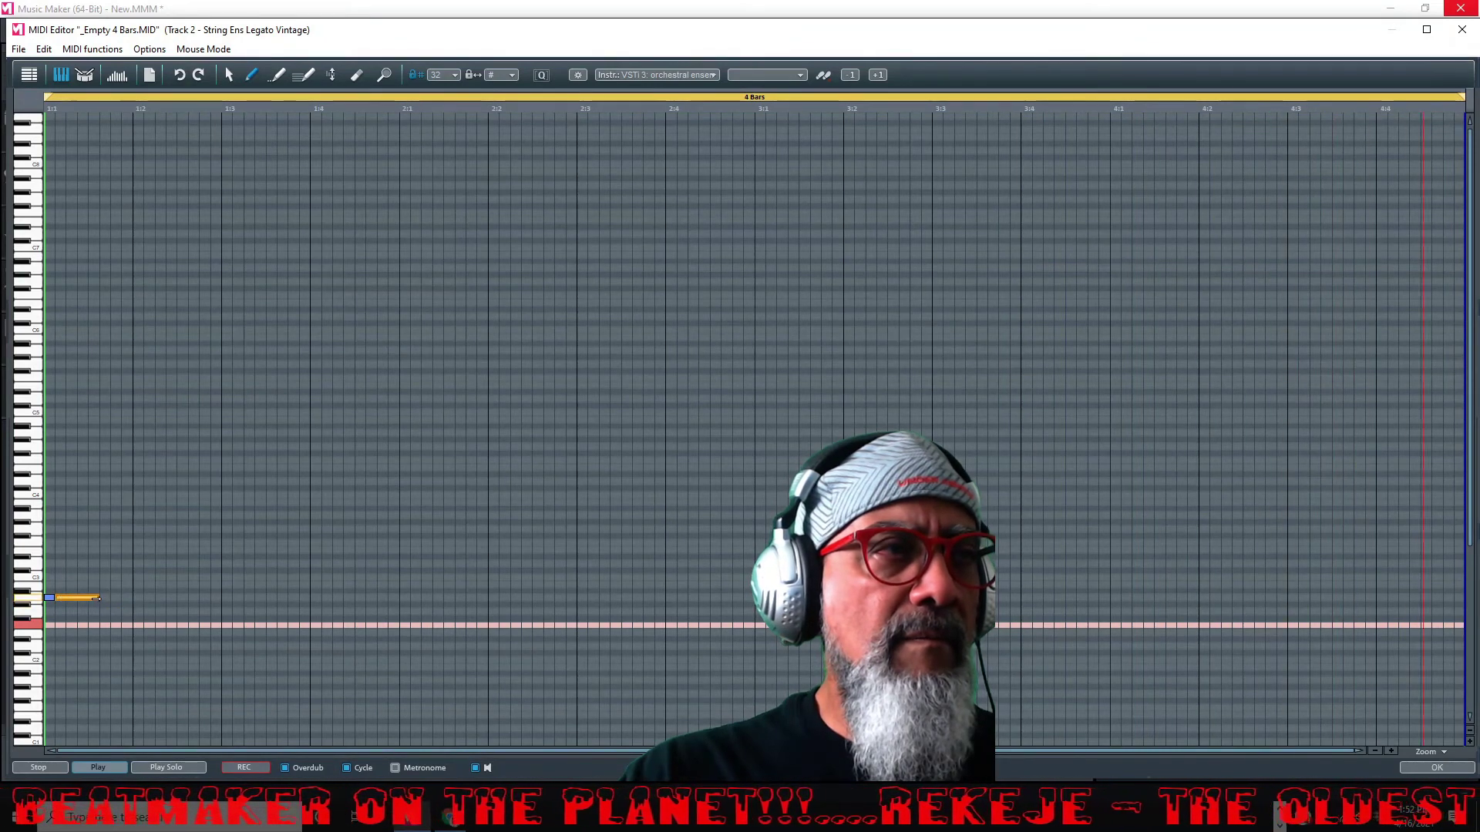
left_click_drag(97, 598, 56, 604)
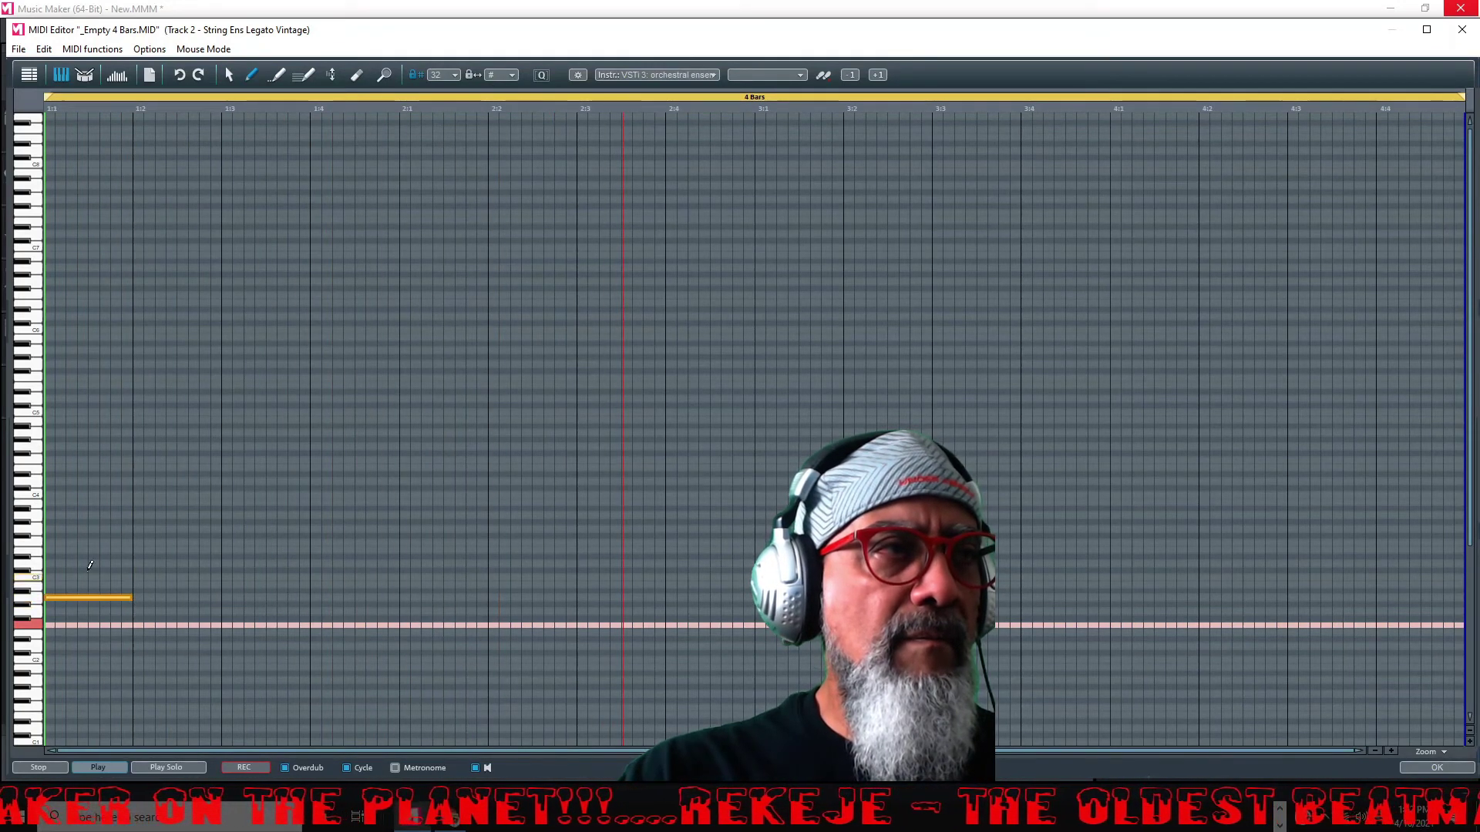
Stack two higher notes from 1:1 to 1:2 above the low note and play the chord.
key("space")
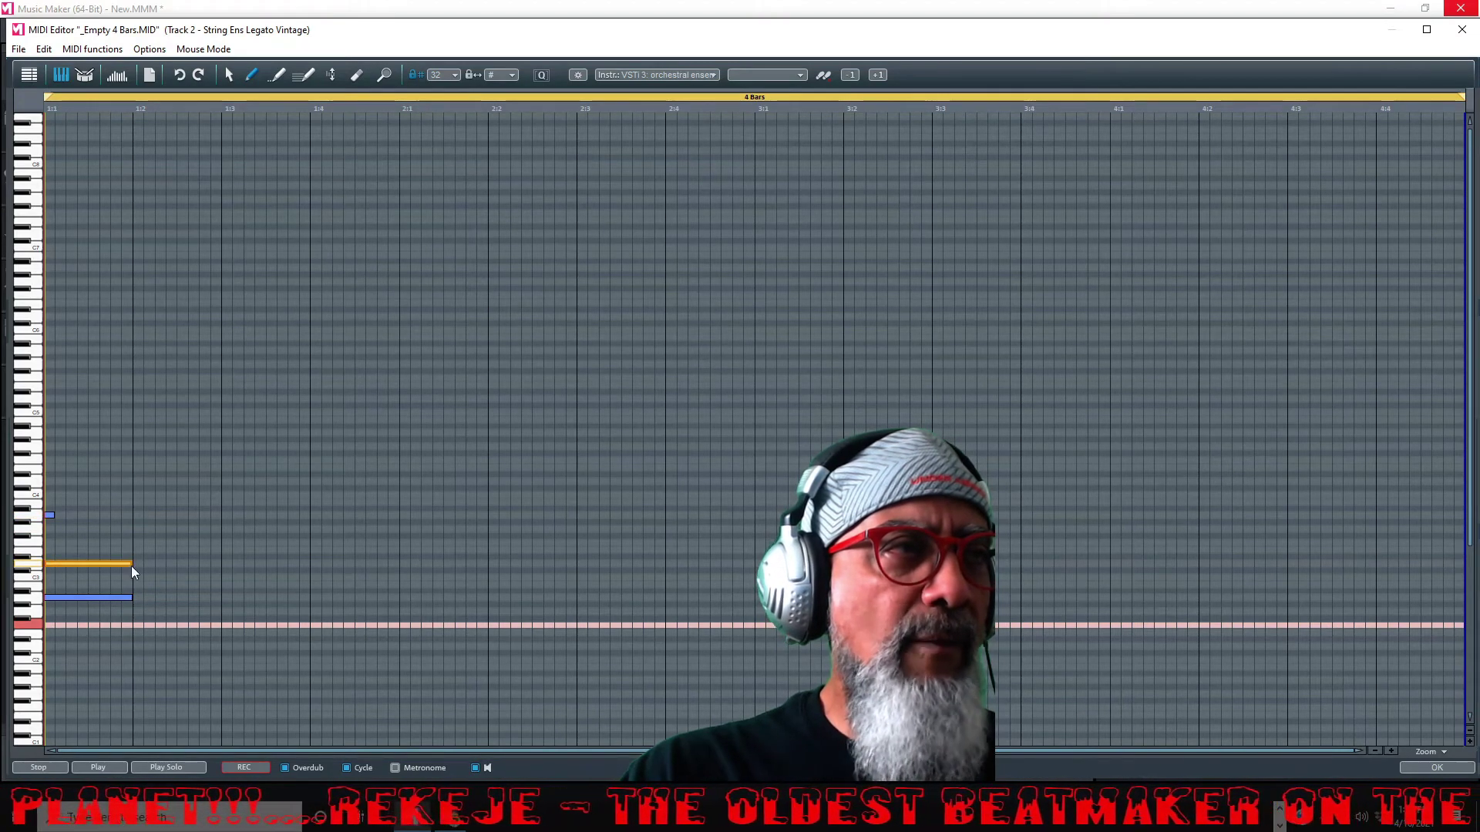
left_click_drag(53, 517, 120, 524)
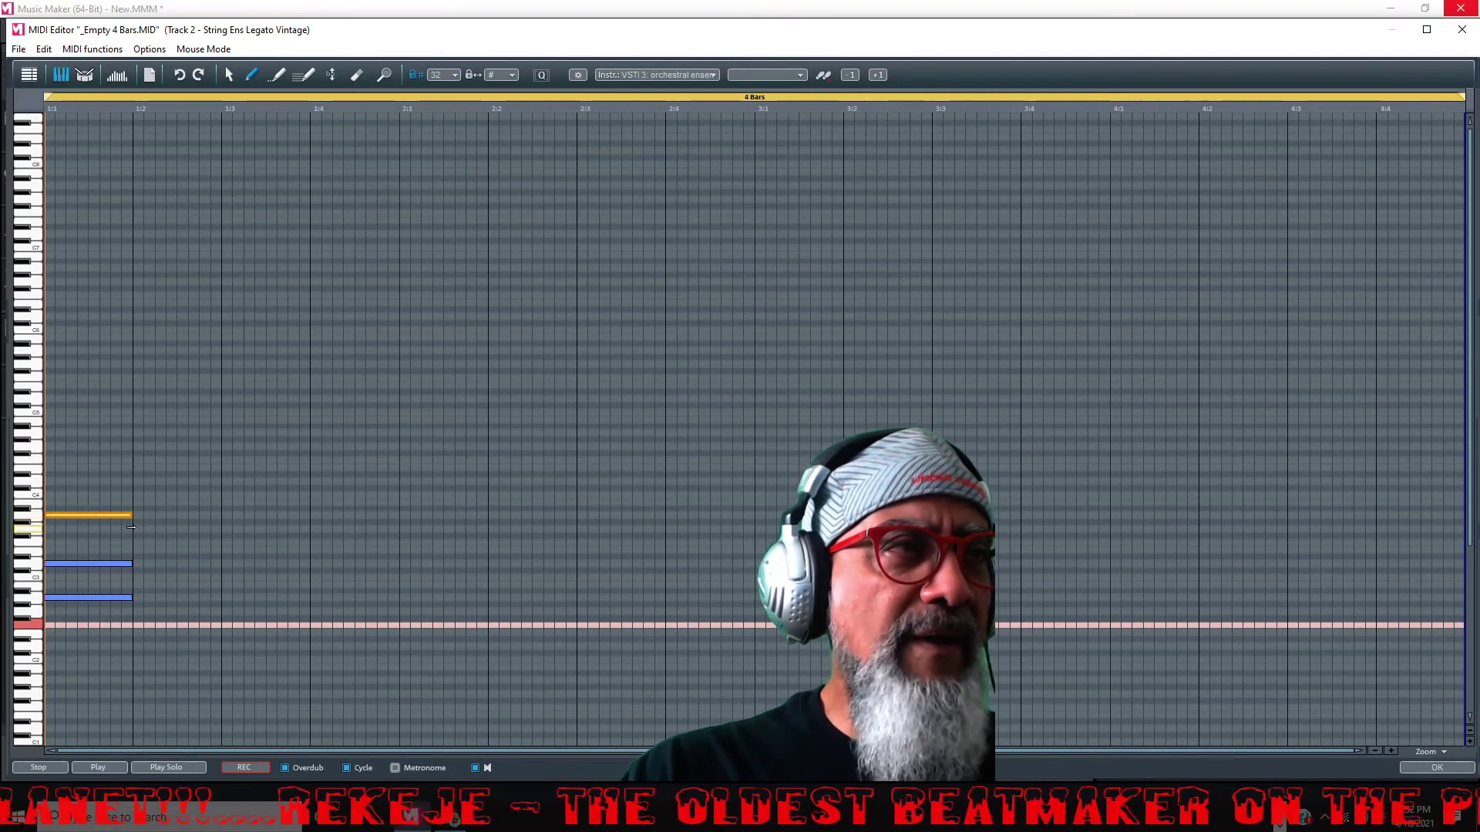
key("space")
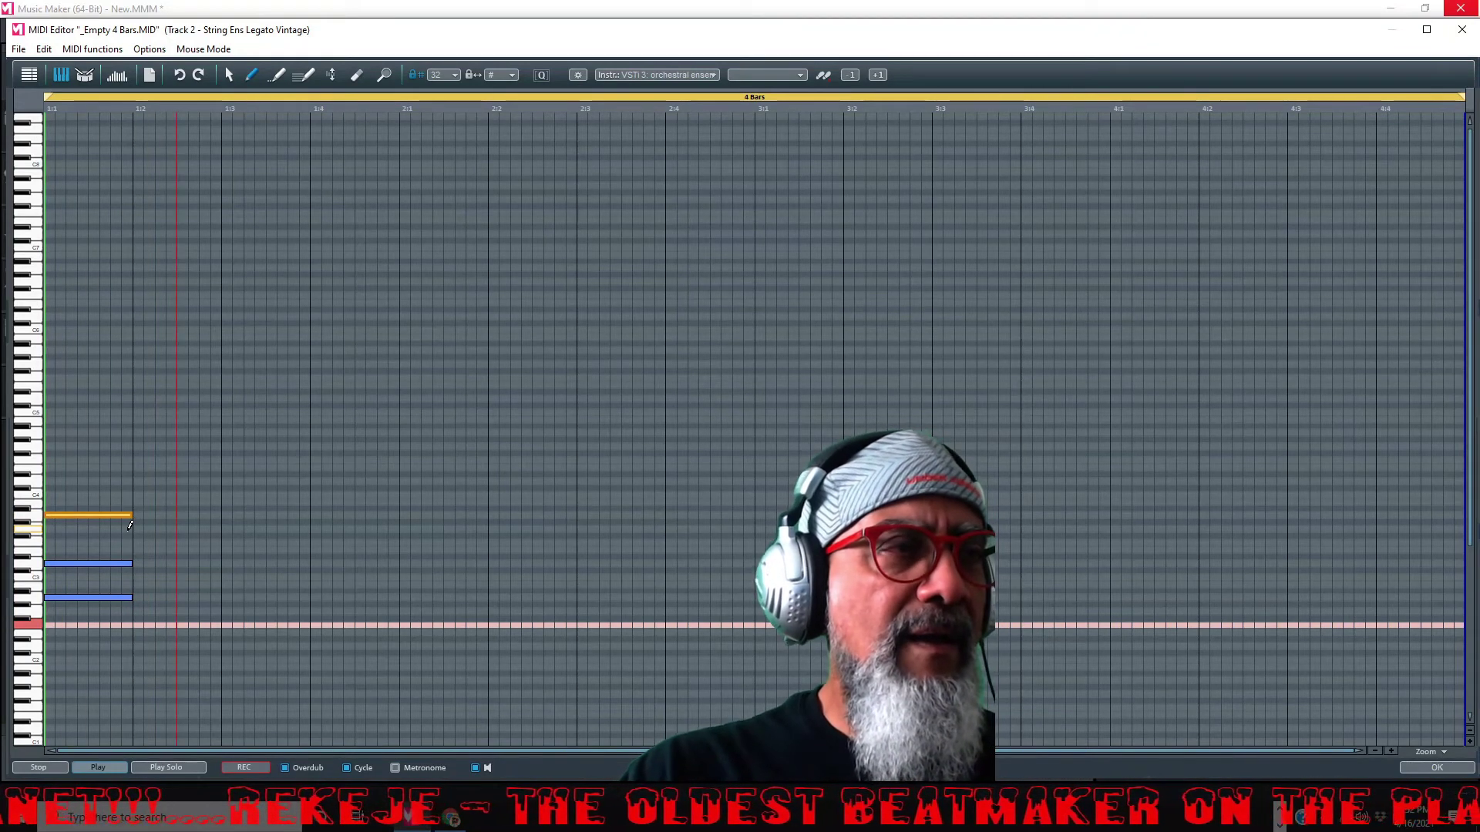
key("space")
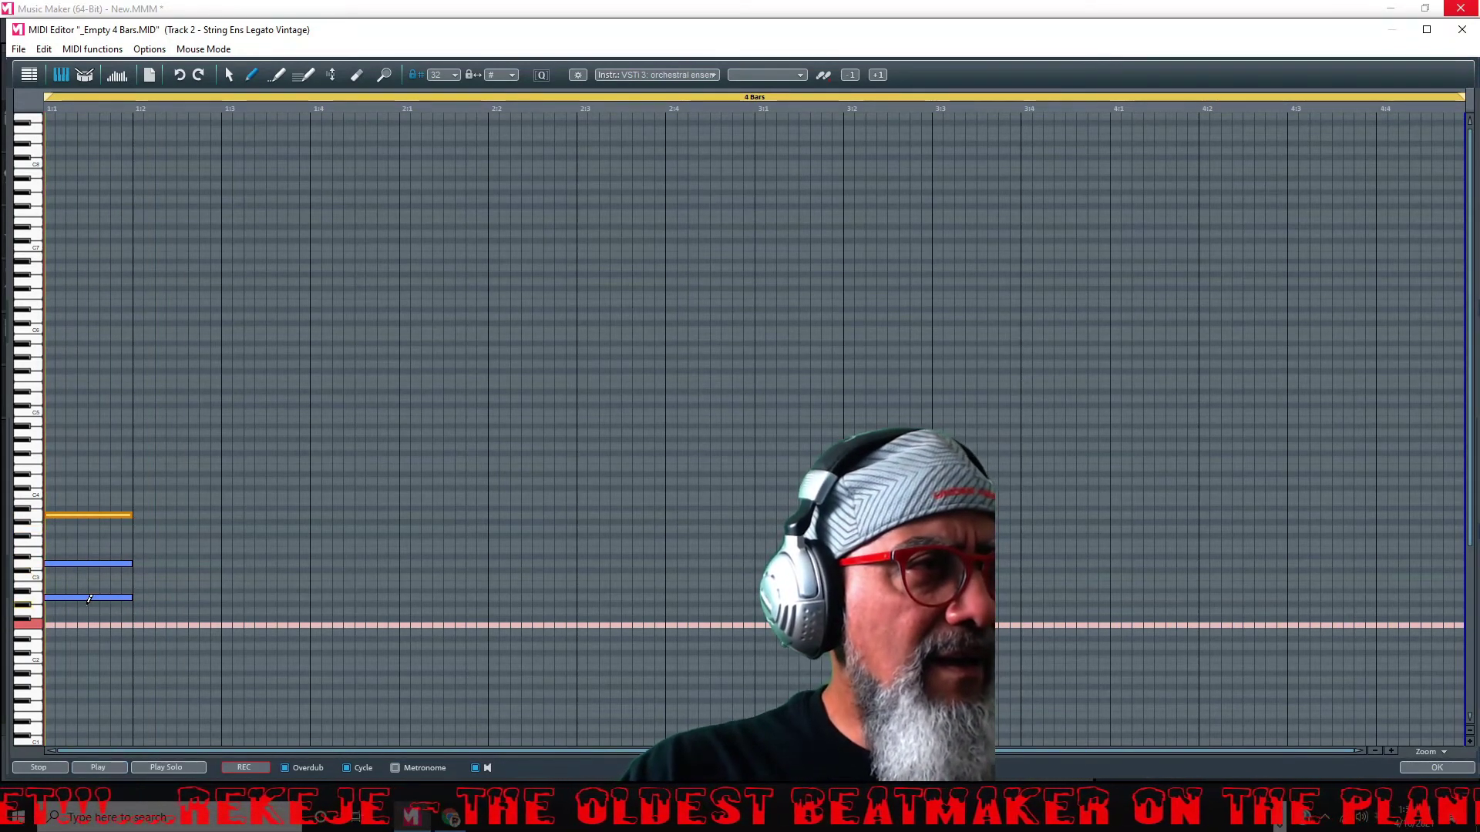
Lower the chord's two upper notes so the three pitches sit closer together, and play it again.
left_click(85, 599)
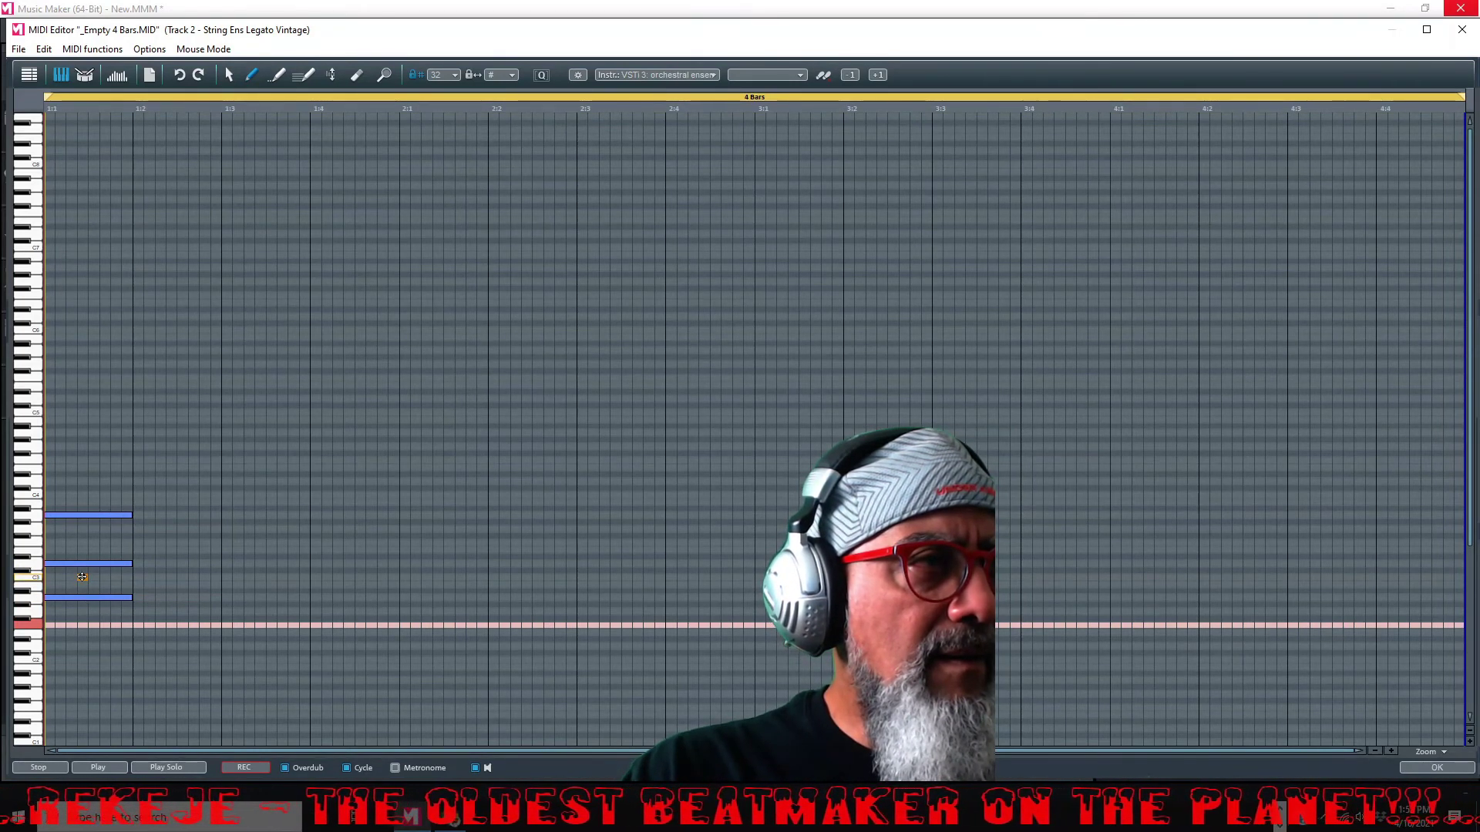
left_click_drag(77, 514, 78, 571)
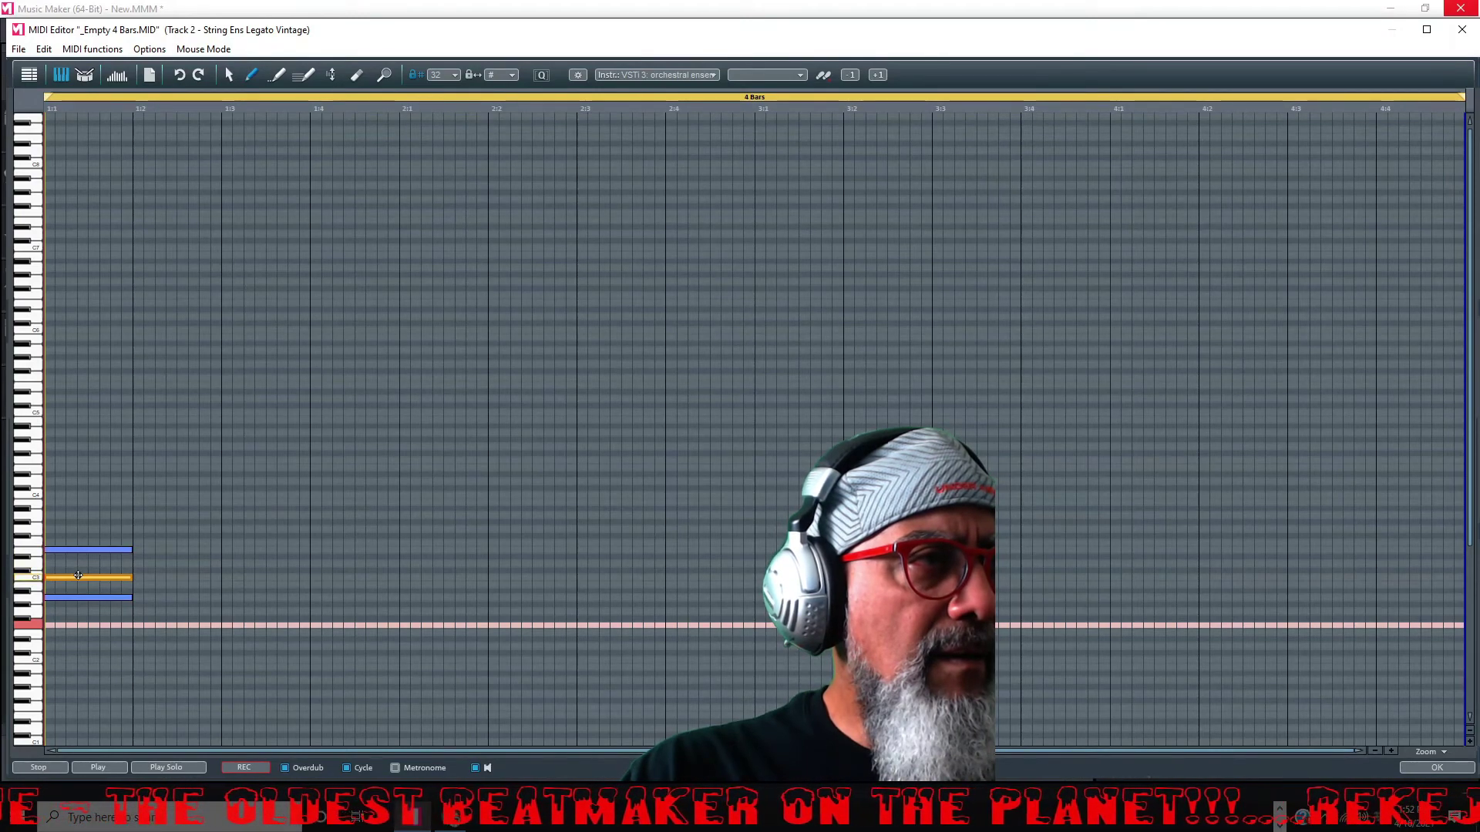
key("space")
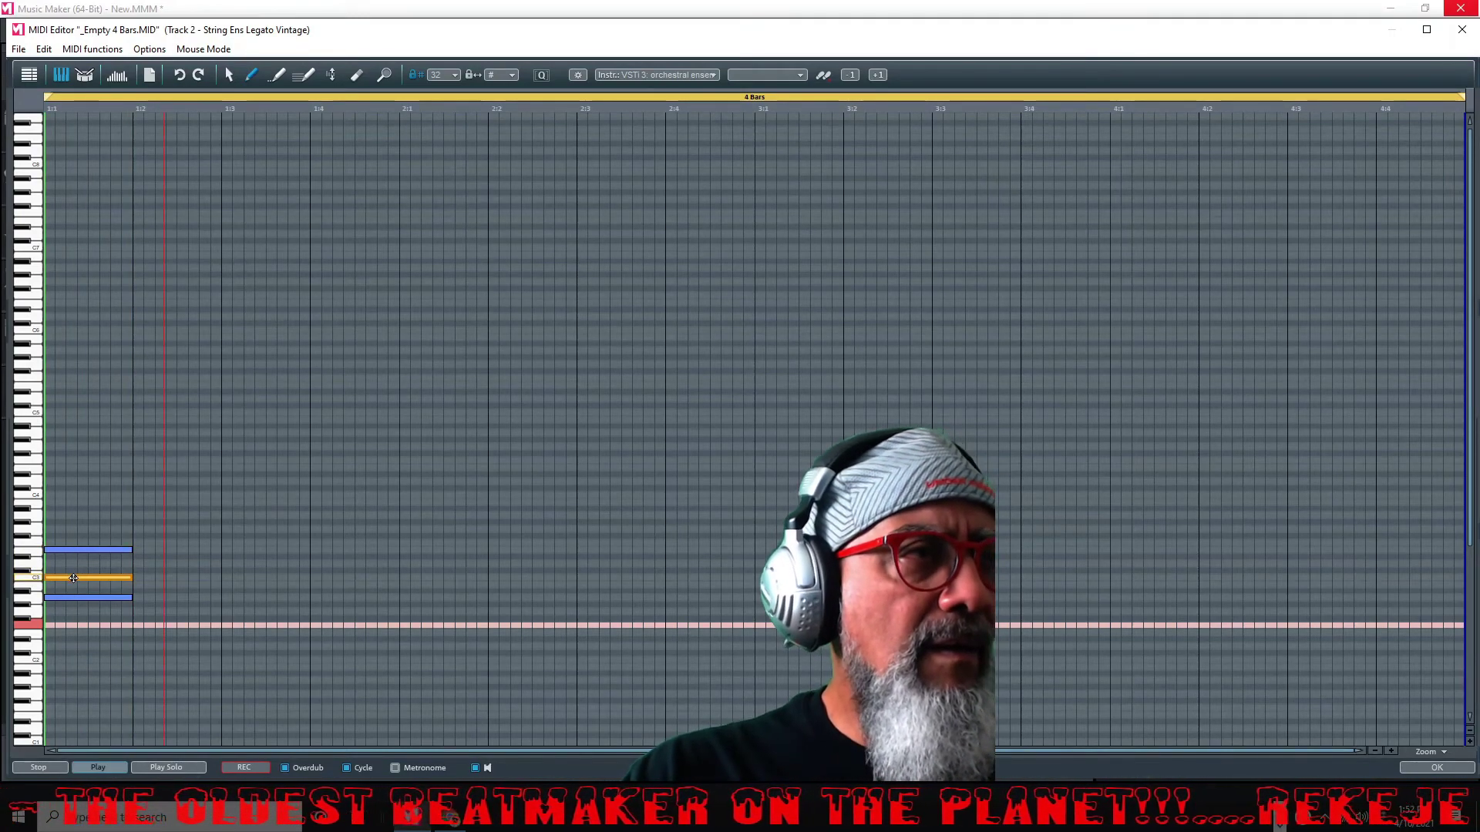
key("space")
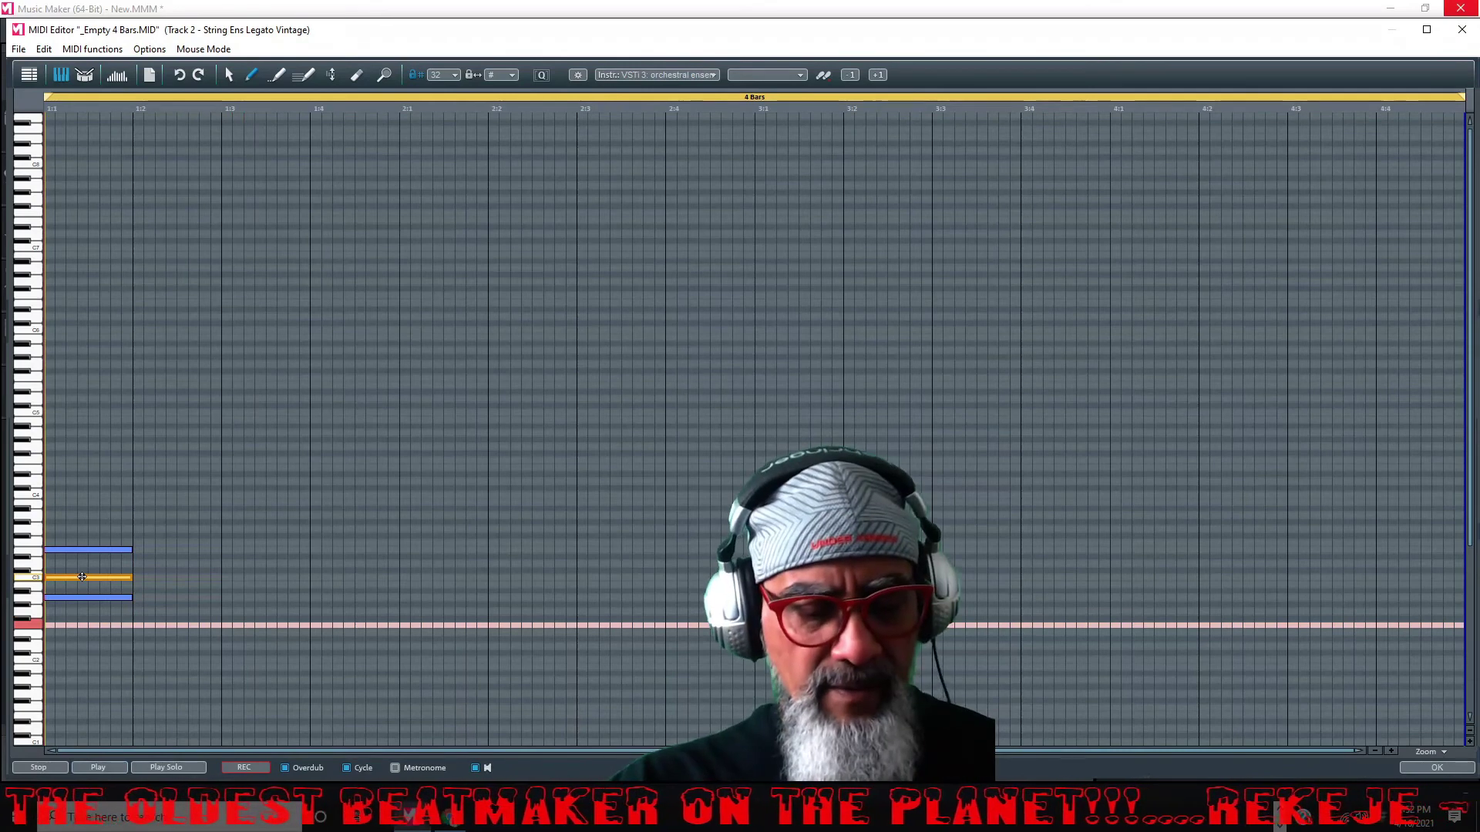
Duplicate the three-note chord repeatedly to fill all four bars, play the pattern and return to the arrangement.
key("ctrl+d")
key("ctrl+d")
key("ctrl+d")
key("ctrl+d")
key("ctrl+d")
key("ctrl+d")
key("ctrl+d")
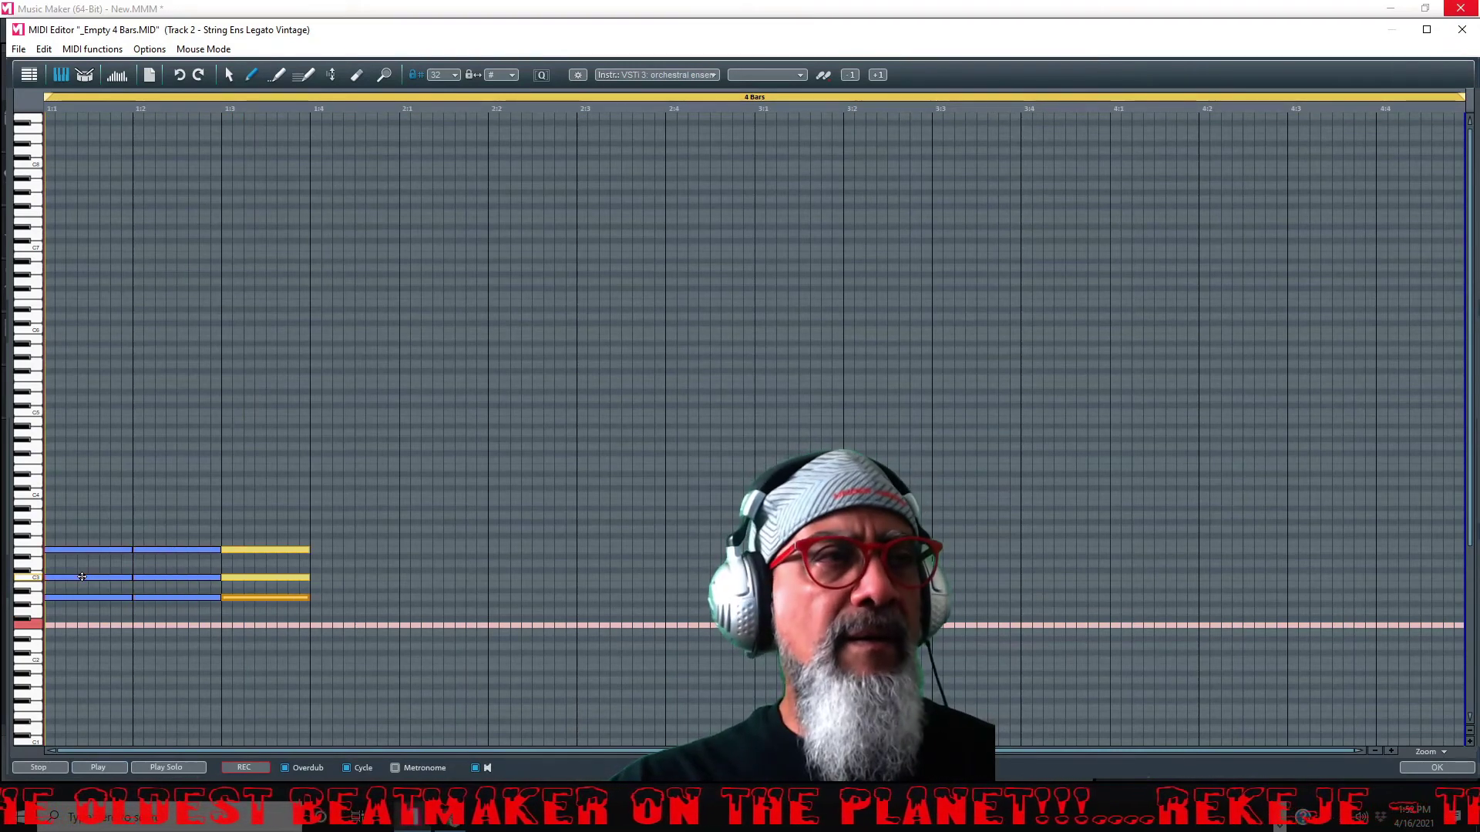
key("ctrl+d")
key("ctrl+d")
key("ctrl+d")
key("ctrl+d")
key("ctrl+d")
key("ctrl+d")
key("ctrl+d")
key("ctrl+d")
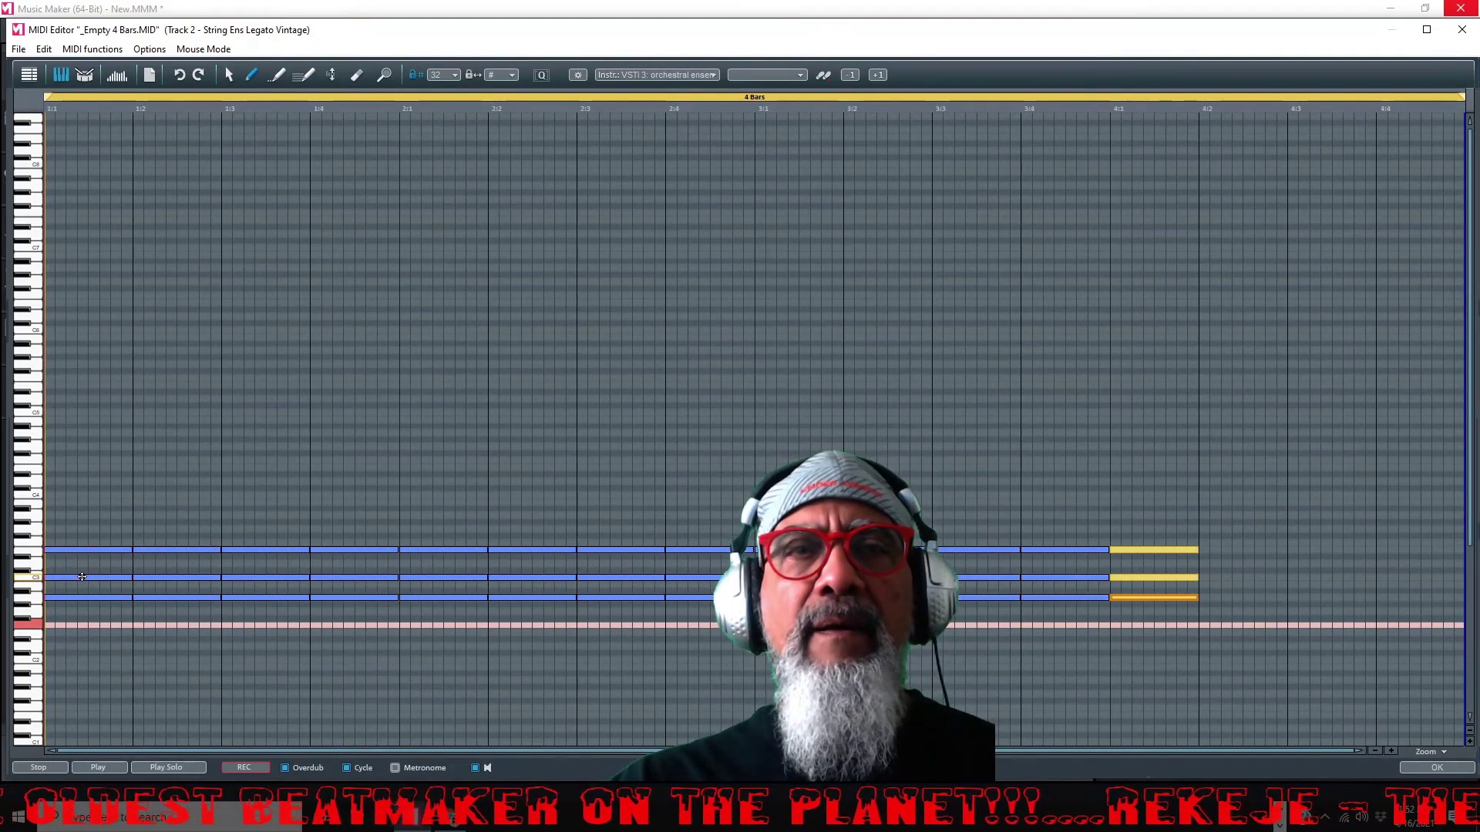
key("space")
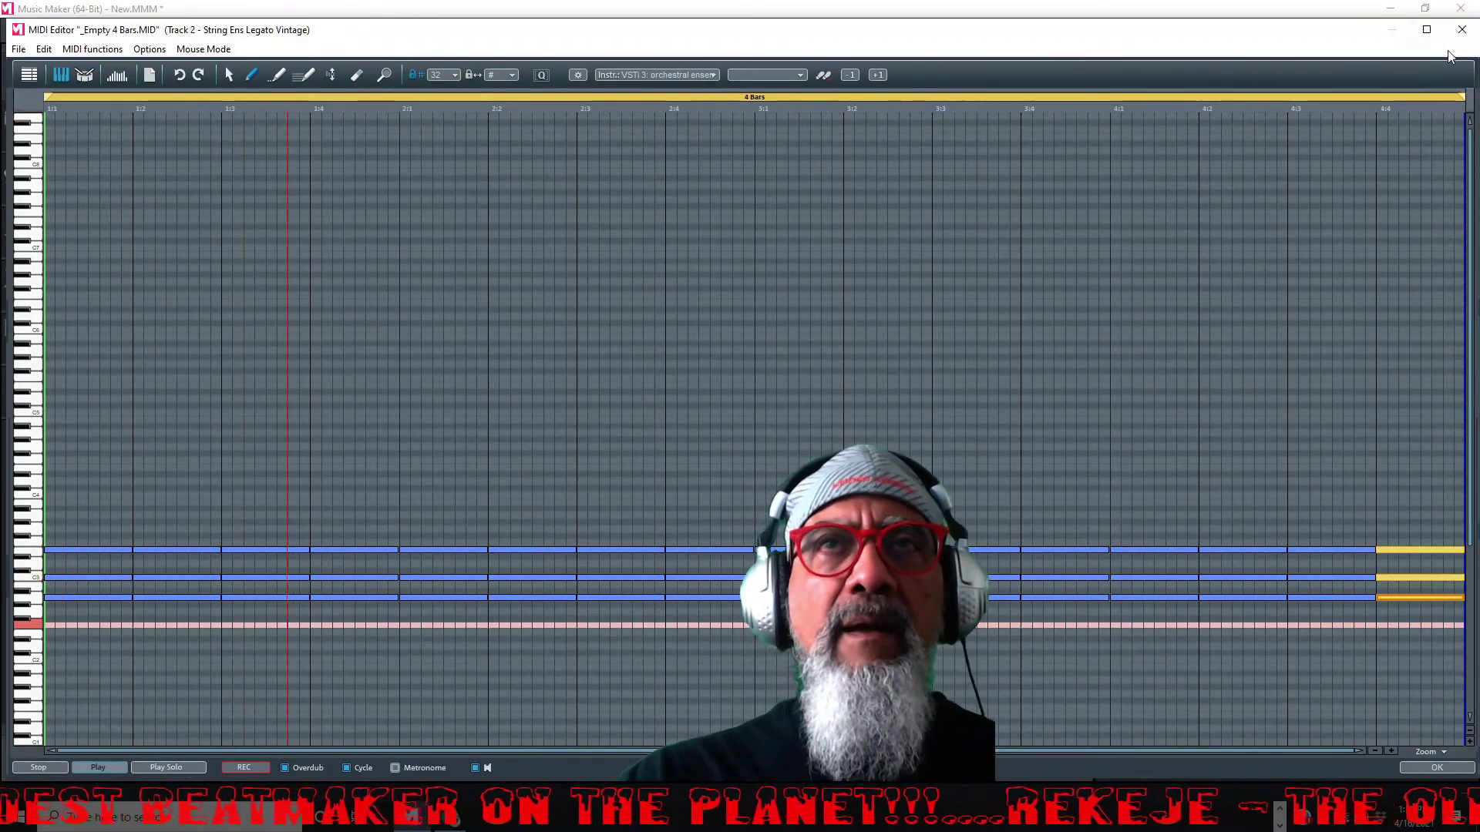
left_click(1462, 30)
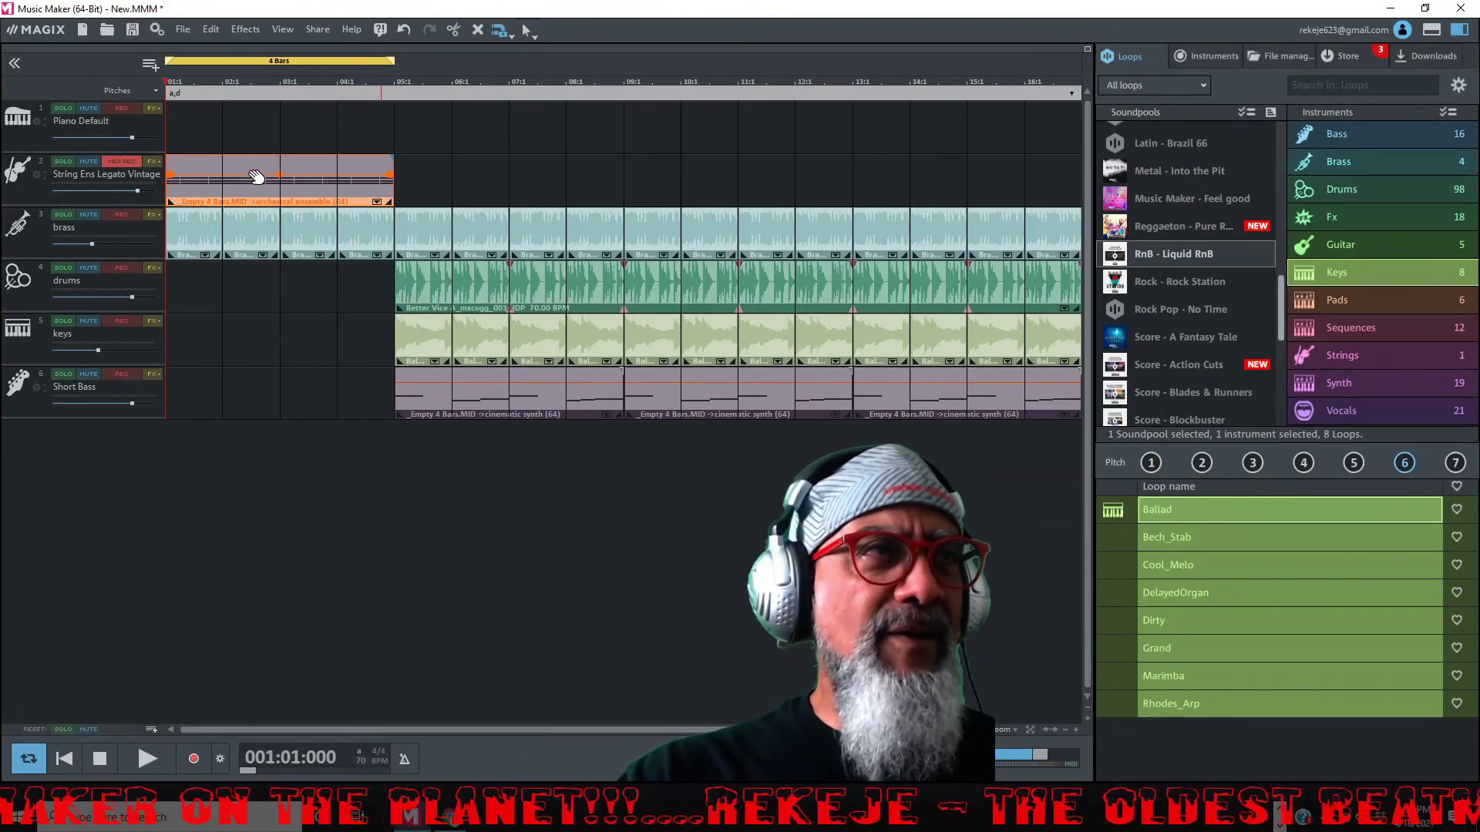
Try the strings clip on a track below Short Bass, return it to bar 1 of the strings track and play it.
left_click_drag(255, 176, 236, 446)
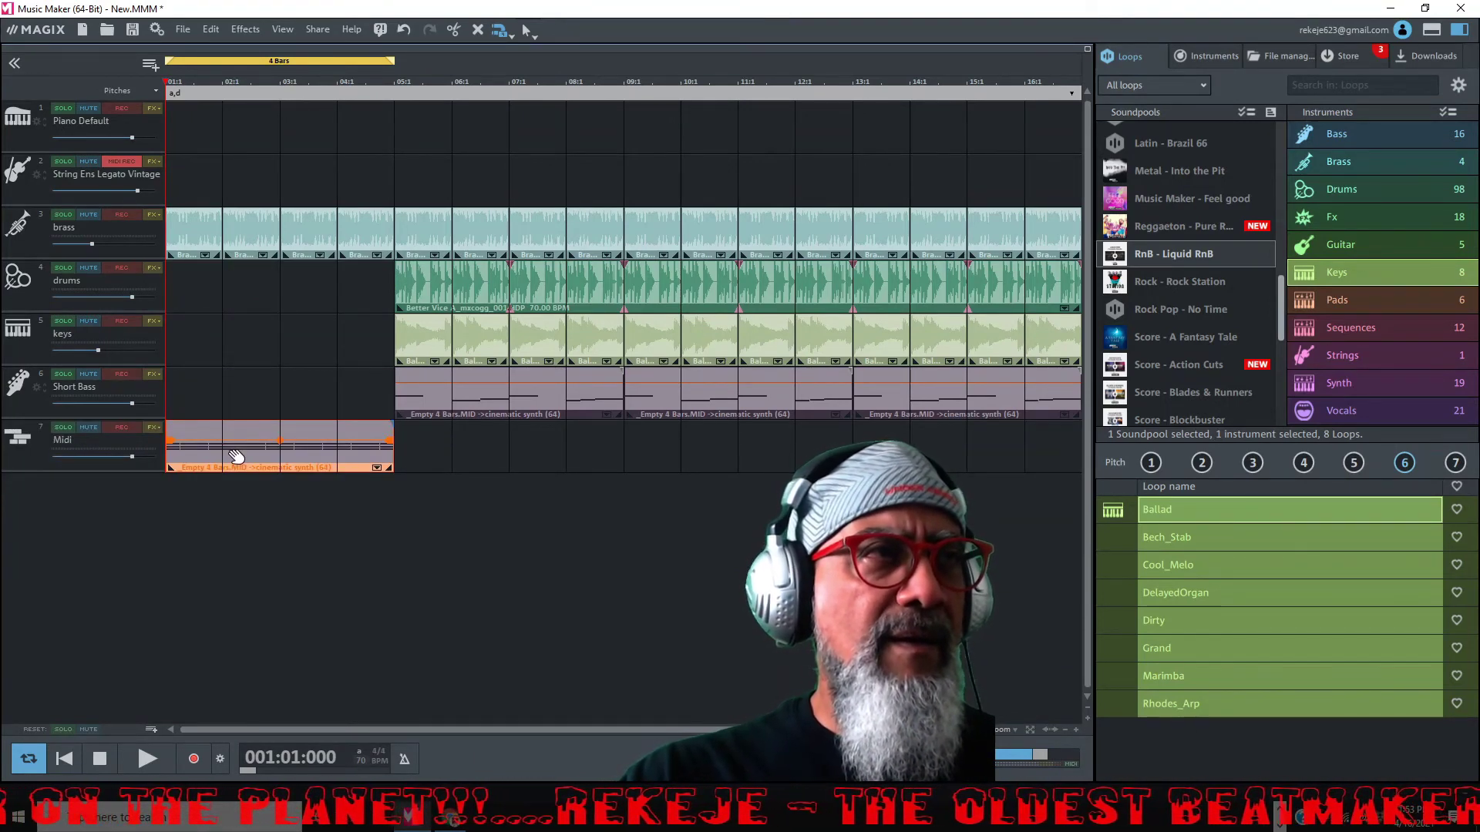
left_click_drag(246, 420, 202, 177)
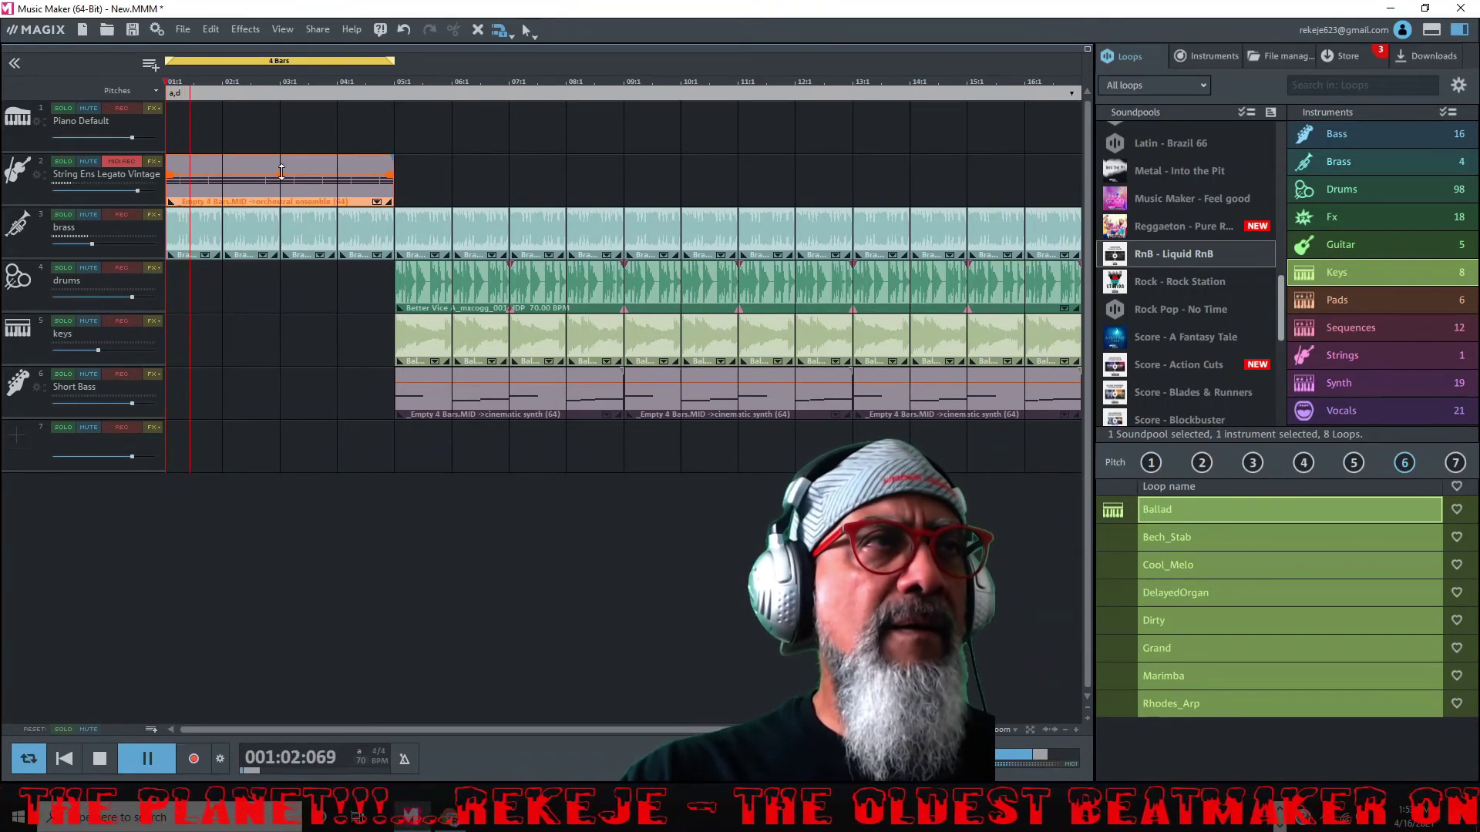
key("space")
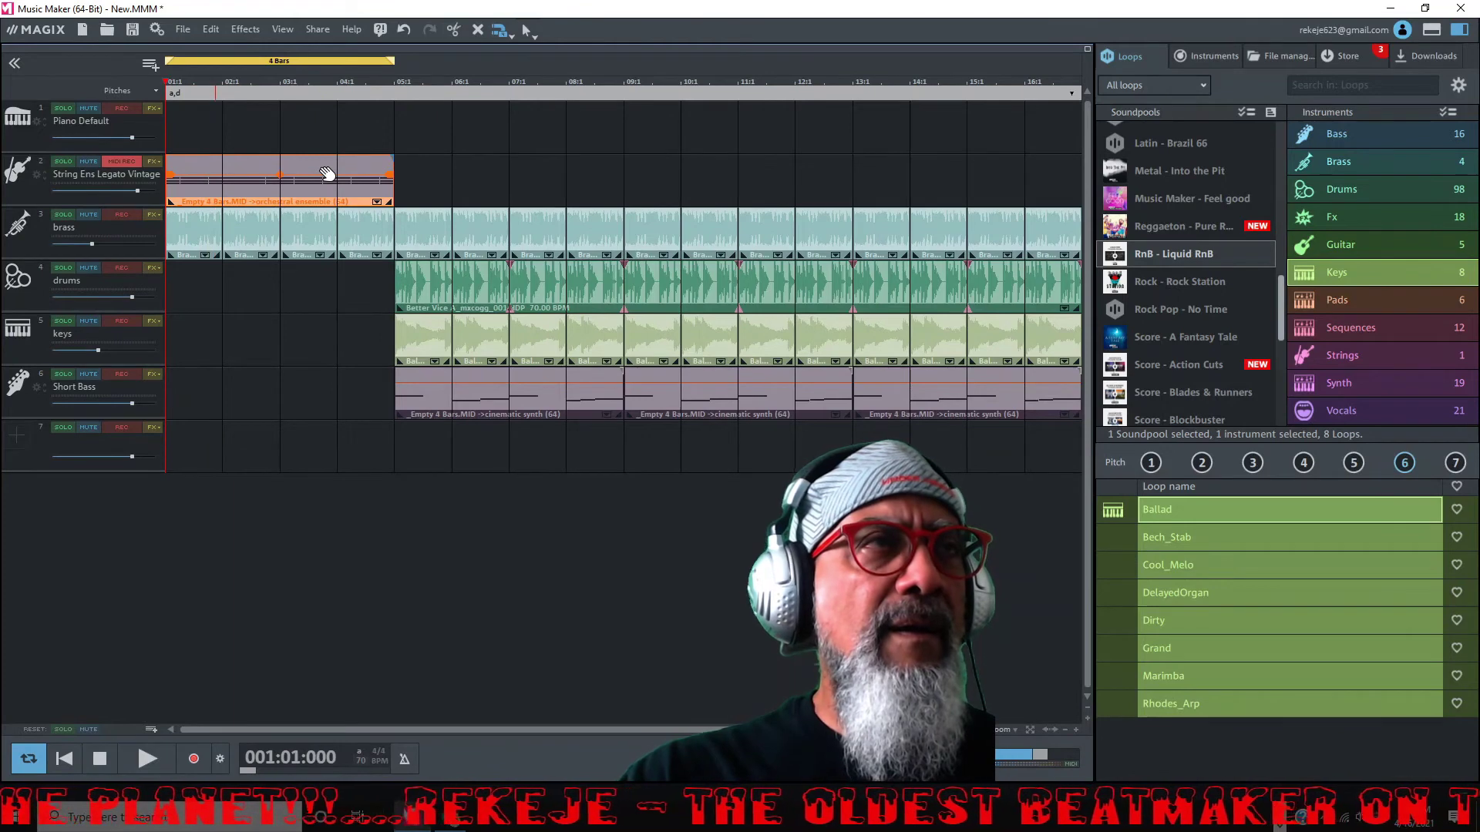
Move the strings clip to bars 9 to 12 and extend the loop range to 16 bars.
left_click_drag(331, 172, 786, 198)
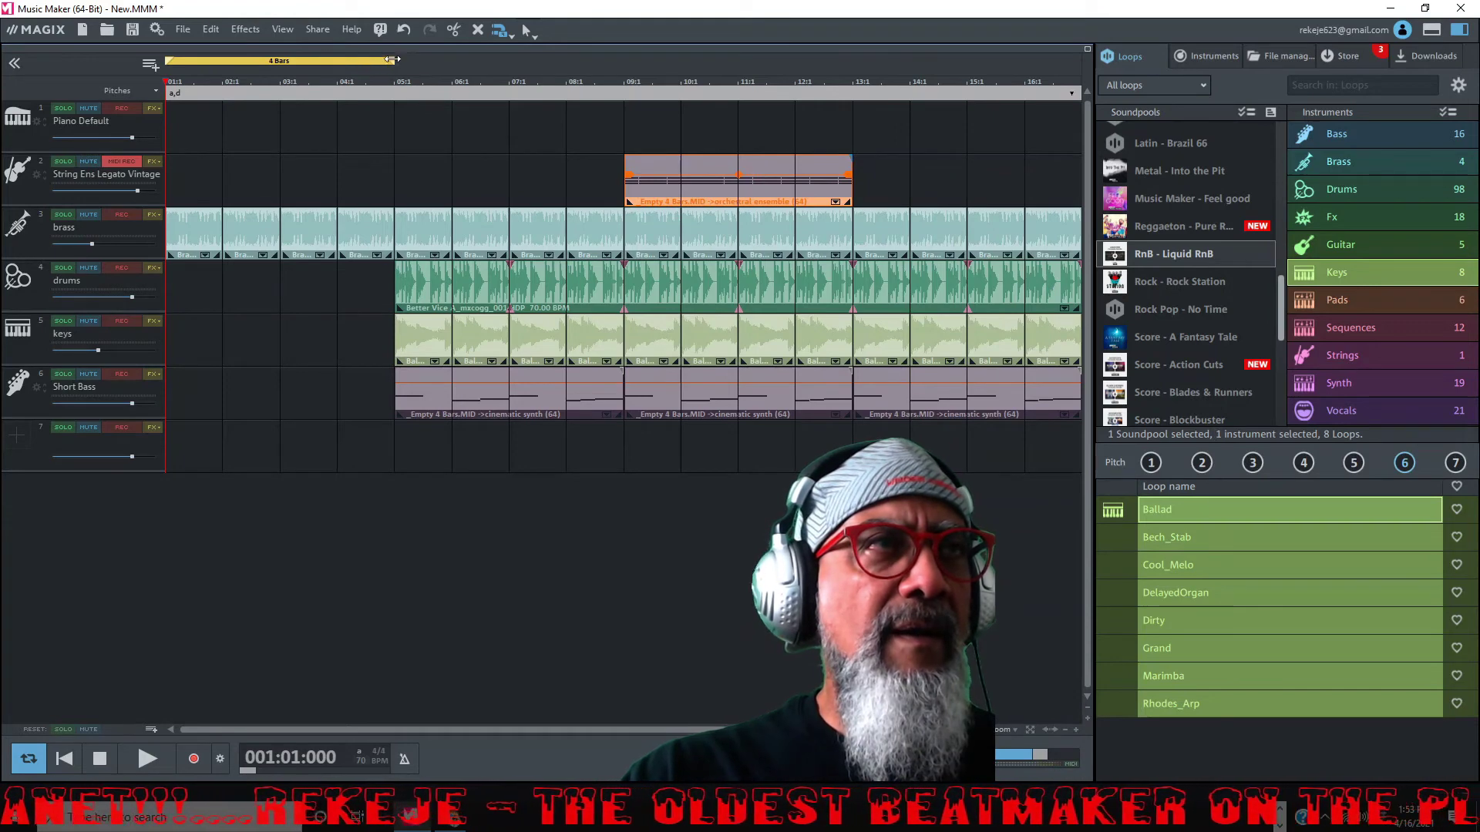
left_click_drag(391, 60, 1078, 116)
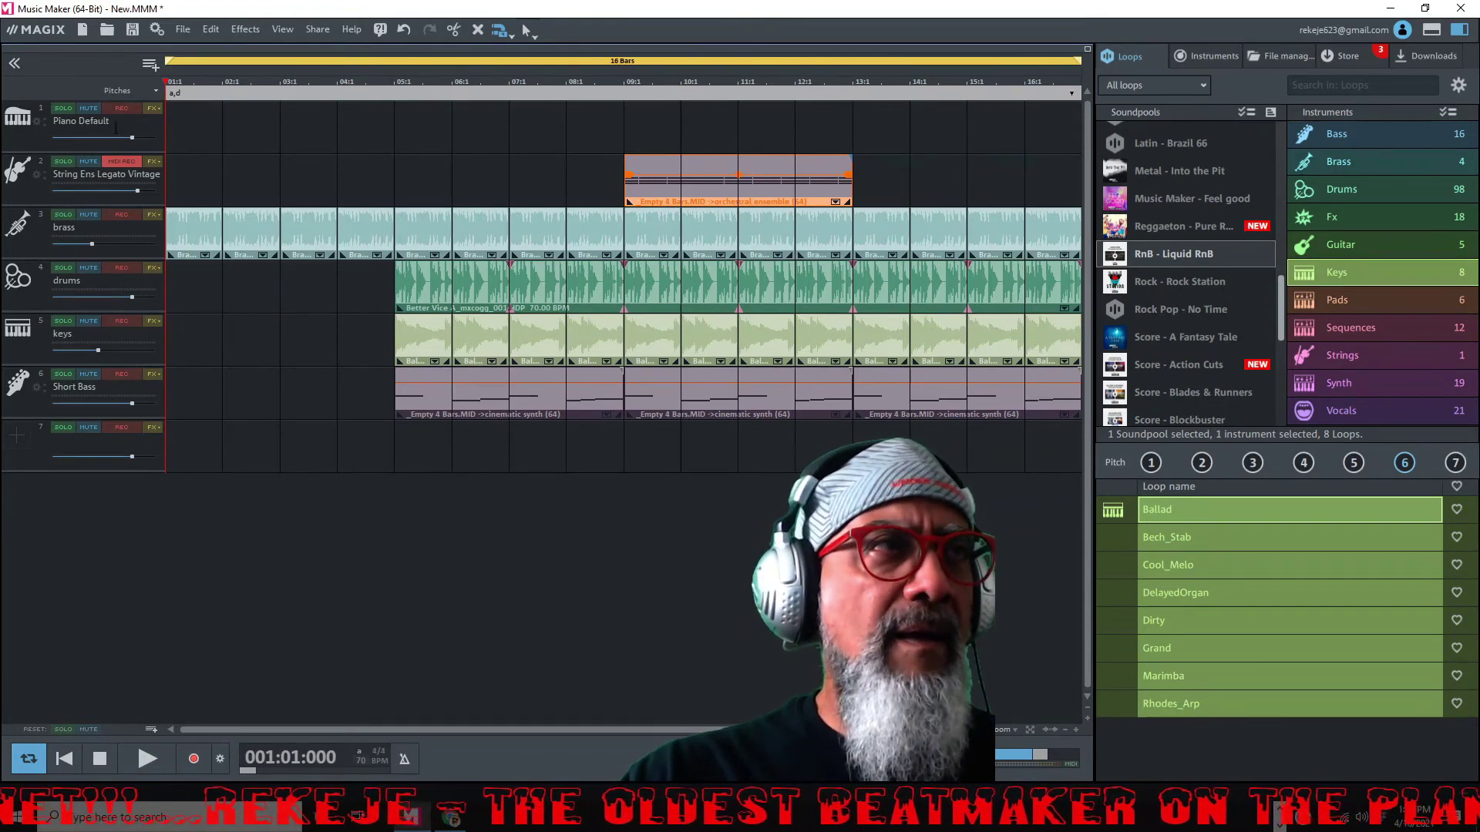
left_click(189, 294)
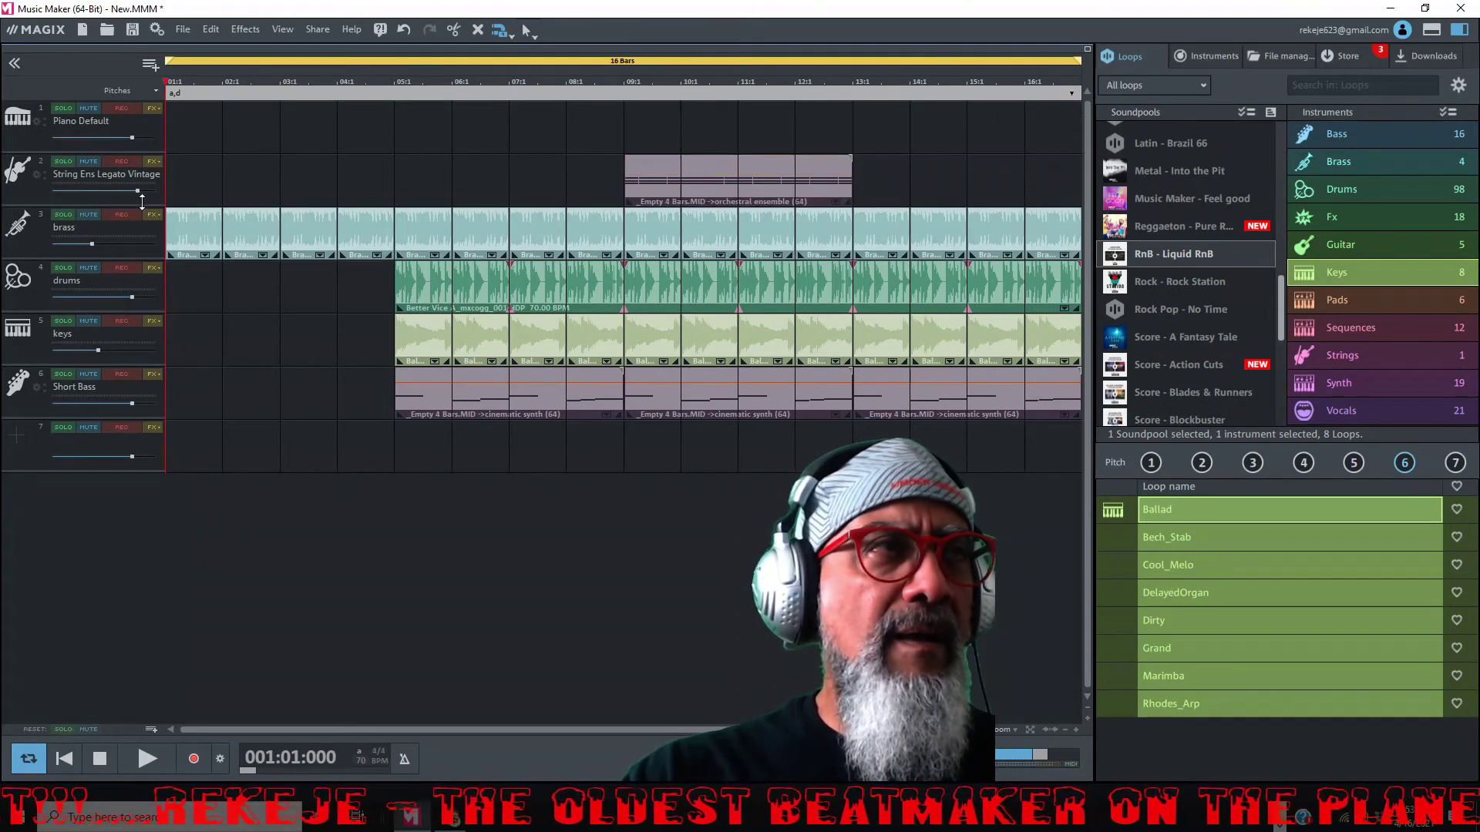
Lower the strings track's volume and, with the arrangement playing, duplicate the strings clip into bars 13 to 16.
left_click_drag(137, 190, 103, 196)
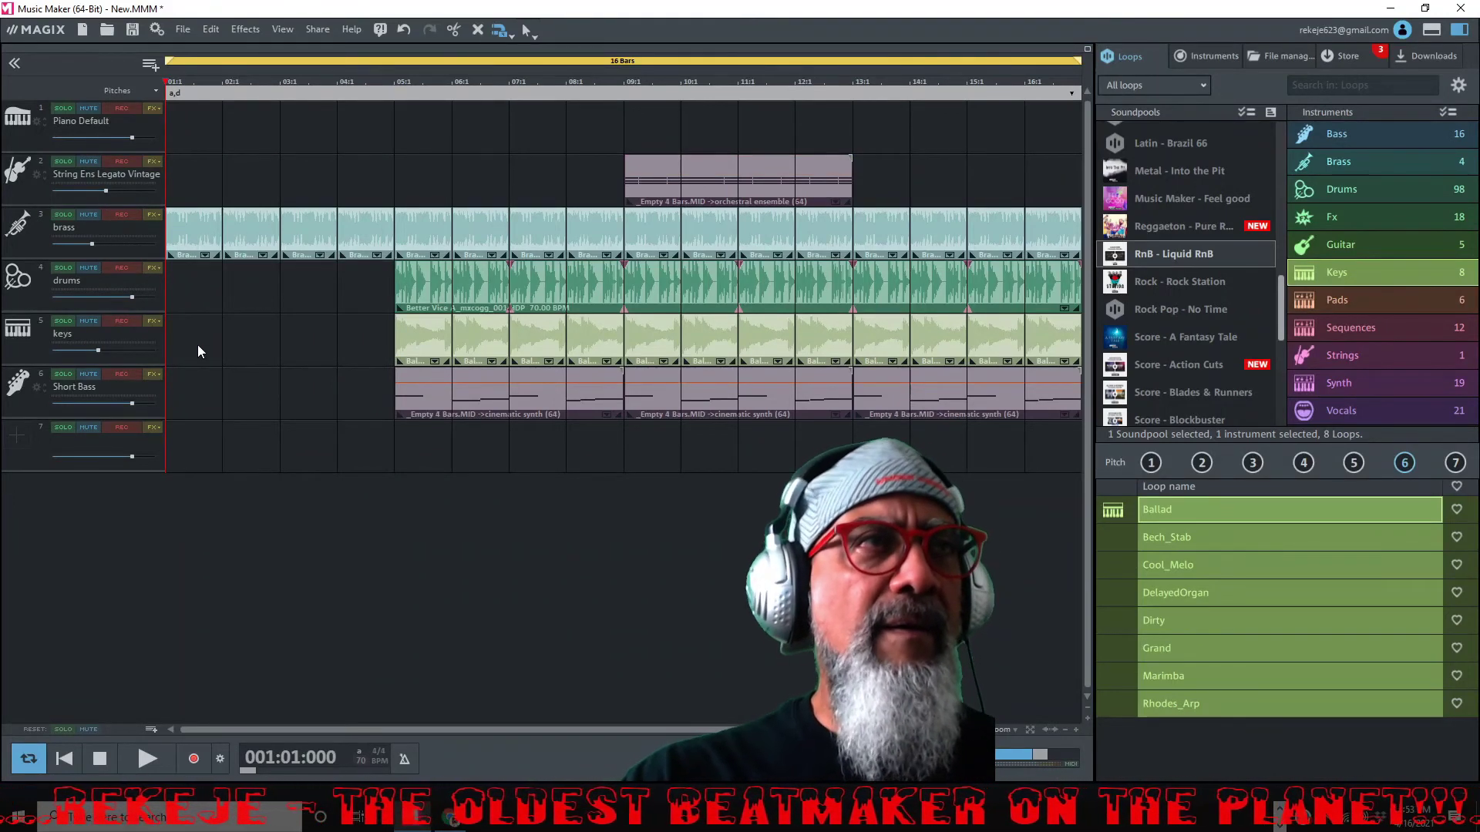
left_click(155, 761)
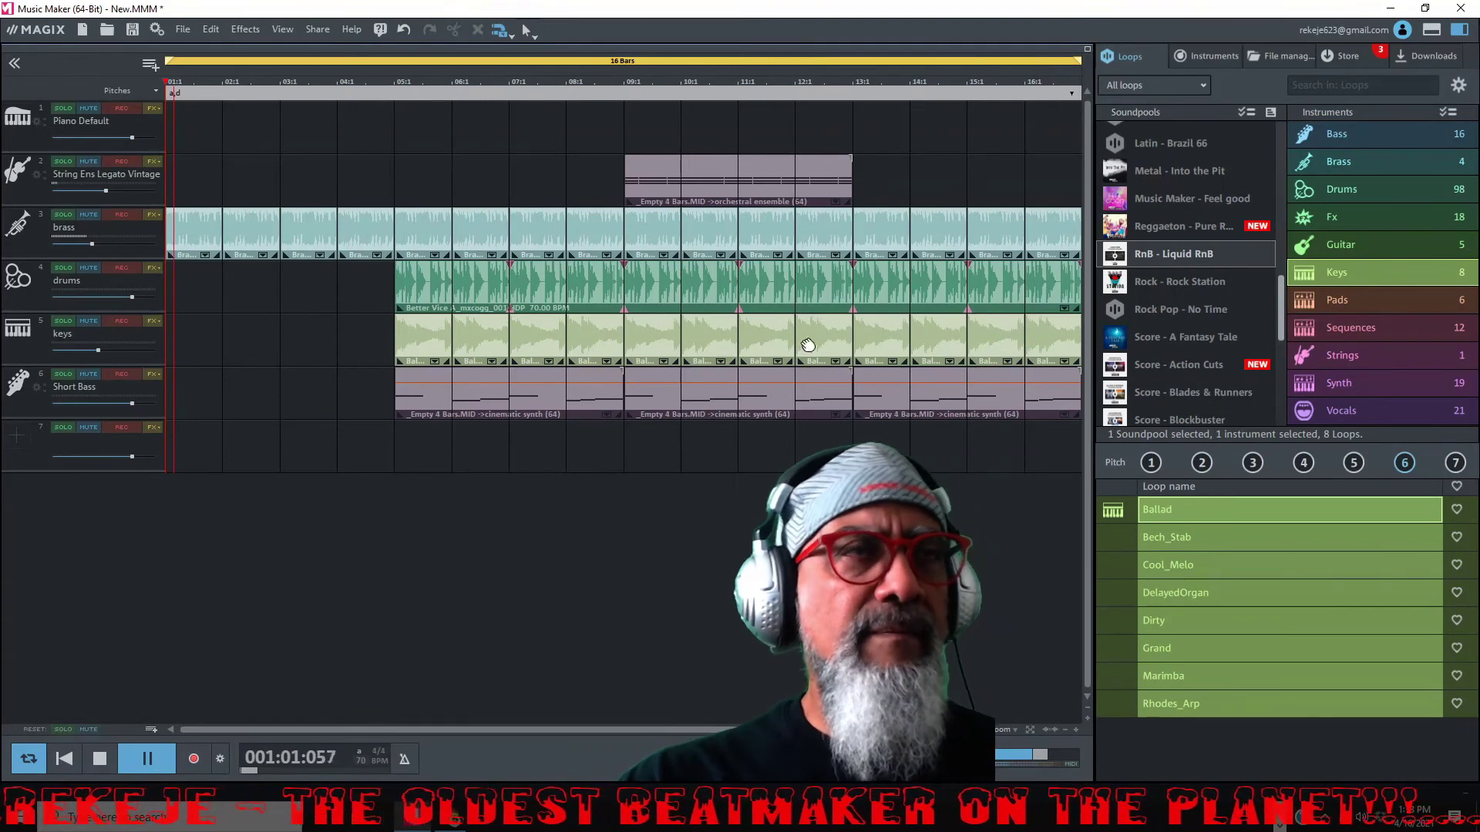
left_click(761, 179)
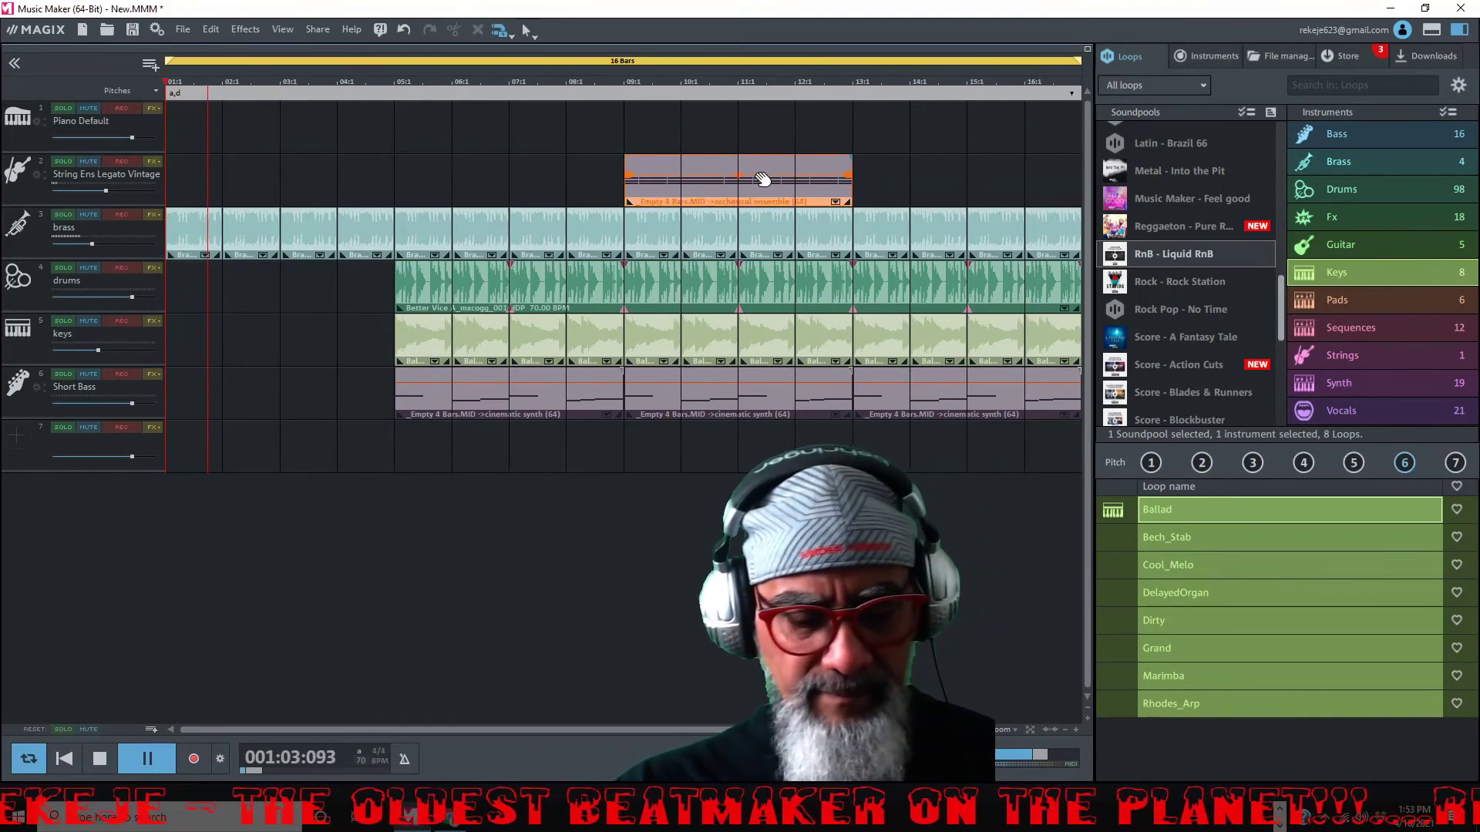
key("ctrl+d")
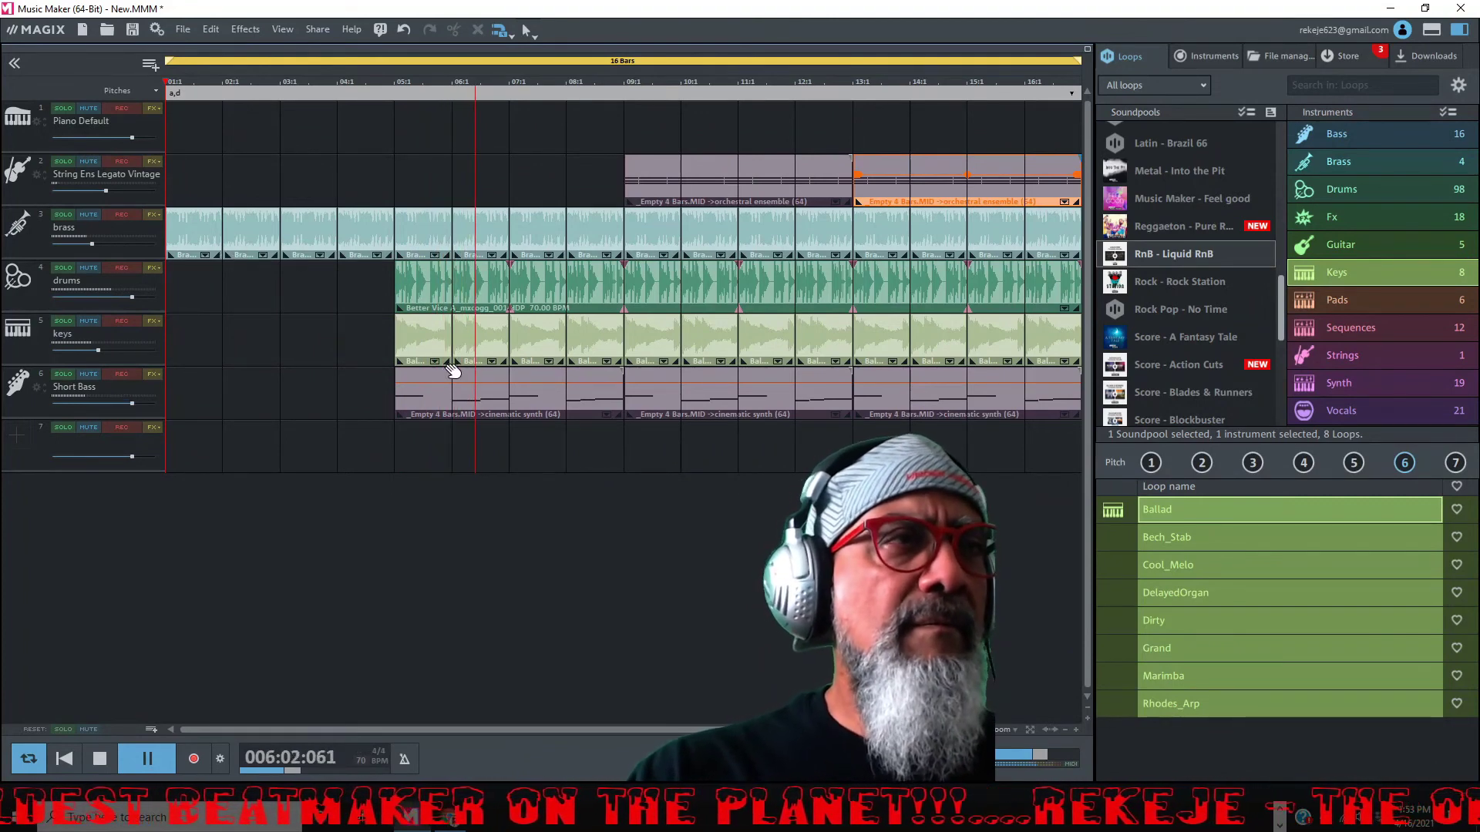
Lower the Short Bass track's volume slightly and raise the strings track's volume while the arrangement plays.
left_click_drag(131, 401, 111, 409)
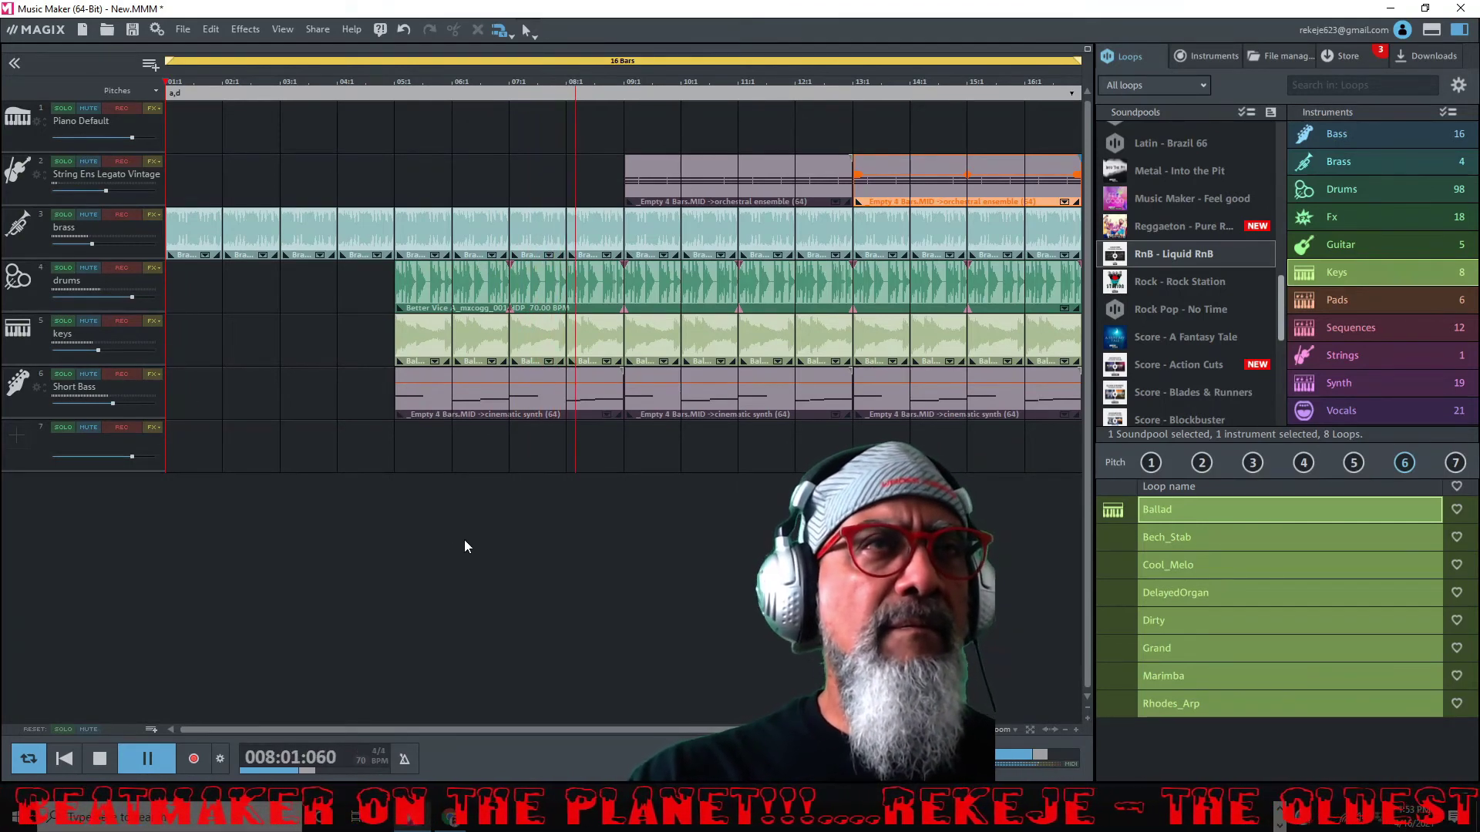
left_click(706, 567)
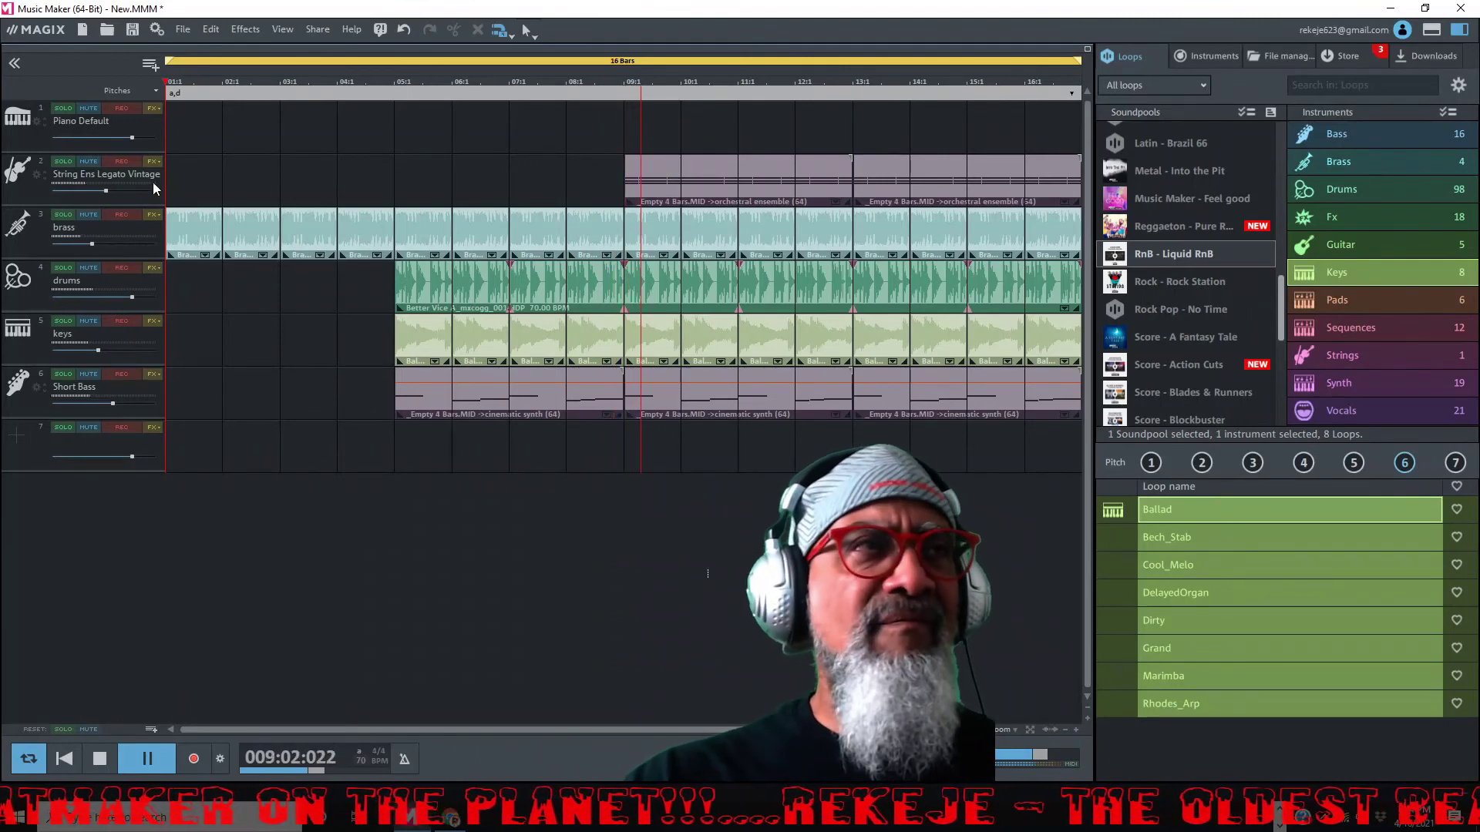
left_click_drag(108, 190, 131, 194)
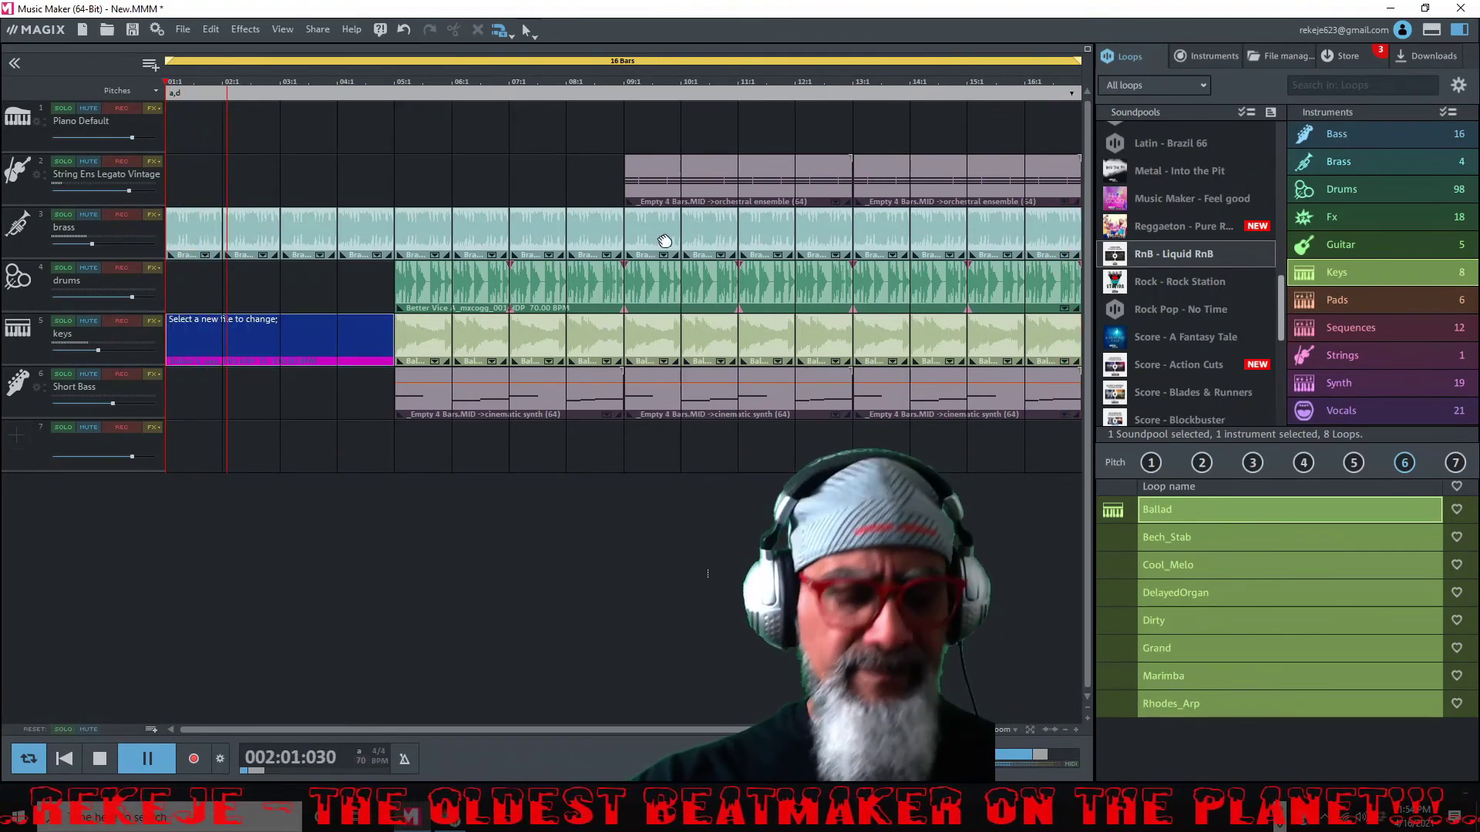
left_click(348, 351)
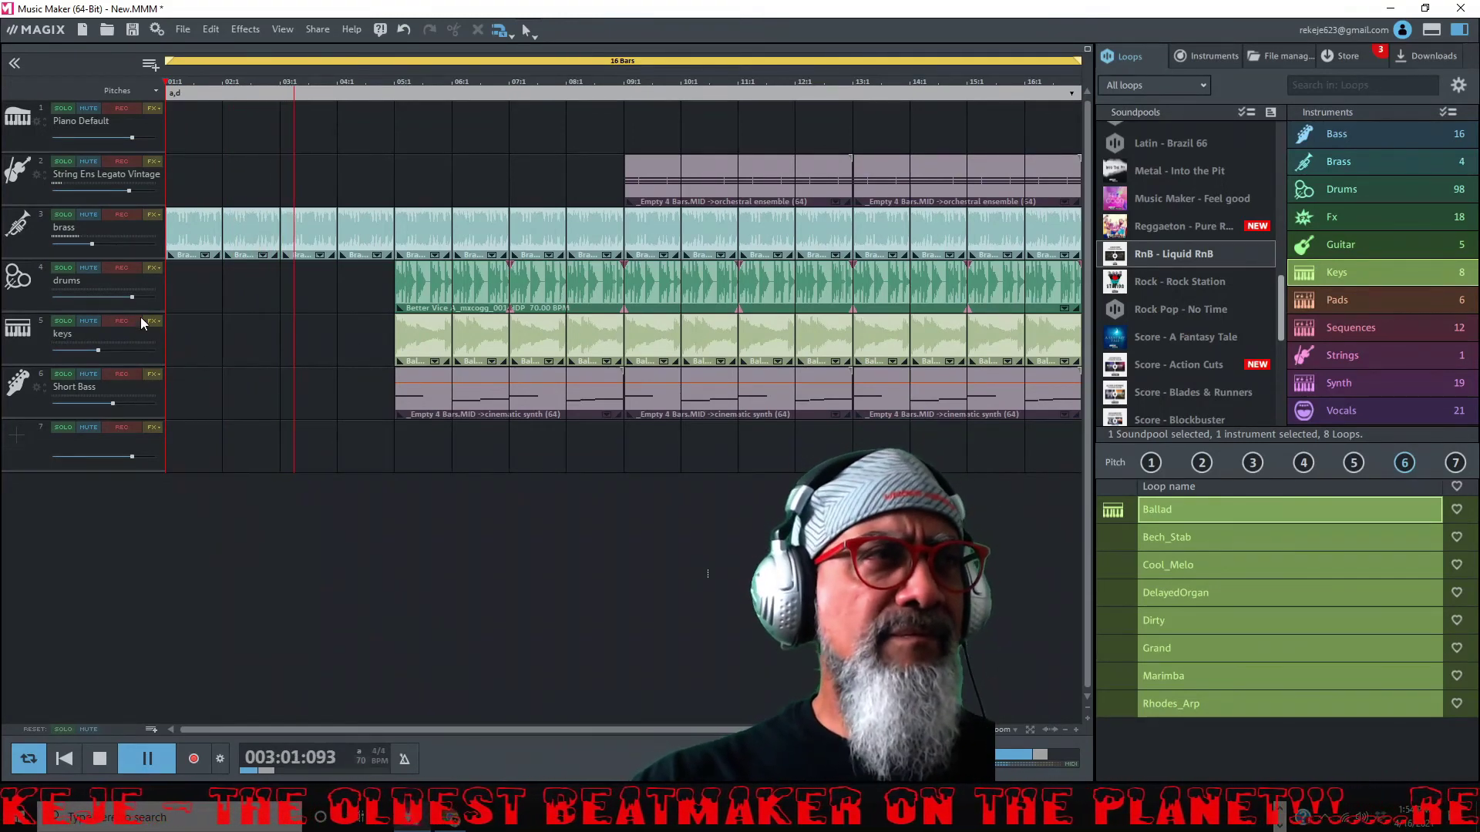
Raise the brass track's volume slightly and turn the strings track up a little more during playback.
left_click_drag(90, 243, 98, 245)
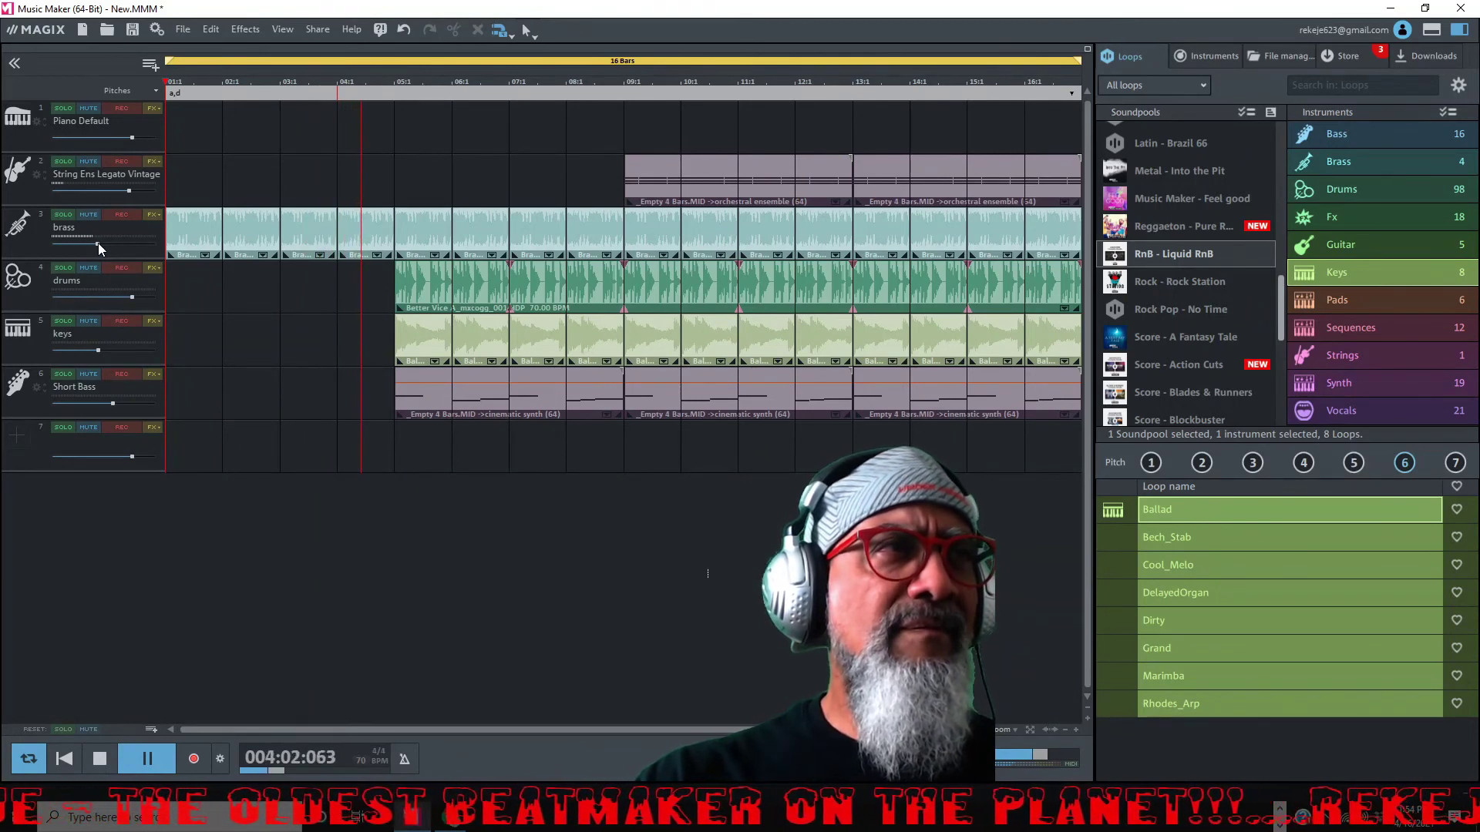
left_click_drag(100, 243, 106, 242)
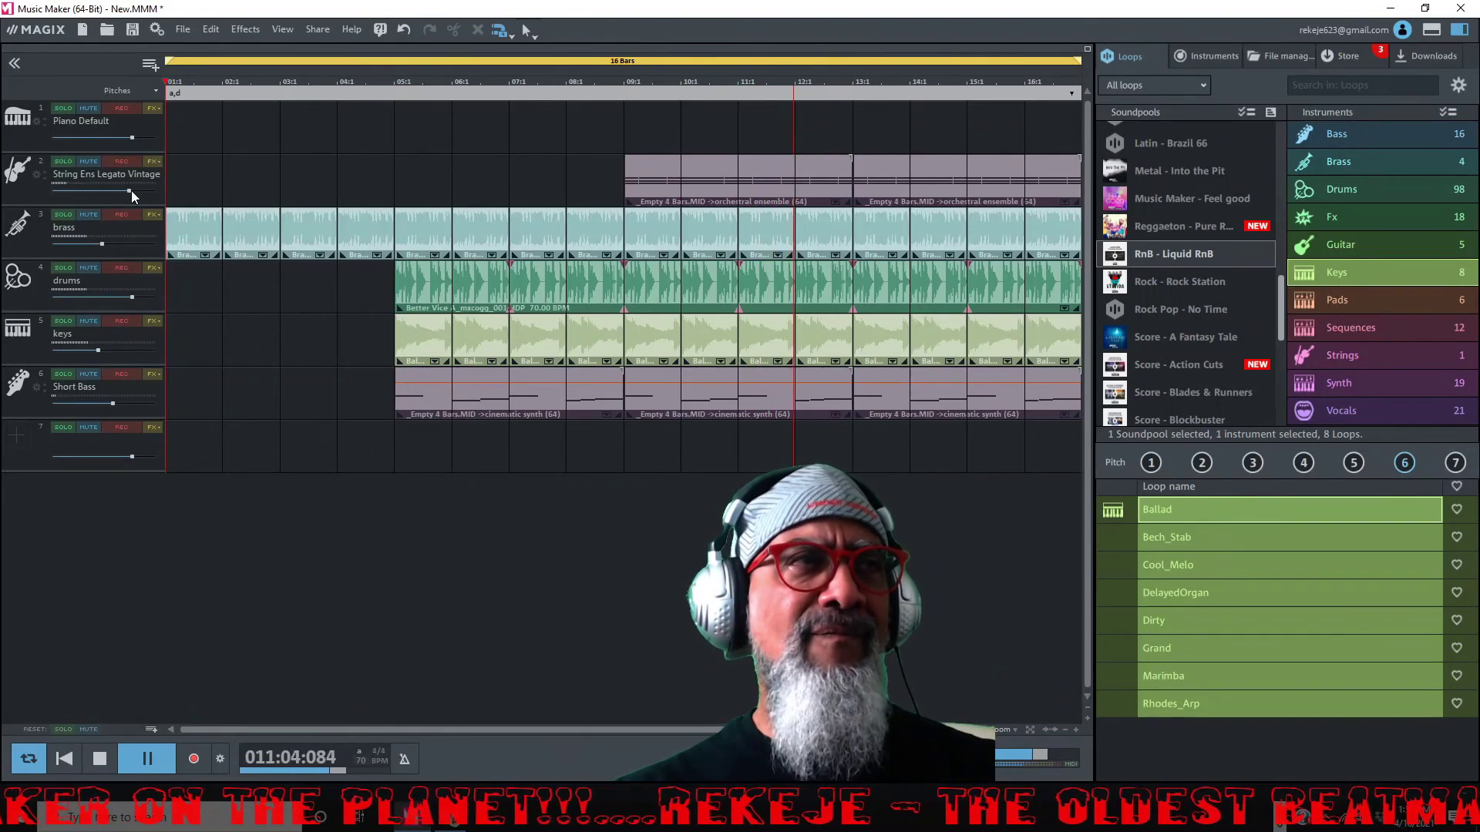
left_click_drag(131, 191, 141, 193)
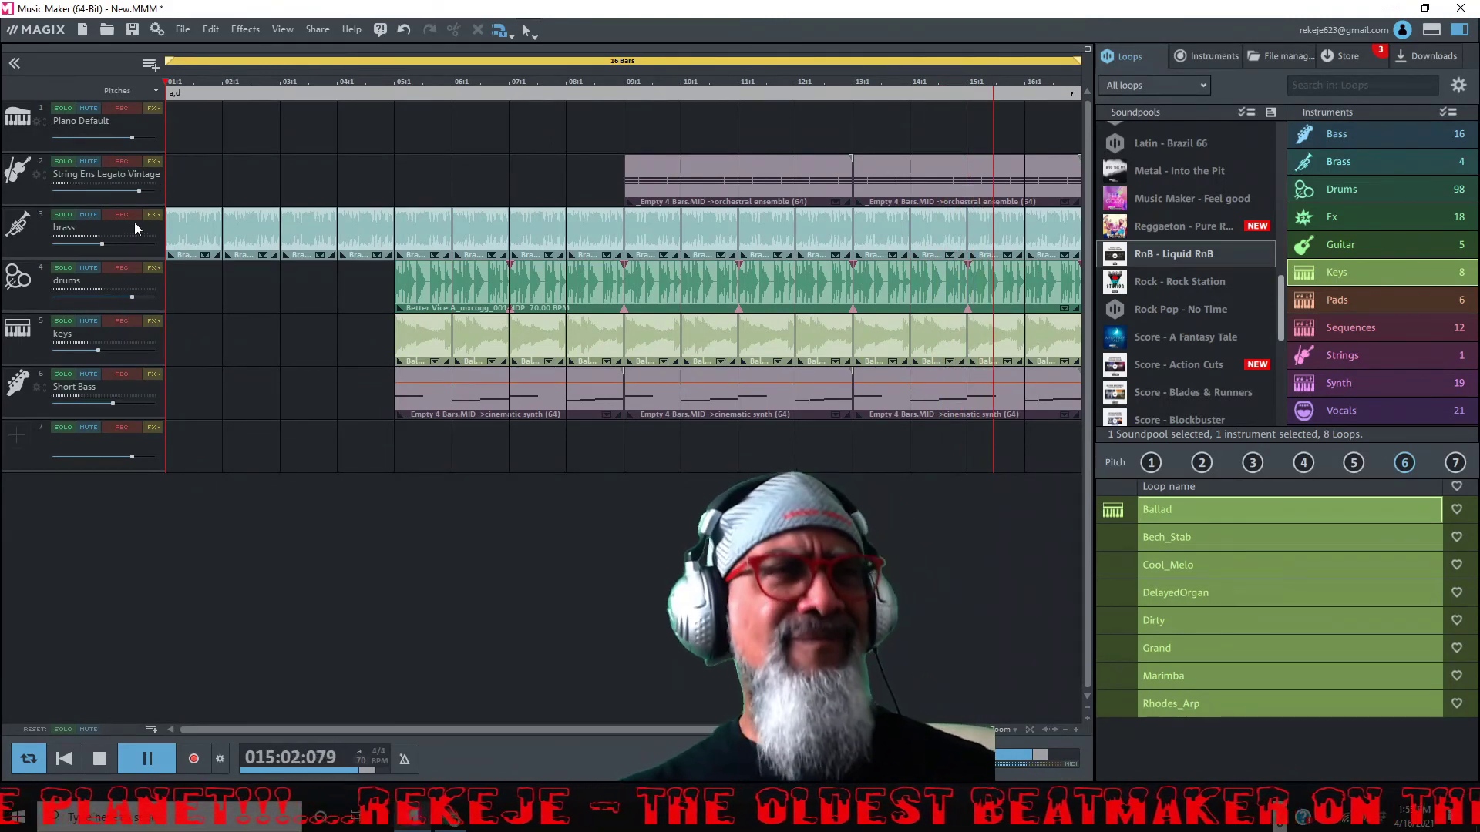
Stop playback and mute the String Ens Legato Vintage track.
left_click(100, 759)
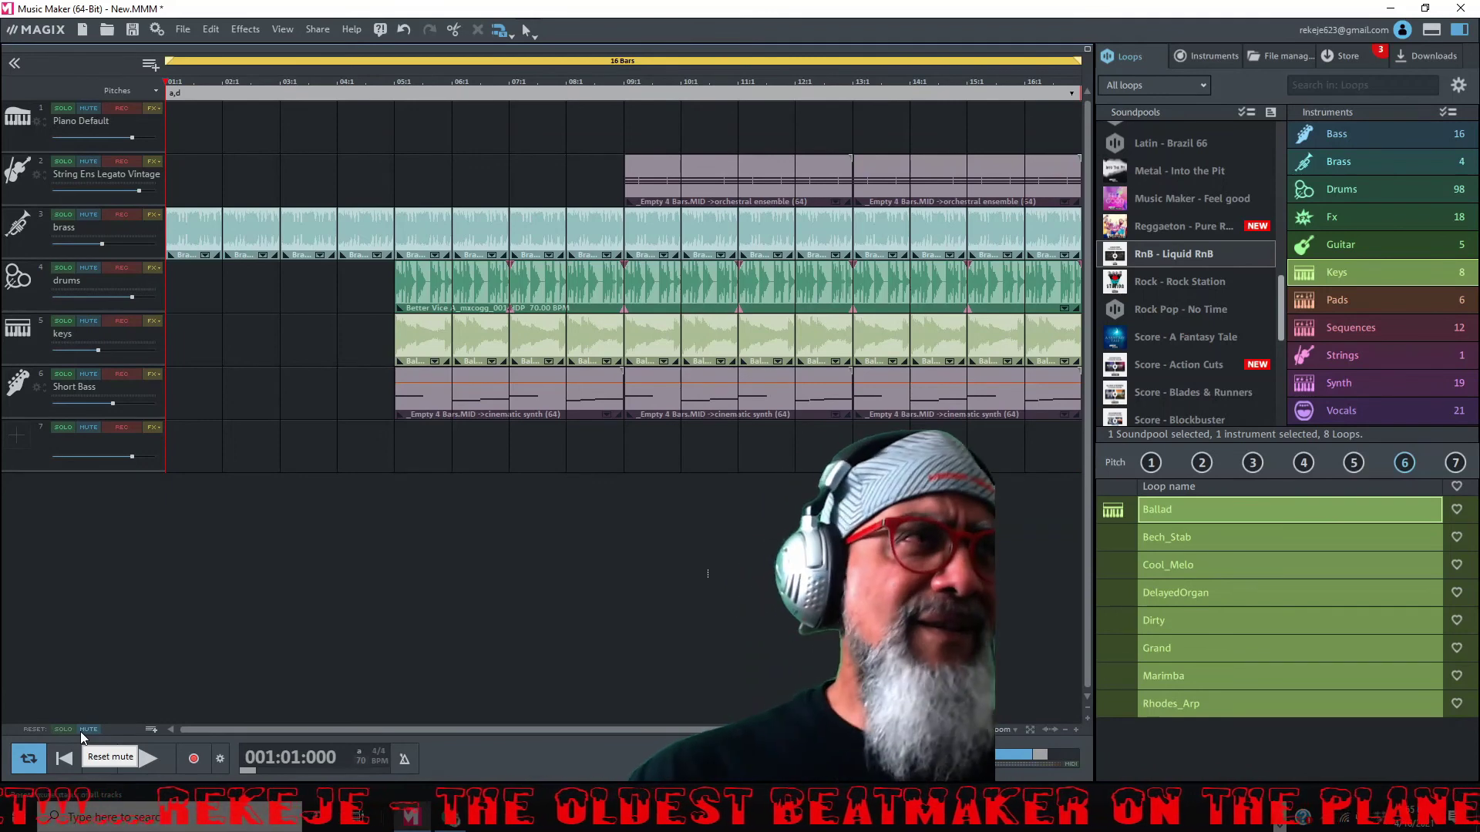
left_click(89, 161)
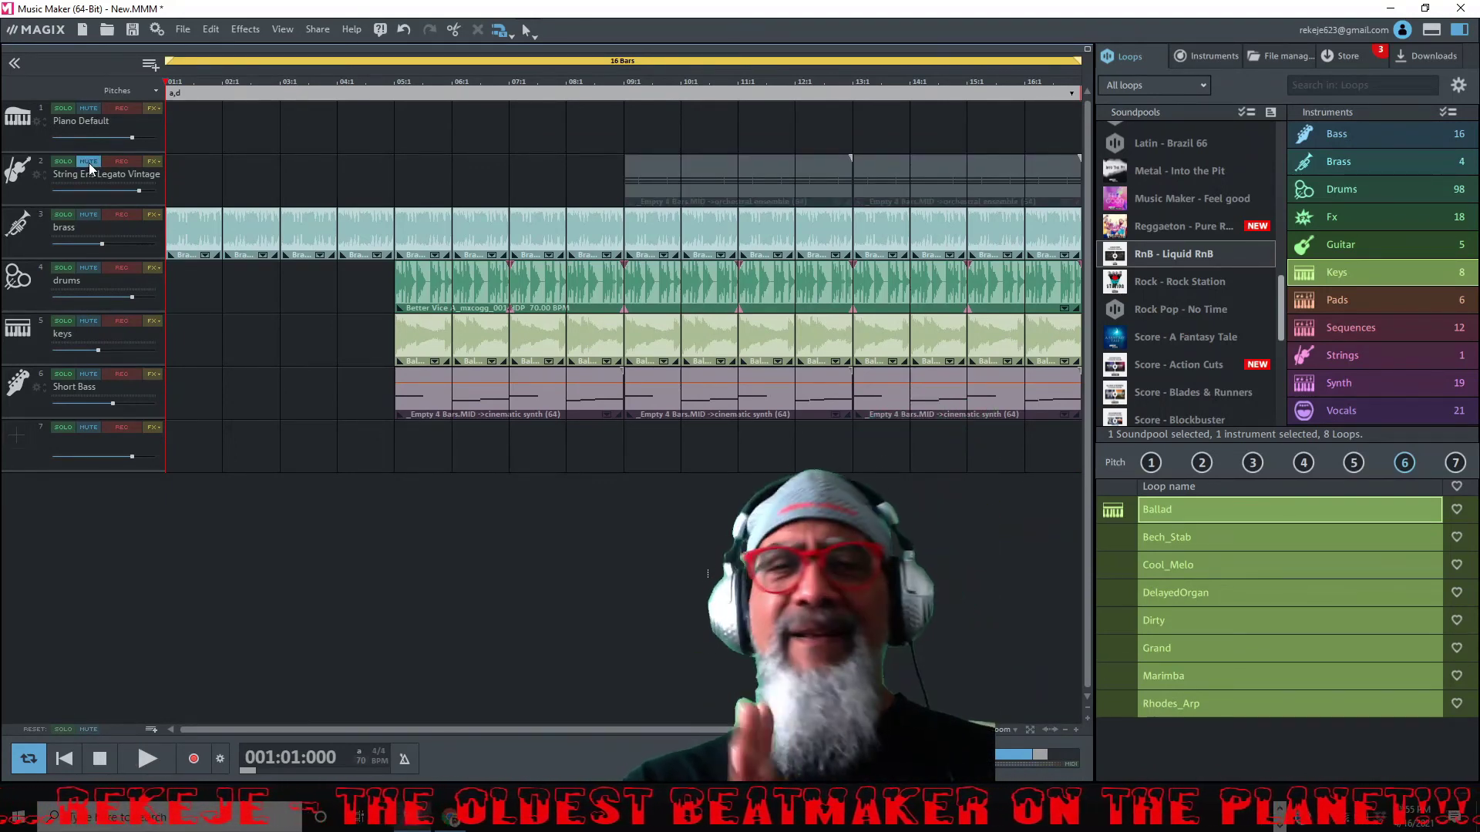